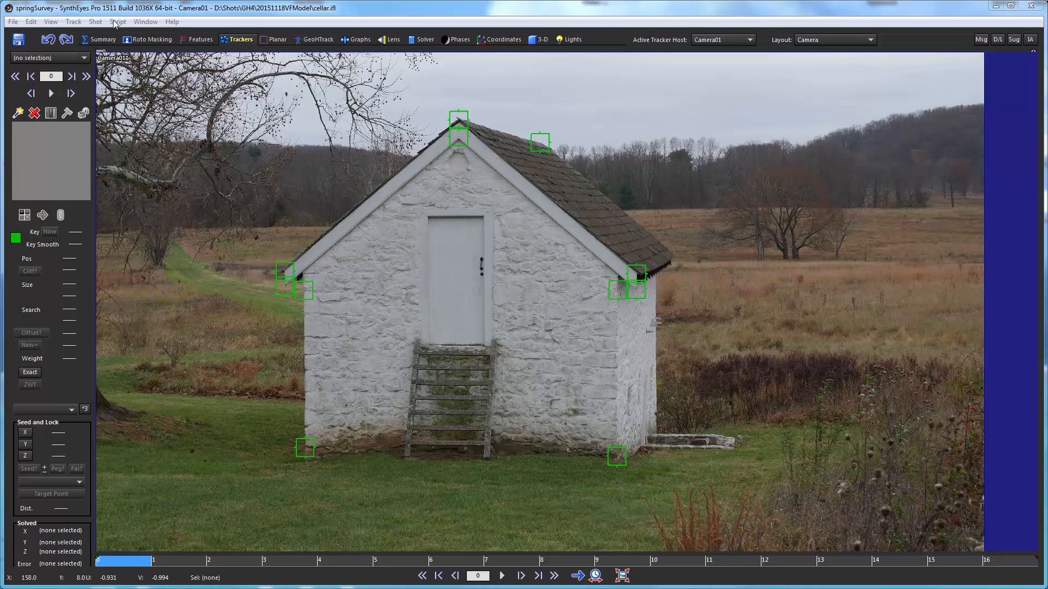
left_click_drag(143, 562, 117, 539)
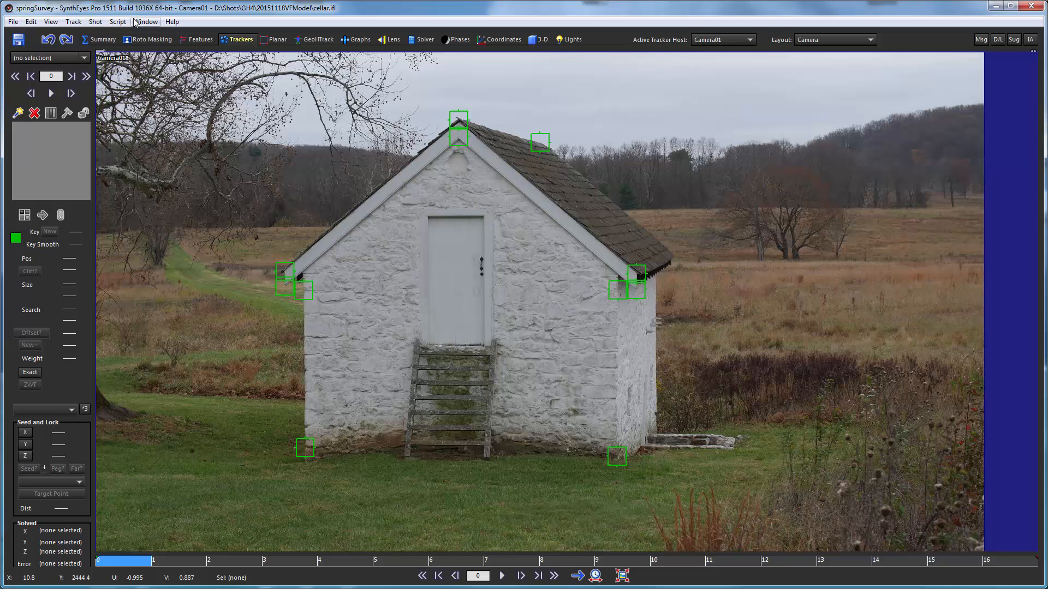
left_click(95, 21)
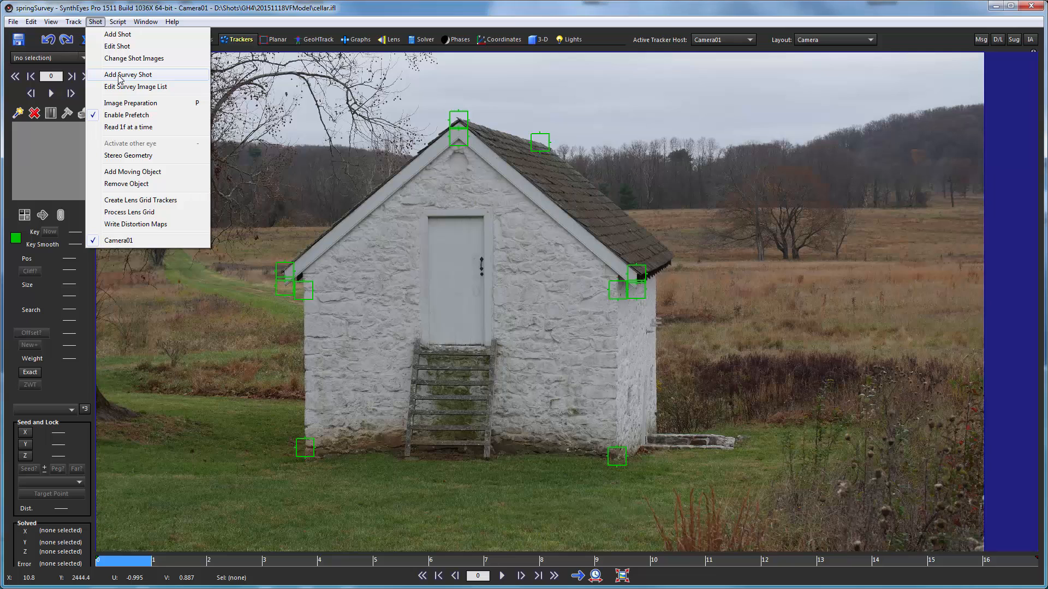
left_click(231, 10)
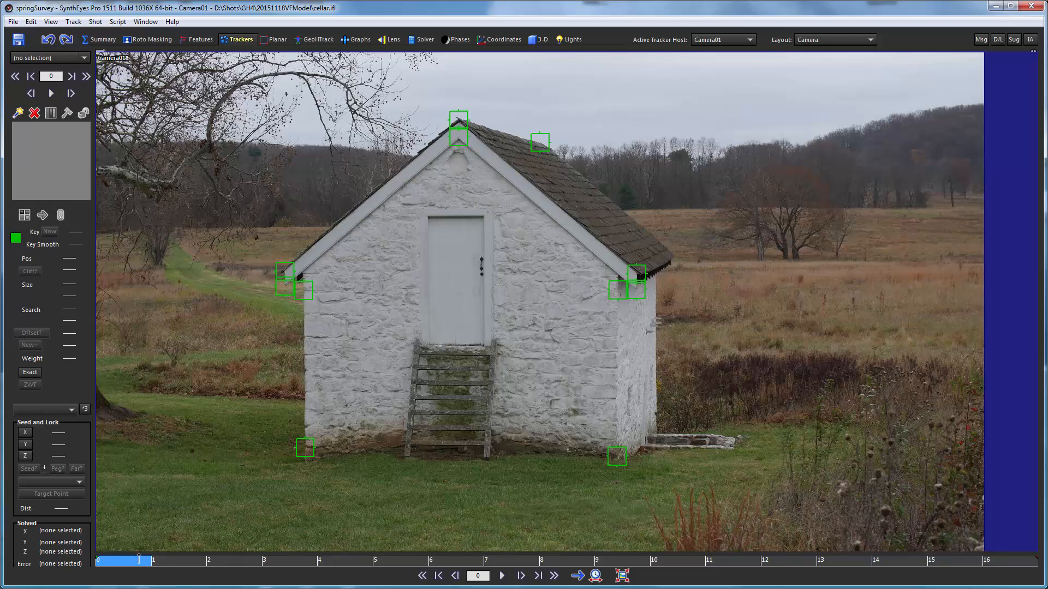
left_click(415, 560)
left_click_drag(416, 559, 115, 568)
- Turn on Lock Z-Drop and place a new tracker on the upper-left corner of the gable door in frame 0
left_click(73, 22)
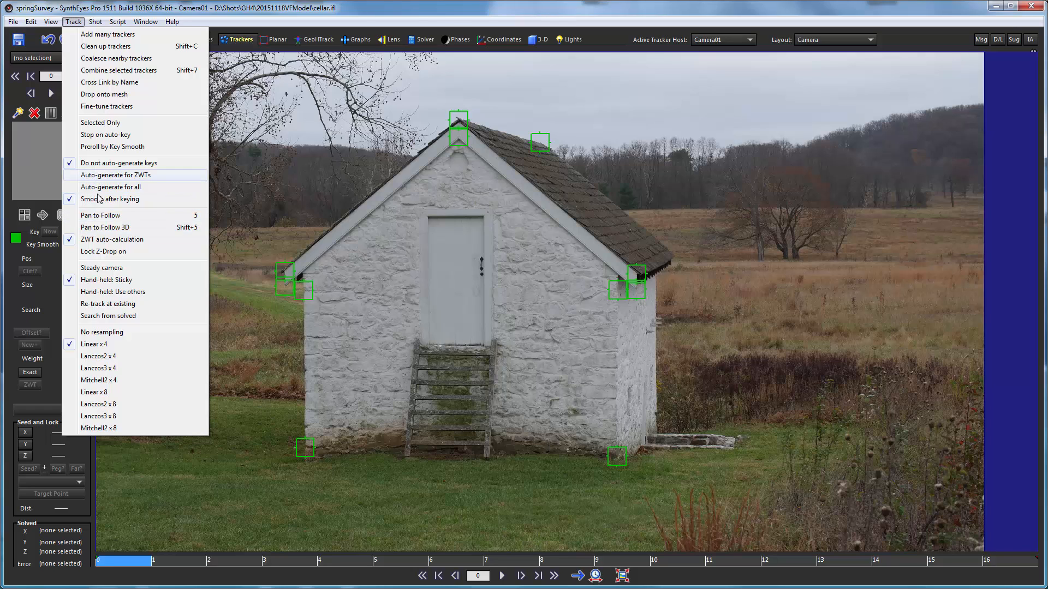
left_click(109, 252)
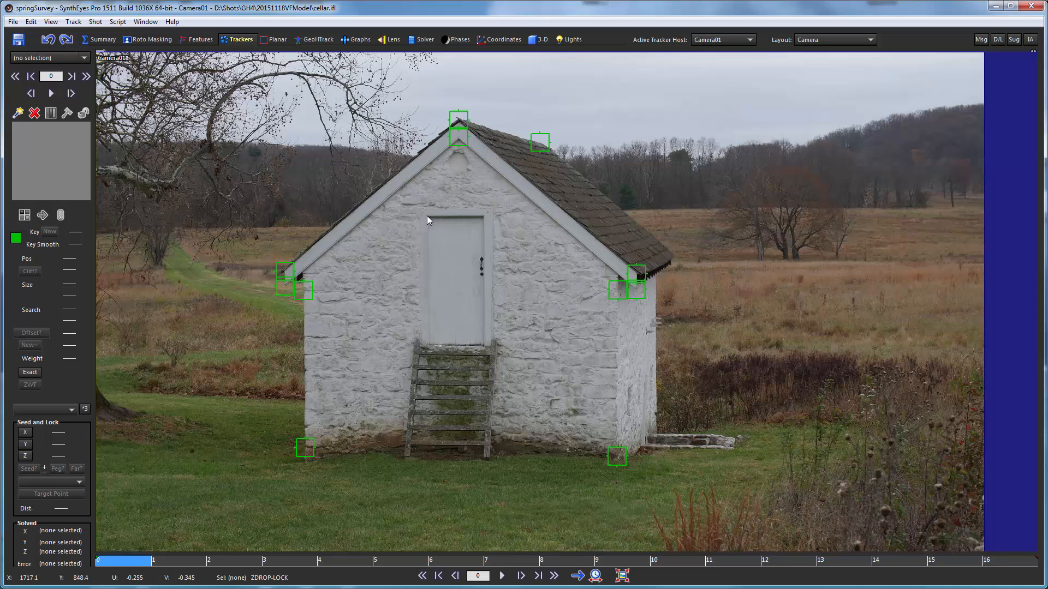
left_click_drag(427, 215, 431, 221)
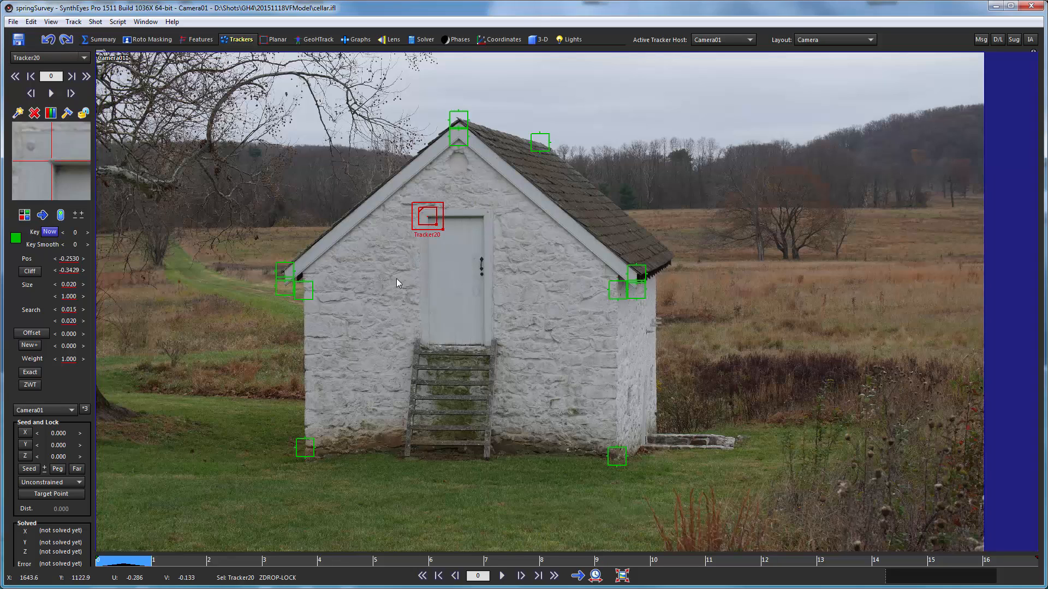
- Place the new tracker on the gable door's upper-left corner in each of frames 1 to 4
key("d")
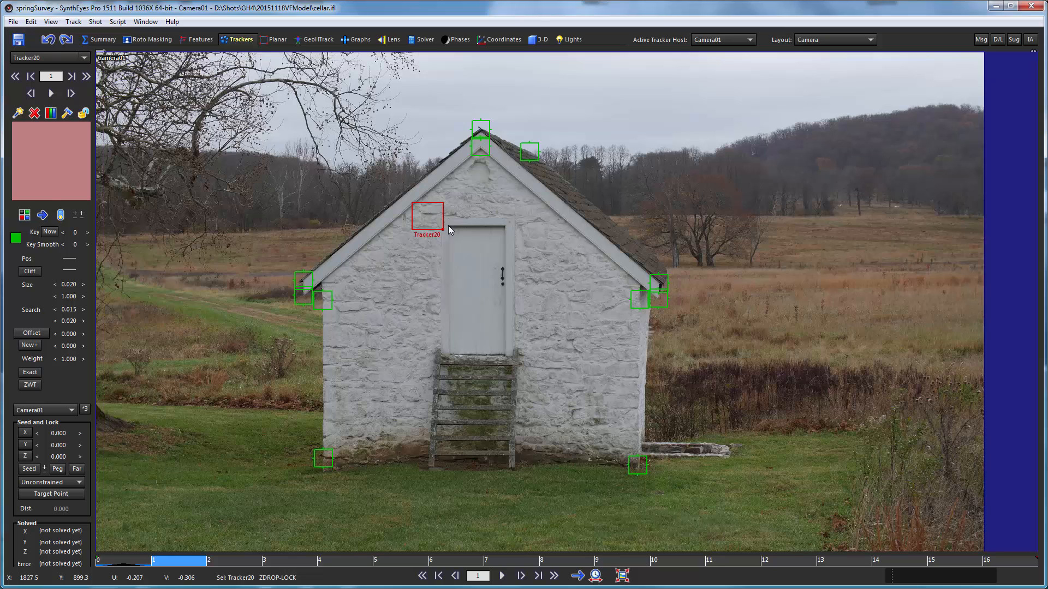
left_click_drag(448, 229, 452, 231)
key("period")
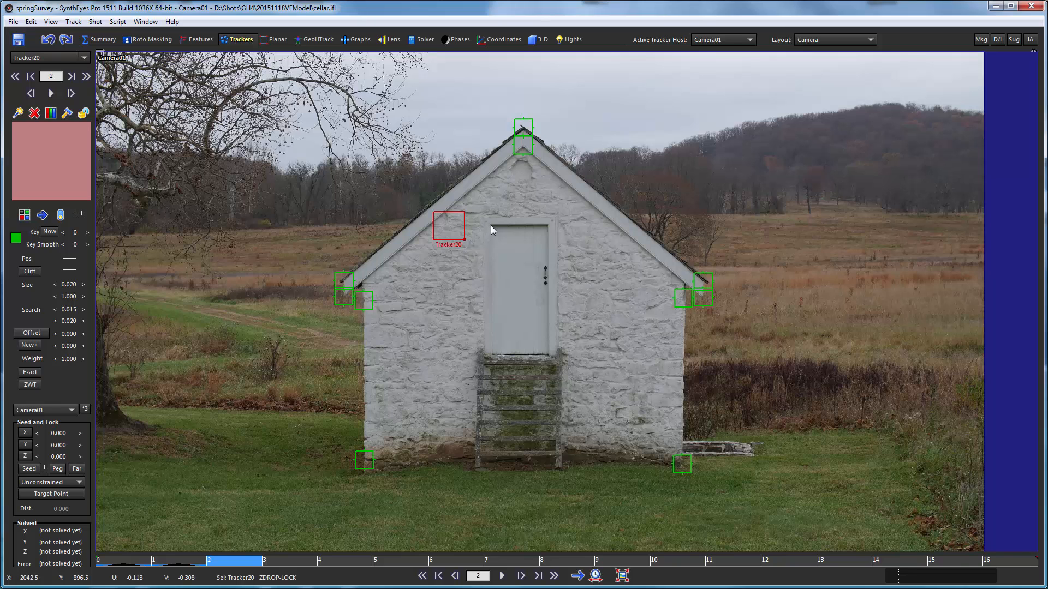
left_click_drag(491, 229, 493, 229)
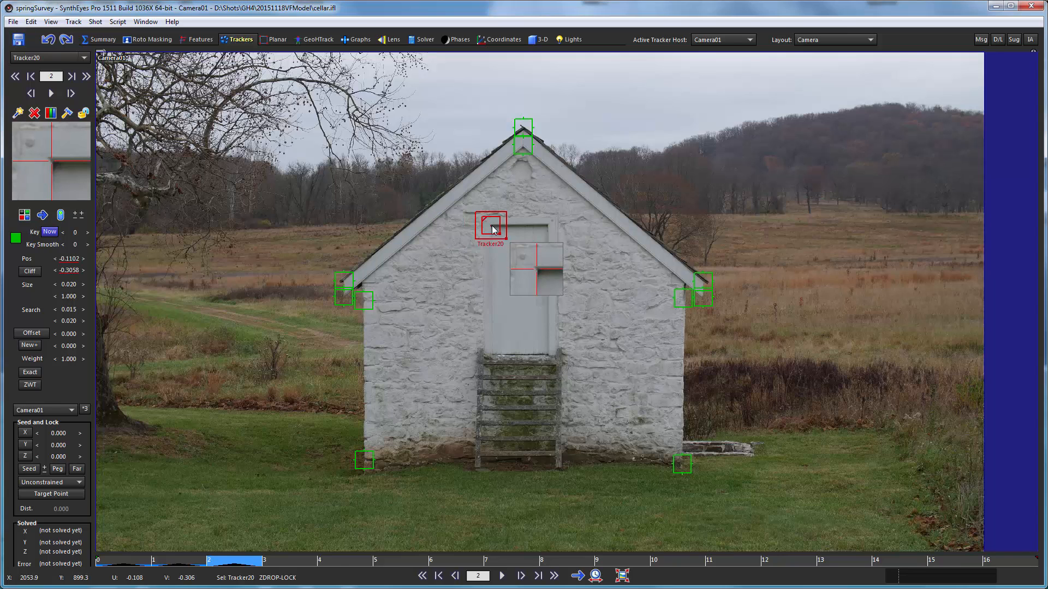
key("period")
left_click(472, 216)
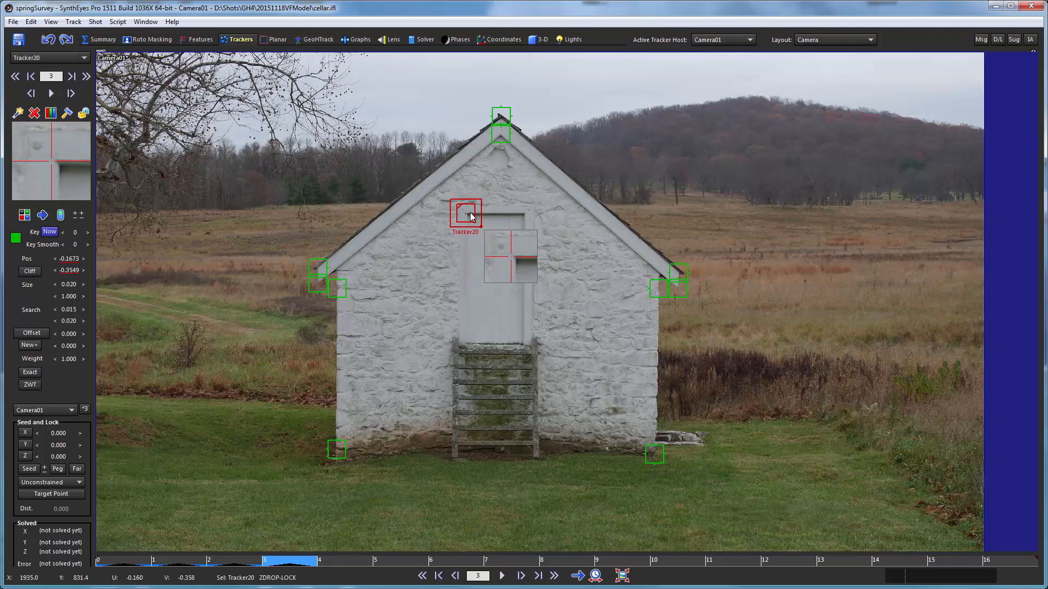
left_click_drag(472, 216, 473, 217)
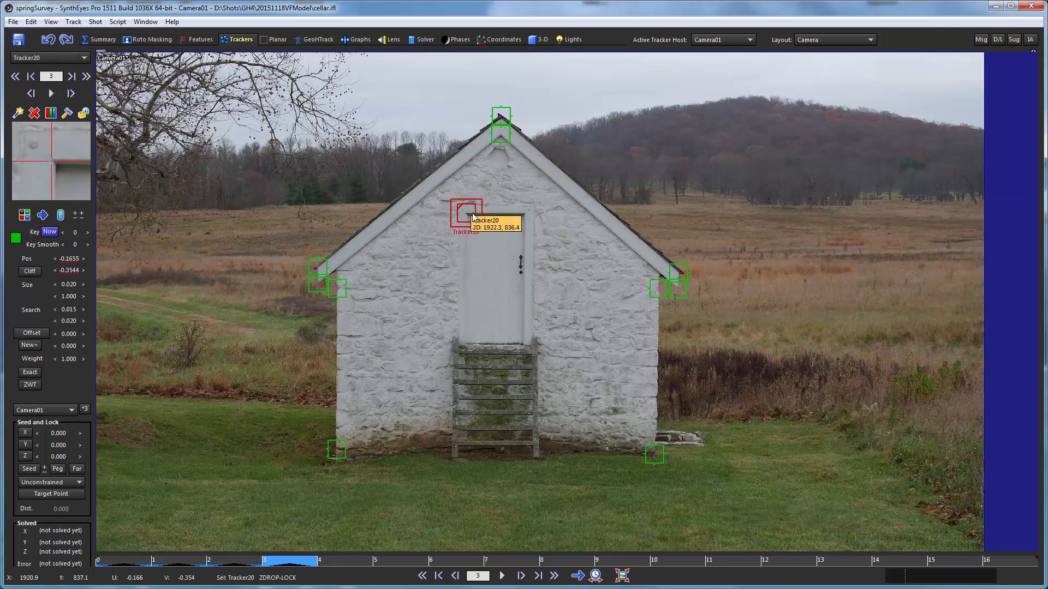
key("period")
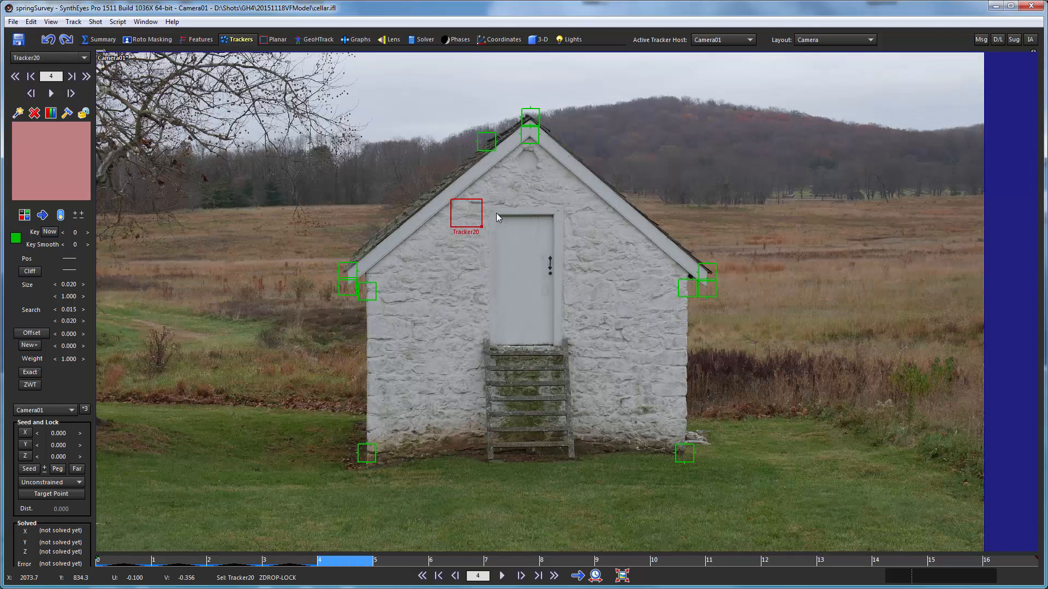
left_click_drag(496, 215, 499, 216)
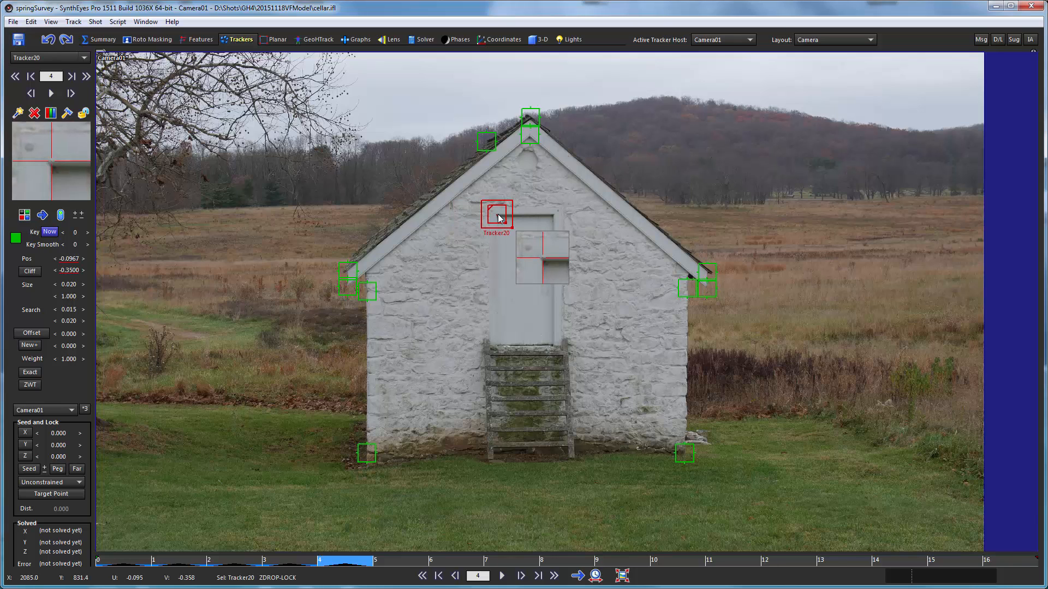
- Continue keying the tracker on the gable door's upper-left corner in frames 5, 6 and 7
key("period")
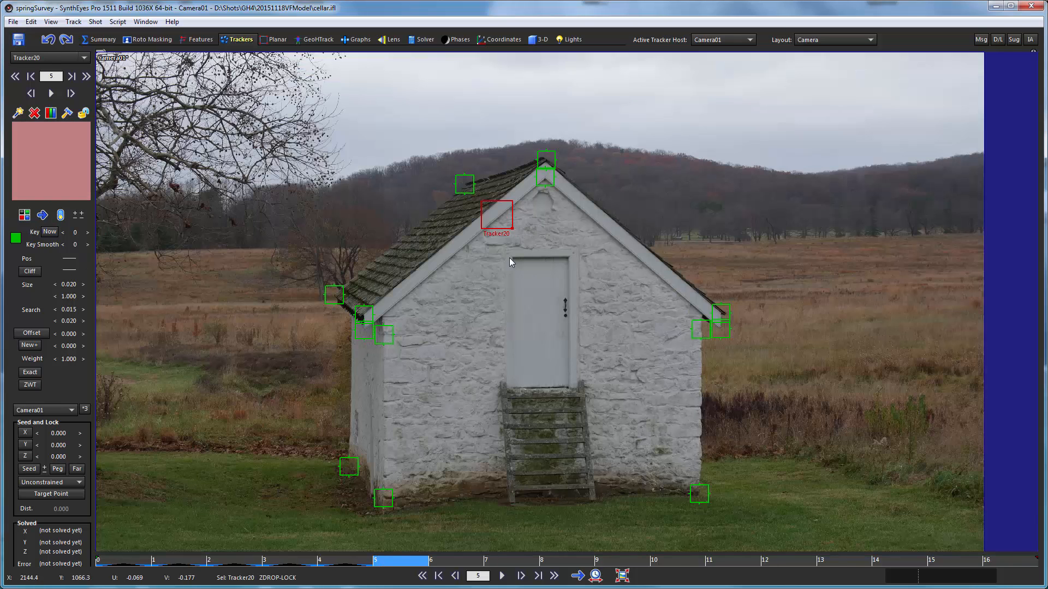
left_click_drag(513, 257, 512, 257)
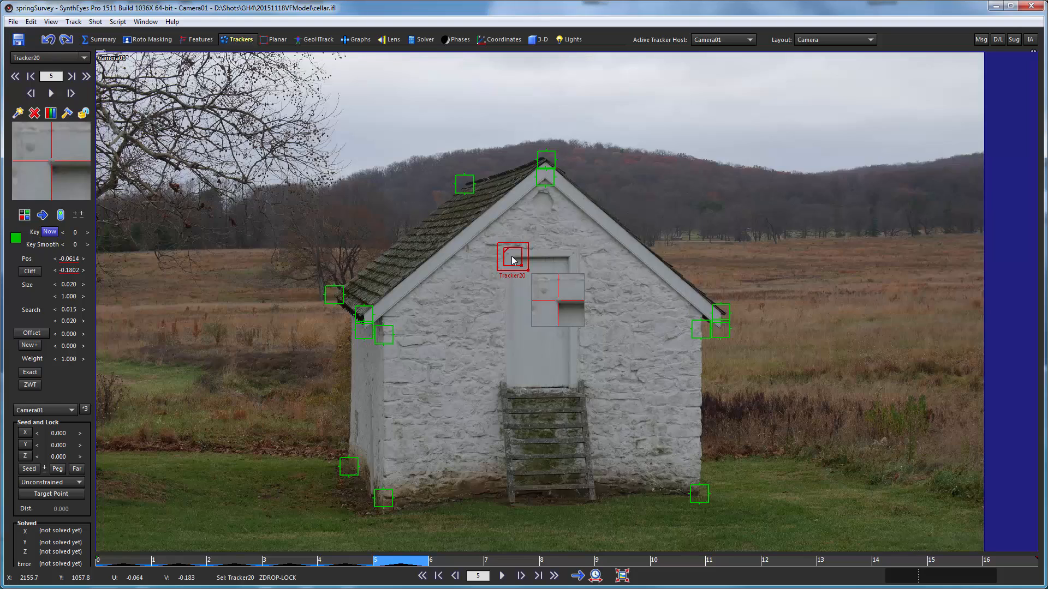
key("period")
left_click(492, 246)
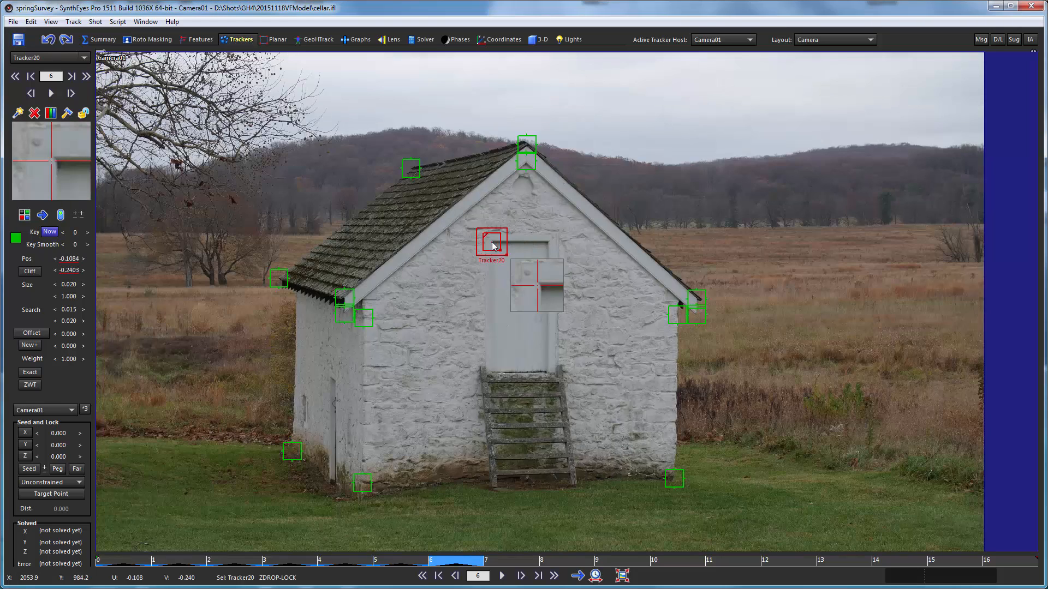
key("period")
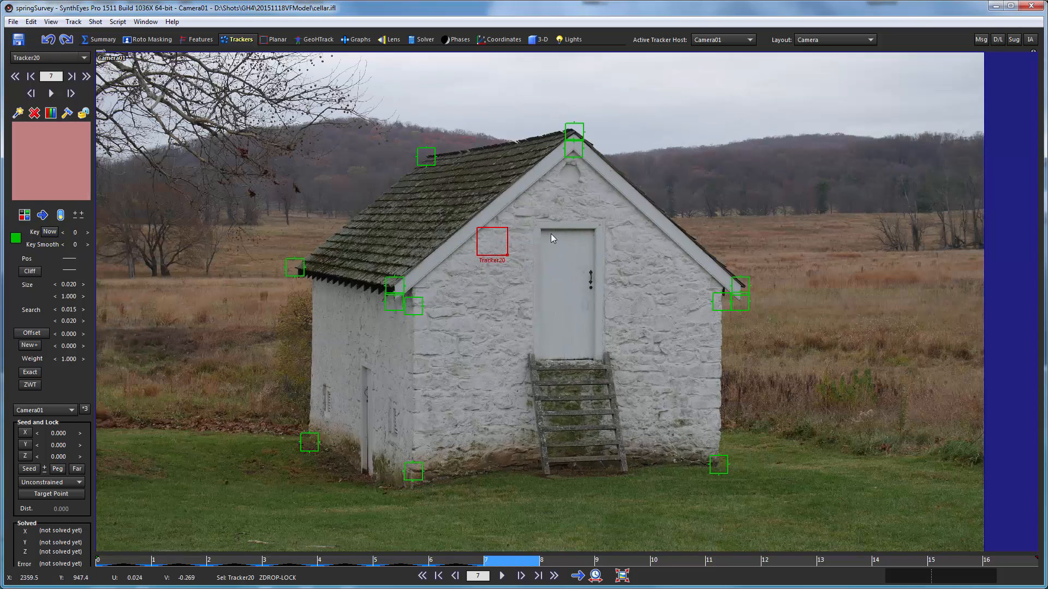
left_click(541, 229)
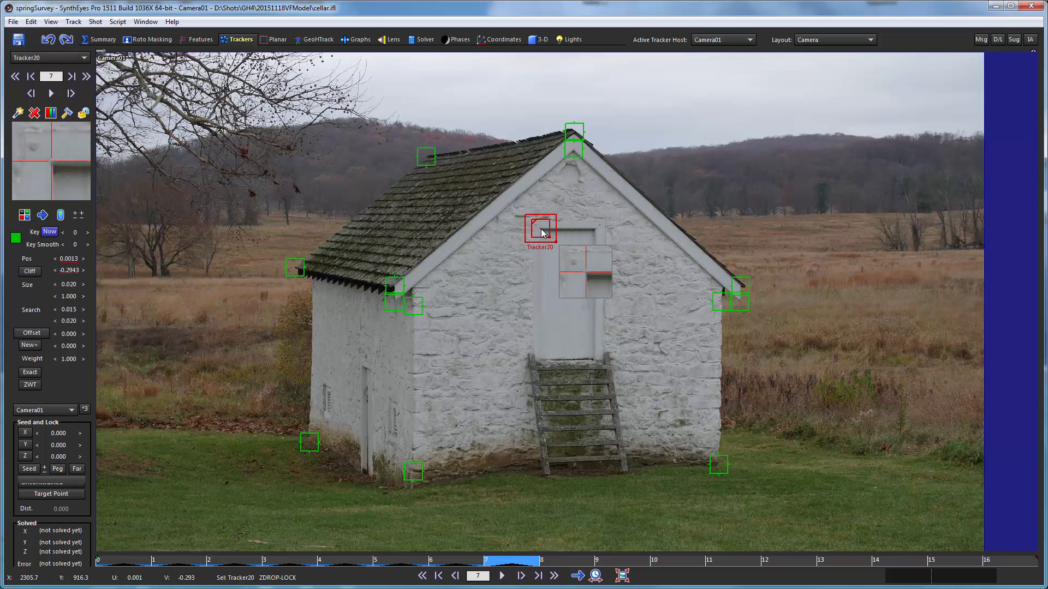
- Key the tracker on the gable door's upper-left corner in every remaining survey image, frames 8 to 16
key("period")
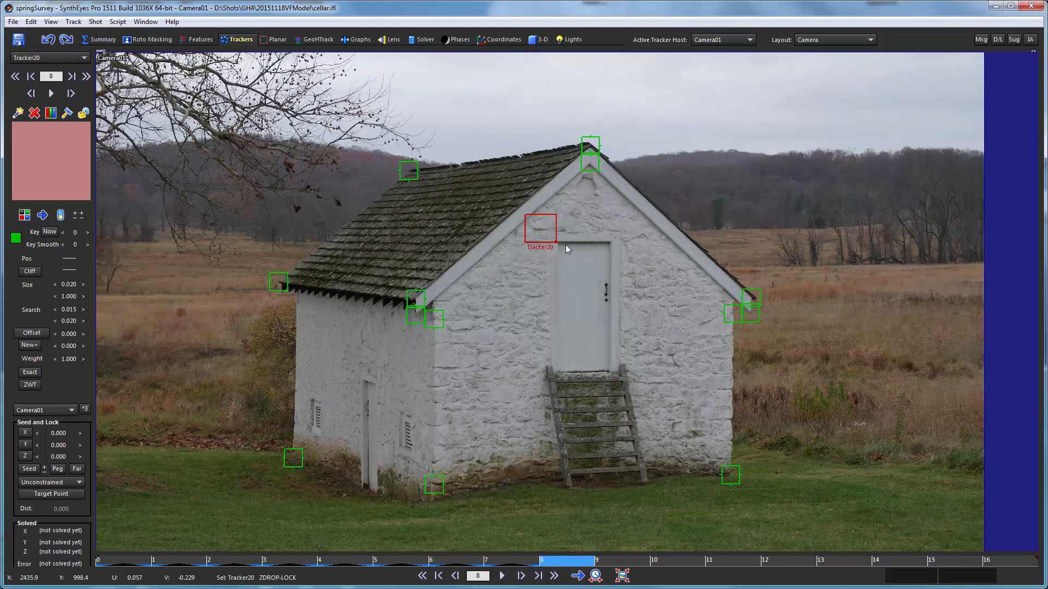
left_click_drag(561, 244, 633, 231)
key("period")
key("period")
key("period")
key("period")
key("period")
key("period")
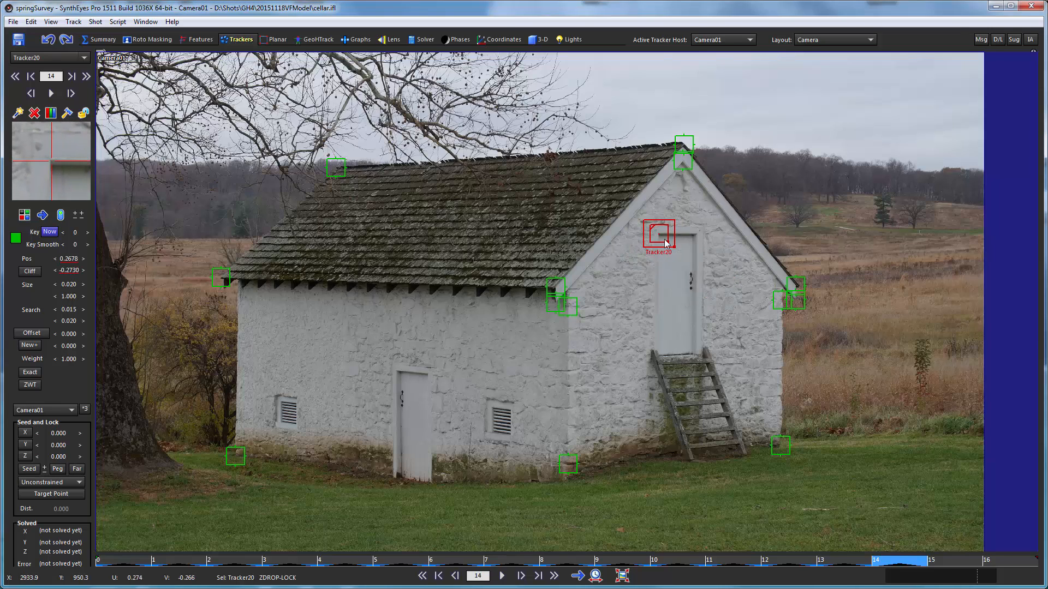
key("period")
left_click_drag(687, 264, 667, 225)
key("d")
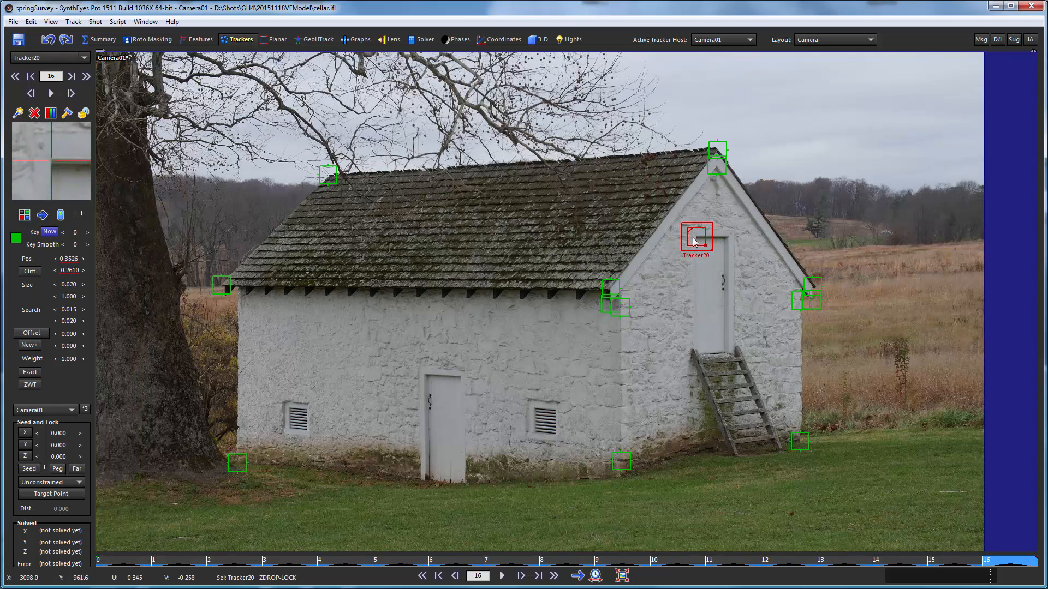
- Go back through the last survey images and fine-tune the door-corner tracker's position around frames 15 and 14
scroll(79, 198, "up", 2)
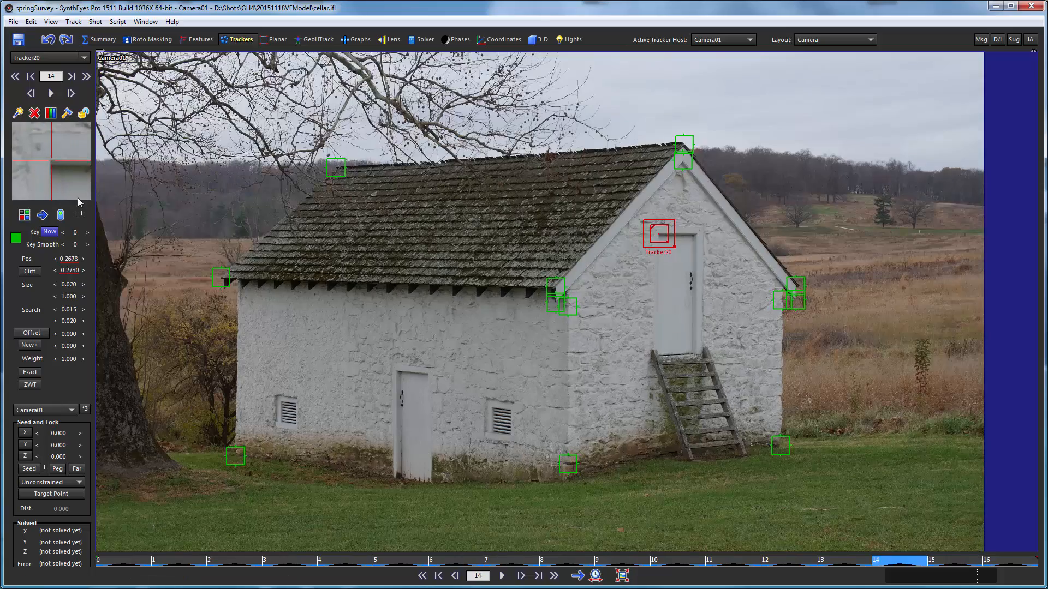
scroll(88, 190, "down", 1)
scroll(89, 189, "down", 1)
scroll(65, 182, "up", 1)
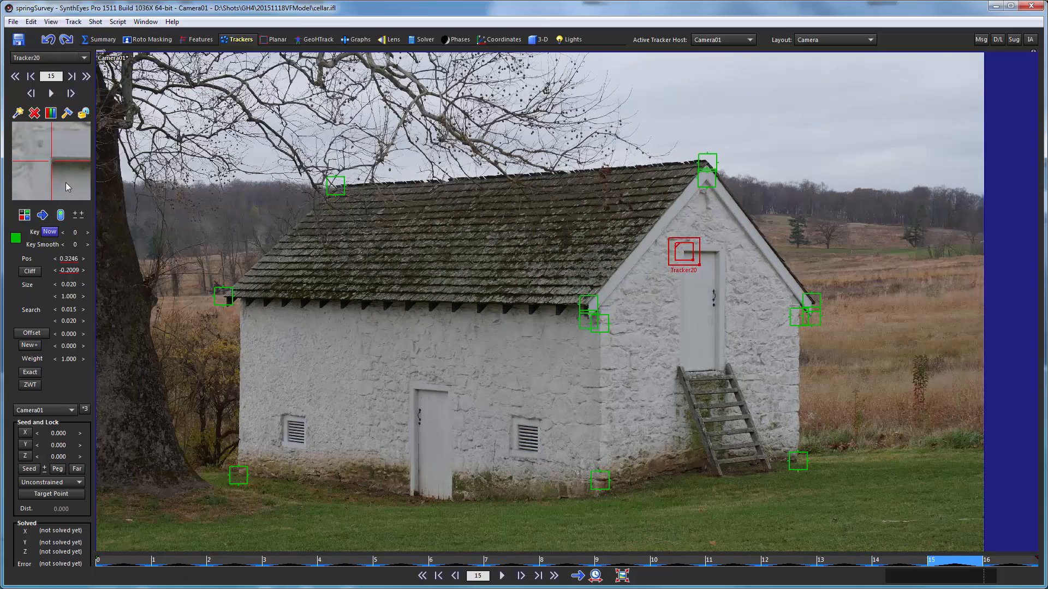
left_click_drag(60, 178, 59, 180)
scroll(59, 175, "up", 1)
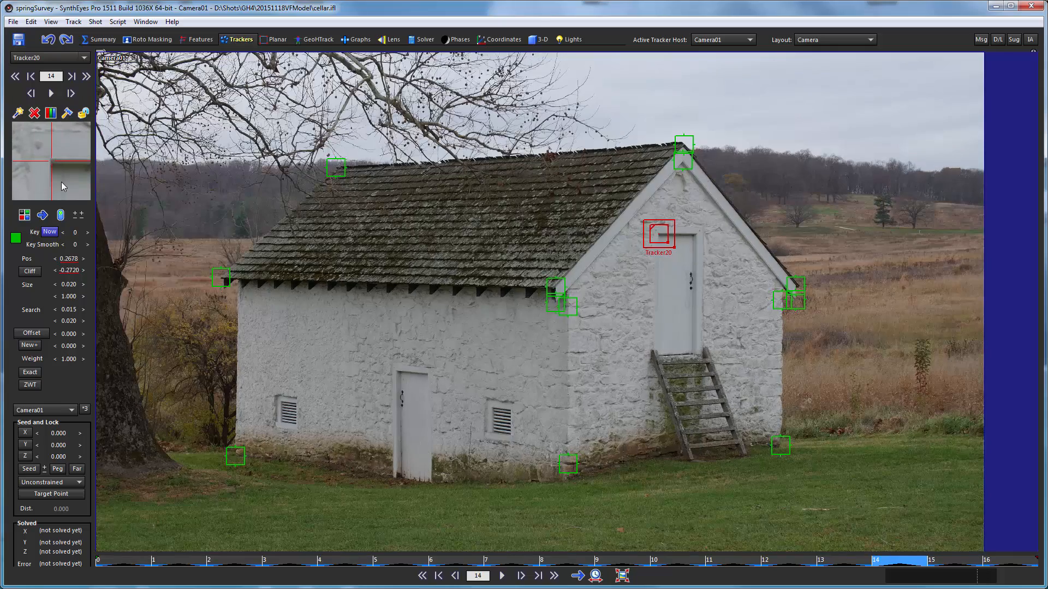
- Step back through frames 13 to 9 and nudge the tracker onto the exact door corner where it is off
scroll(62, 181, "up", 1)
scroll(56, 178, "up", 1)
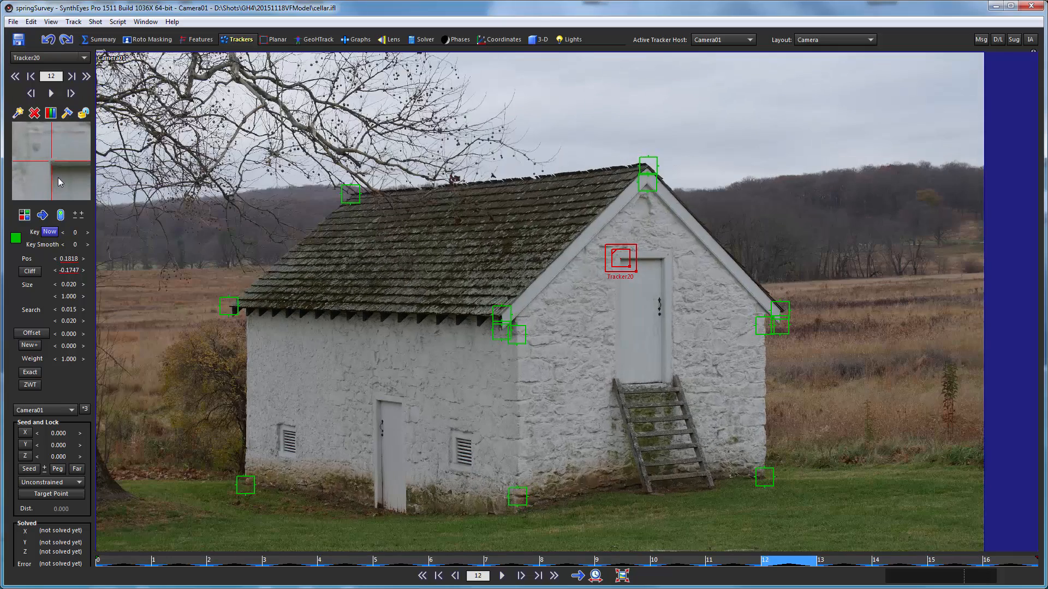
left_click_drag(58, 178, 58, 177)
scroll(56, 175, "up", 1)
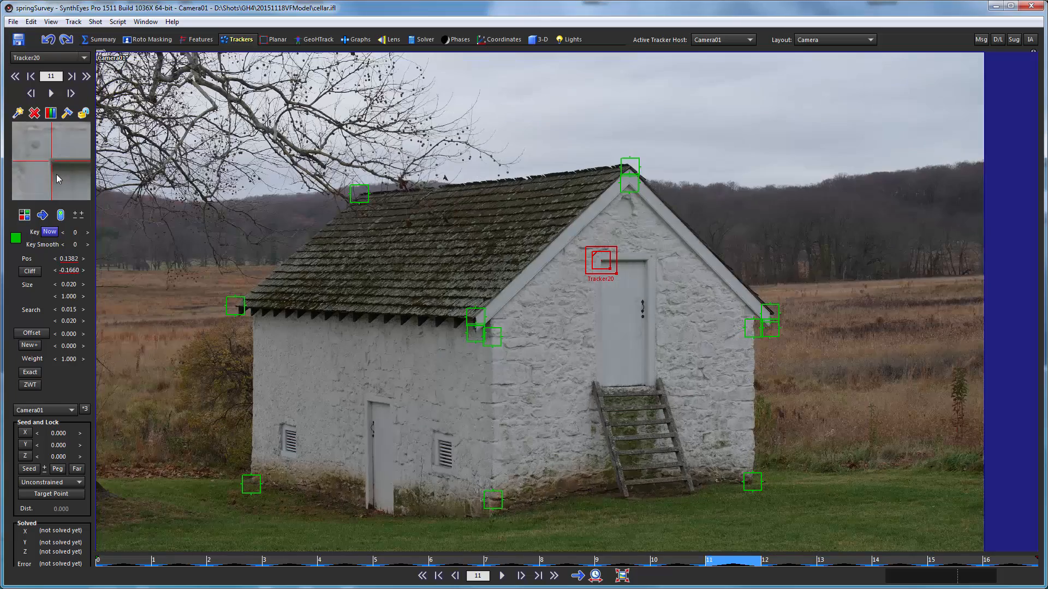
scroll(57, 175, "up", 1)
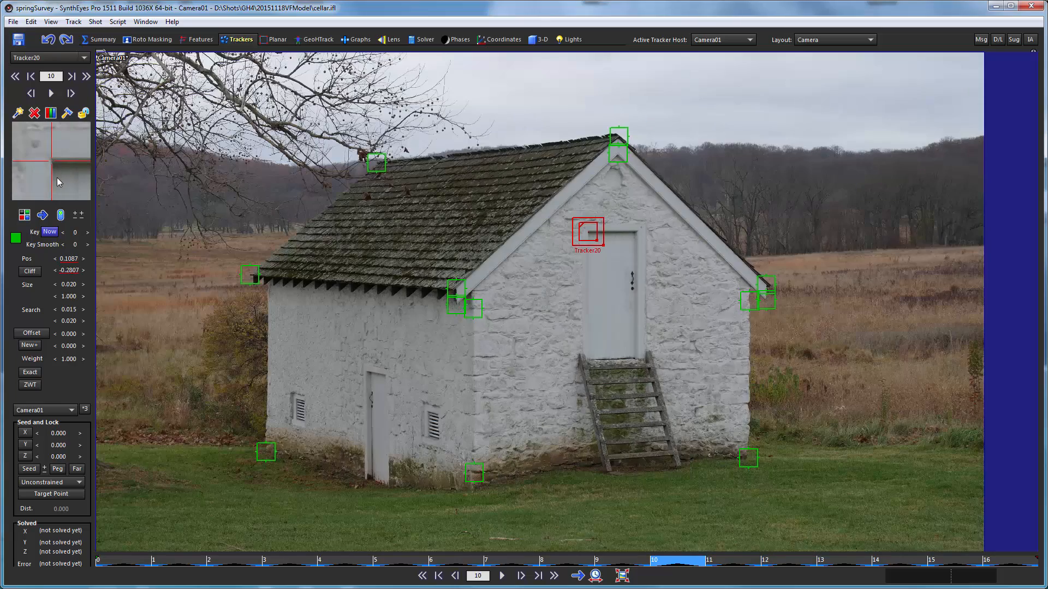
left_click_drag(57, 177, 56, 178)
scroll(57, 179, "up", 1)
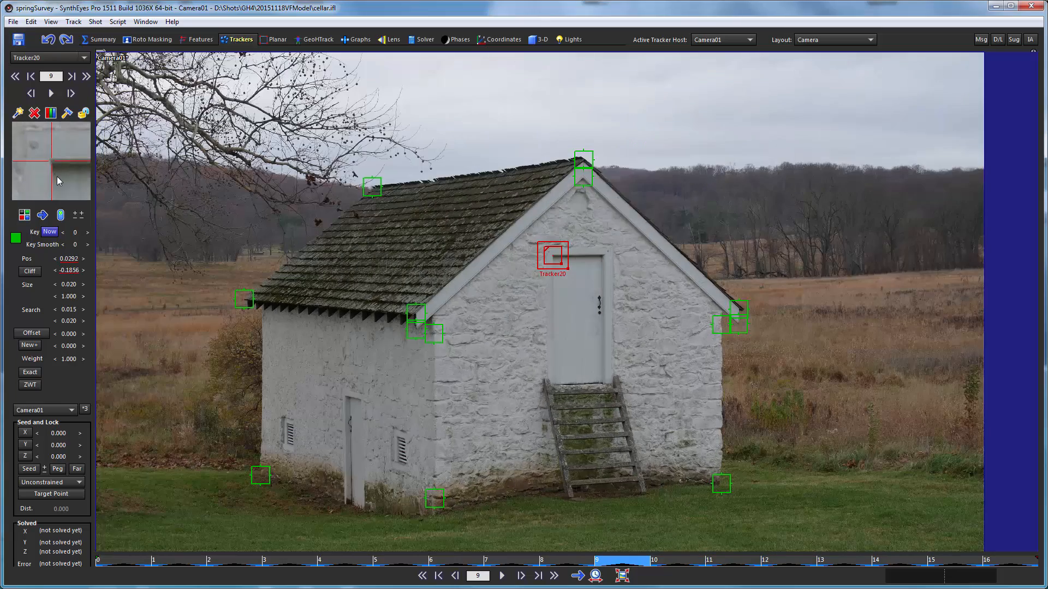
- Refine the tracker's alignment with the door corner while stepping back through frames 8 to 5
scroll(57, 175, "up", 1)
left_click_drag(64, 179, 52, 175)
scroll(54, 168, "up", 1)
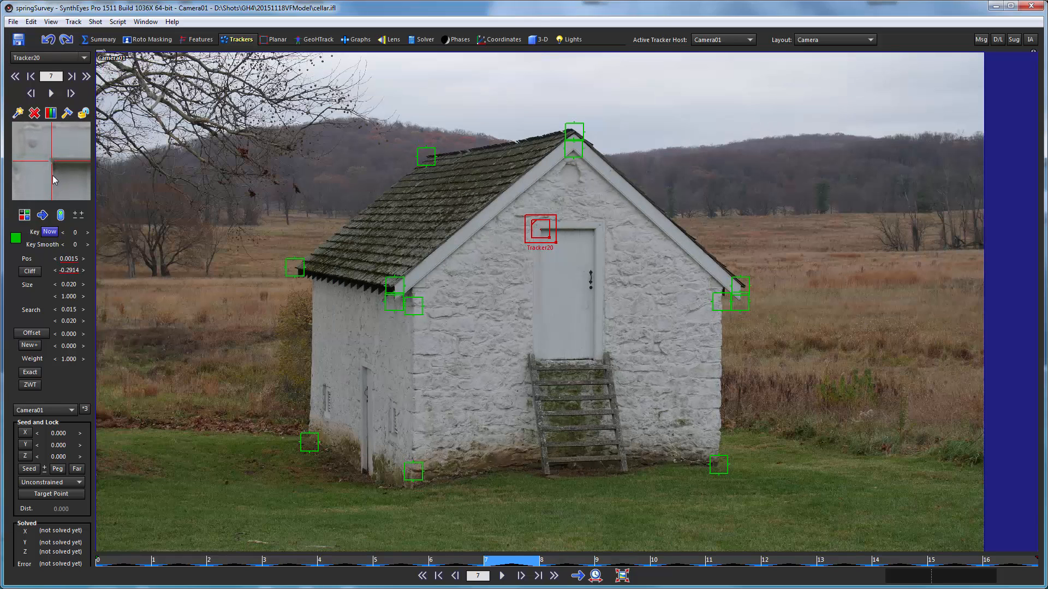
scroll(53, 177, "up", 1)
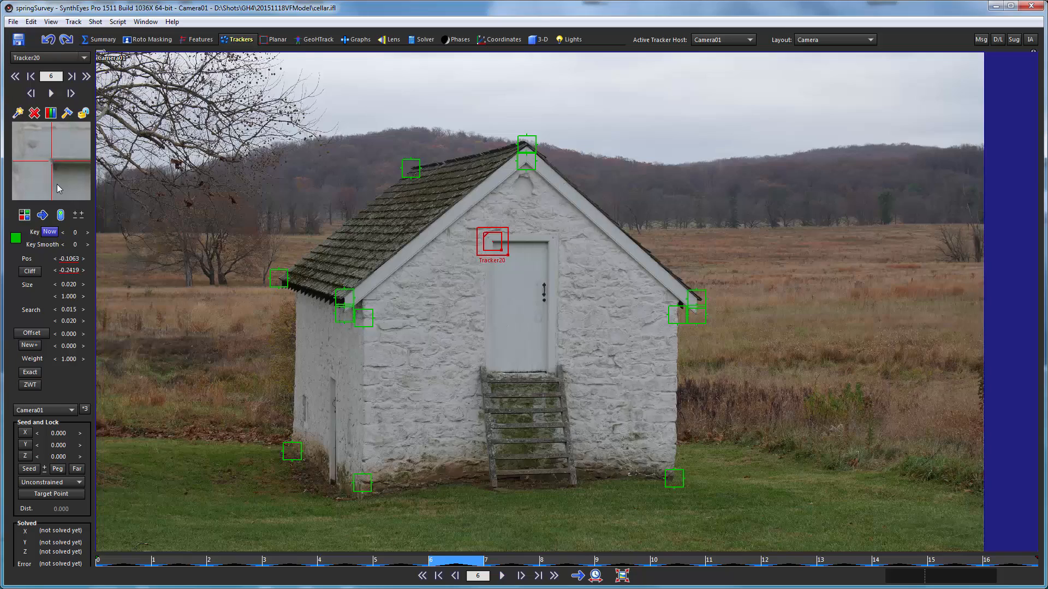
scroll(57, 185, "up", 1)
left_click_drag(64, 178, 63, 176)
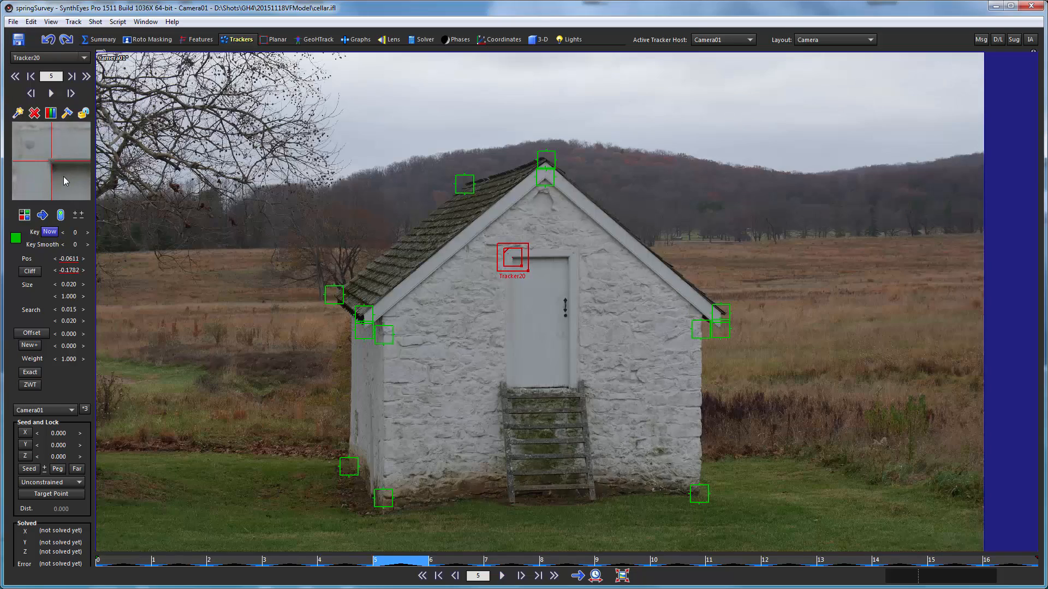
- Adjust the tracker to the exact door corner in frames 3 and 2, and check its placement in frame 1
scroll(63, 176, "up", 1)
scroll(44, 188, "up", 1)
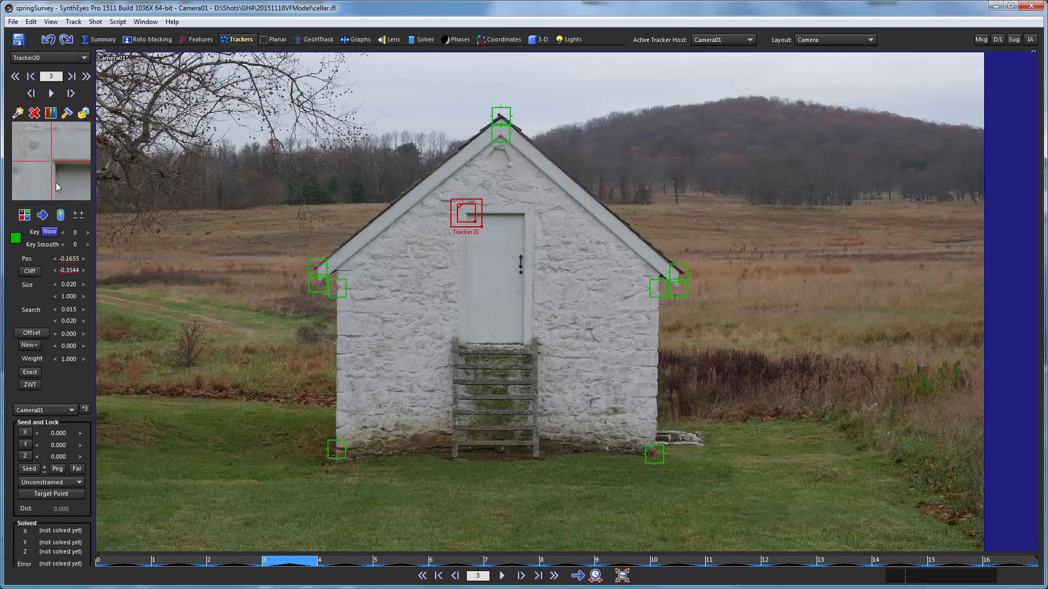
left_click(57, 182)
scroll(69, 178, "up", 1)
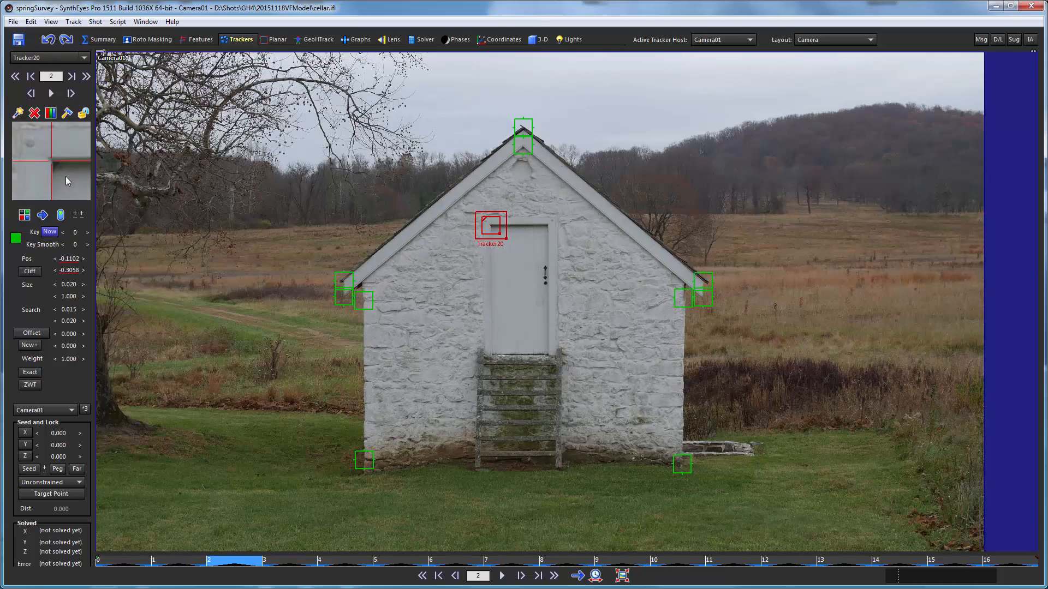
left_click_drag(65, 175, 67, 178)
scroll(66, 177, "up", 2)
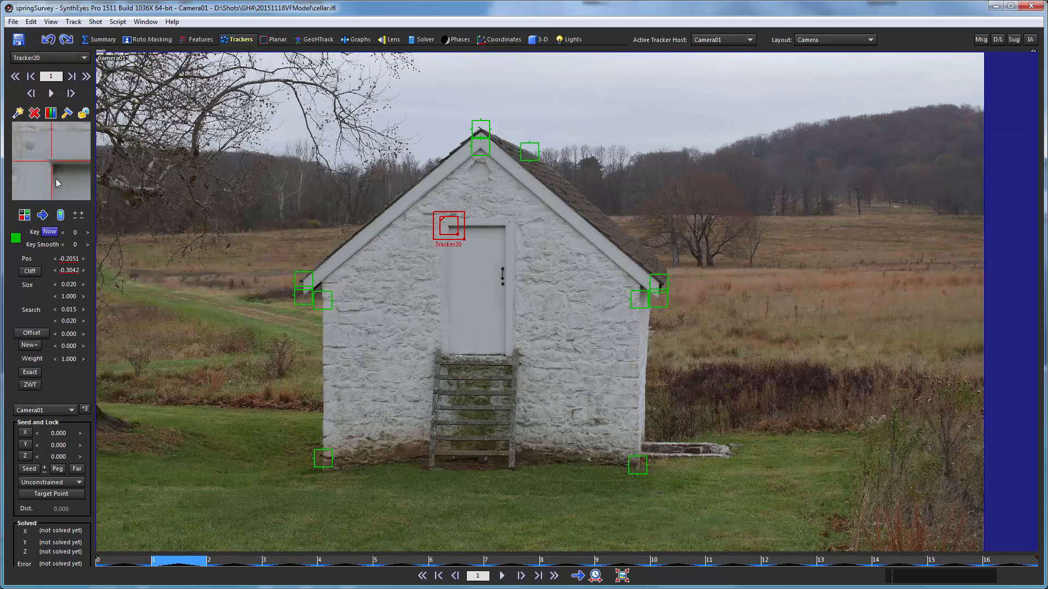
scroll(55, 184, "down", 16)
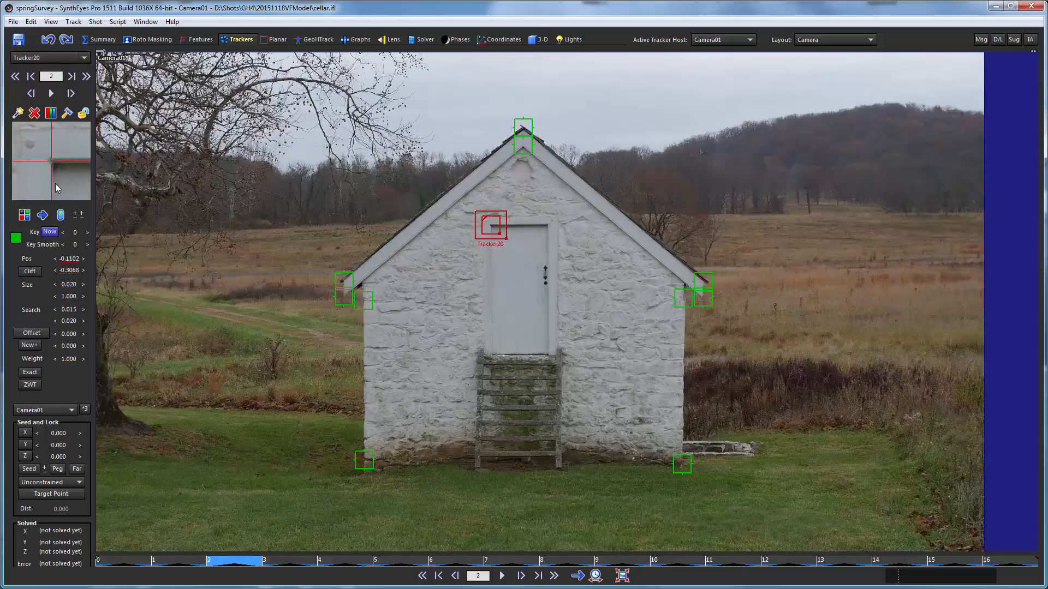
- Review the upper-left door-corner tracker across the survey frames up to frame 16, and lock it
scroll(55, 184, "up", 15)
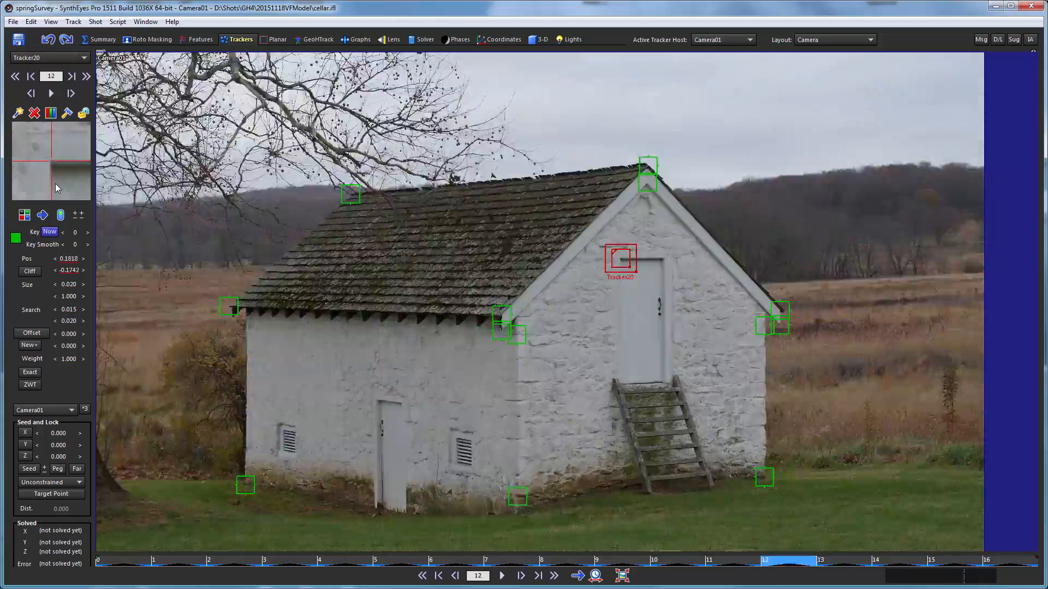
scroll(54, 183, "down", 15)
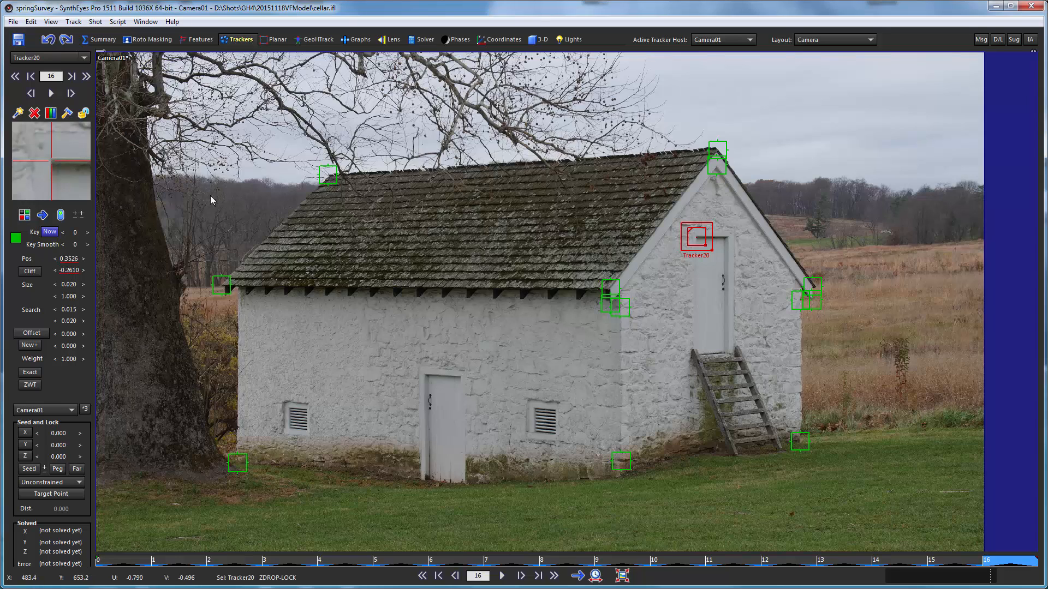
key("l")
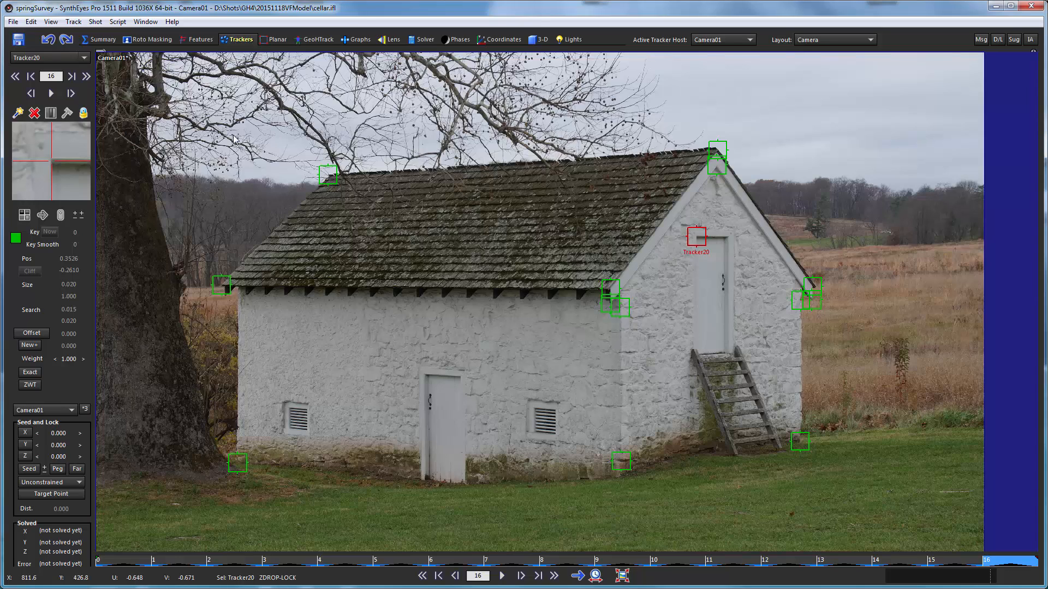
- Return to frame 0, create a supervised tracker at the gable door's upper-right corner, and place it in frame 1
left_click(114, 560)
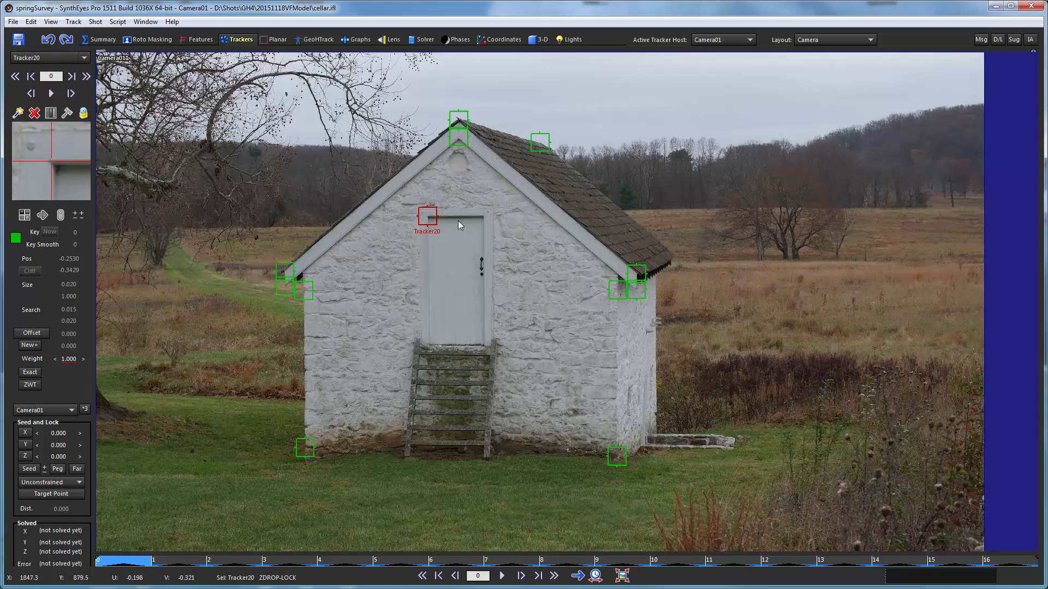
left_click(480, 216)
left_click_drag(480, 217, 496, 219)
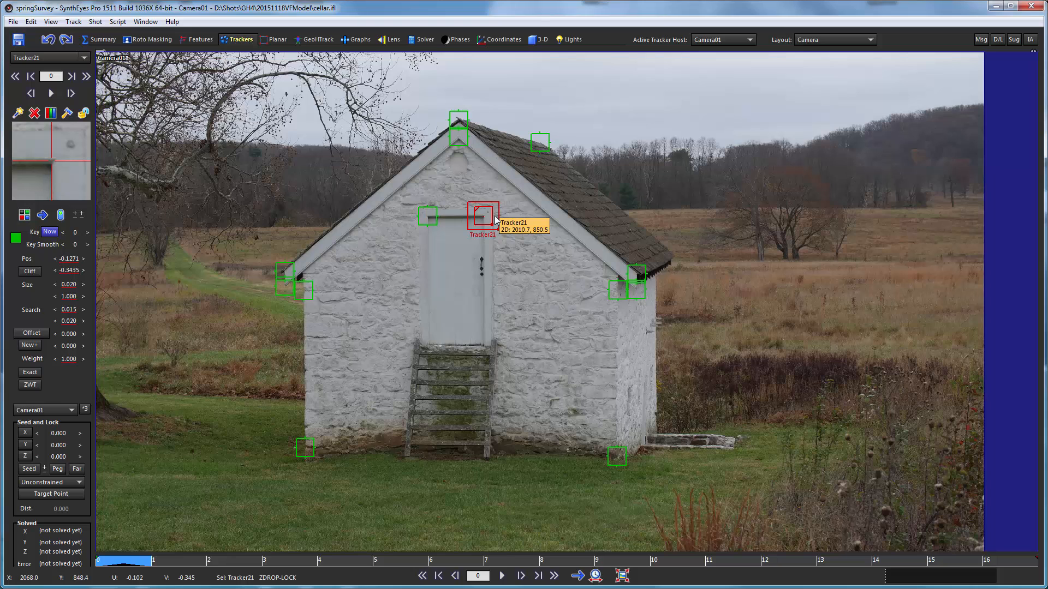
key("s")
left_click_drag(505, 227, 503, 221)
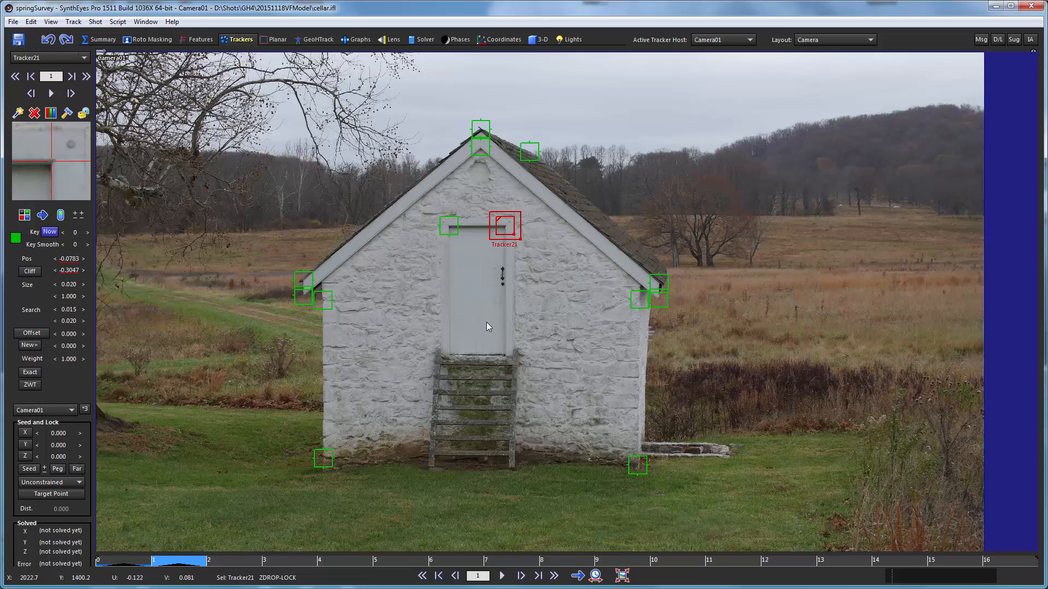
- Place the new tracker on the door's upper-right corner in frames 2, 3 and 4
key("s")
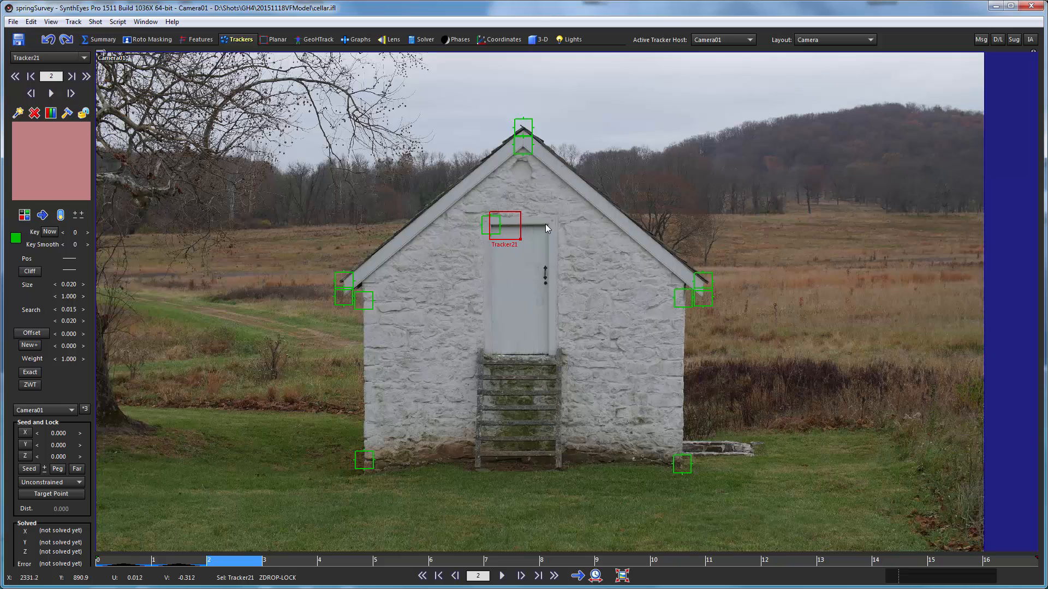
left_click(546, 224)
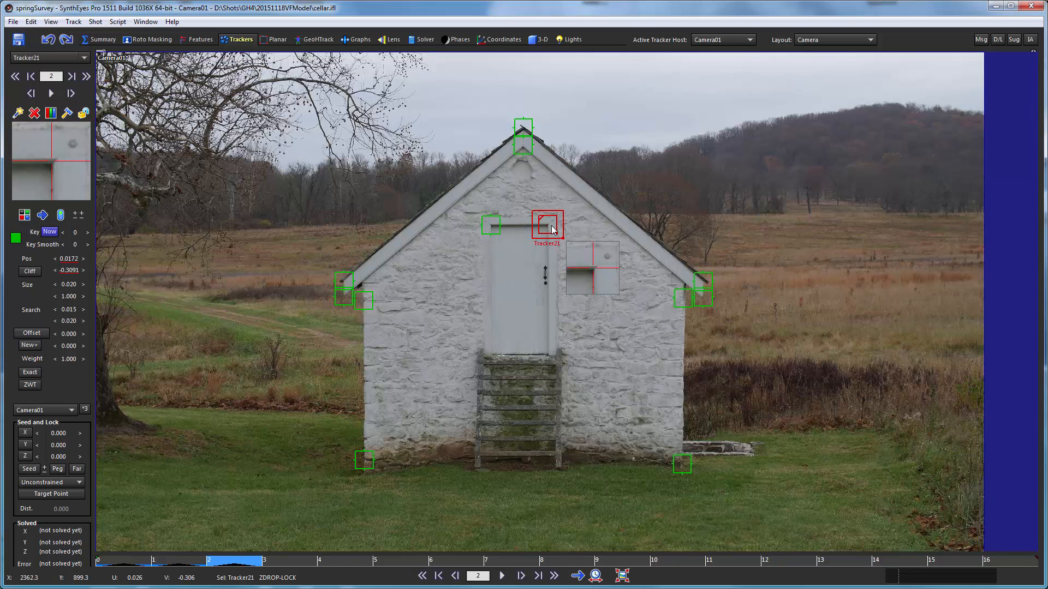
key("s")
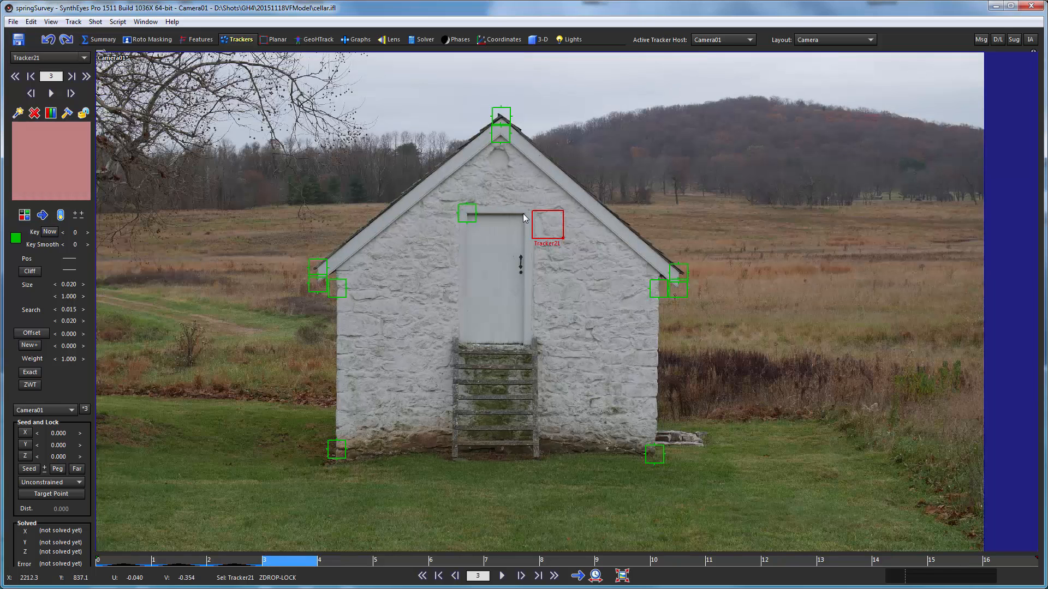
left_click_drag(523, 218, 527, 218)
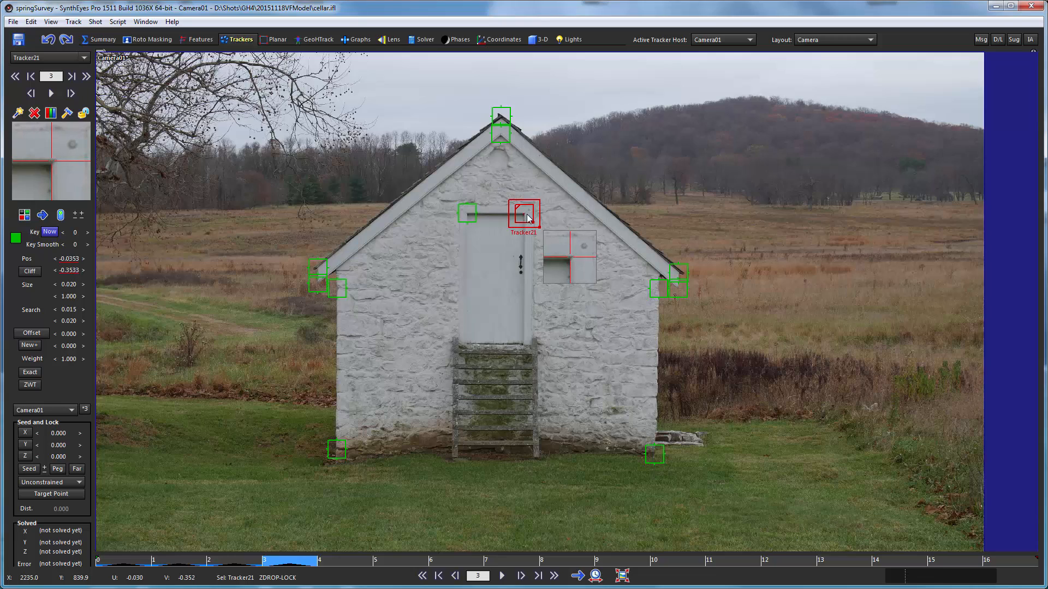
key("s")
left_click(554, 216)
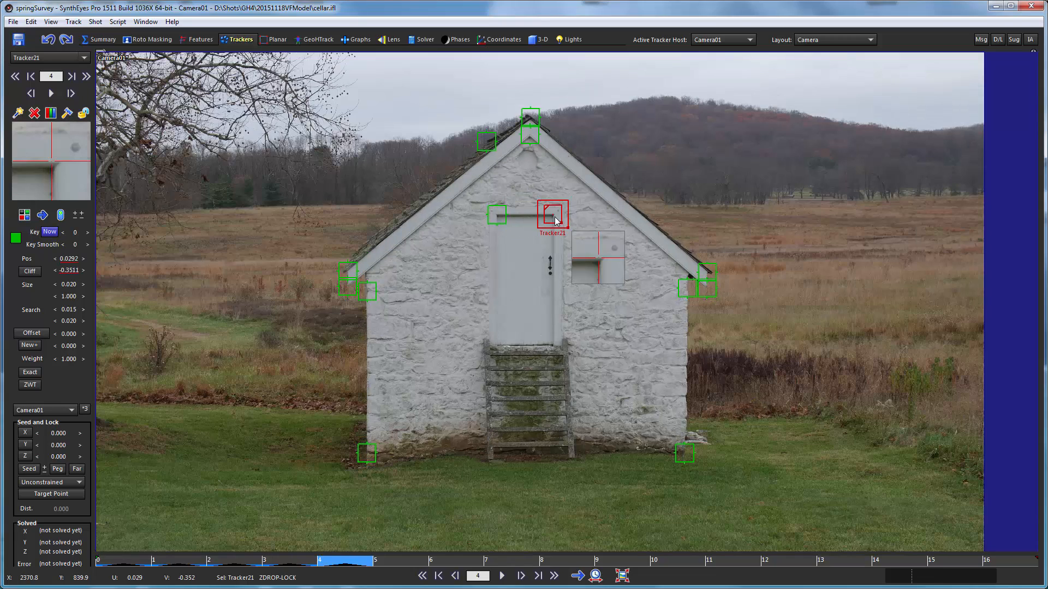
- Position the tracker on the upper-right door corner in frames 5, 6 and 7
key("s")
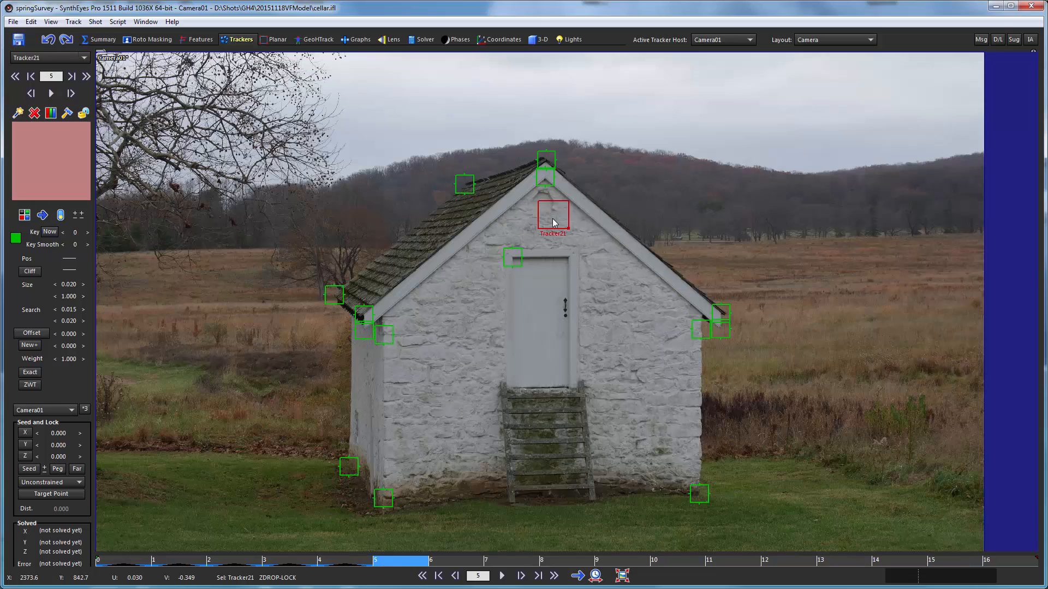
left_click(567, 258)
key("s")
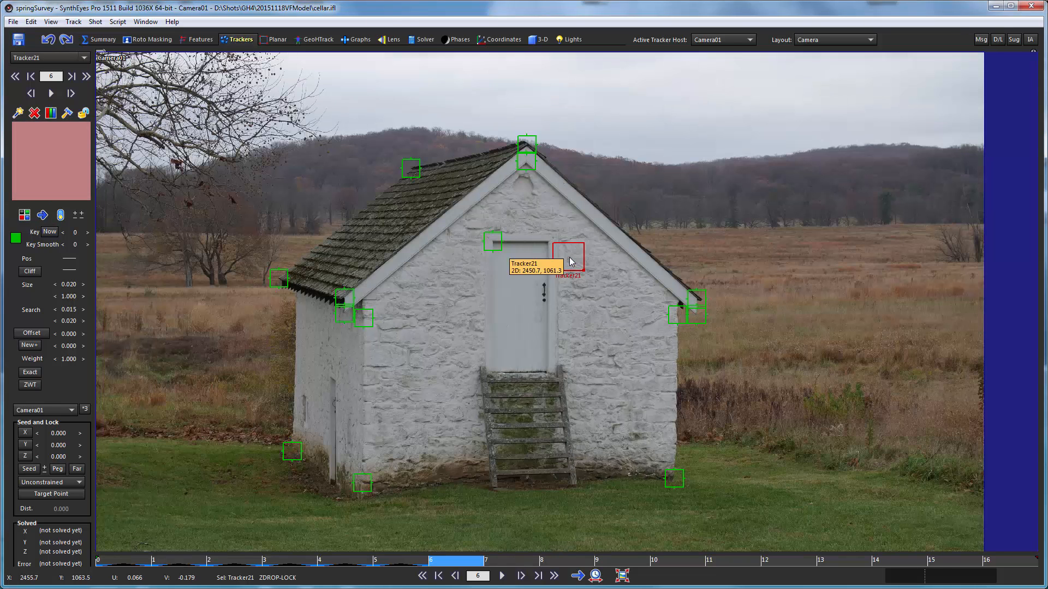
left_click(549, 246)
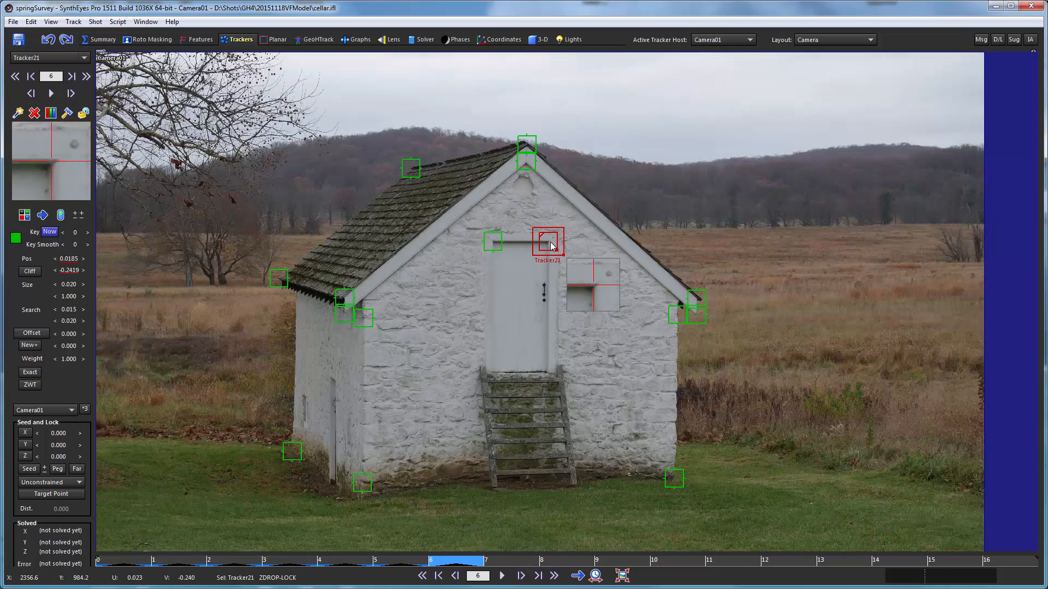
key("s")
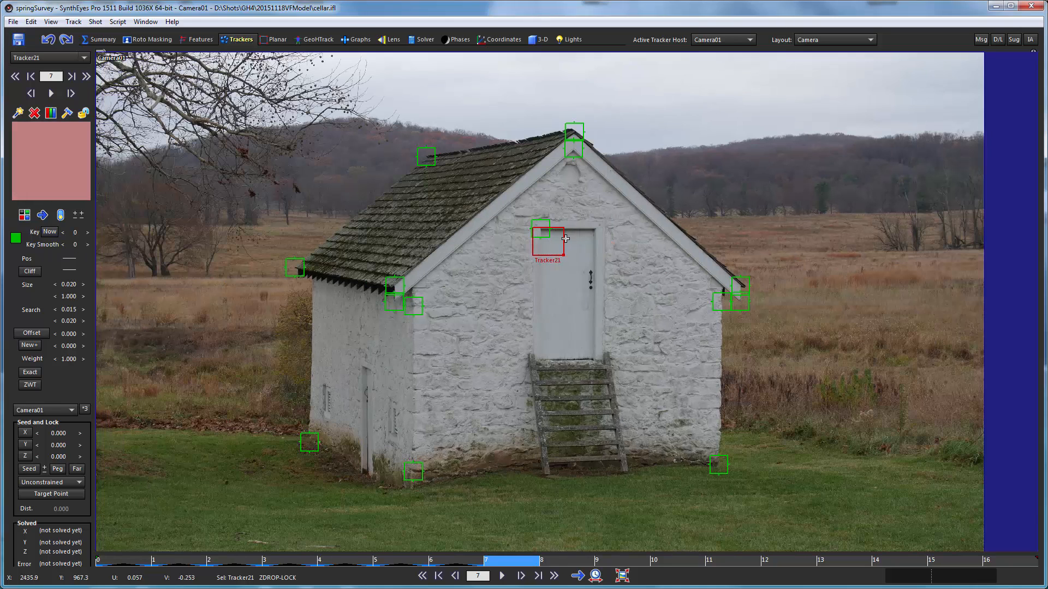
left_click(592, 229)
left_click_drag(593, 233, 596, 233)
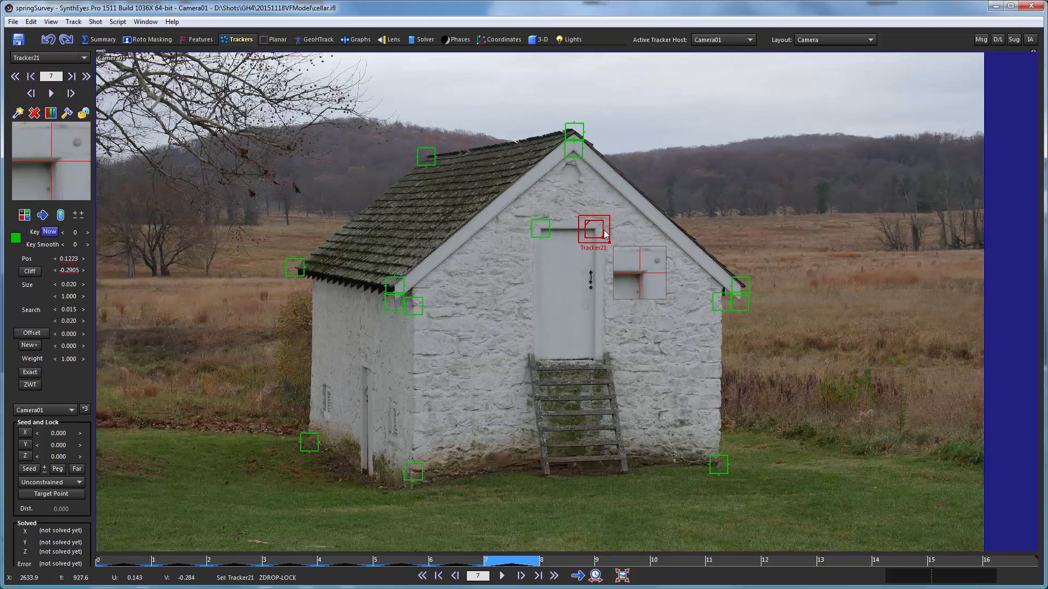
- Continue placing the tracker on the upper-right door corner in frames 8 to 11
key("s")
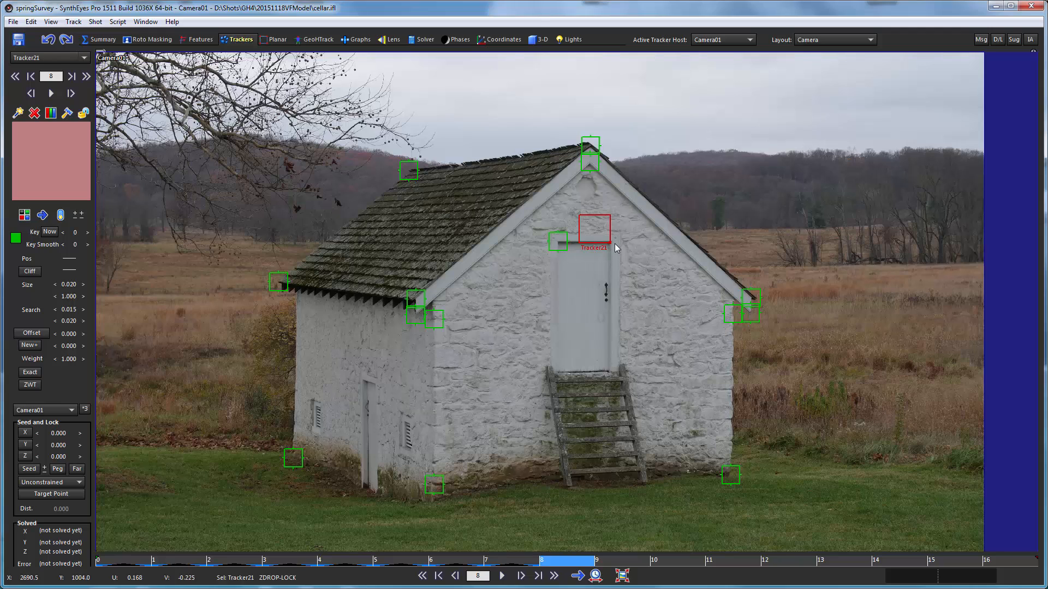
left_click_drag(607, 241, 582, 202)
key("s")
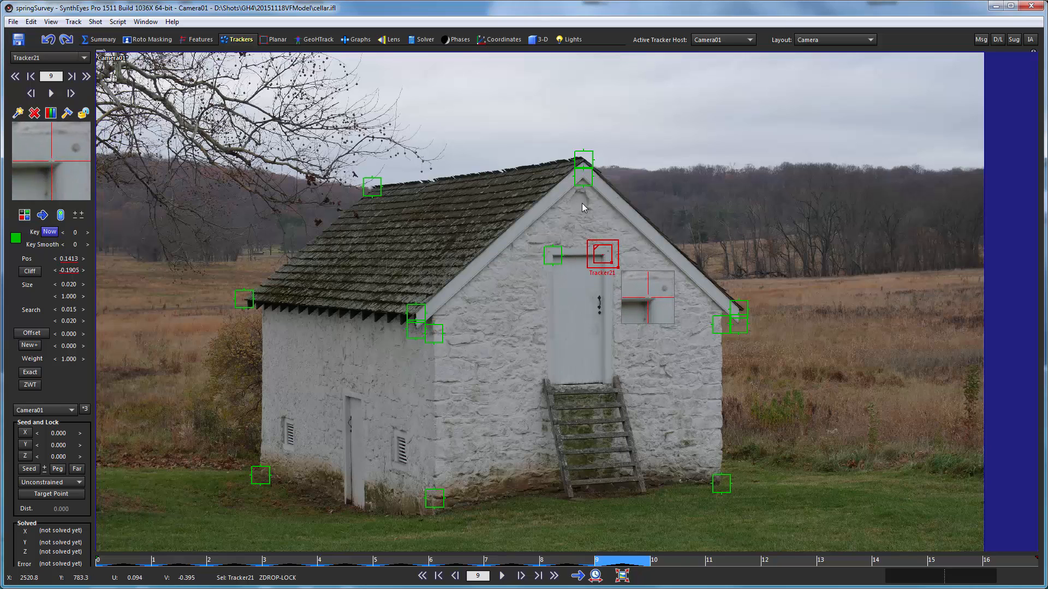
key("s")
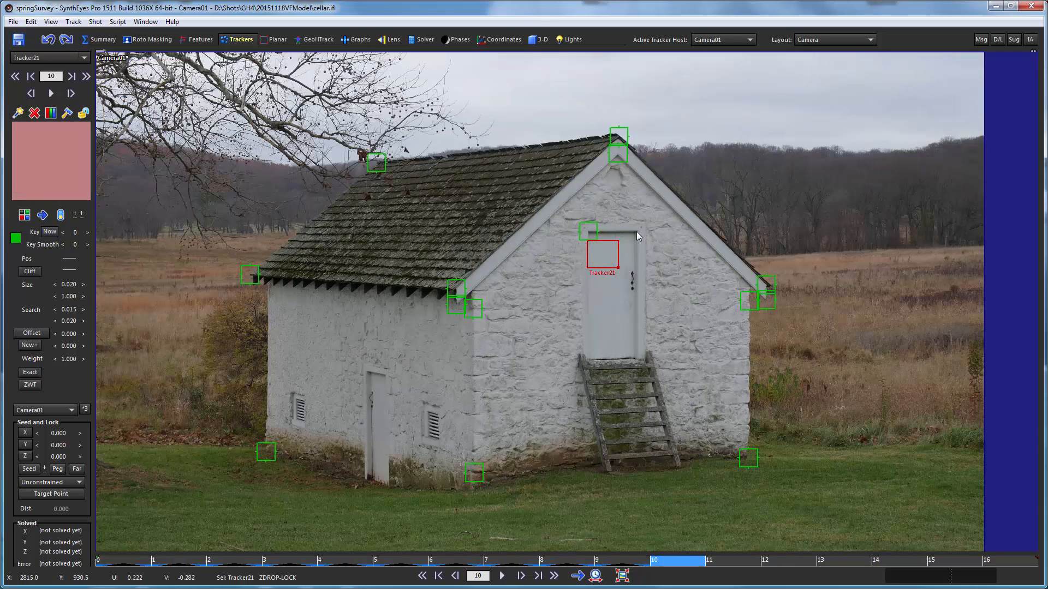
left_click_drag(636, 231, 640, 235)
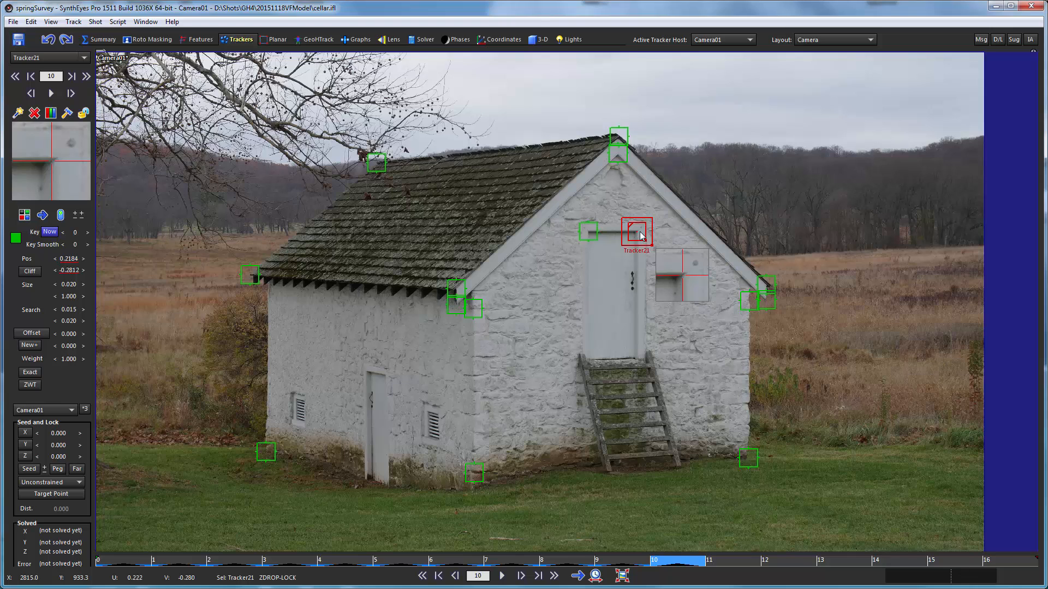
key("s")
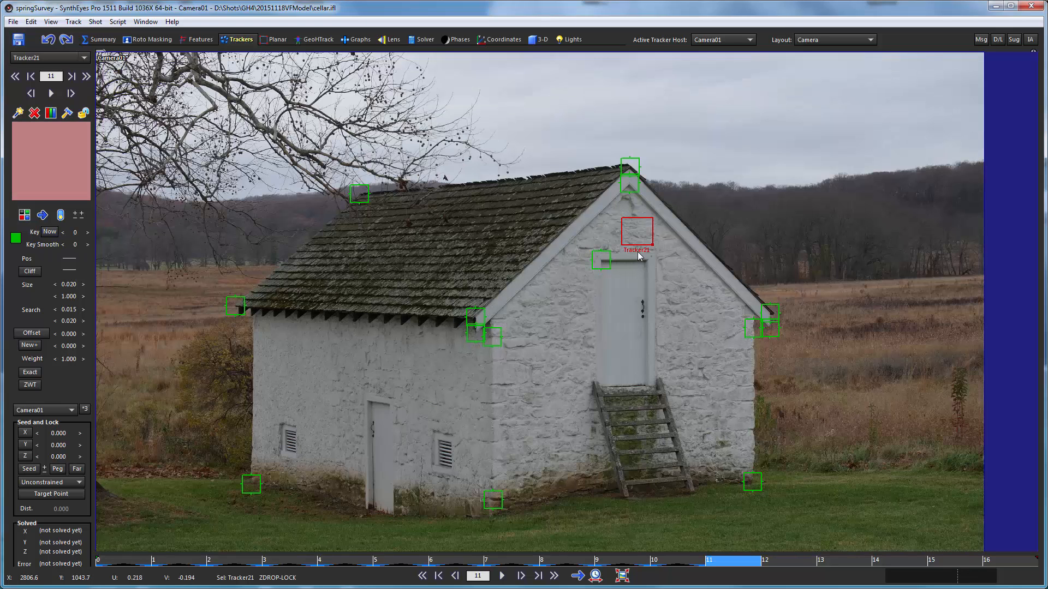
left_click_drag(644, 258, 633, 269)
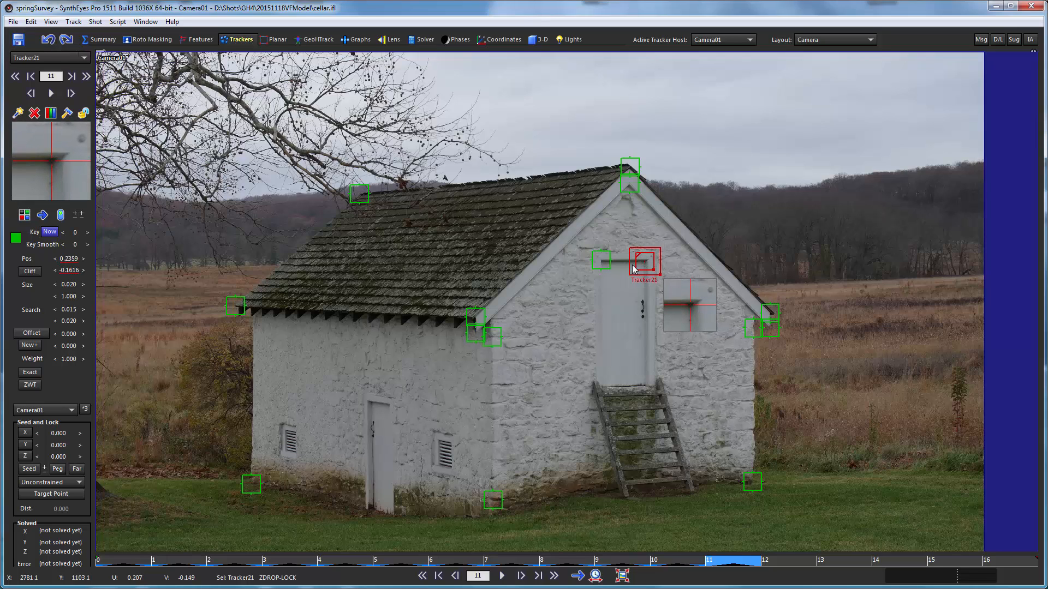
- Advance through frames 12 to 16 and set the tracker on the upper-right door corner in each
left_click_drag(633, 269, 660, 210)
key("d")
key("d")
key("d")
key("d")
key("d")
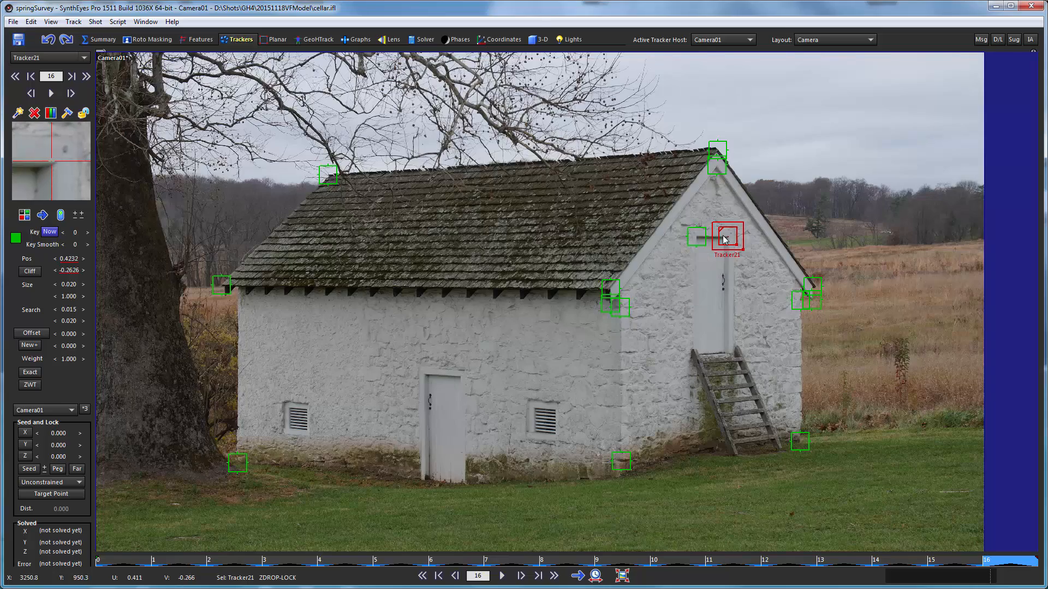
- Compare the tracker's placement in the last frames and fine-tune it on the door corner in frame 16
key("s")
key("s")
key("s")
key("s")
key("s")
key("s")
key("s")
key("s")
key("s")
key("s")
key("s")
key("s")
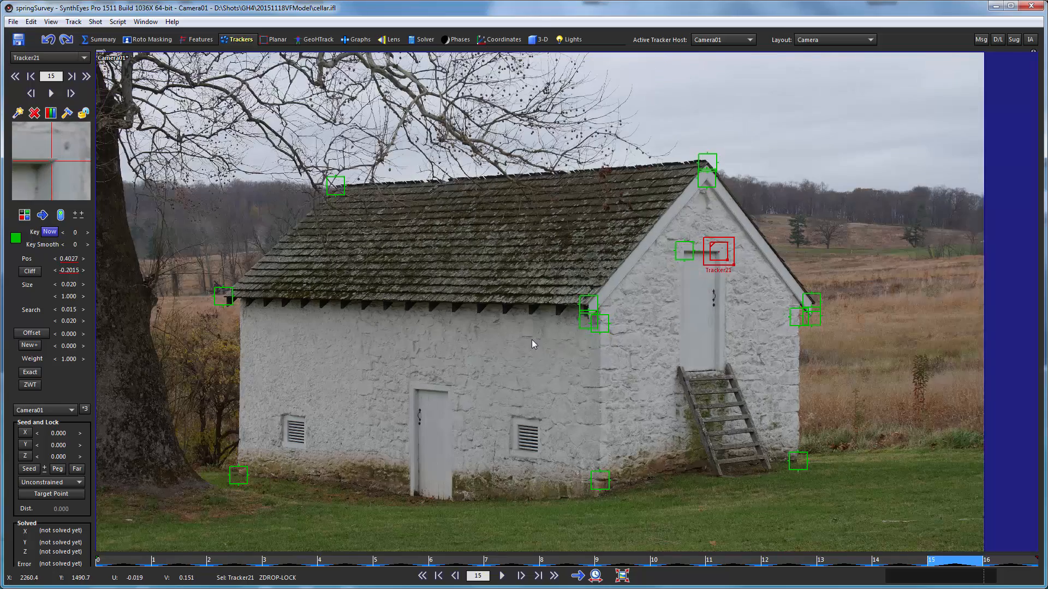
key("d")
key("d")
key("d")
key("d")
key("d")
key("d")
key("d")
key("d")
key("d")
key("d")
key("d")
key("d")
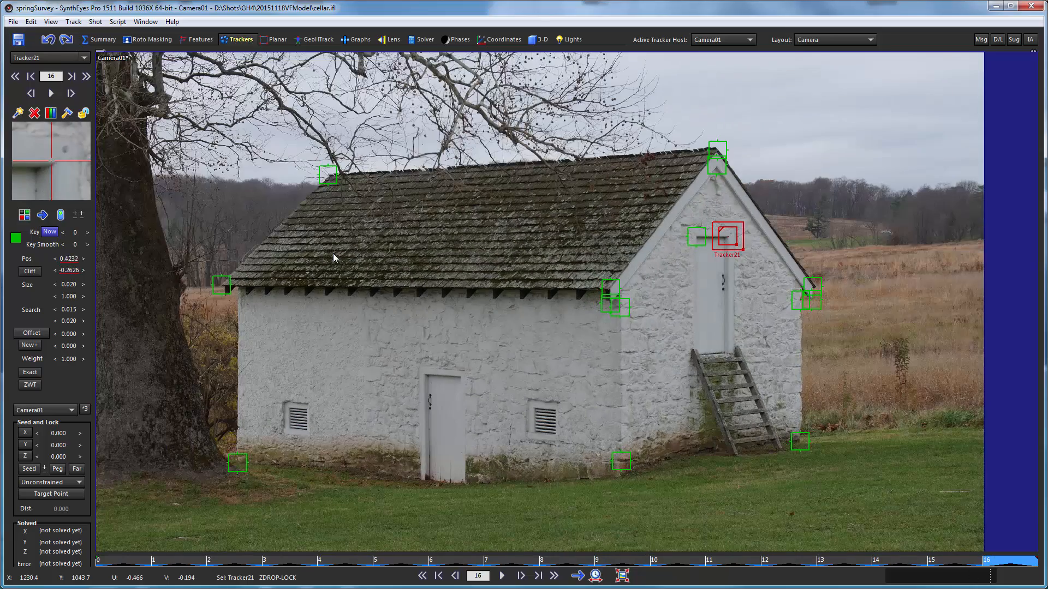
left_click_drag(55, 185, 53, 177)
- Step back from frame 15 checking the tracker's alignment, and nudge it onto the exact door corner in frame 9
key("s")
key("s")
key("s")
key("s")
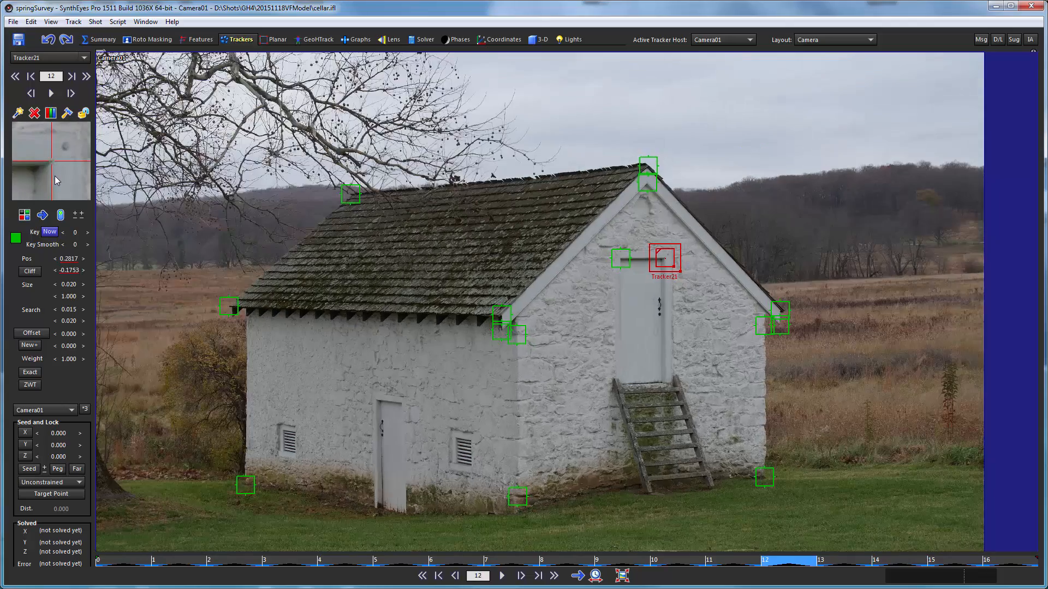
key("s")
key("s")
key("s")
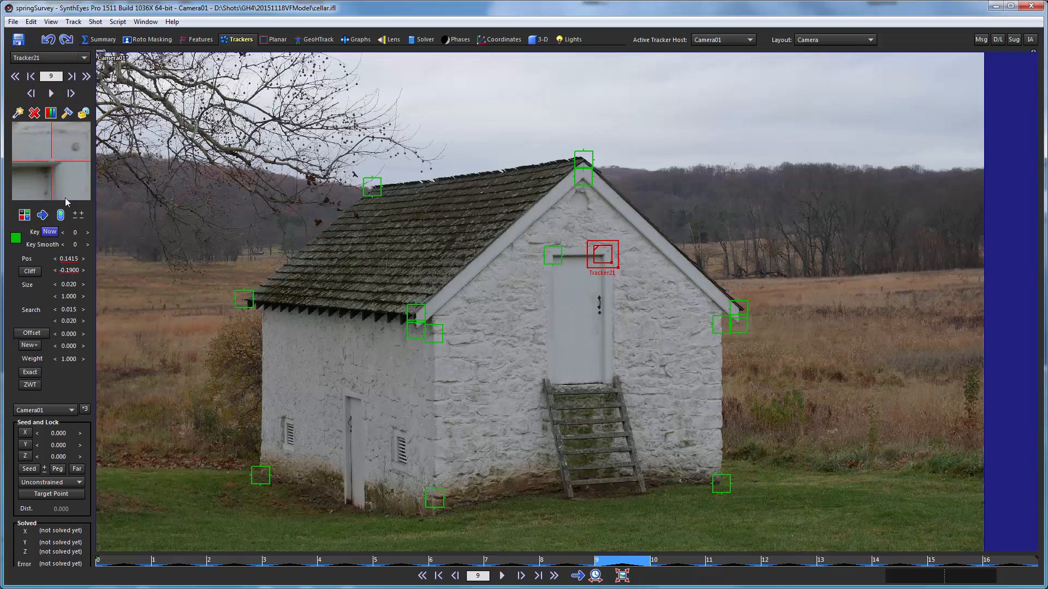
key("Right")
key("Right")
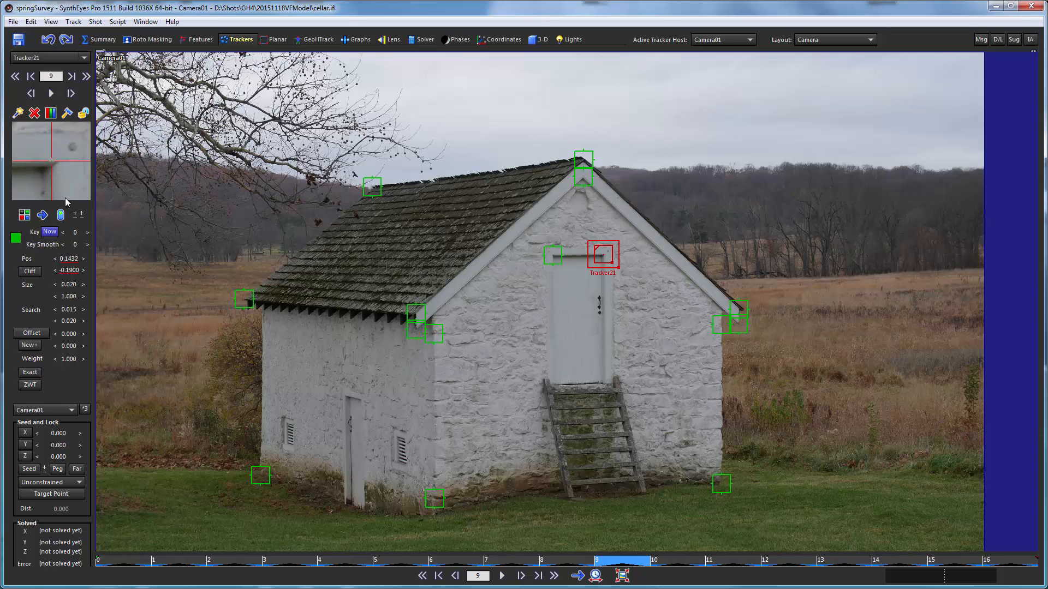
key("Right")
key("Down")
- Refine the tracker's alignment with the upper-right door corner while stepping back through frames 8 to 0
key("a")
mouse_move(58, 175)
left_mouse_down()
mouse_move(49, 174)
mouse_move(67, 177)
mouse_move(56, 174)
left_mouse_up()
key("a")
key("a")
key("a")
key("a")
key("a")
key("a")
key("a")
key("a")
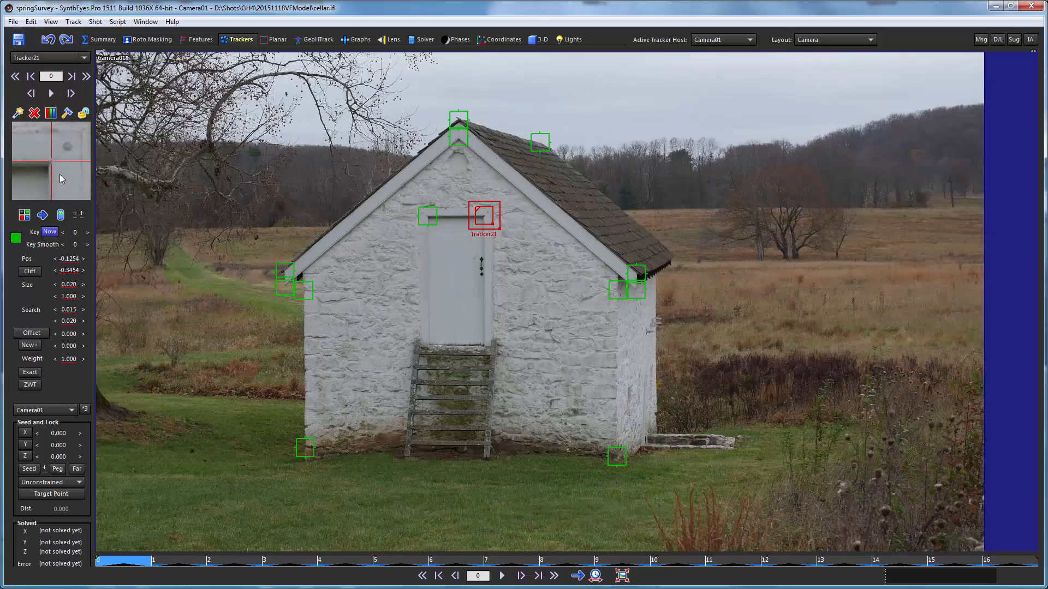
- Run through frames 0 to 16 and back to check the tracker stays on the door corner, and lock it
key("d")
key("d")
key("d")
key("d")
key("d")
key("d")
key("d")
key("d")
key("d")
key("d")
key("d")
key("d")
key("d")
key("d")
key("d")
key("d")
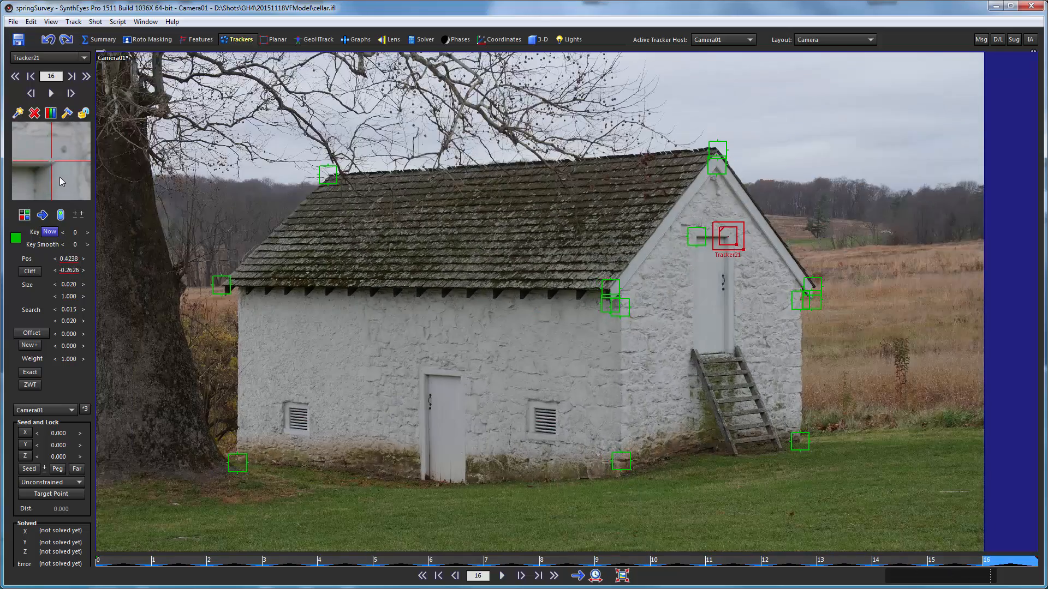
key("a")
key("a")
key("a")
key("a")
key("a")
key("a")
key("a")
key("a")
key("a")
key("a")
key("a")
key("a")
key("a")
key("a")
key("a")
key("a")
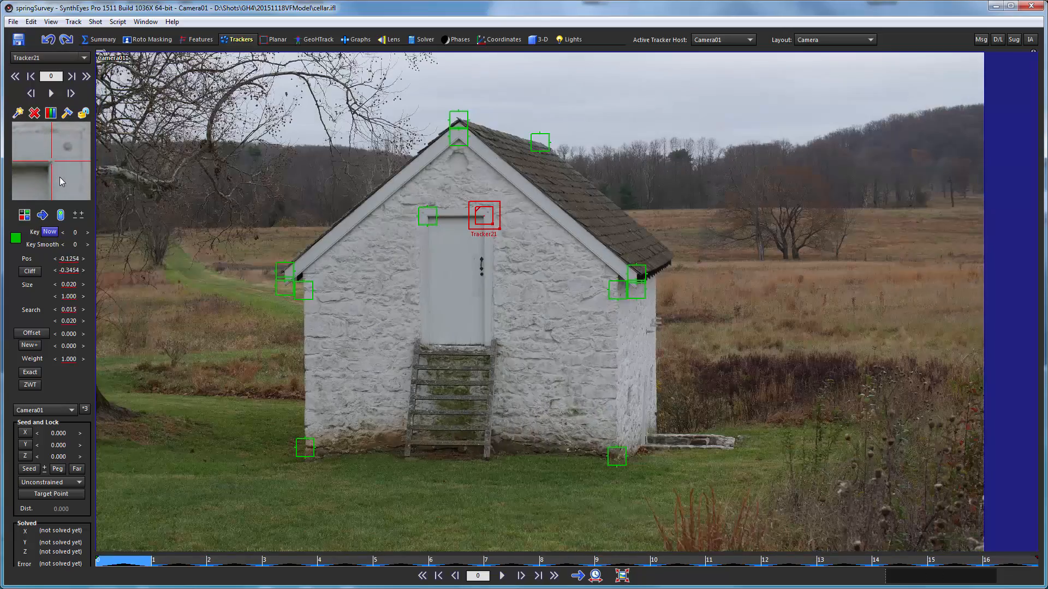
key("d")
key("d")
key("d")
key("d")
key("d")
key("d")
key("d")
key("d")
key("d")
key("d")
key("d")
key("d")
key("d")
key("d")
key("d")
key("d")
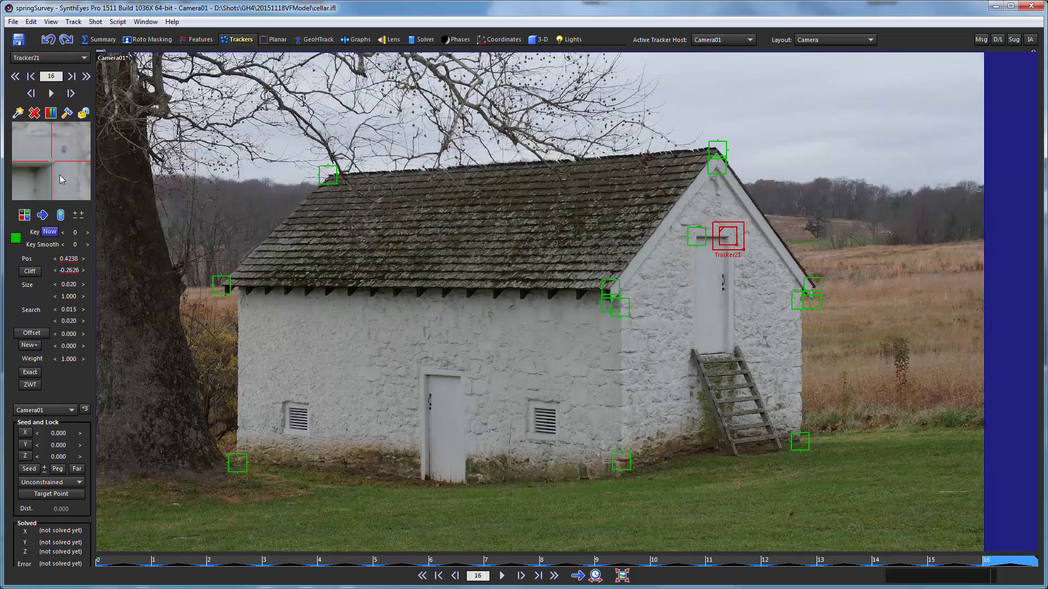
left_click(83, 113)
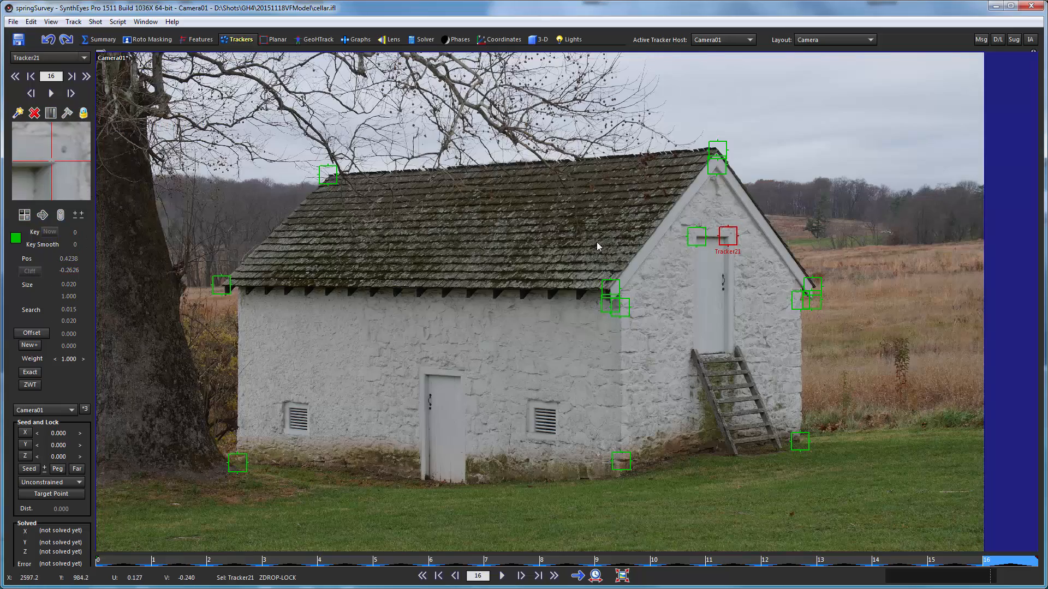
- Return to frame 0 and turn off the Z-Drop lock
left_click_drag(116, 561, 88, 72)
left_click(73, 22)
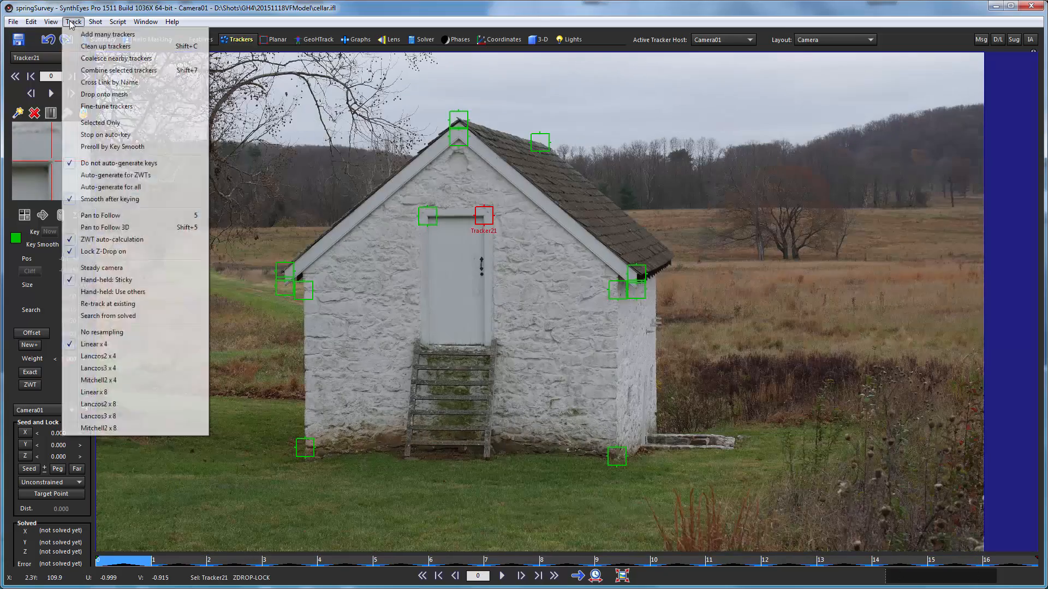
left_click(104, 251)
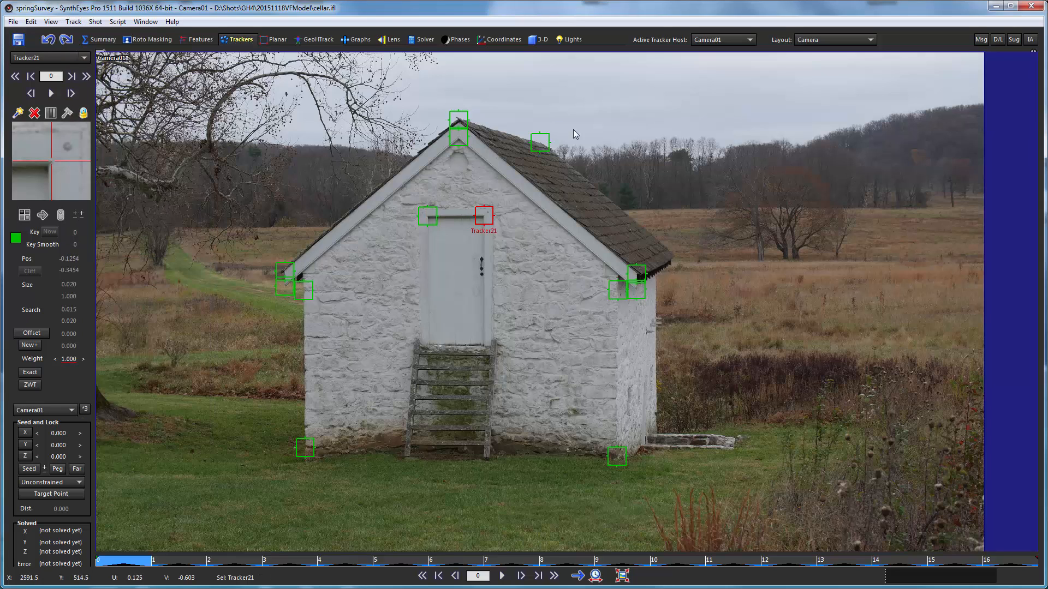
- Solve the scene with the current trackers in Automatic mode and accept the solve
left_click(421, 38)
left_click(60, 78)
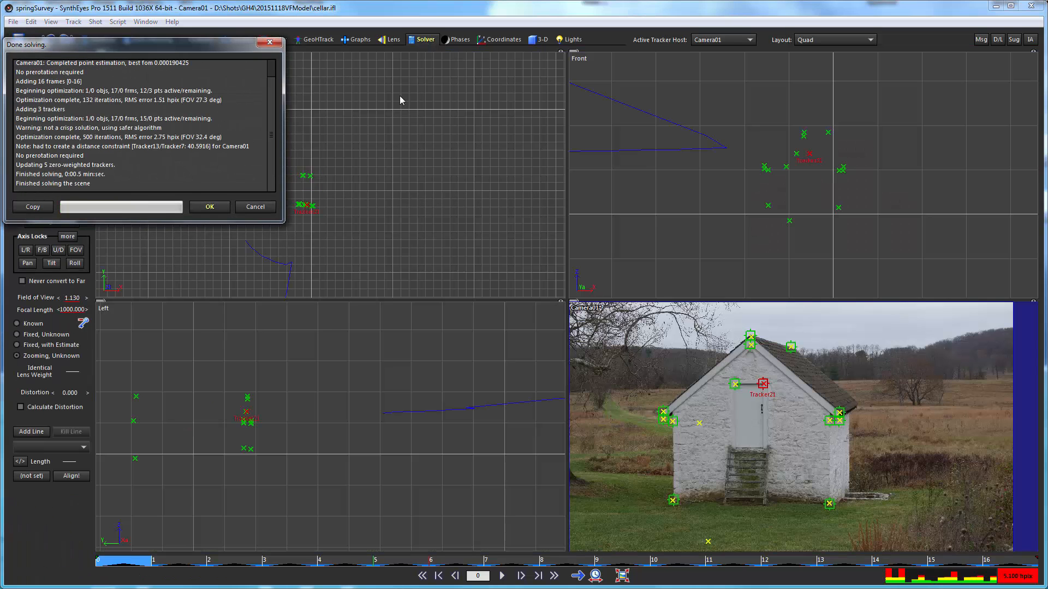
left_click(209, 206)
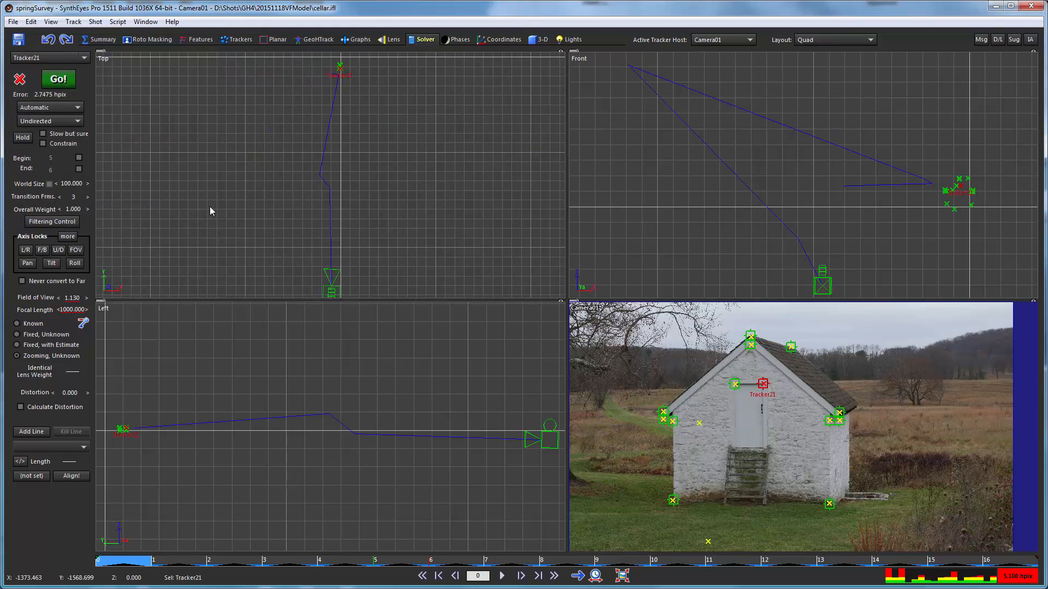
- Examine the solved camera path in the top view and run through the frames checking the camera's position, returning to frame 0
scroll(328, 196, "down", 5)
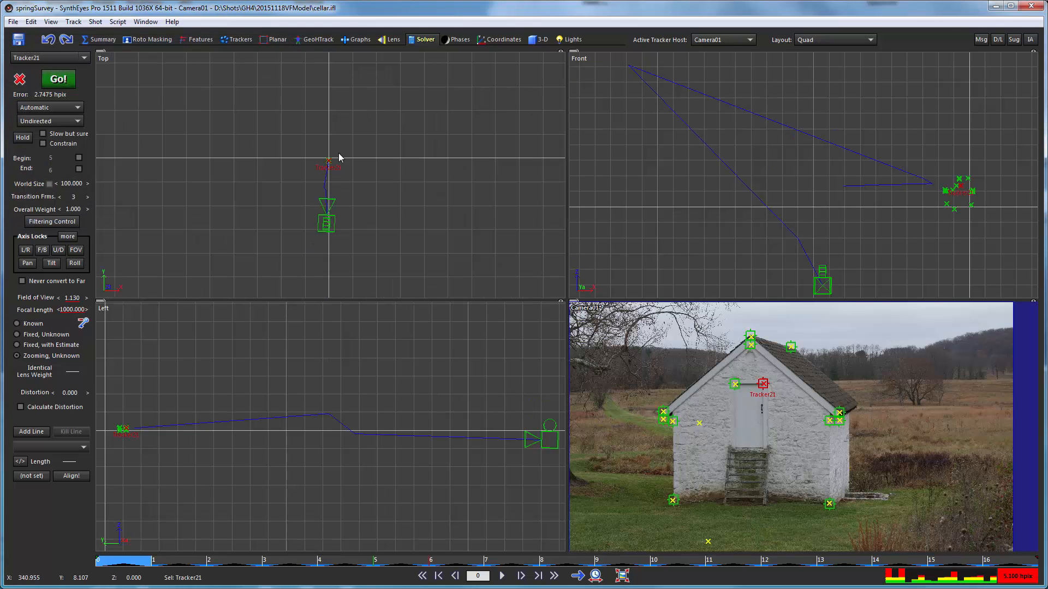
scroll(329, 167, "up", 5)
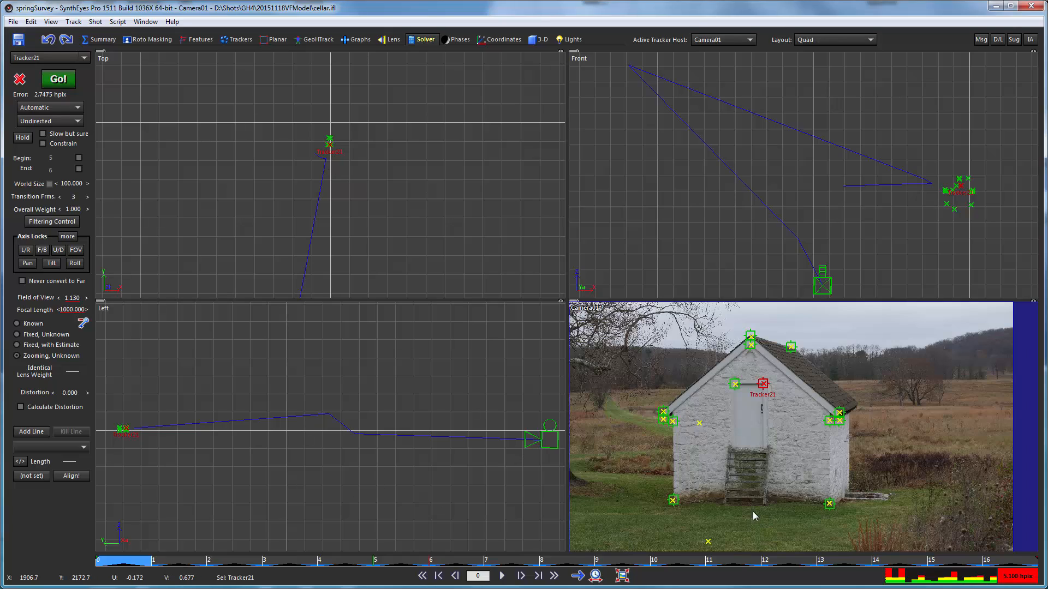
left_click_drag(1011, 560, 299, 560)
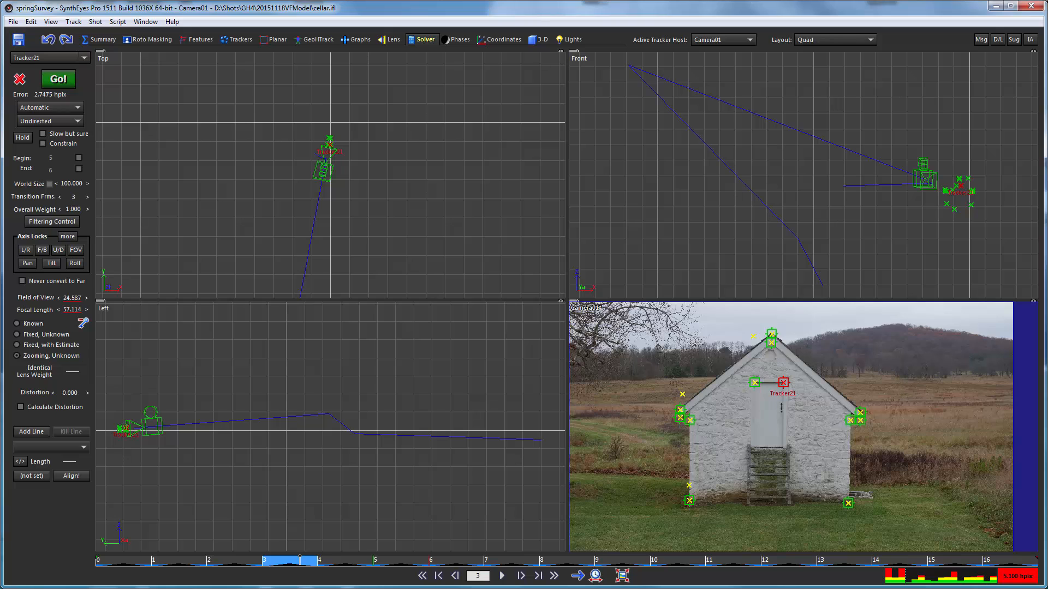
left_click_drag(304, 560, 243, 558)
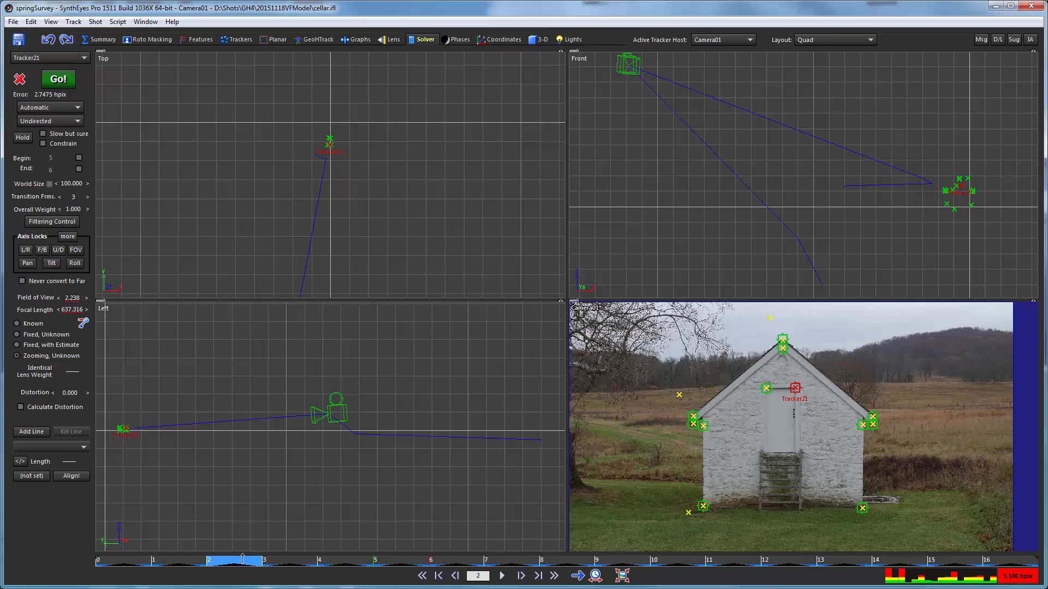
left_click_drag(275, 564, 53, 553)
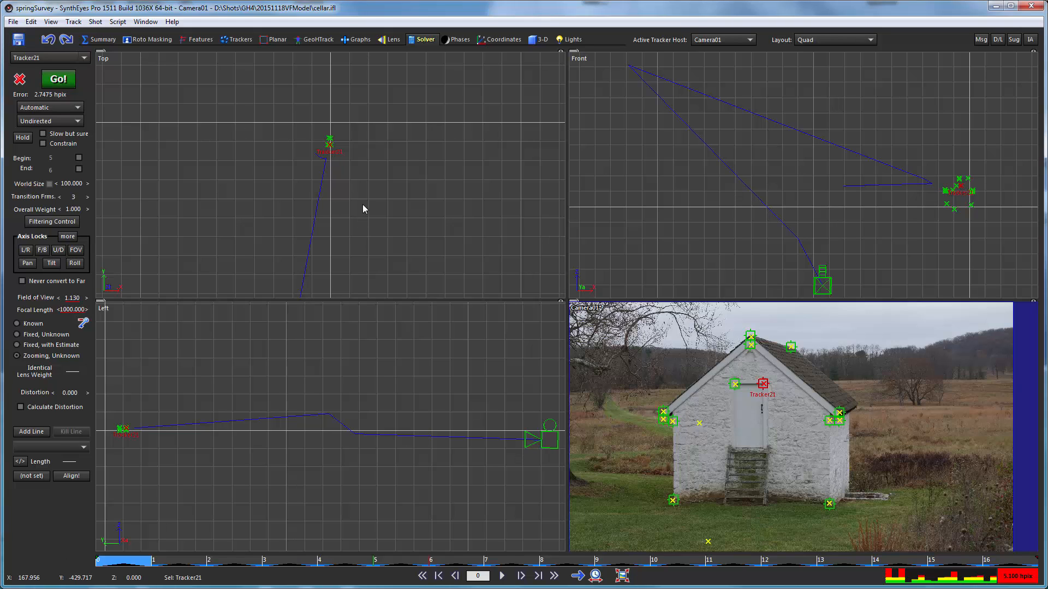
- Select all trackers, reveal the five hidden trackers, and clear the selection
key("ctrl+a")
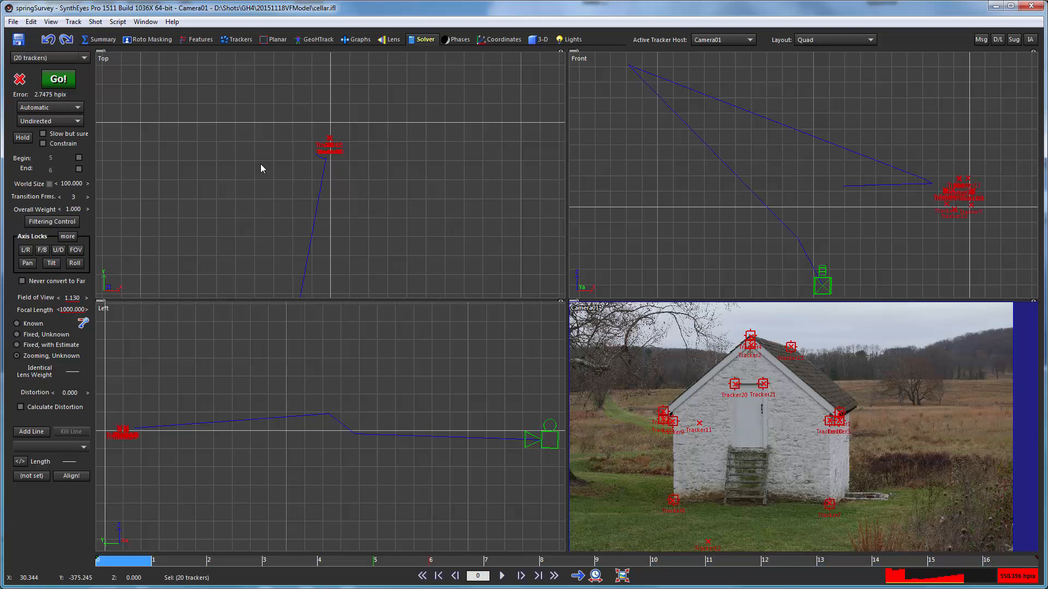
left_click(32, 21)
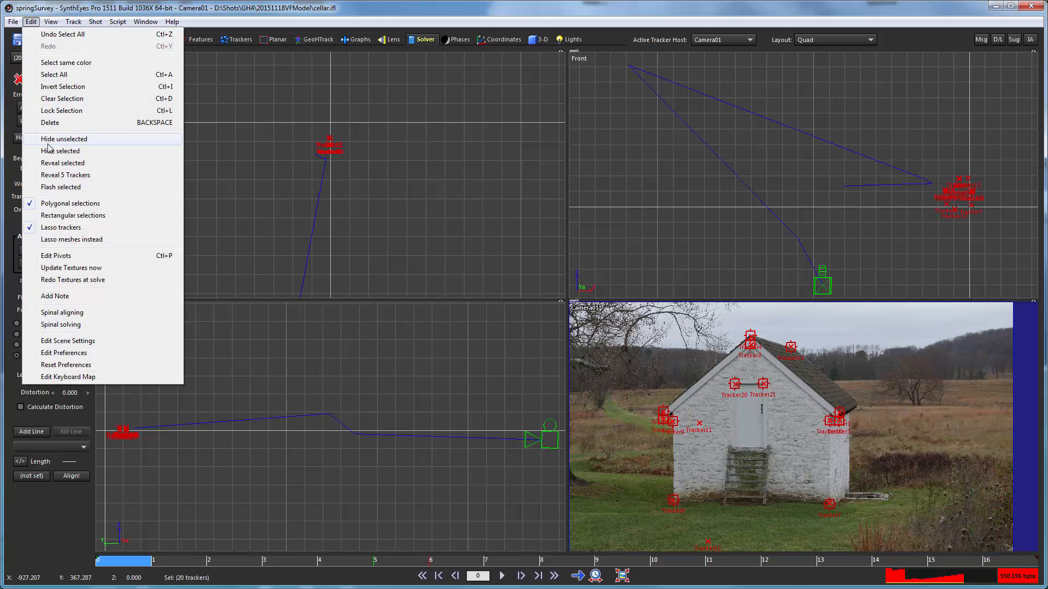
left_click(55, 175)
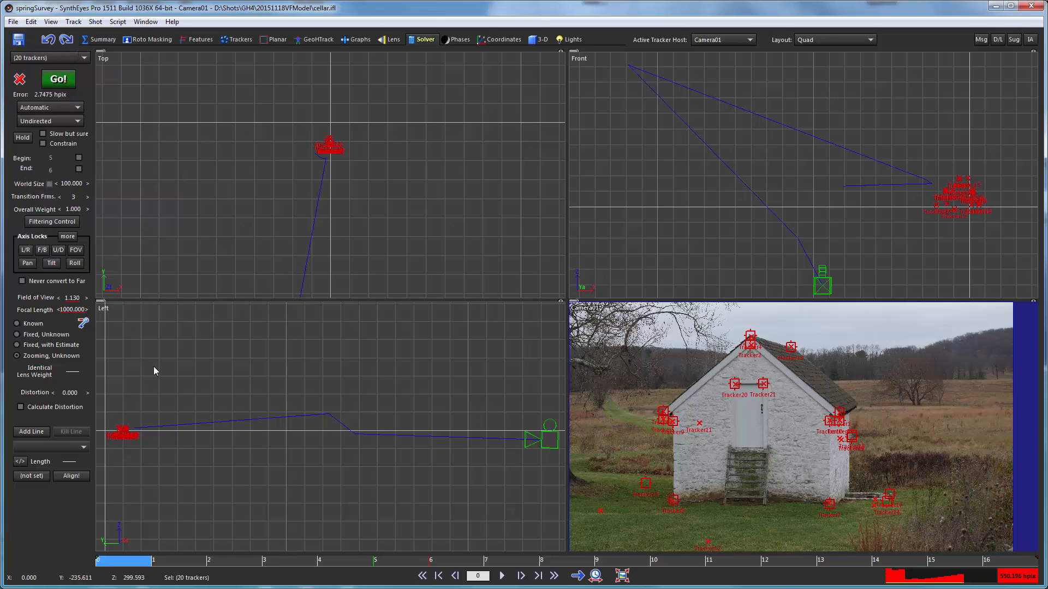
left_click(309, 395)
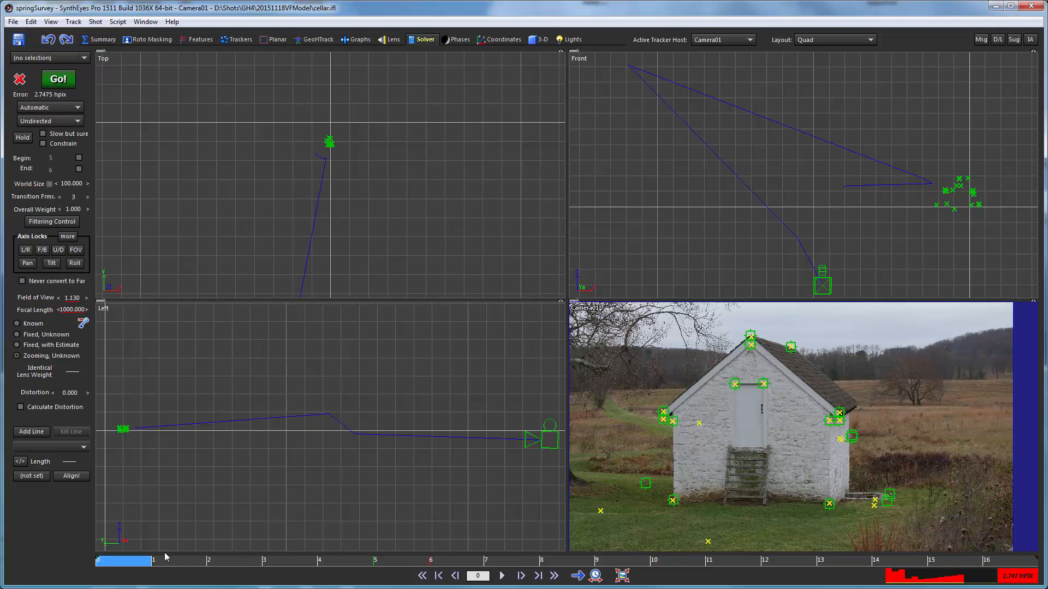
- Run the Automatic solve again with the hidden trackers revealed and accept it
left_click_drag(164, 562, 79, 539)
left_click(58, 79)
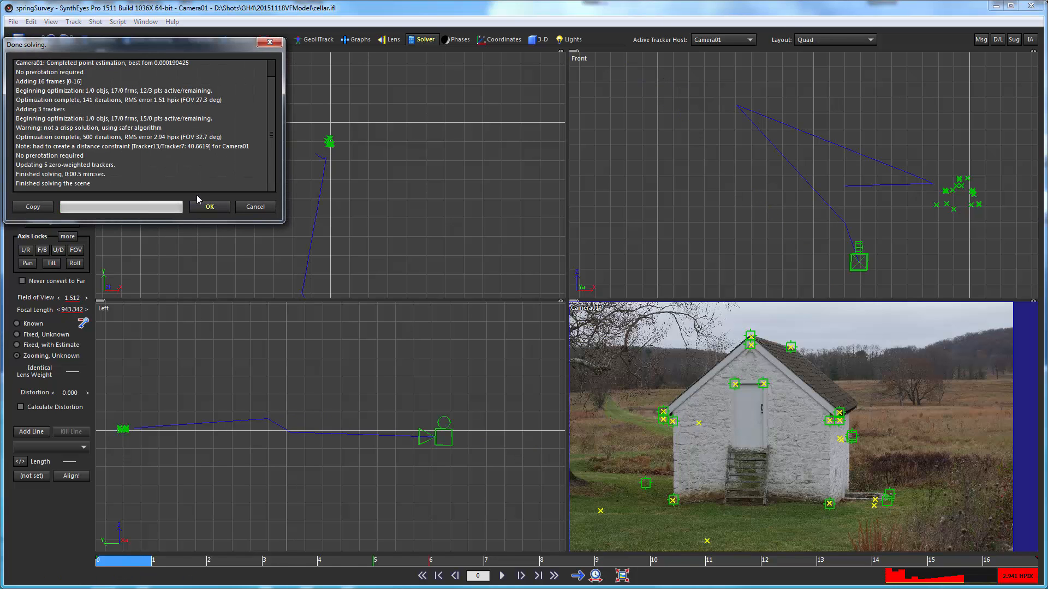
left_click(207, 207)
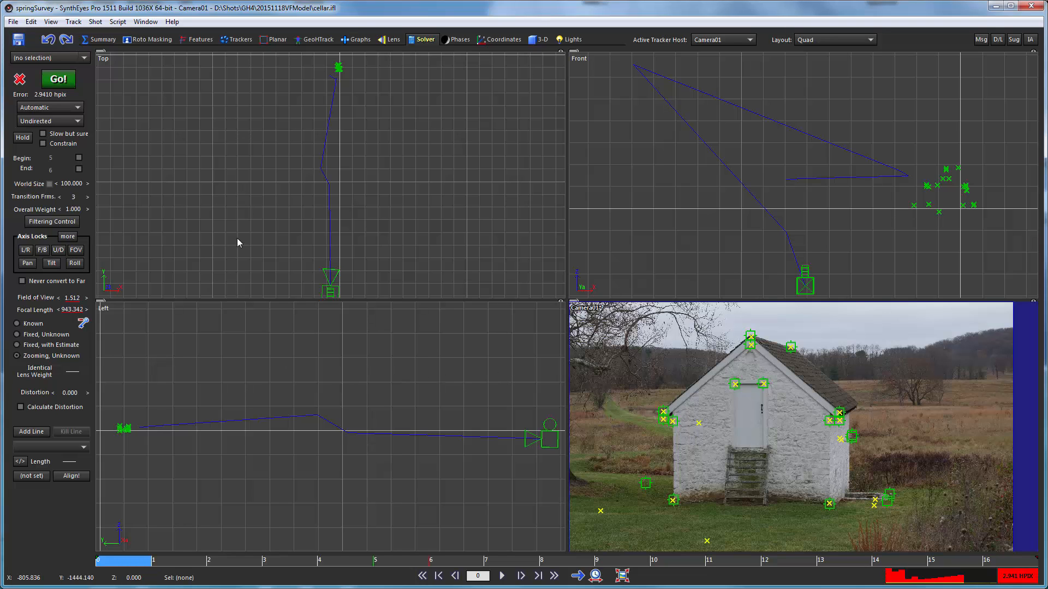
- Select all 20 trackers and turn off their zero-weighting
left_click(235, 40)
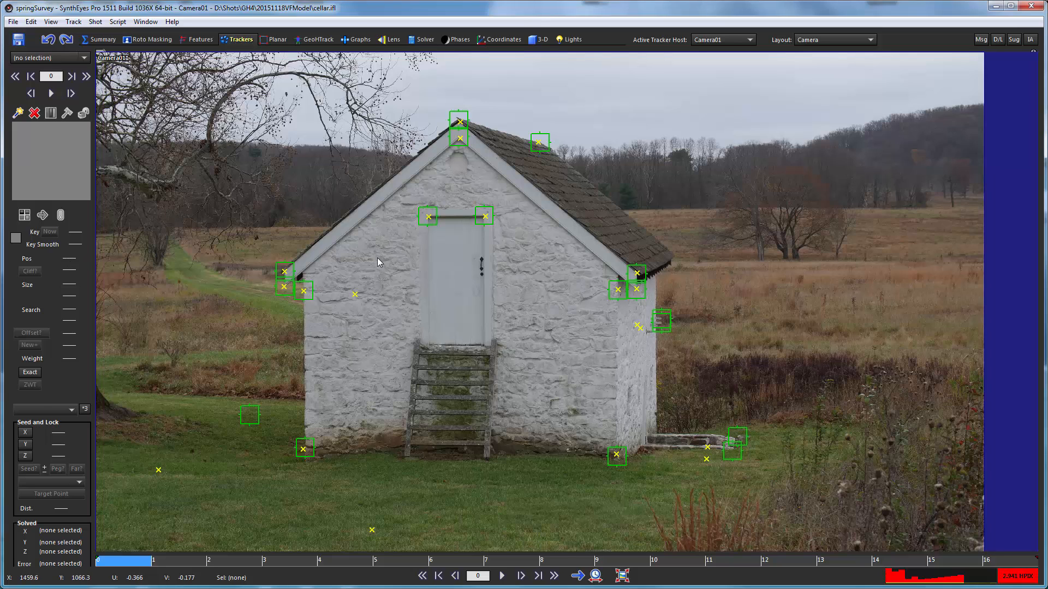
key("ctrl+a")
left_click(24, 387)
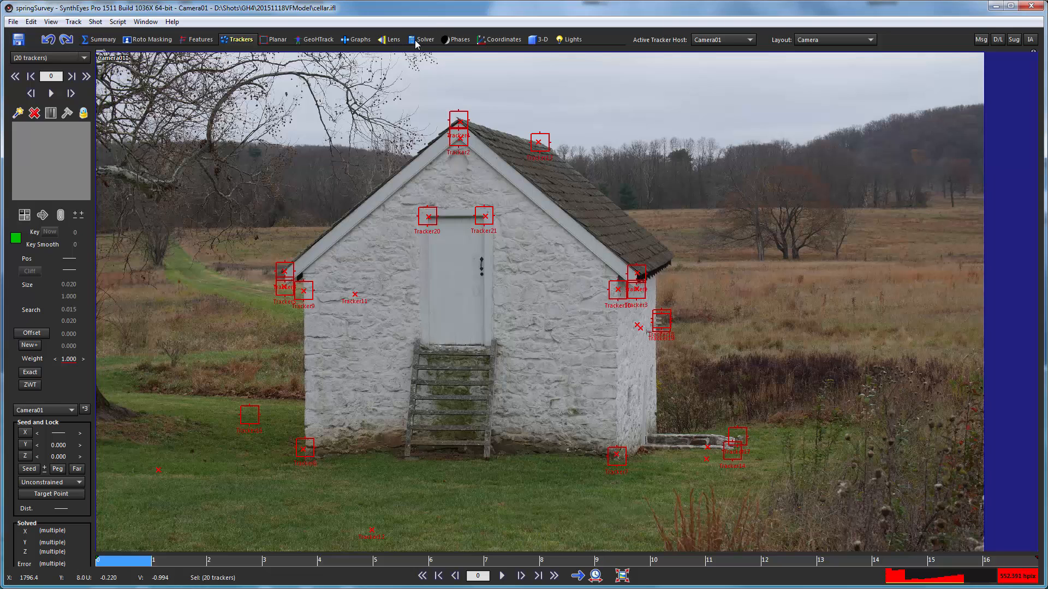
- Solve the scene with all trackers fully weighted and accept the result
left_click(416, 42)
left_click(58, 80)
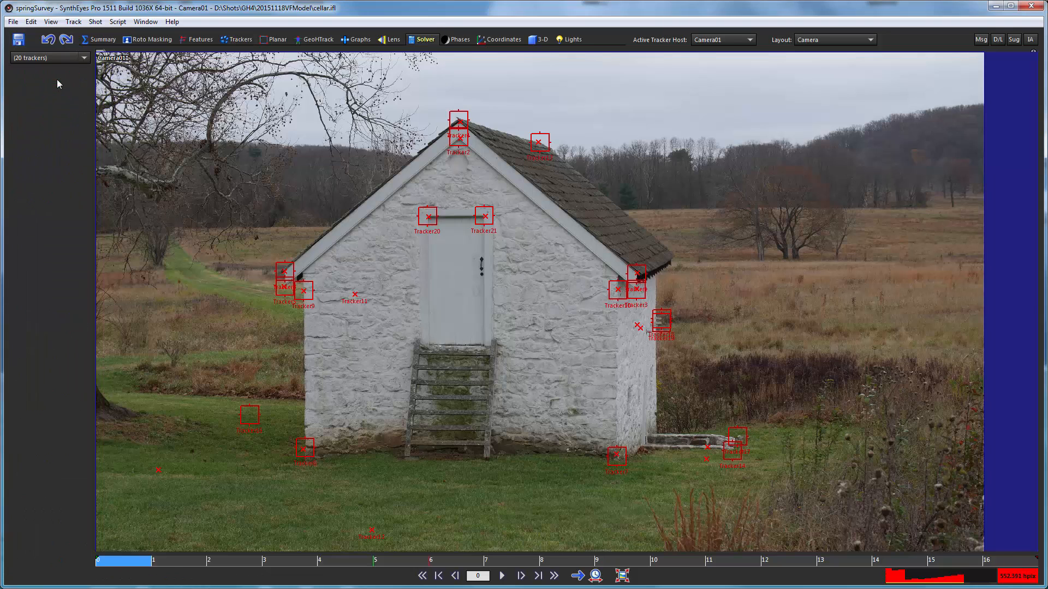
left_click(207, 207)
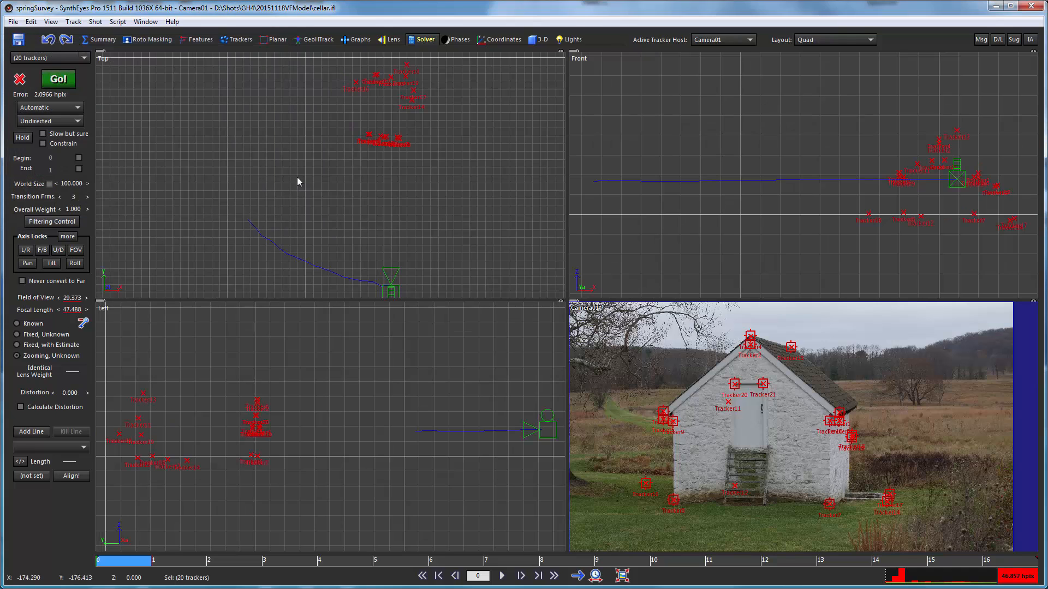
- Run through the survey frames checking the new camera path in the top and left views, and return to frame 0
left_click_drag(128, 563, 63, 422)
left_click_drag(164, 463, 579, 475)
scroll(391, 313, "up", 2)
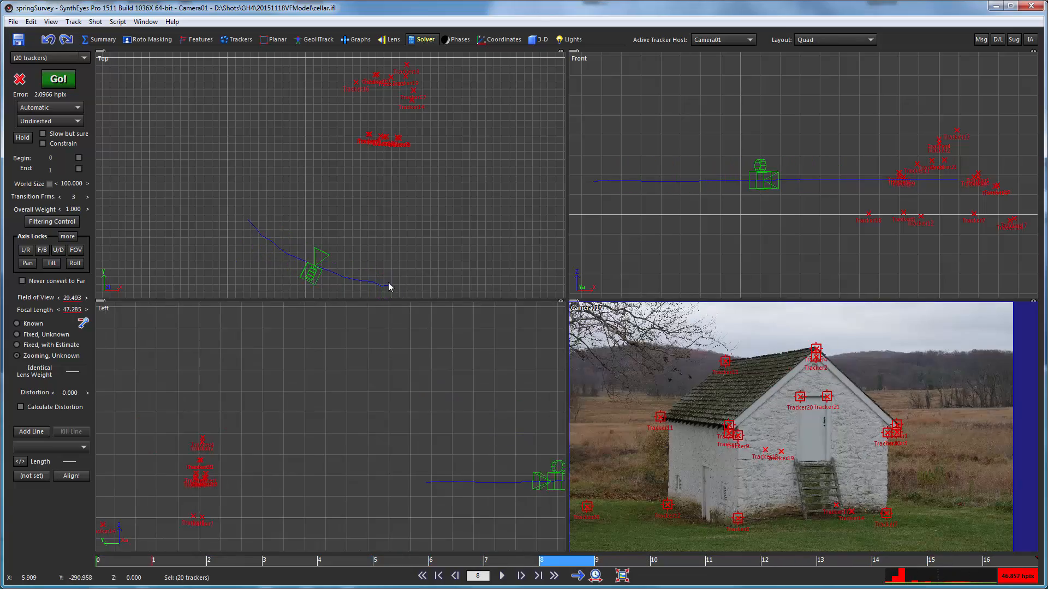
scroll(391, 287, "up", 4)
scroll(337, 281, "down", 3)
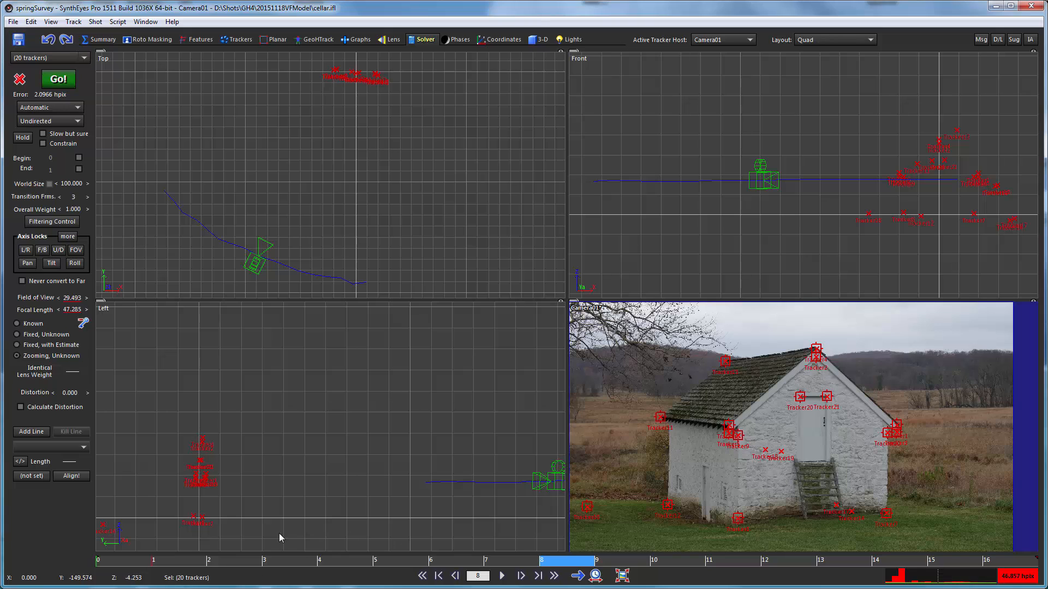
left_click(107, 565)
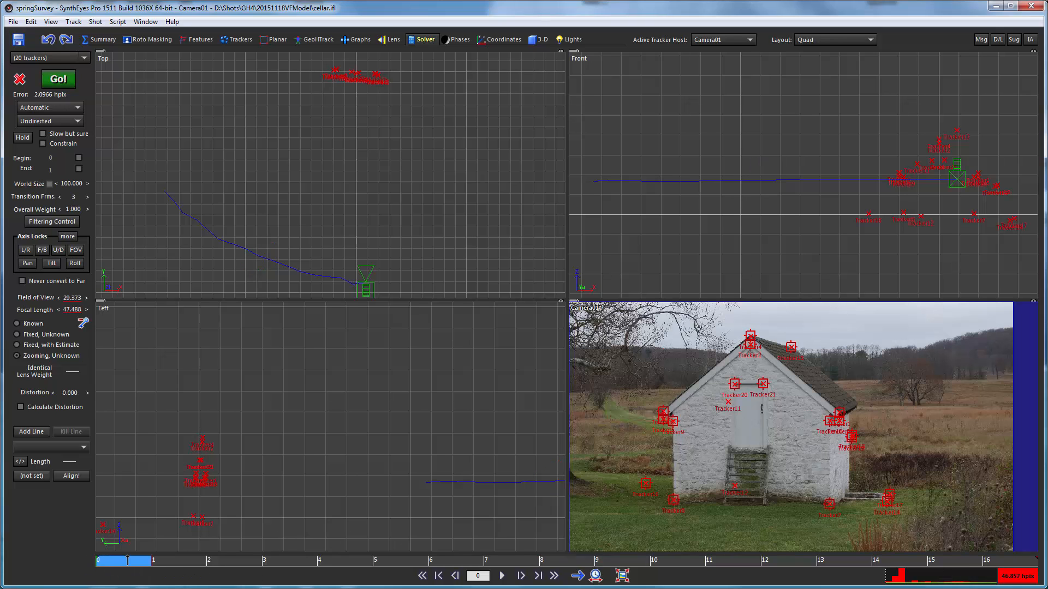
left_click_drag(49, 559, 115, 535)
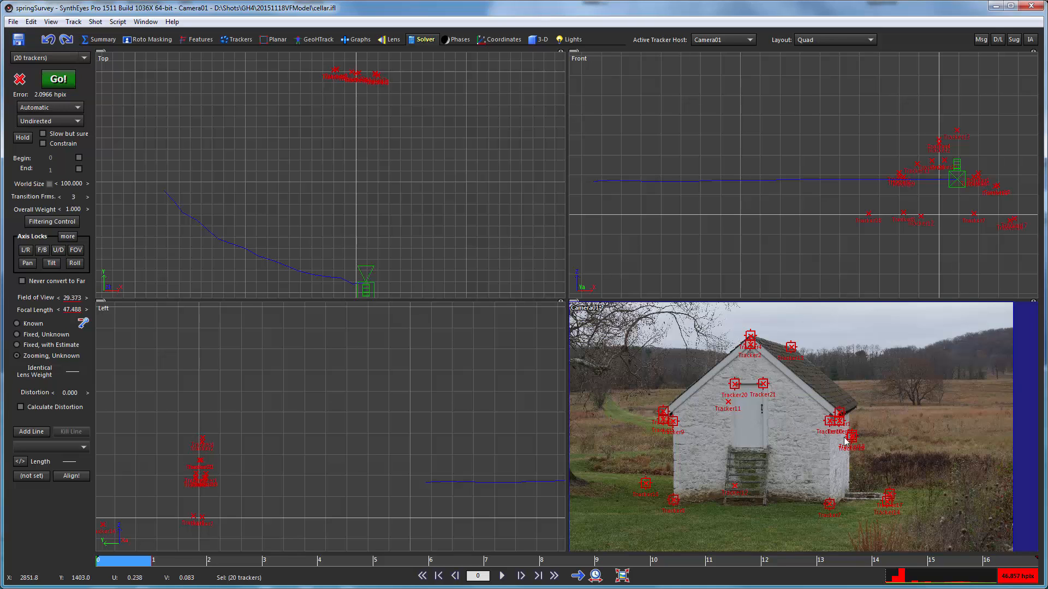
- Inspect the trackers on the boards projecting from the side wall, and examine the solved point layout in the top and front views
scroll(855, 432, "up", 5)
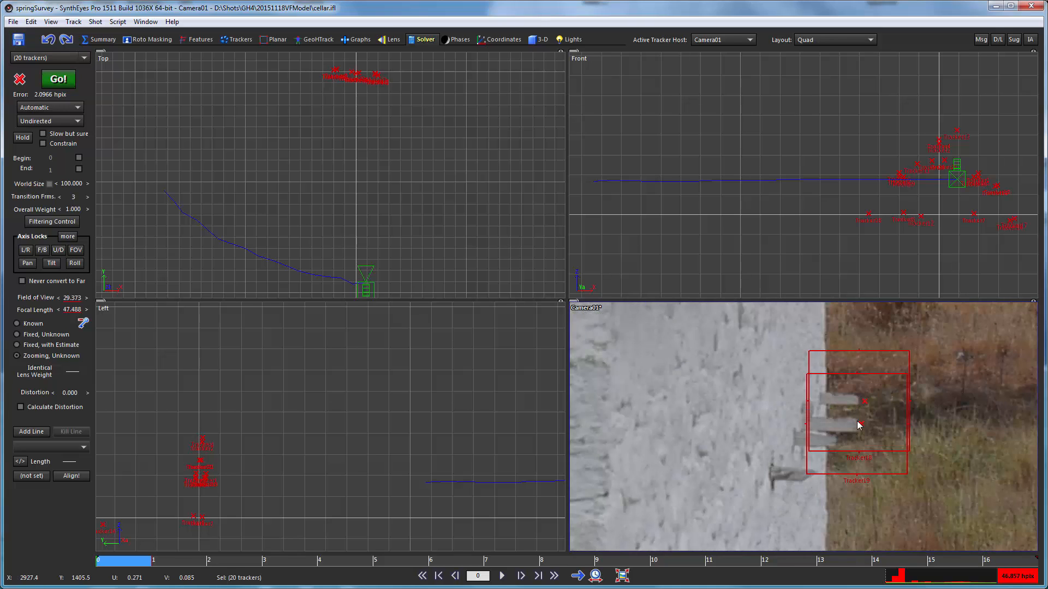
left_click_drag(163, 562, 125, 557)
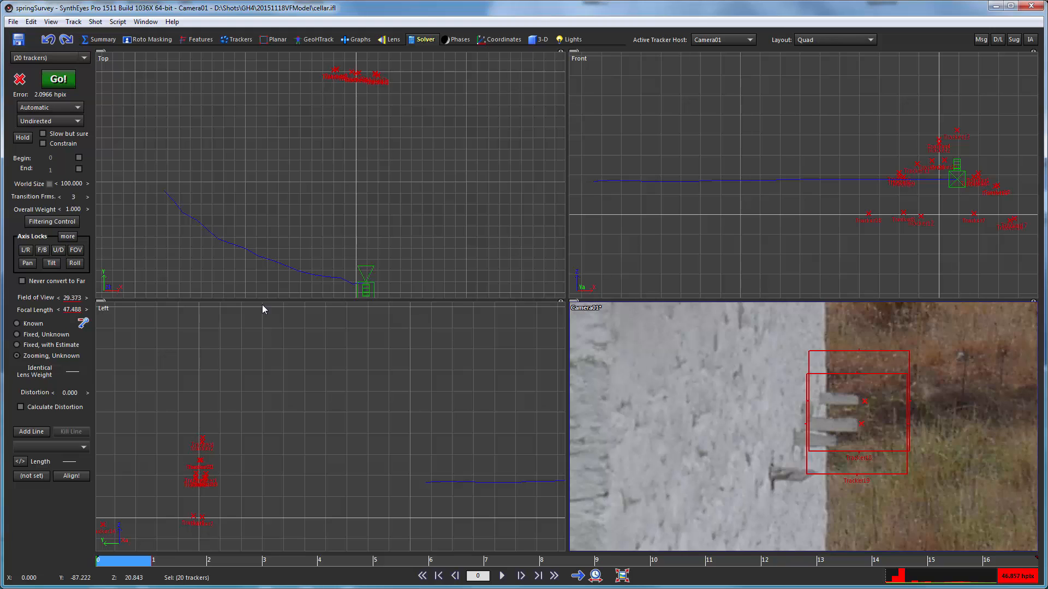
scroll(355, 285, "down", 2)
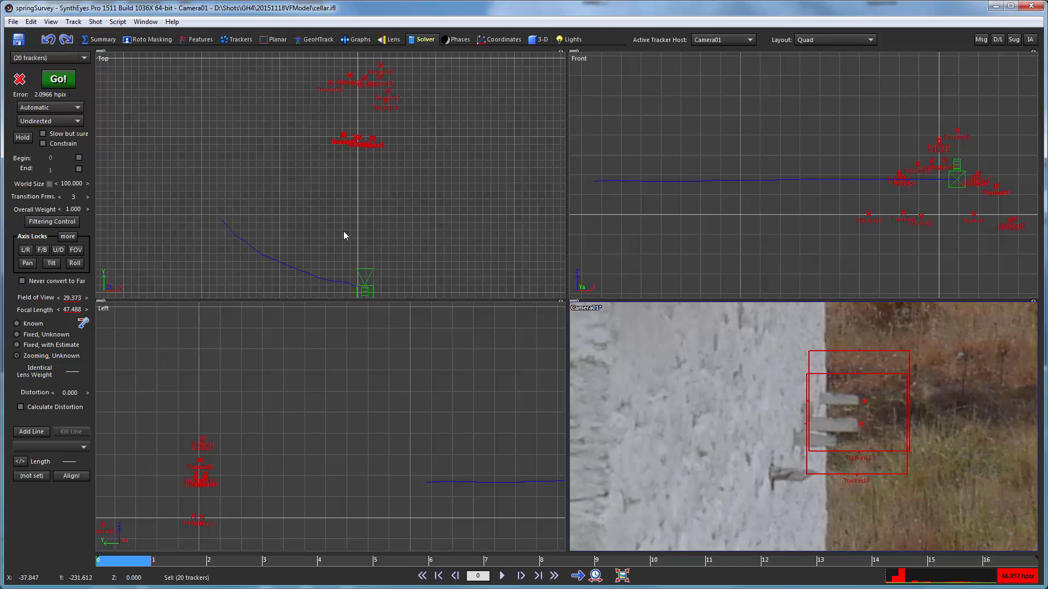
left_click(617, 576)
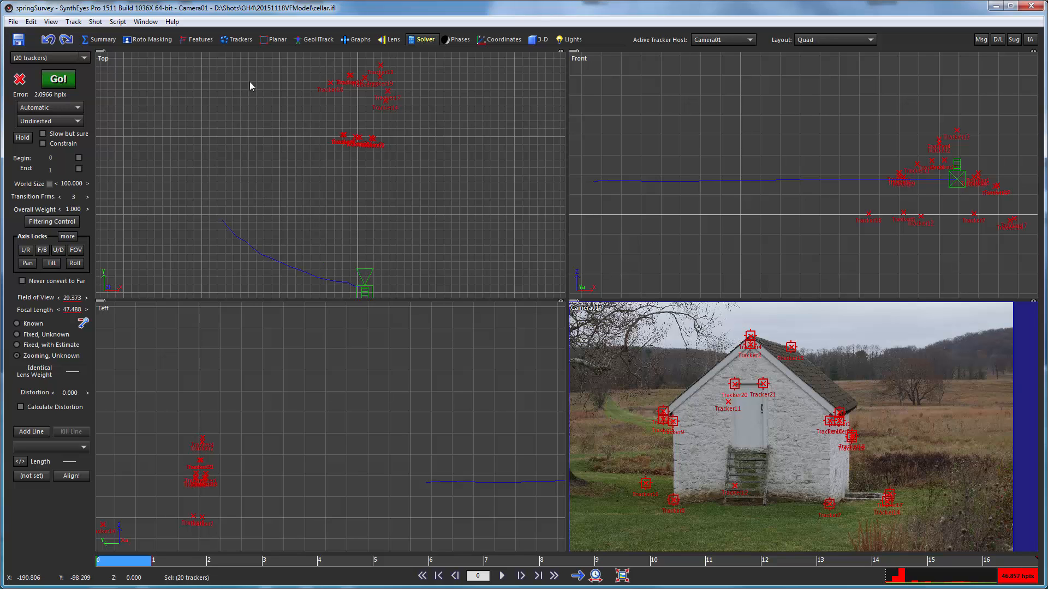
scroll(368, 118, "down", 3)
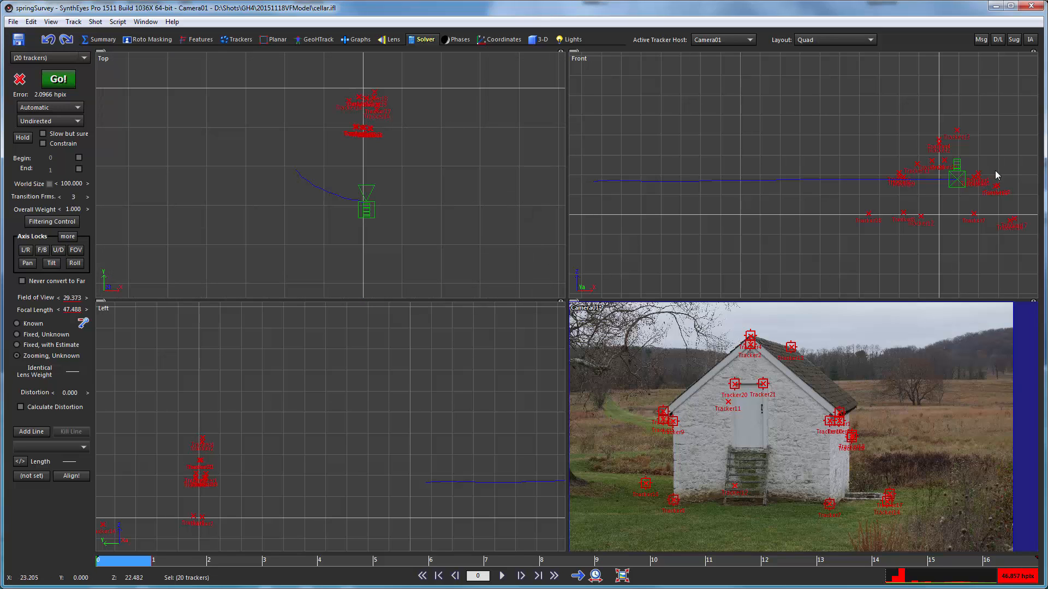
scroll(984, 180, "up", 3)
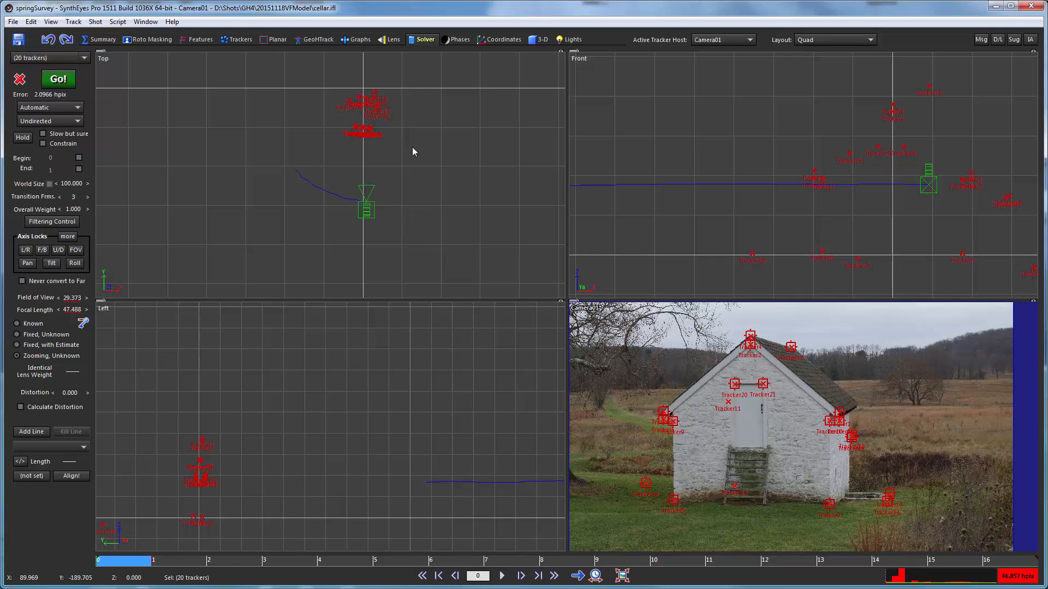
- Switch to the Camera layout and run through frames 0 to 16 checking the solved points against the trackers
left_click(816, 41)
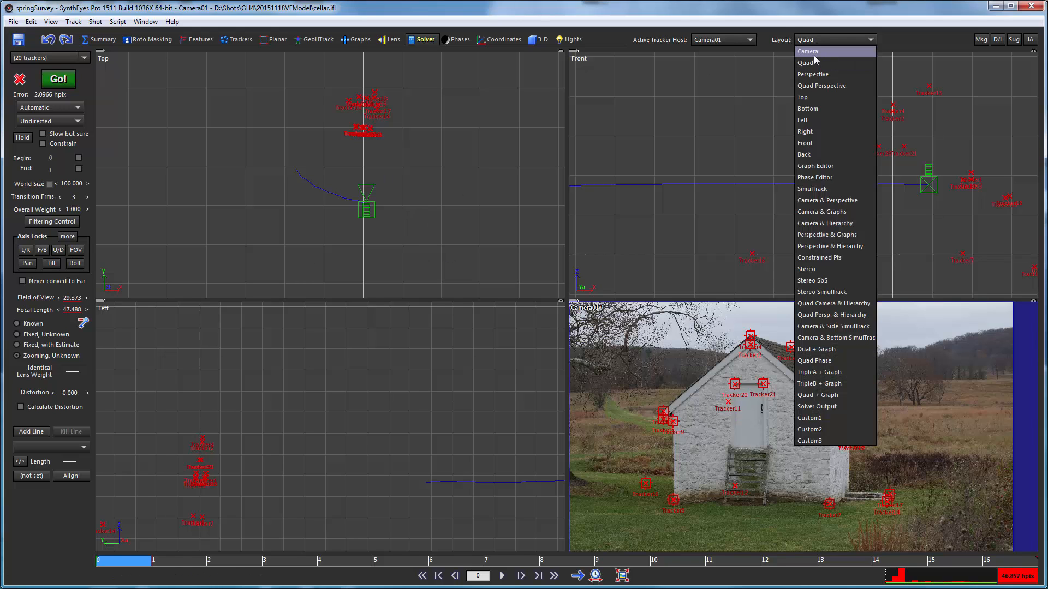
left_click(815, 55)
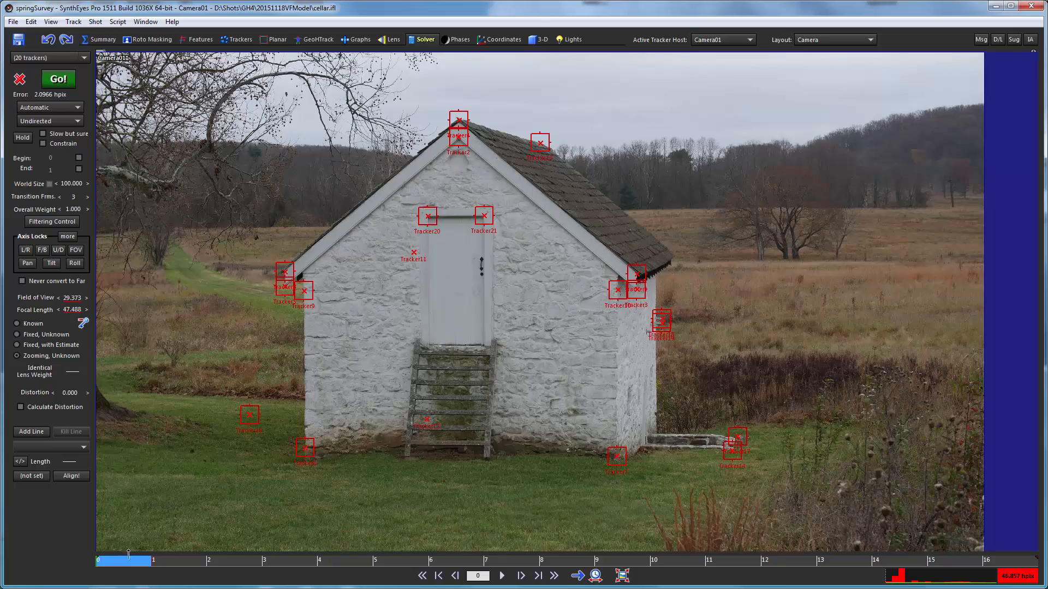
left_click_drag(129, 560, 1007, 560)
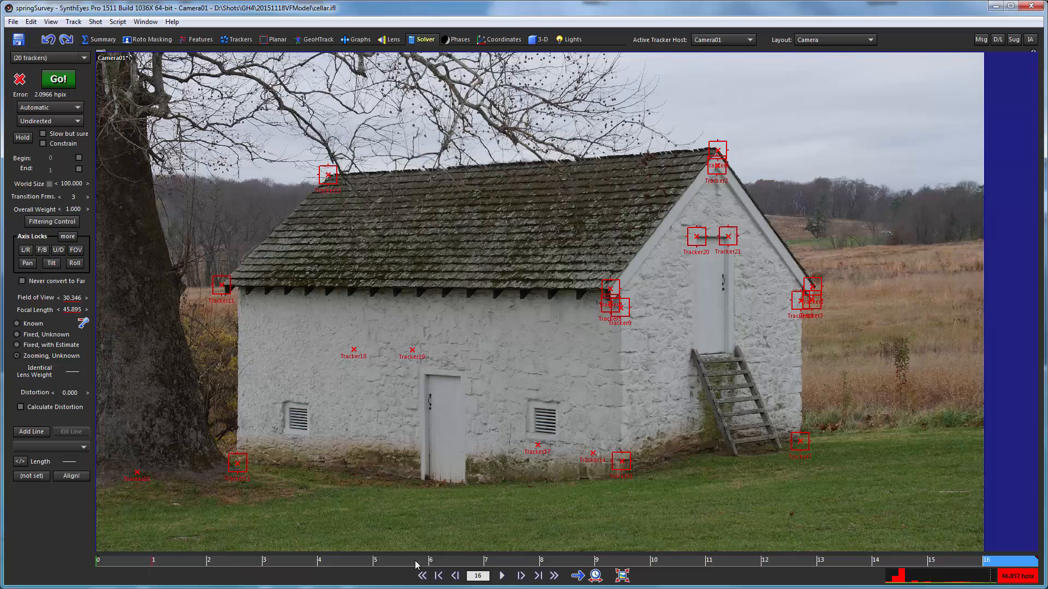
left_click(295, 554)
left_click_drag(295, 555, 947, 547)
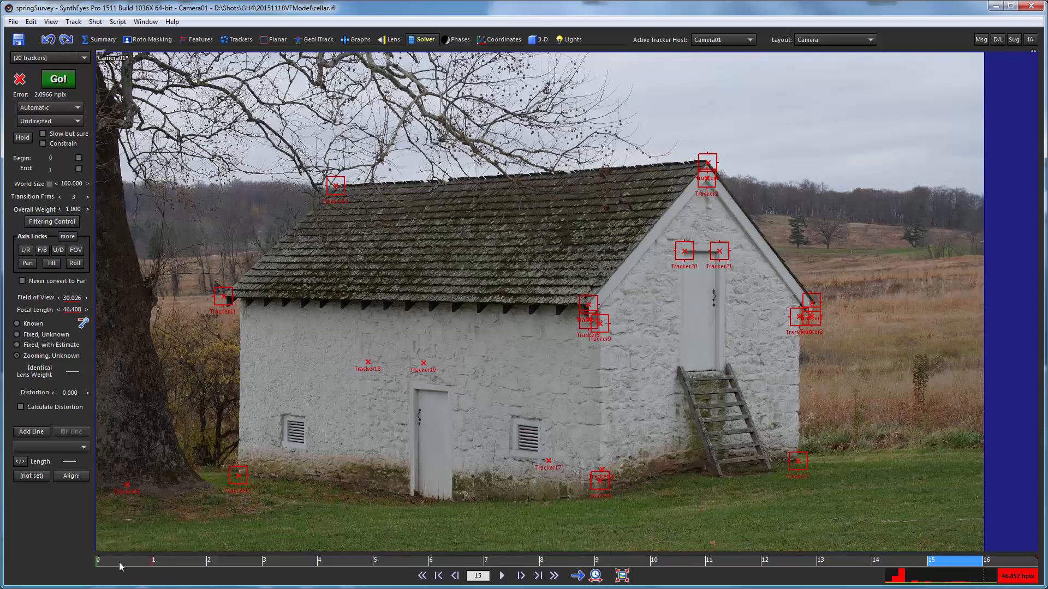
left_click_drag(119, 562, 672, 551)
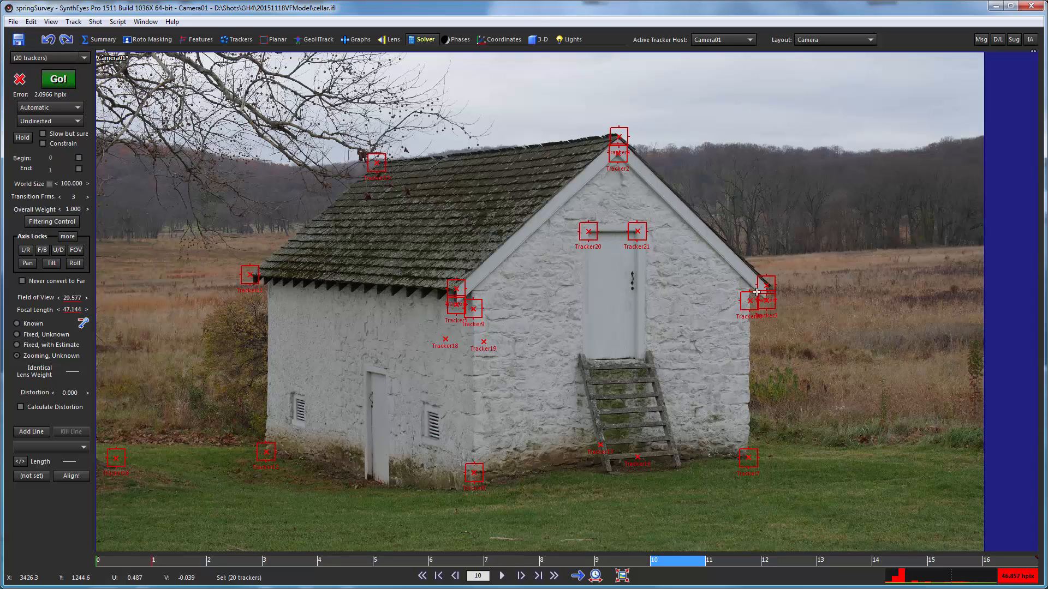
- Set the coordinate system with Tracker6 as origin, Tracker1 along the X axis and Tracker11 on the XY plane, apply it and accept the solve
mouse_move(774, 288)
left_click(498, 41)
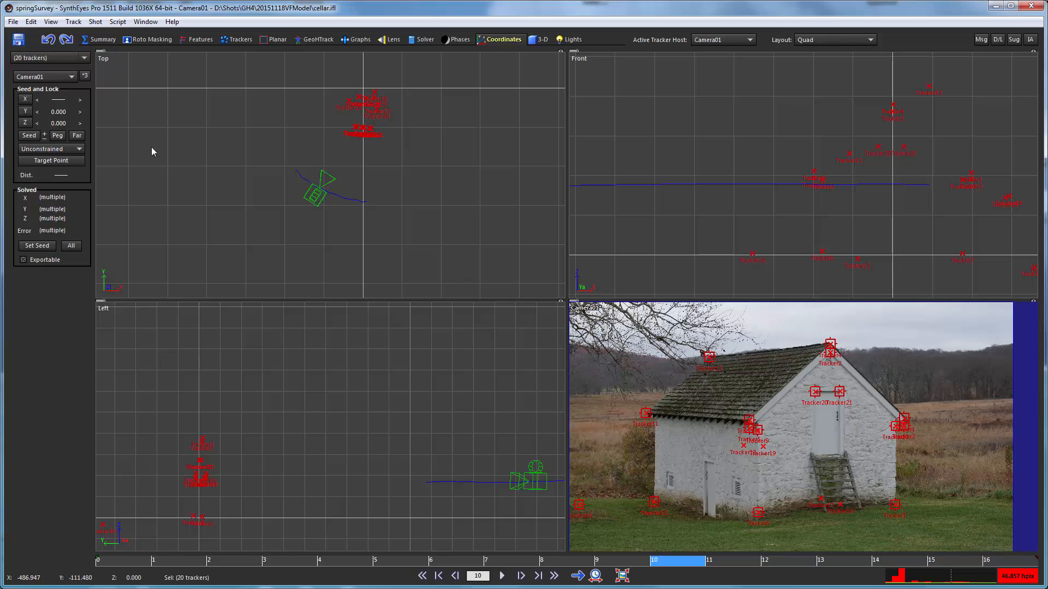
left_click(807, 40)
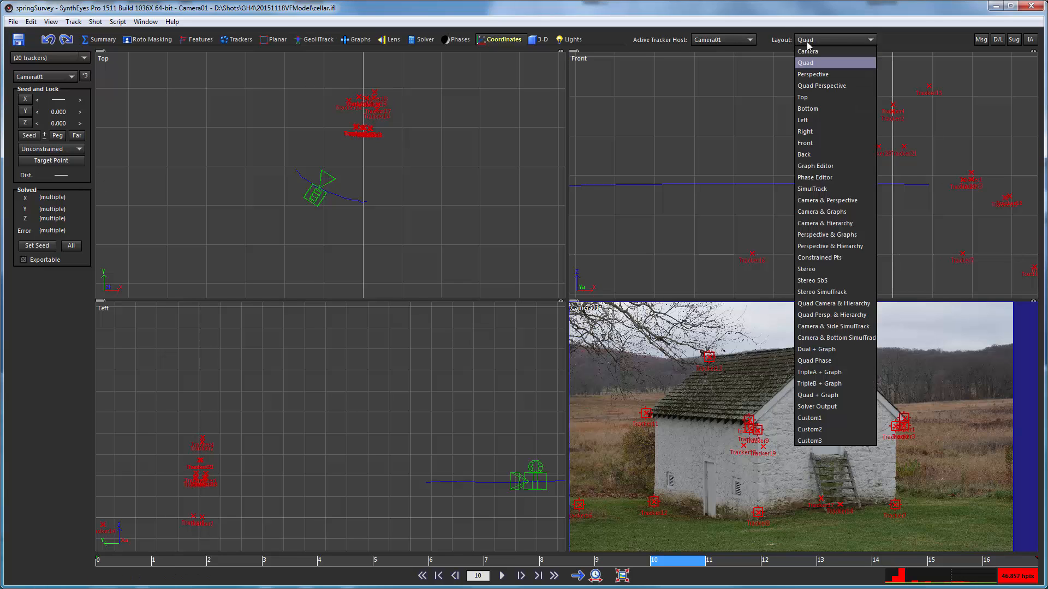
left_click(810, 53)
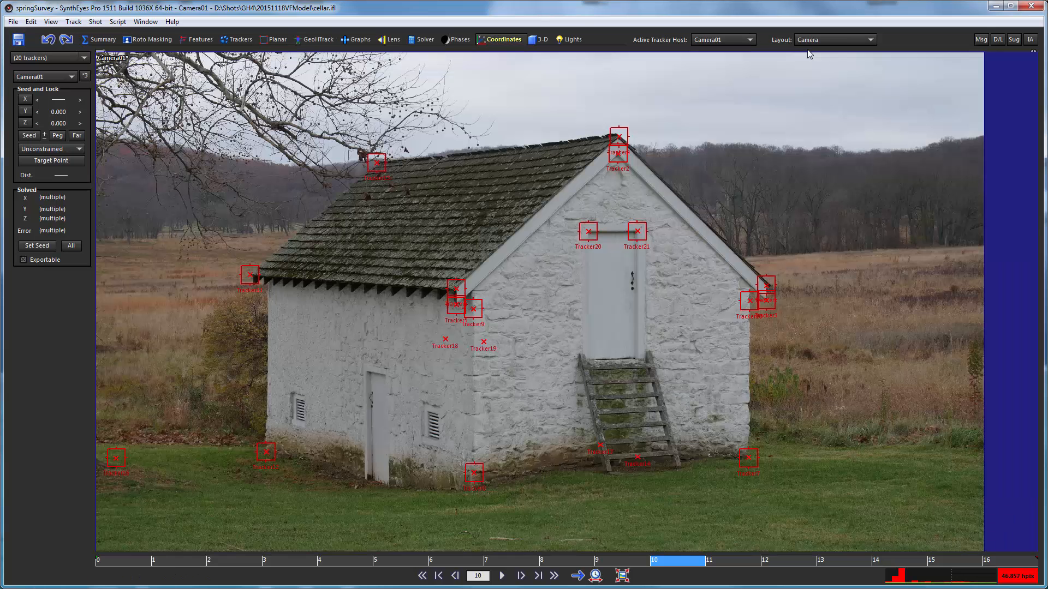
left_click(85, 79)
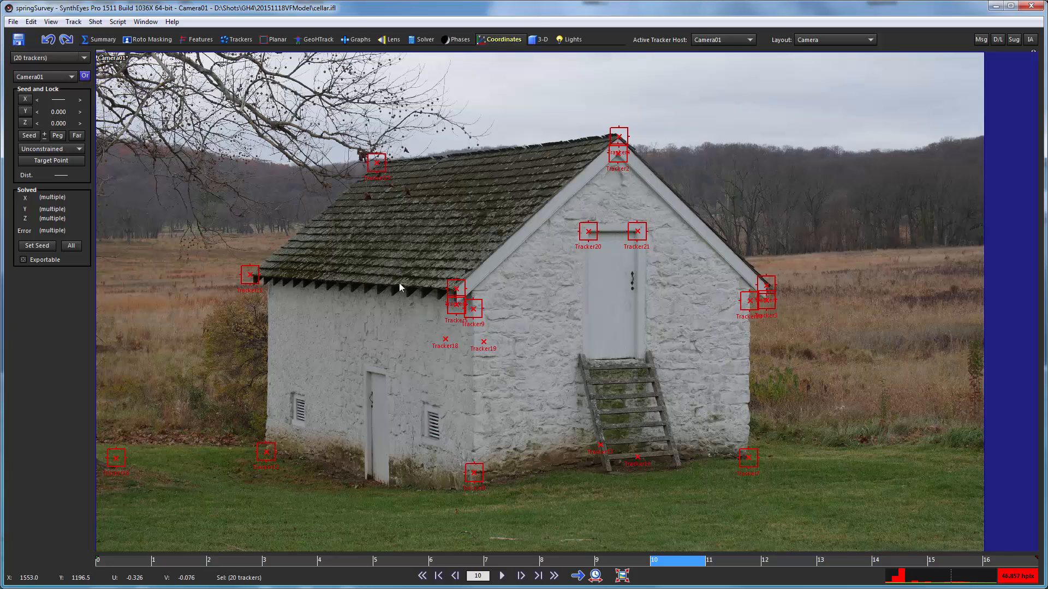
left_click(456, 290)
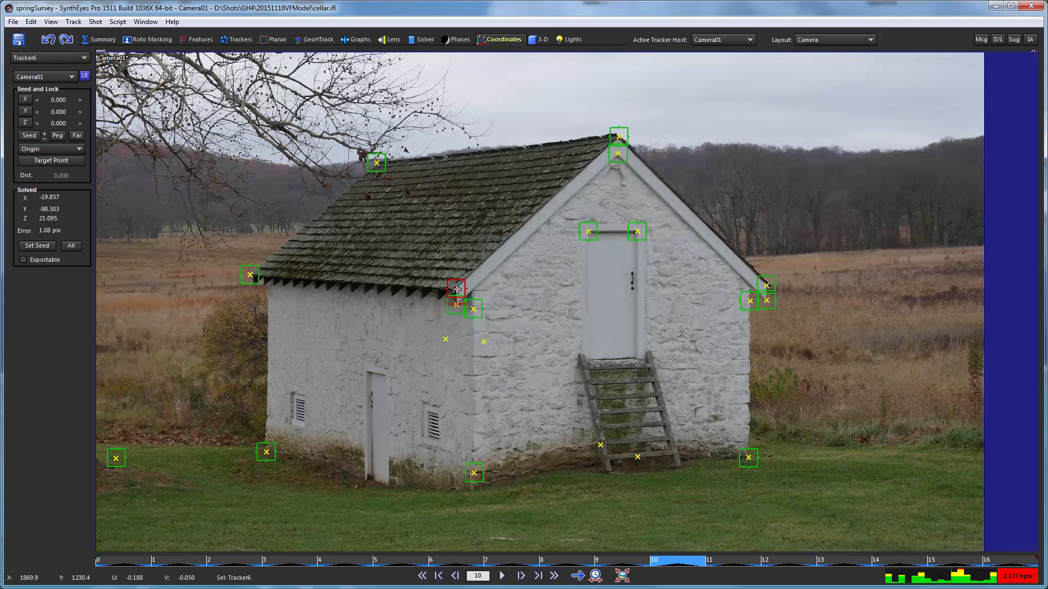
left_click(767, 285)
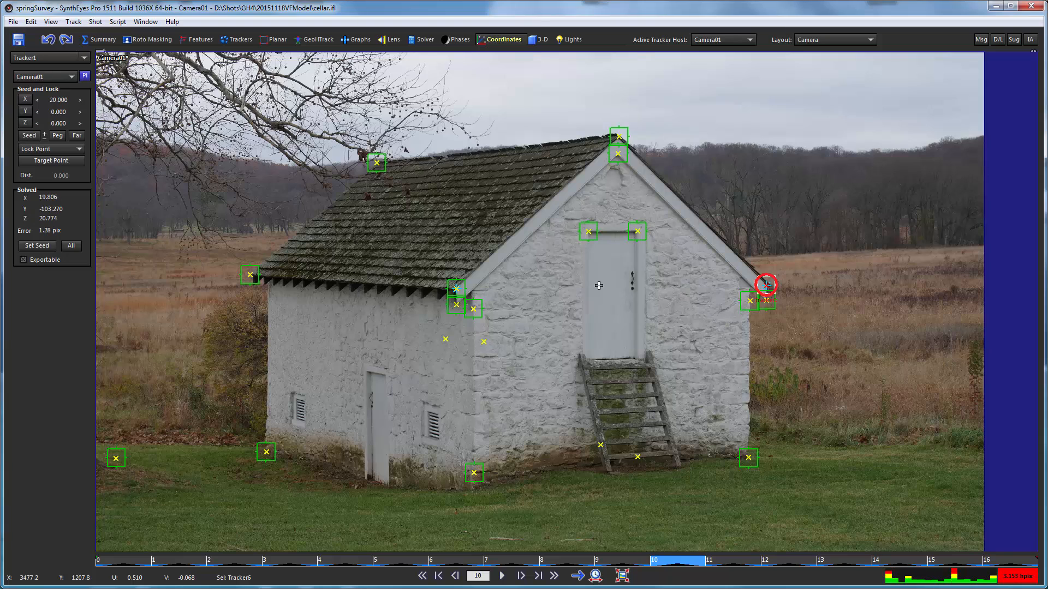
left_click(250, 275)
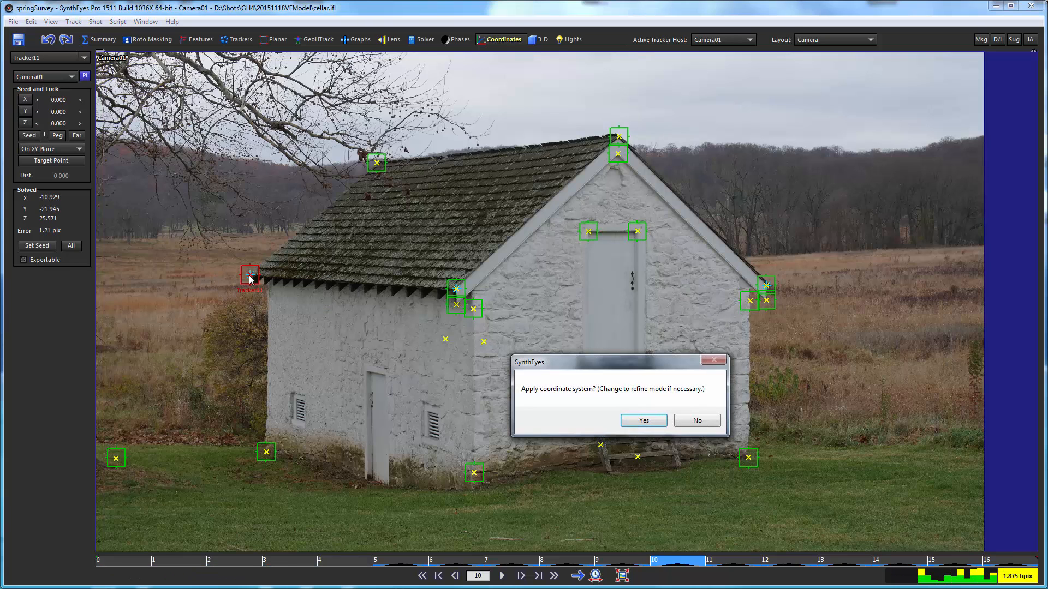
left_click(632, 425)
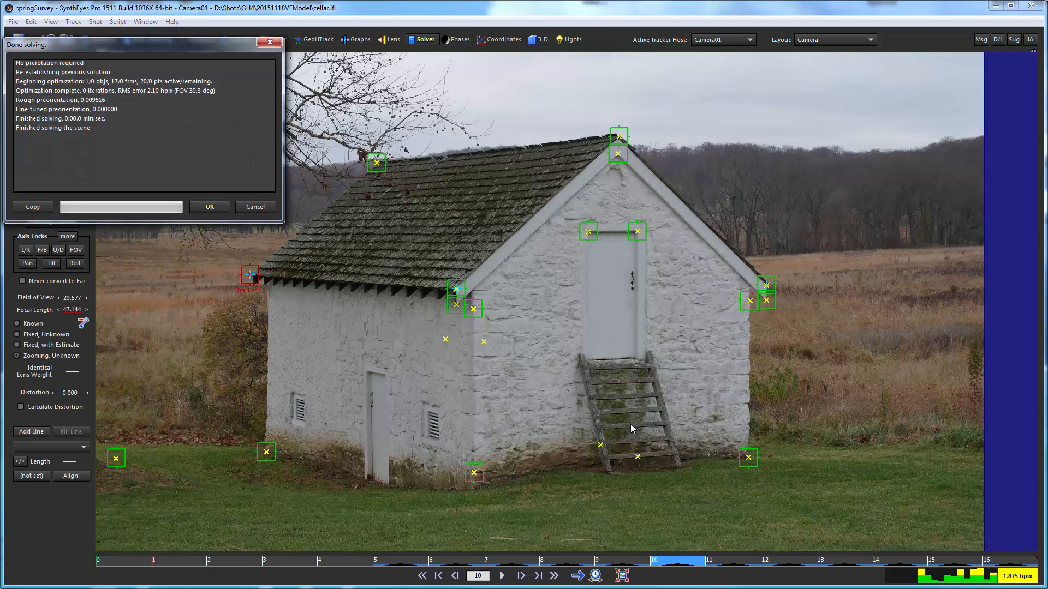
left_click(208, 207)
- Examine the realigned tracker points in the Quad layout's top view and run through the survey frames back to frame 0
left_click(807, 41)
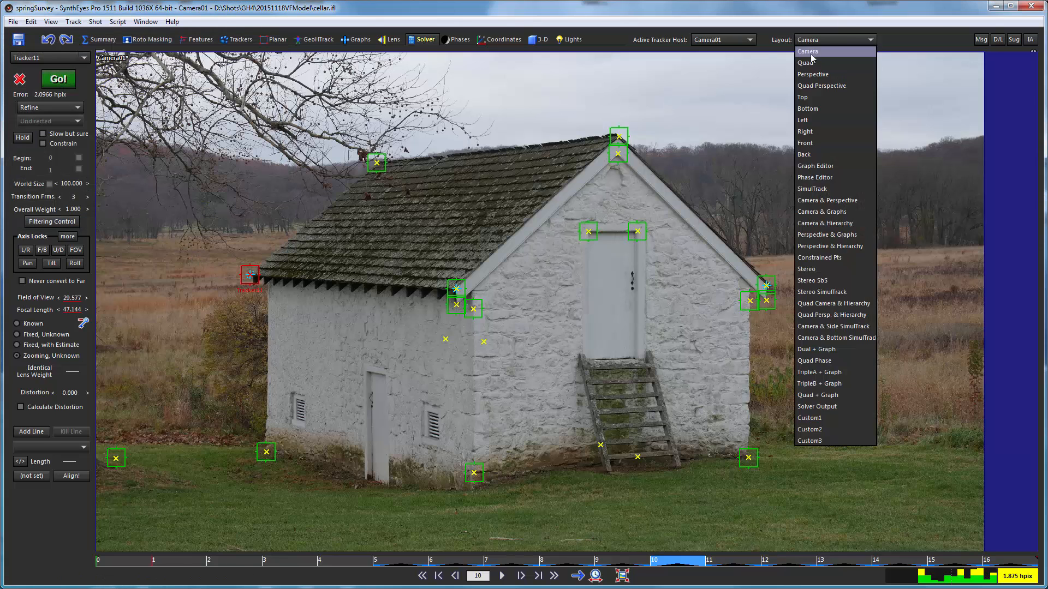
left_click(808, 66)
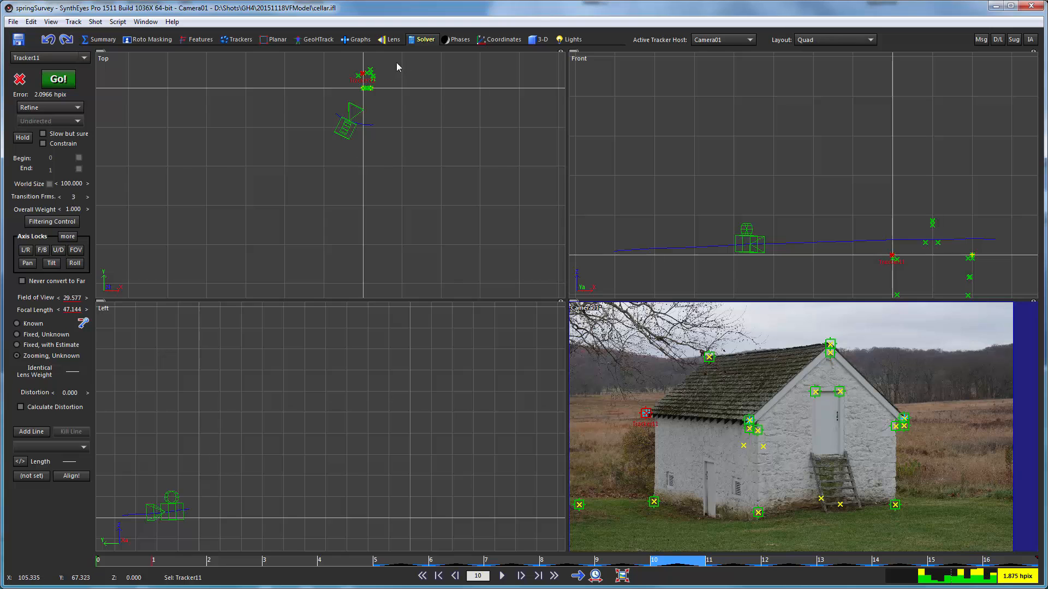
scroll(396, 62, "up", 5)
scroll(410, 112, "up", 3)
scroll(372, 147, "down", 3)
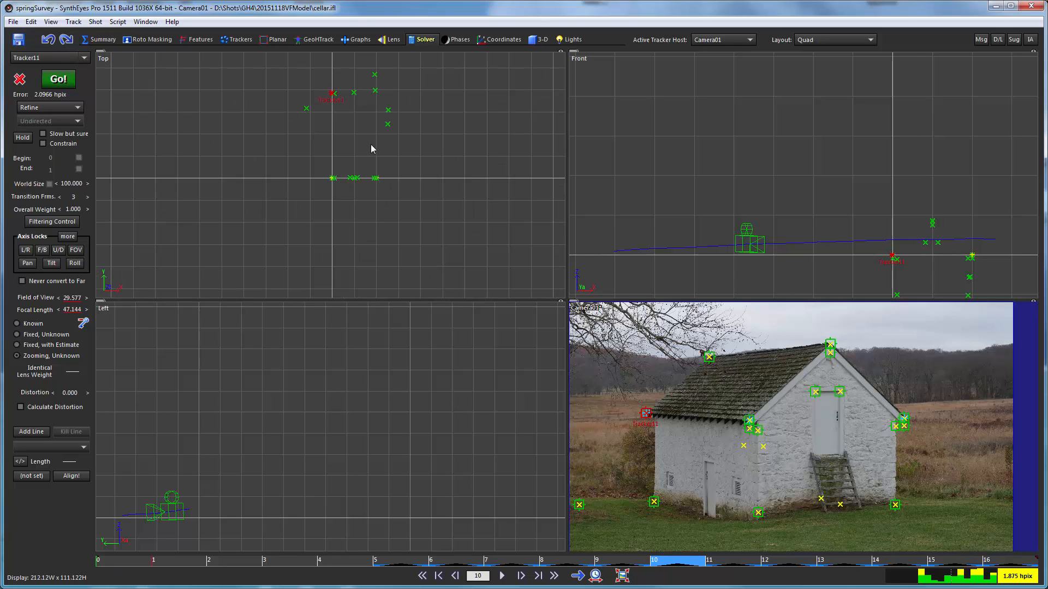
middle_click_drag(361, 125, 346, 142)
scroll(353, 136, "up", 2)
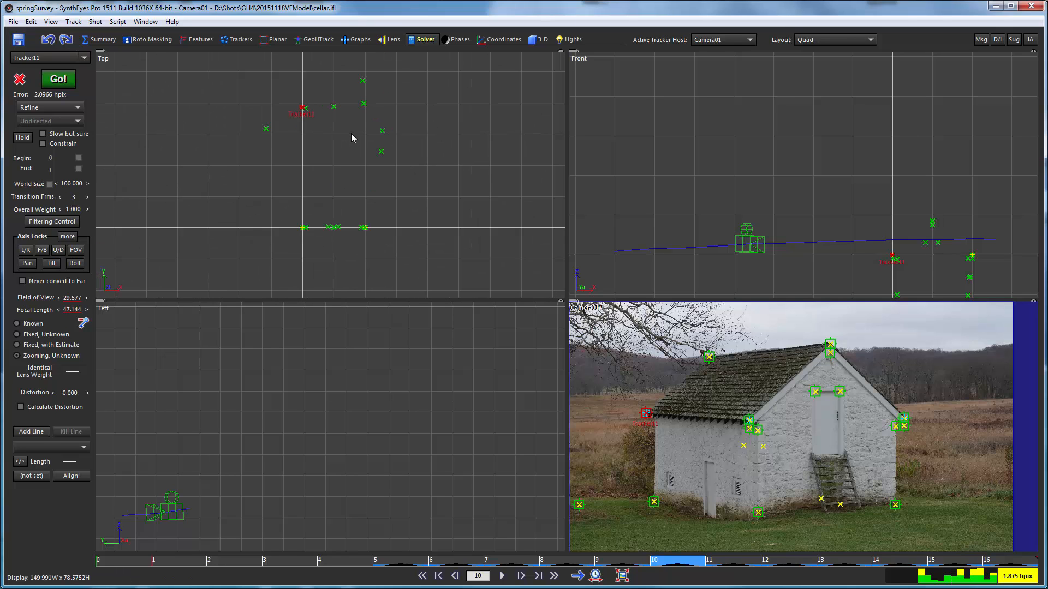
left_click_drag(120, 562, 965, 532)
left_click_drag(241, 562, 134, 564)
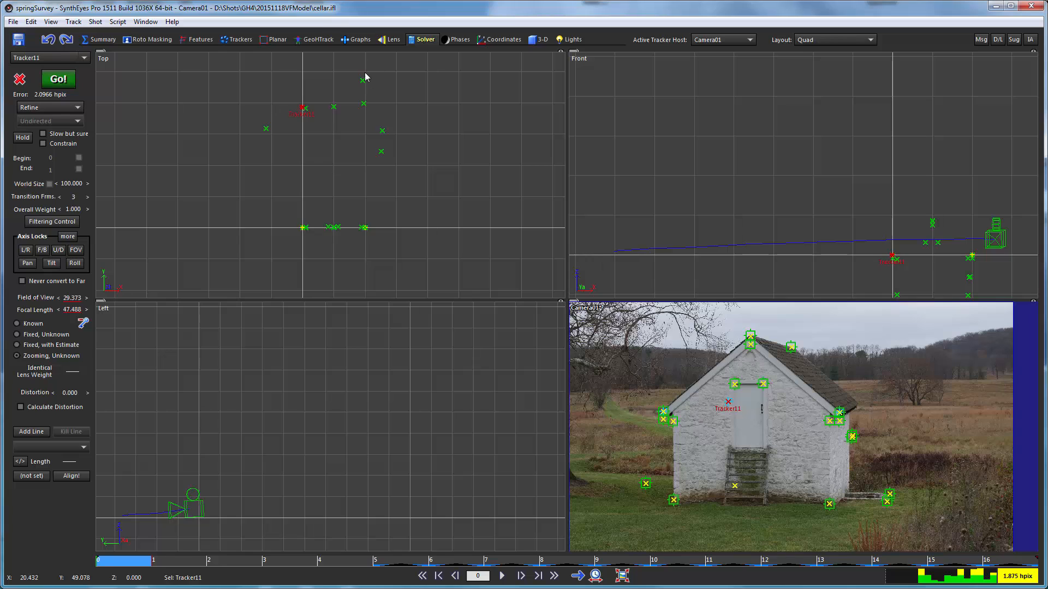
- Measure the distance between Tracker18 and Tracker19, and inspect the solved positions of Tracker20 and Tracker21 at the upper door corners
mouse_move(364, 71)
left_mouse_down()
mouse_move(356, 112)
mouse_move(364, 69)
left_mouse_up()
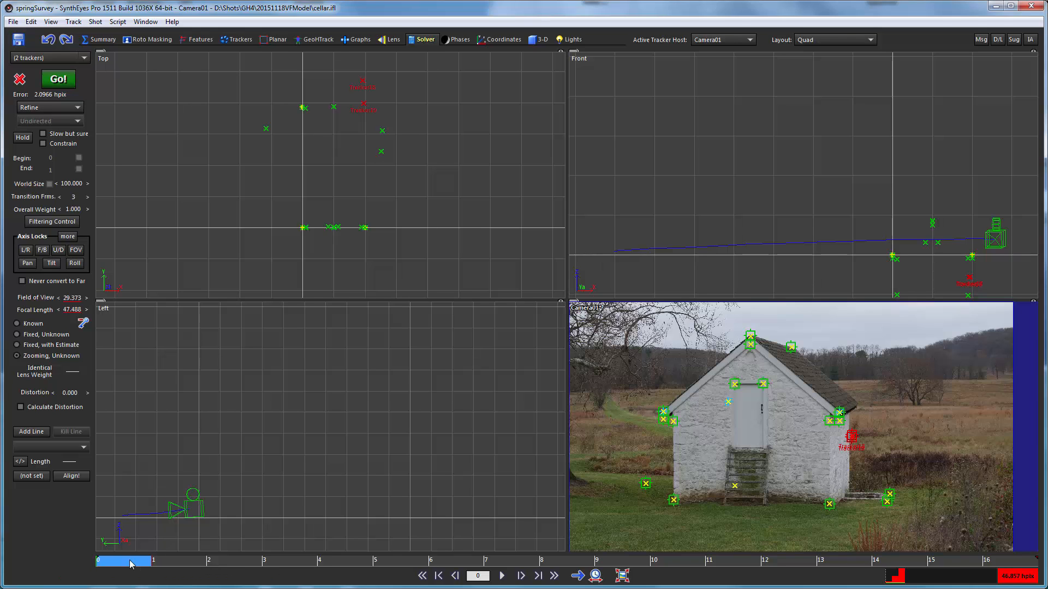
left_click_drag(130, 564, 59, 519)
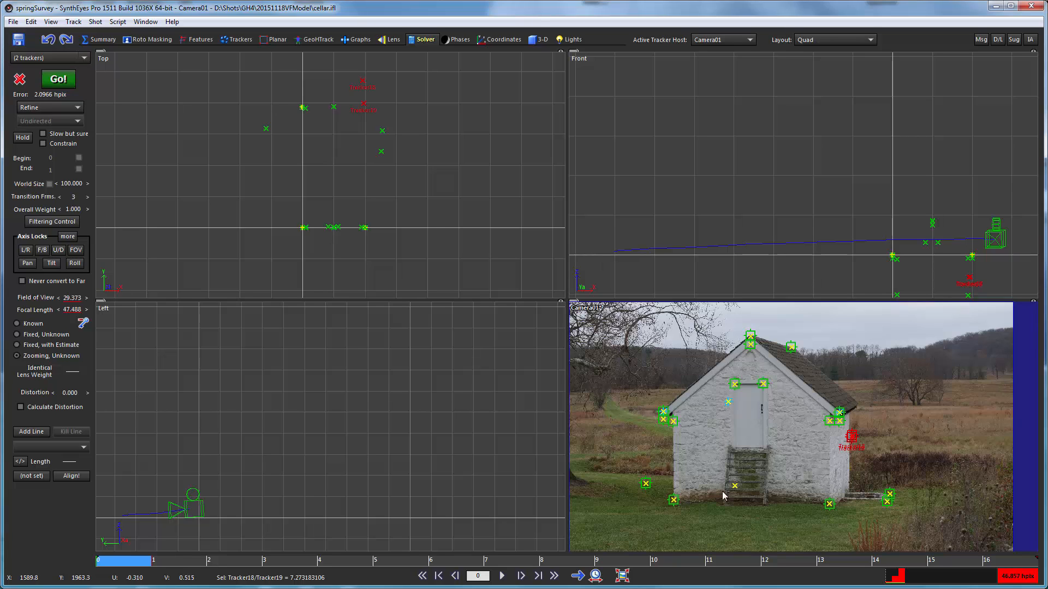
scroll(748, 385, "up", 3)
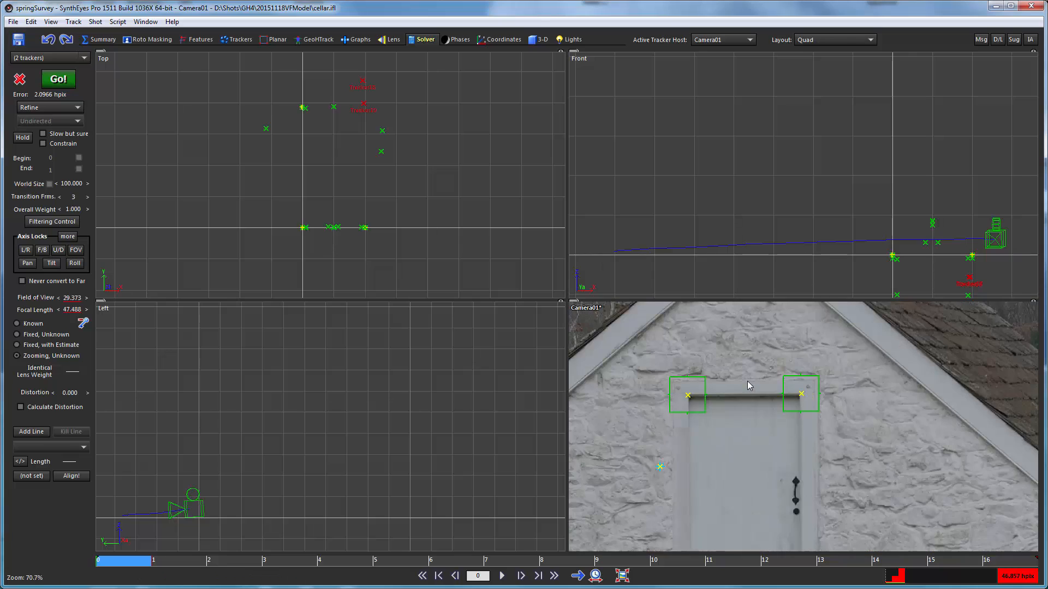
mouse_move(663, 404)
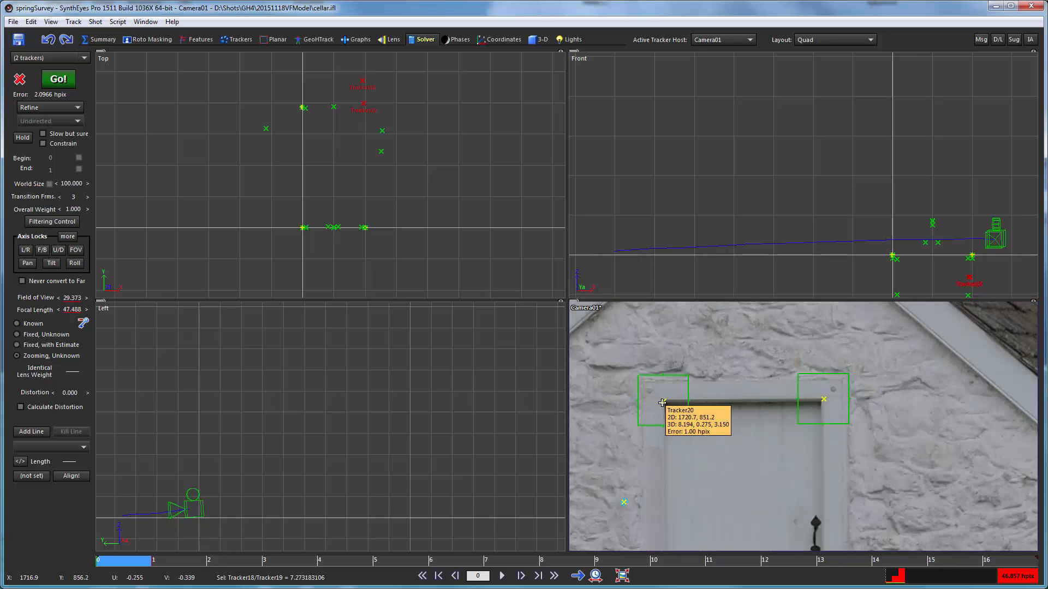
scroll(814, 403, "down", 4)
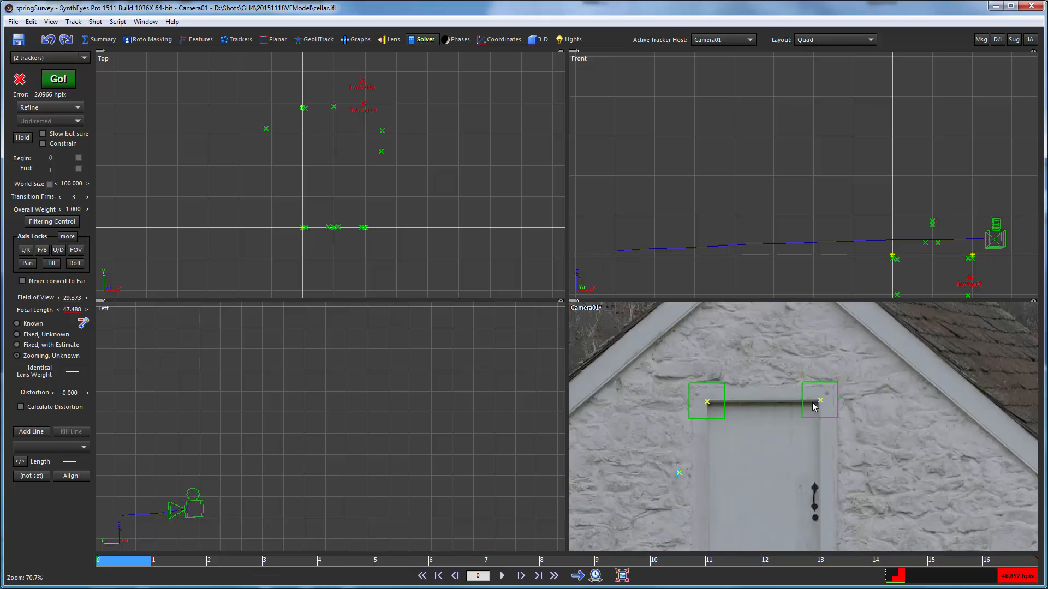
mouse_move(772, 402)
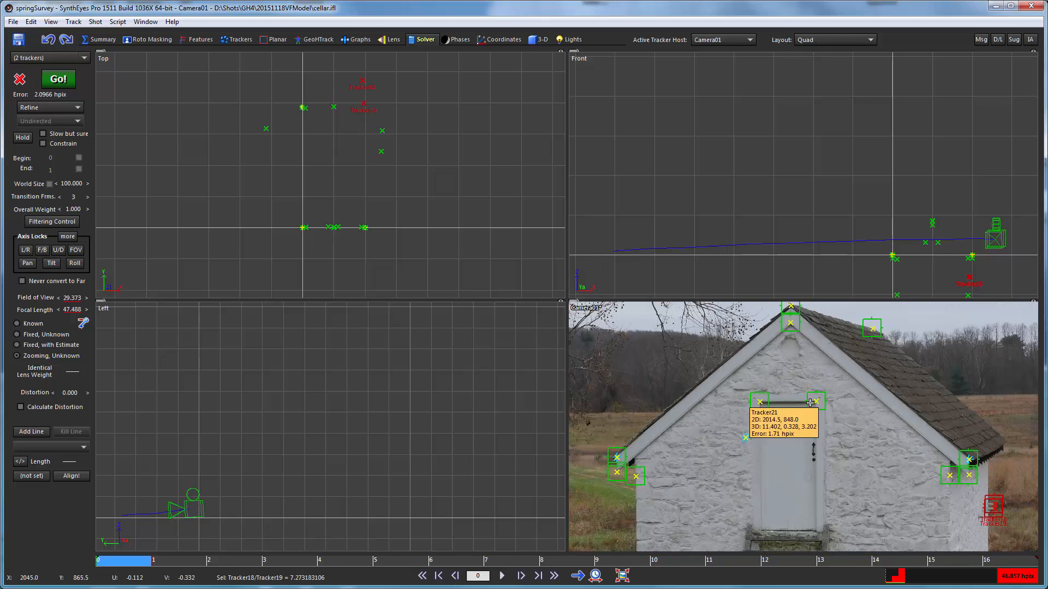
scroll(727, 499, "down", 3)
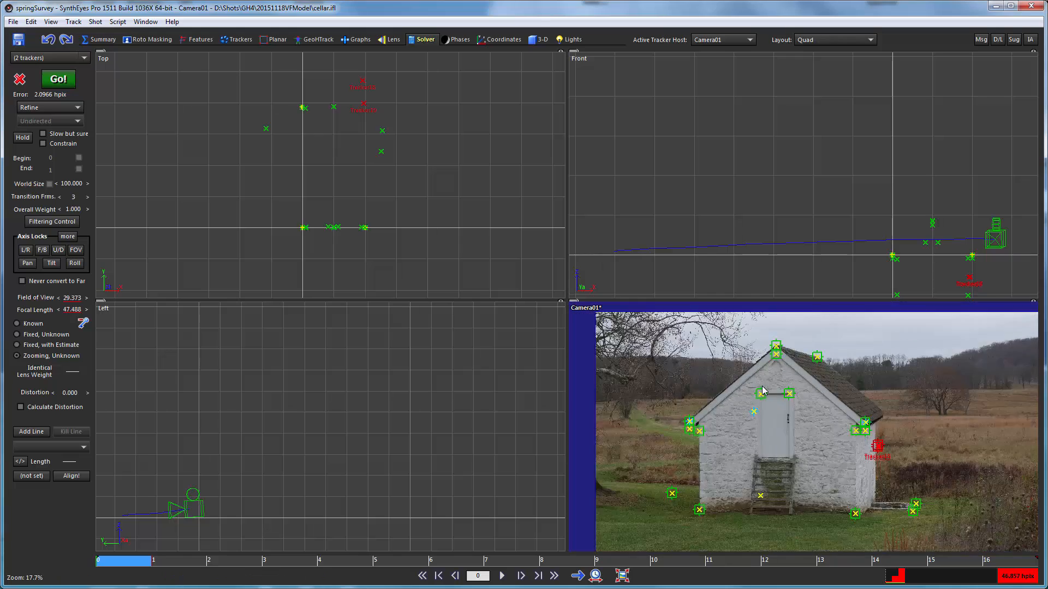
scroll(779, 443, "up", 1)
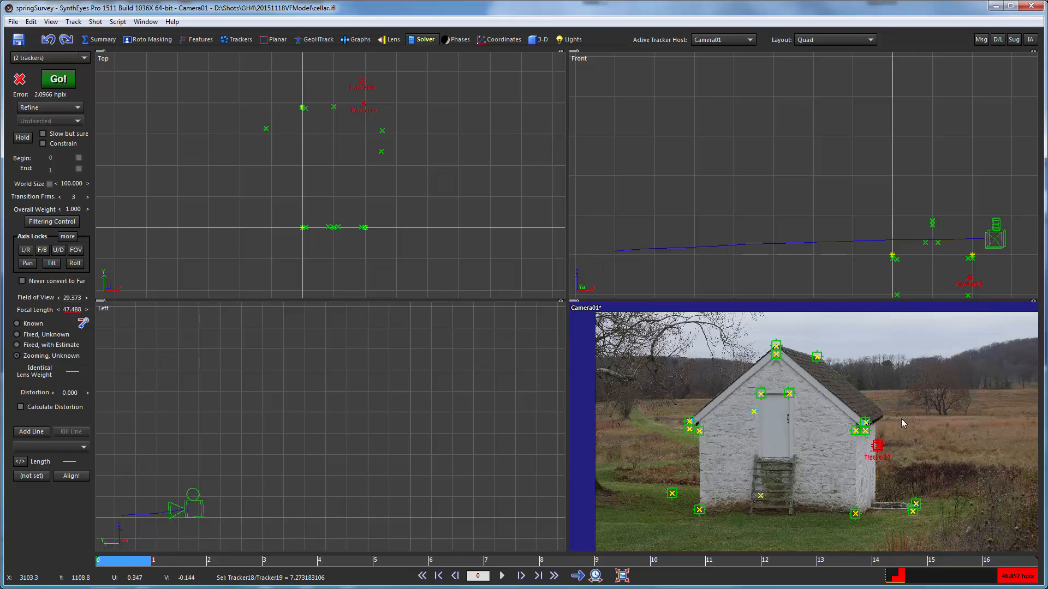
mouse_move(693, 418)
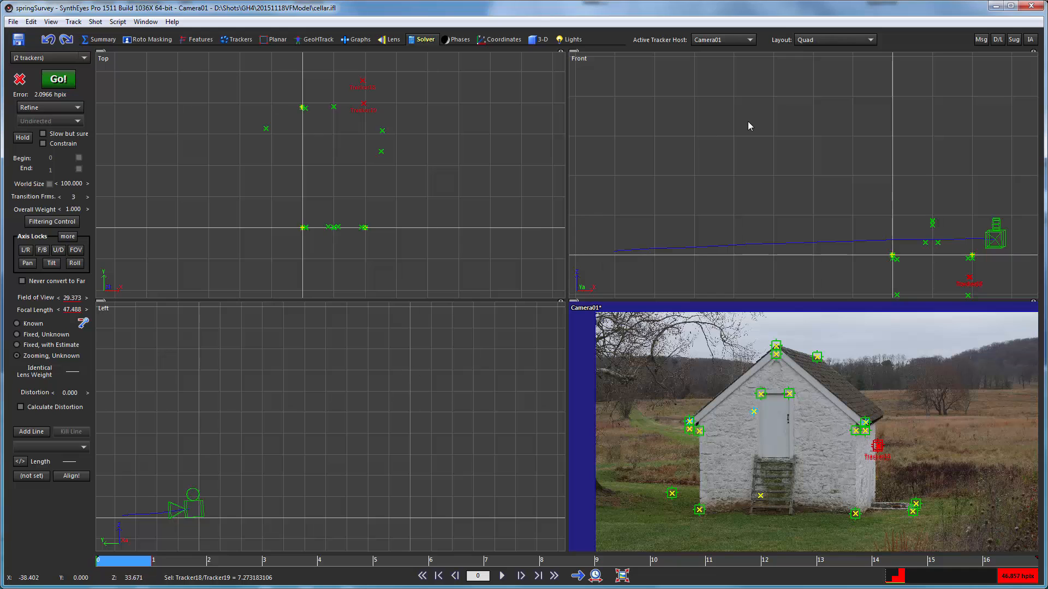
- Change the constraint on Tracker1 at the roof corner from a locked point to On X Axis
left_click(511, 41)
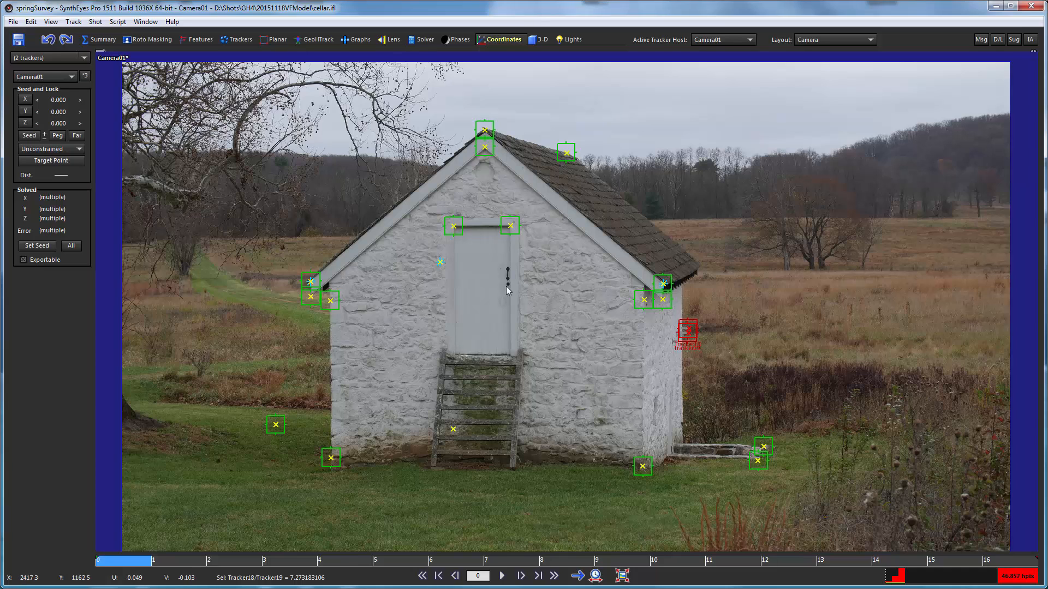
left_click(663, 283)
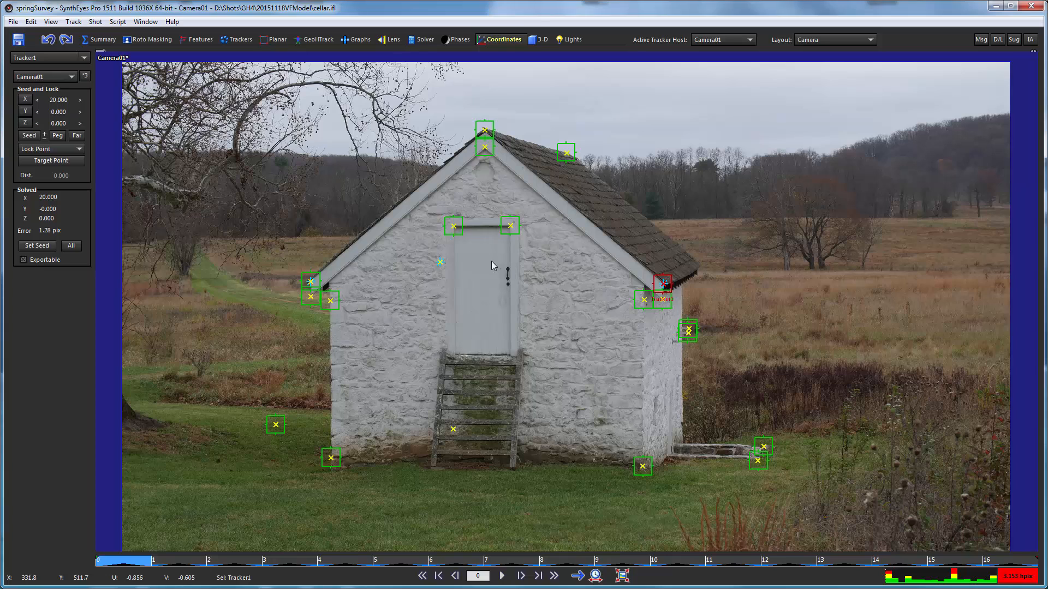
mouse_move(670, 287)
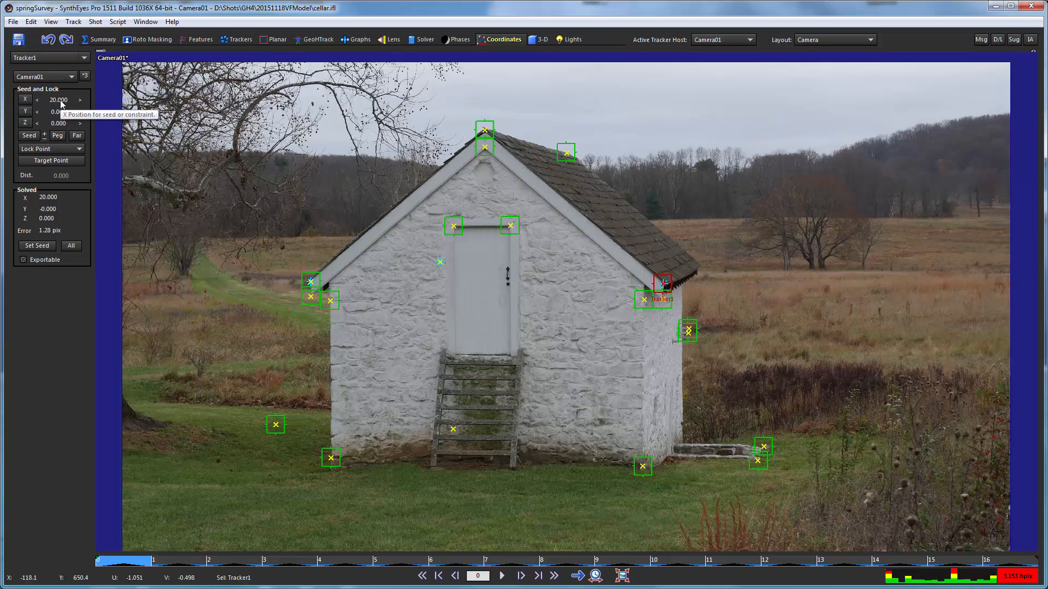
left_click(46, 151)
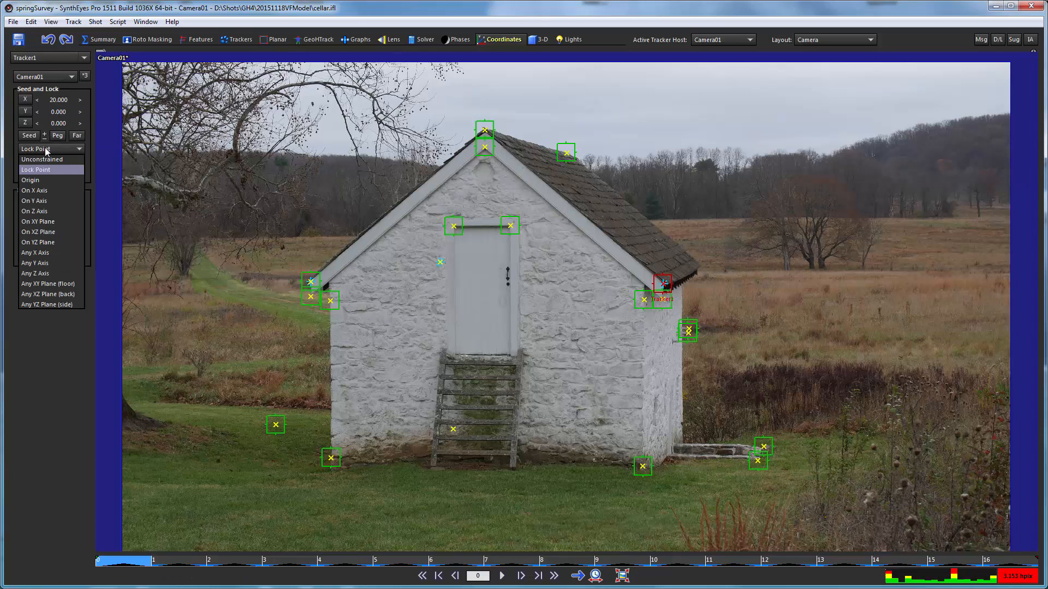
left_click(39, 191)
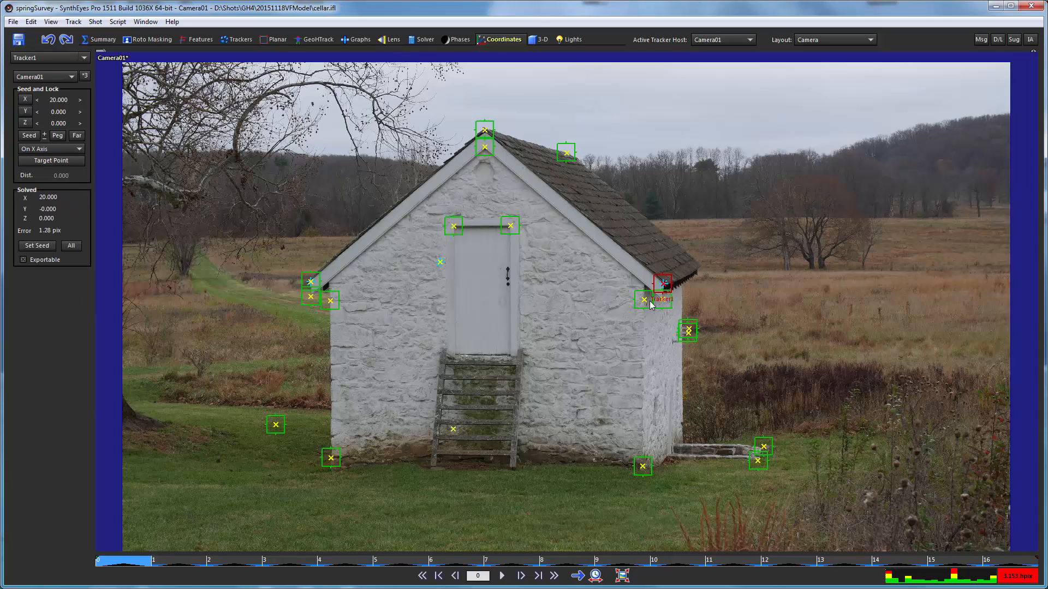
- Add a distance constraint of 15 between Tracker9 and Tracker10 at the front wall's upper corners
left_click(329, 300)
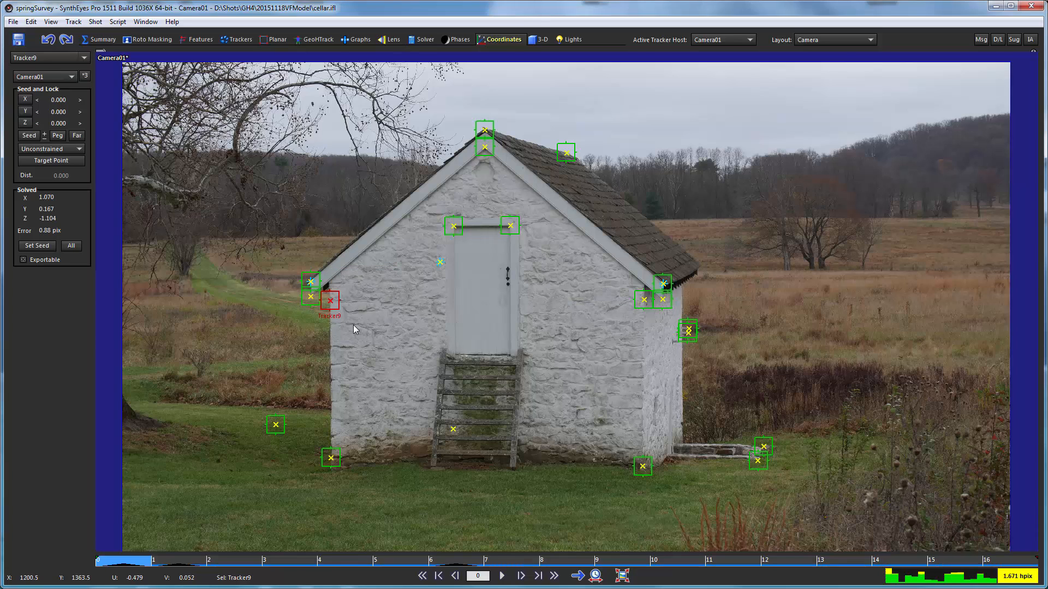
left_click(644, 300)
mouse_move(327, 301)
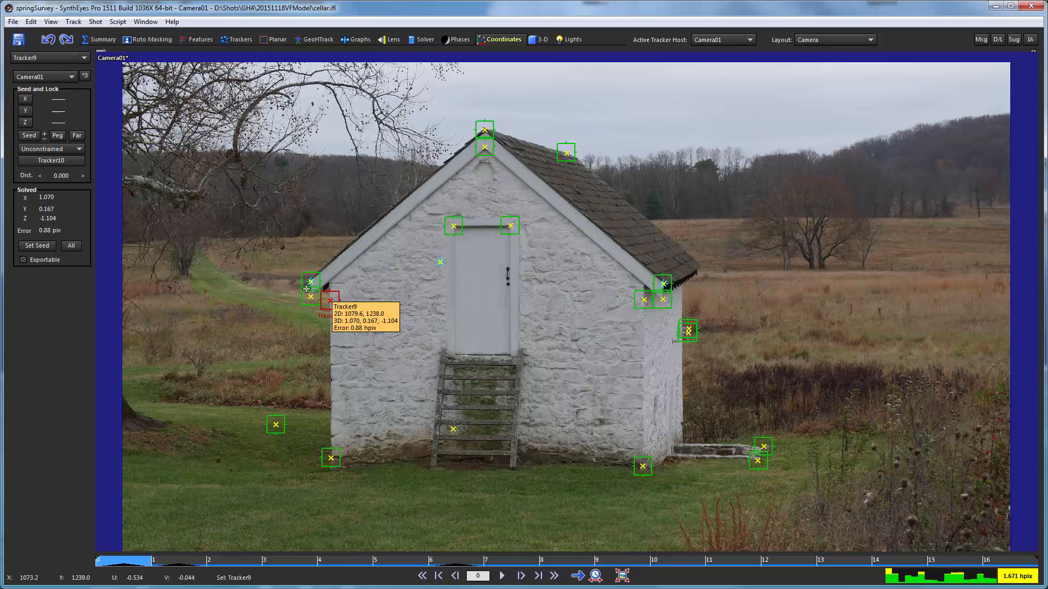
double_click(58, 175)
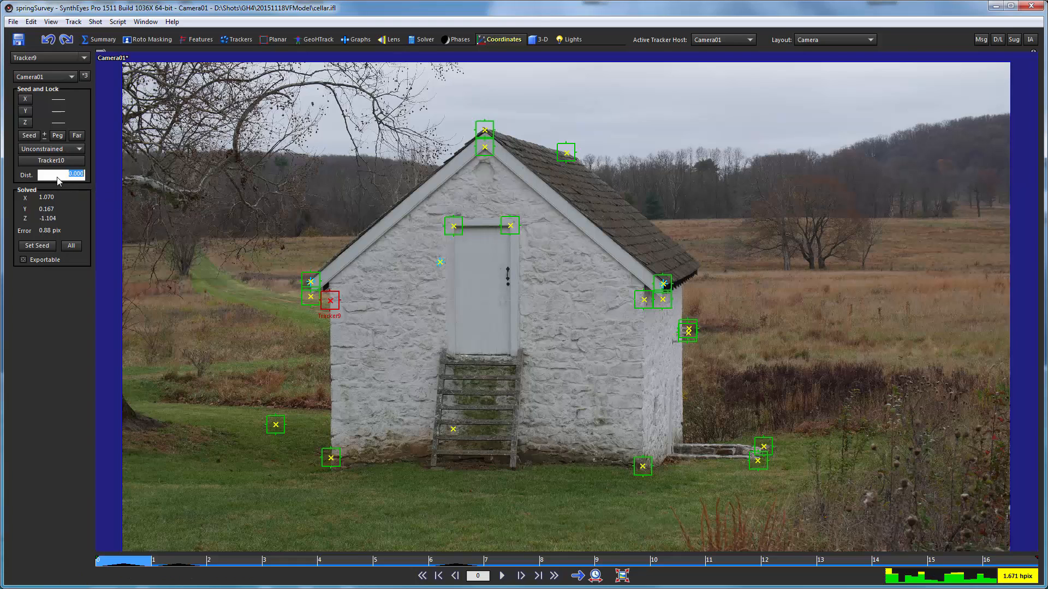
type("15")
key("Return")
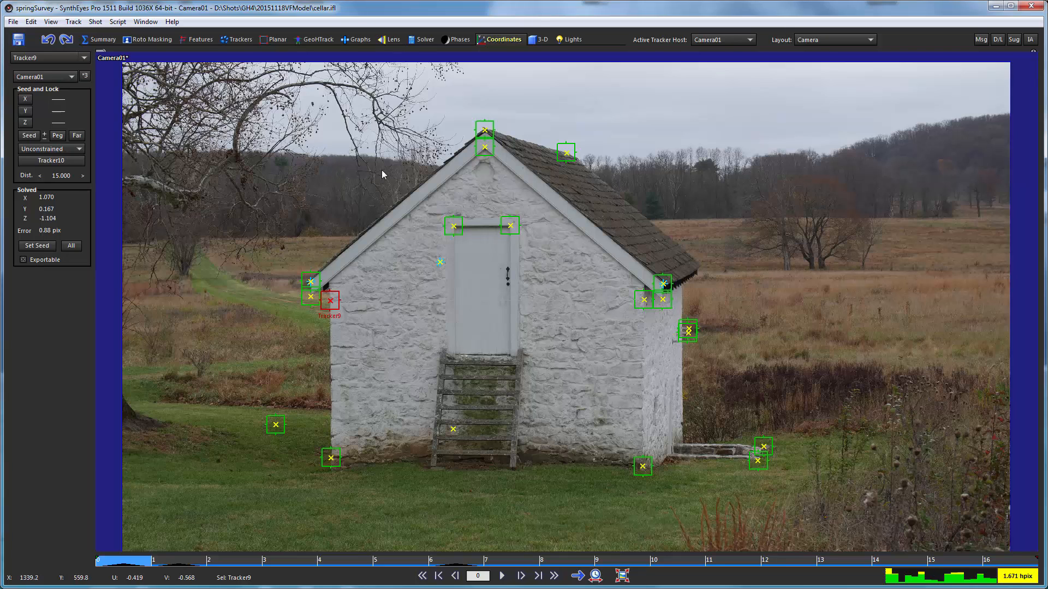
- Refine the solve with the new distance constraint, accept the result and check the spacing between Tracker9 and Tracker10
key("F9")
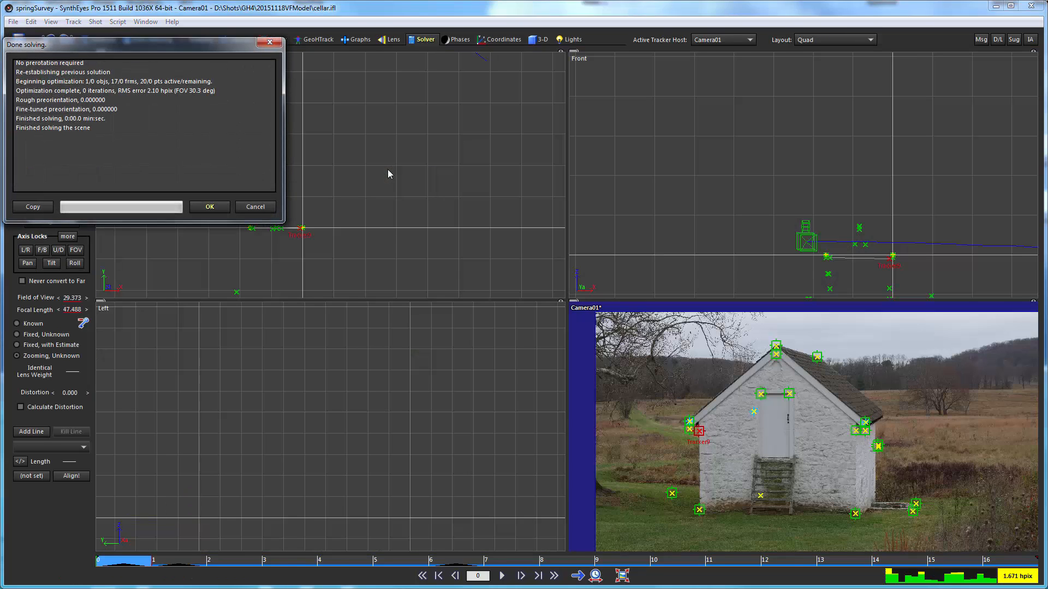
left_click(209, 206)
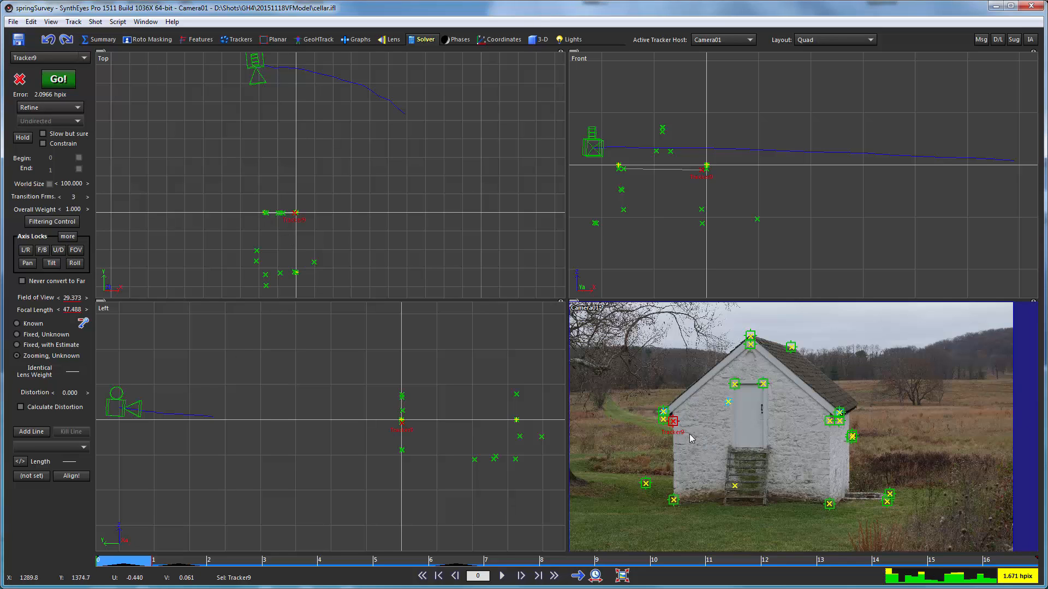
left_click(829, 421, "ctrl")
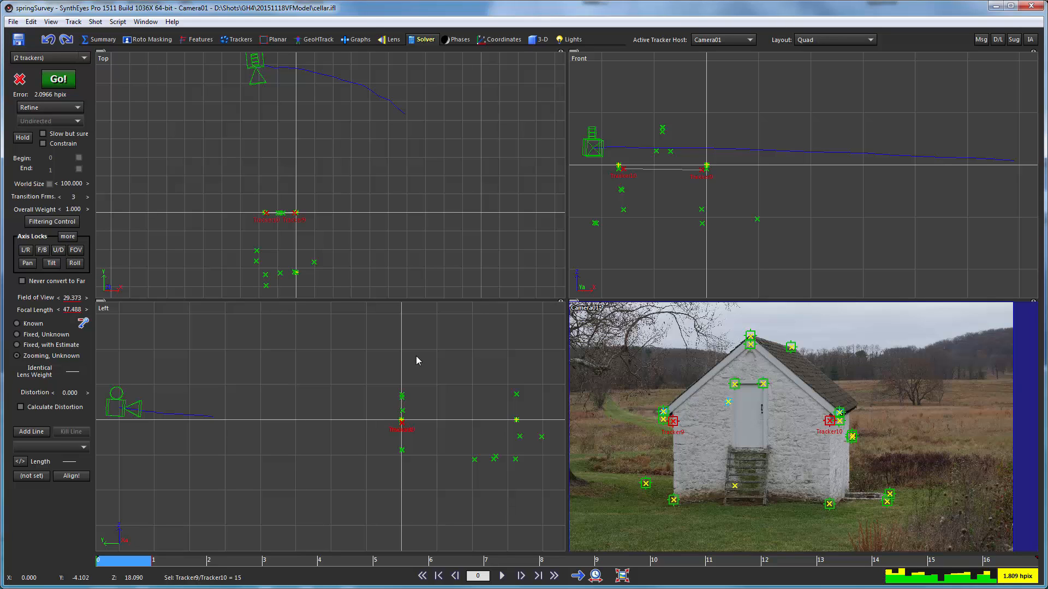
scroll(336, 206, "down", 2)
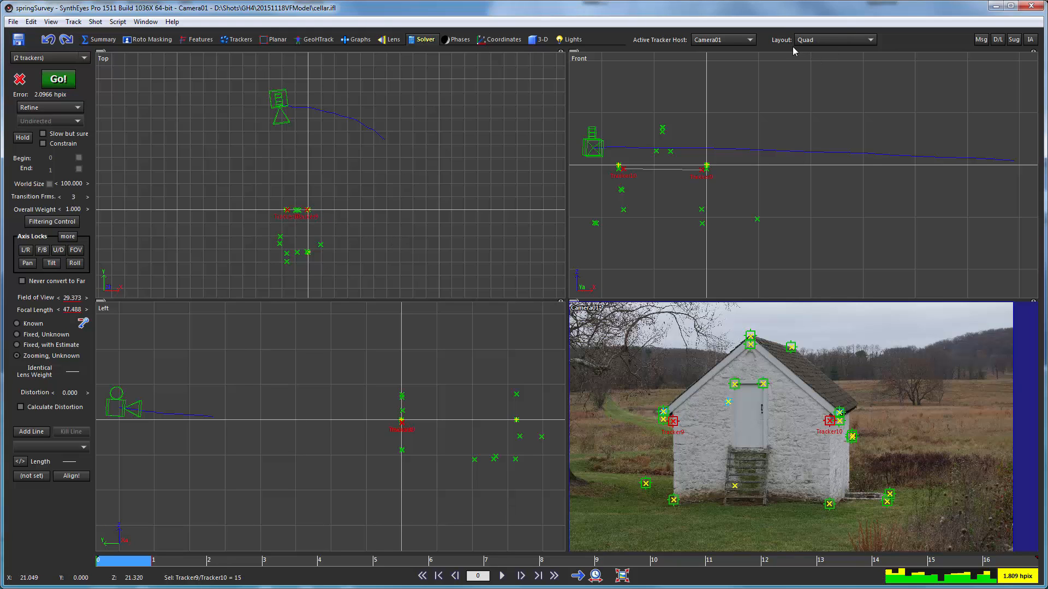
- Give Tracker10 at the front wall's upper corner a positive X polarity (X+), then re-solve the scene and accept the result
left_click(500, 43)
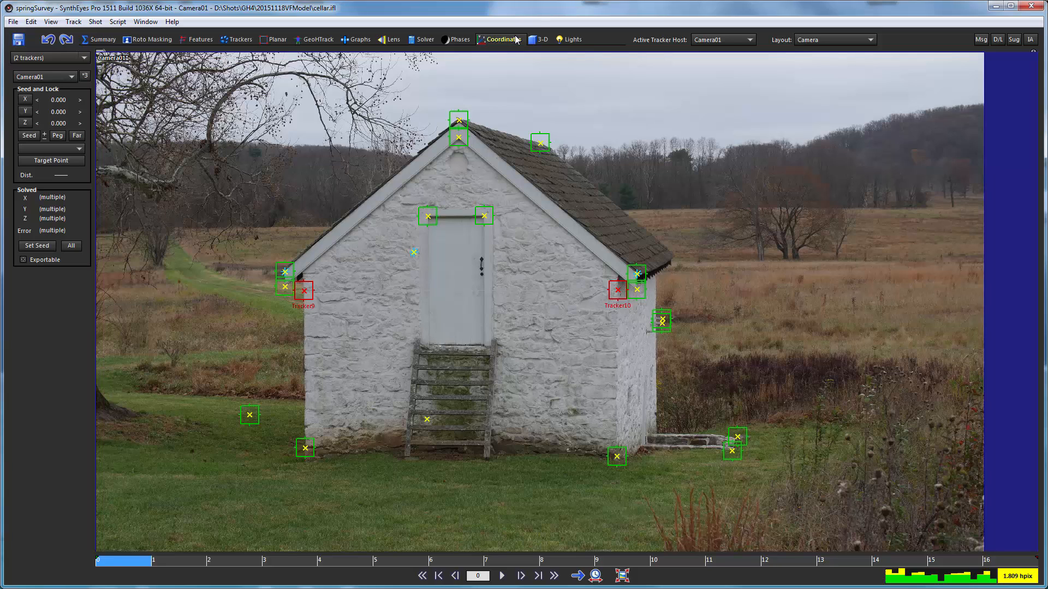
left_click(814, 37)
left_click(805, 66)
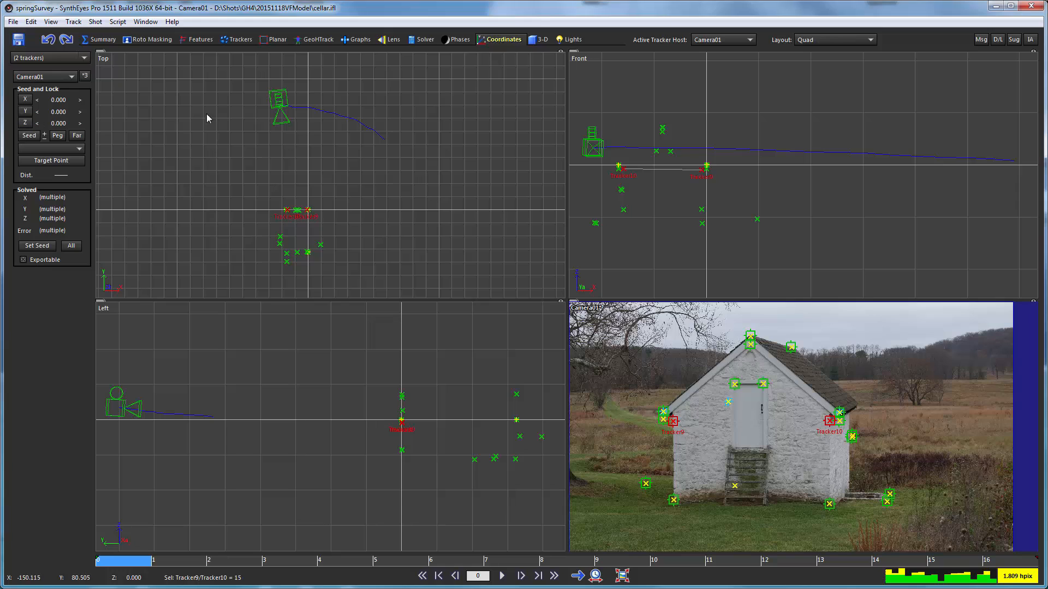
left_click(813, 429)
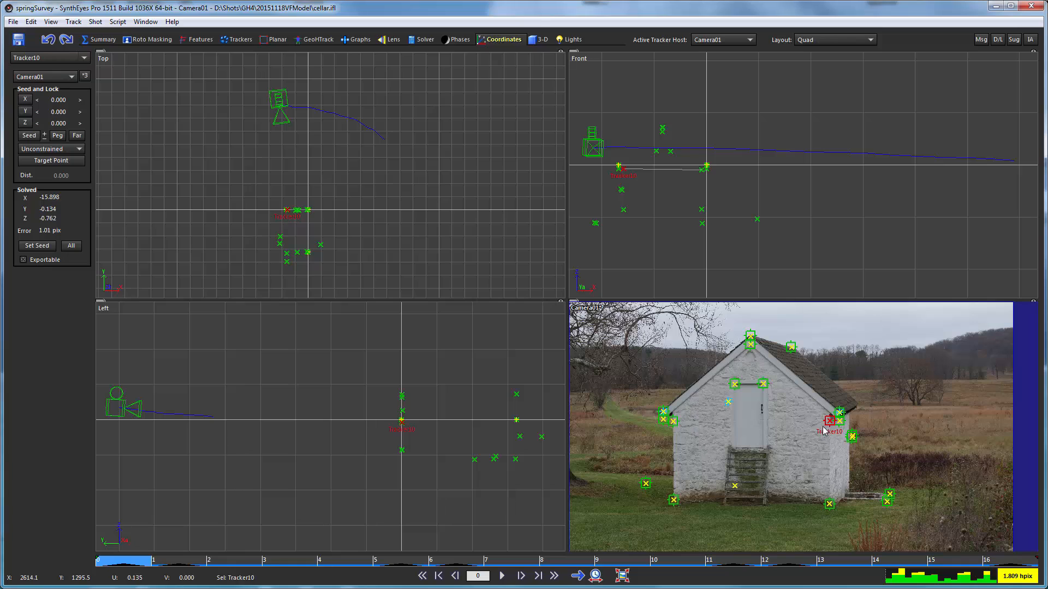
mouse_move(828, 424)
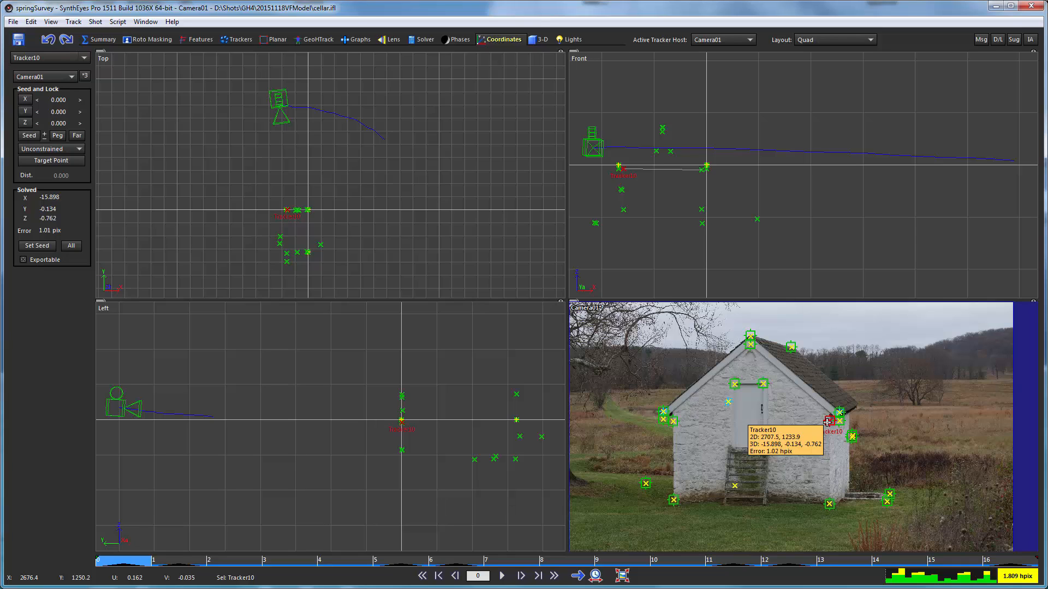
left_click(23, 100)
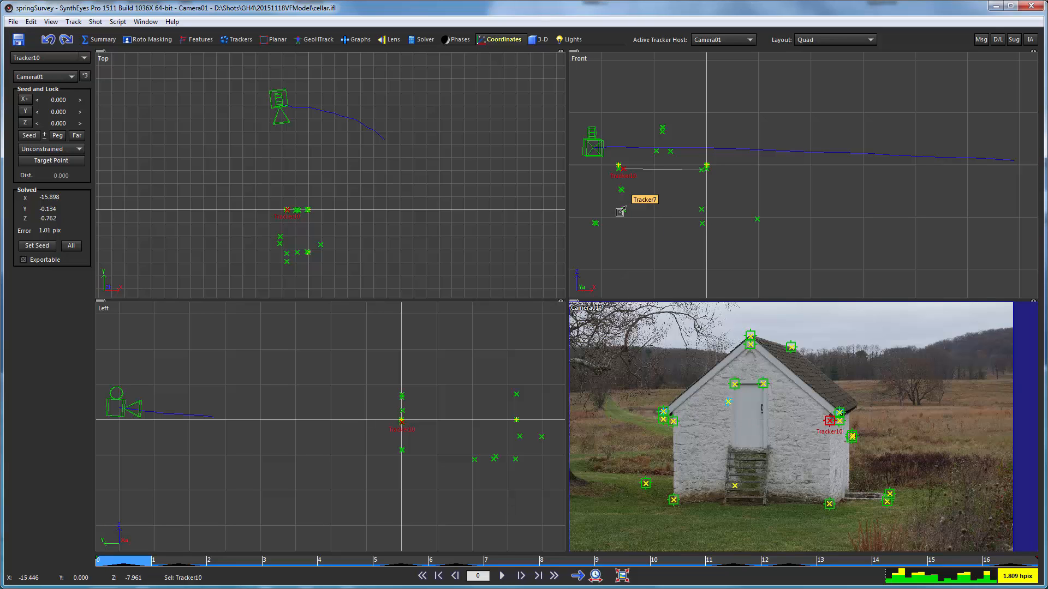
key("F9")
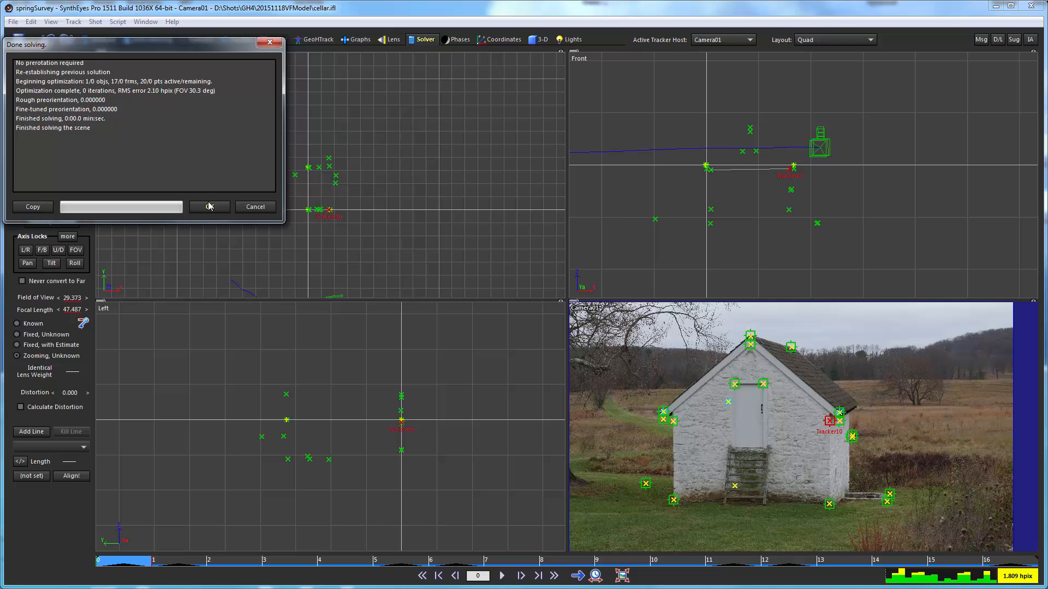
left_click(209, 207)
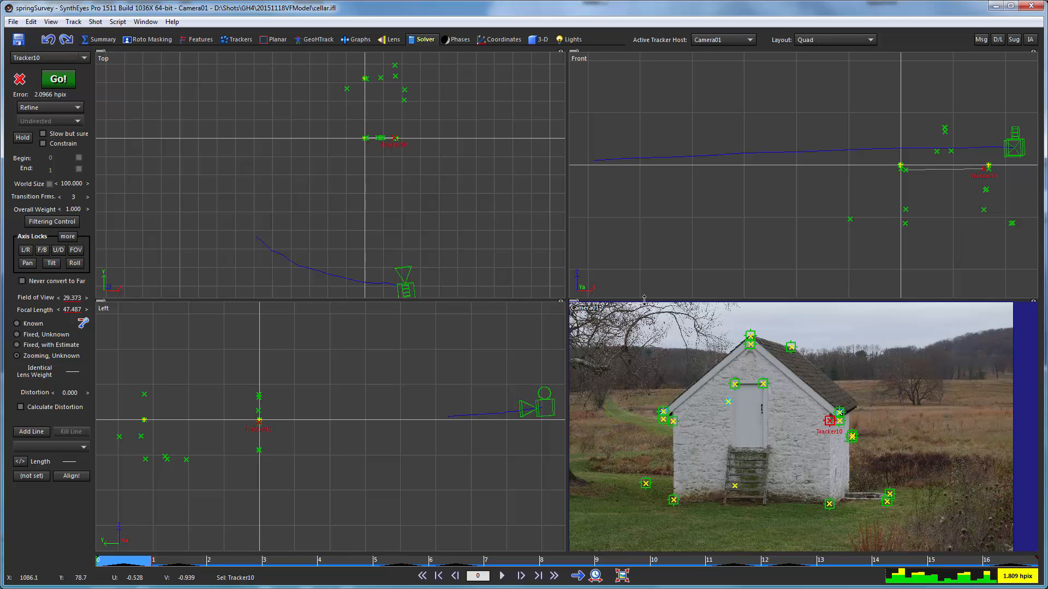
- Choose Box as the creation object for drawing in the Top view
scroll(387, 110, "up", 2)
middle_click_drag(387, 111, 341, 184)
scroll(340, 184, "up", 4)
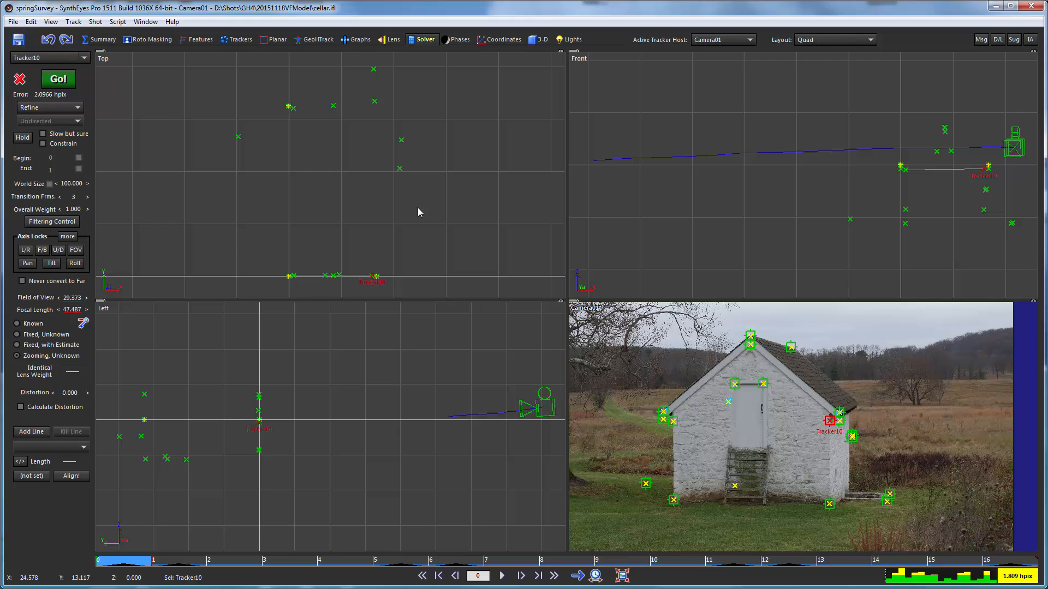
right_click(242, 189)
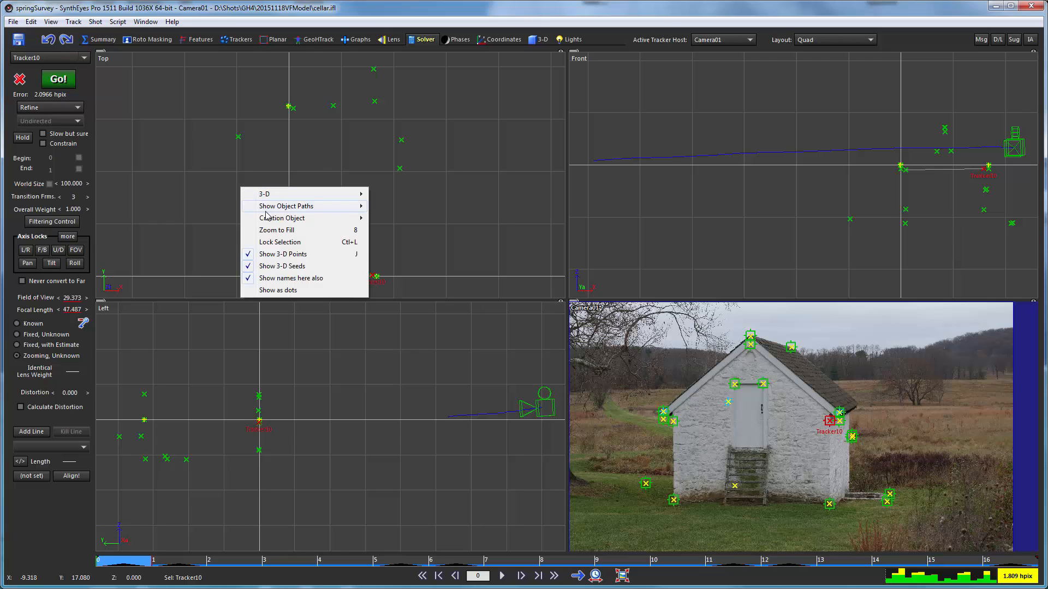
mouse_move(322, 218)
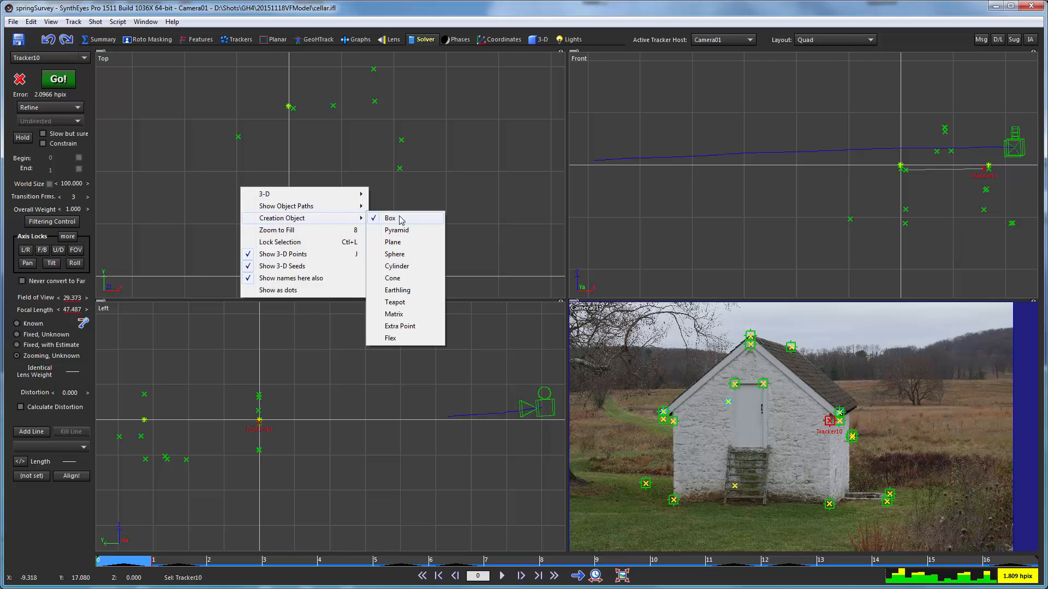
left_click(401, 219)
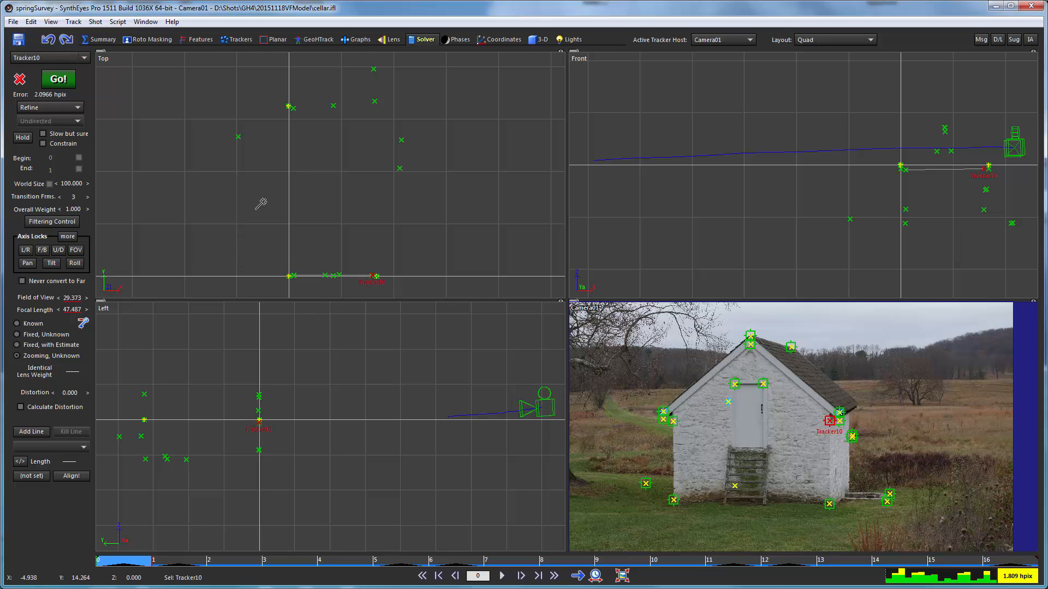
- Examine where Tracker9, Tracker10 and the neighbouring front-wall trackers lie relative to the X axis in the Top view
scroll(320, 286, "up", 3)
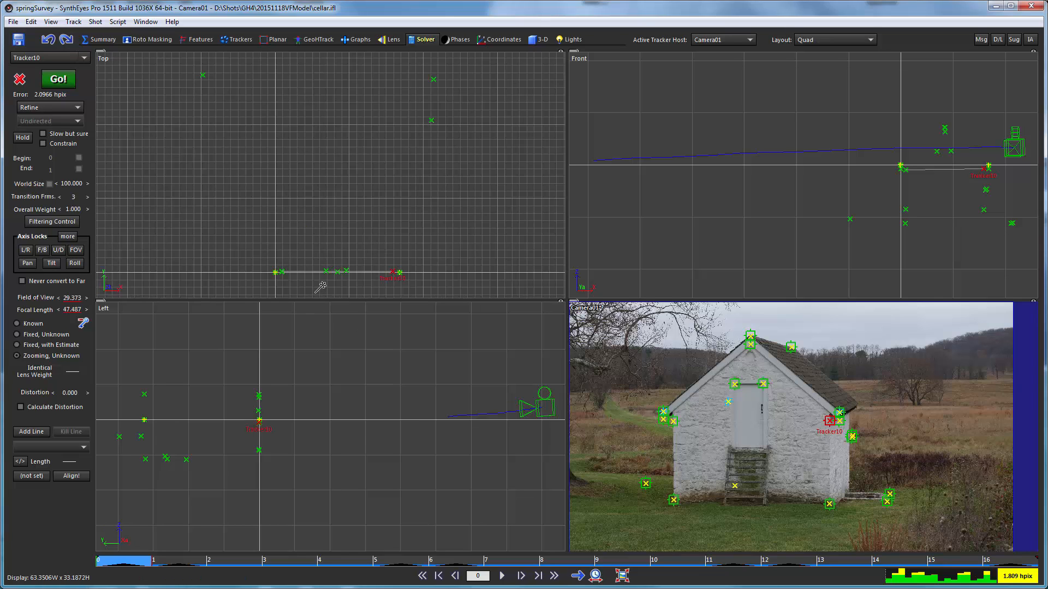
middle_click_drag(312, 236, 312, 250)
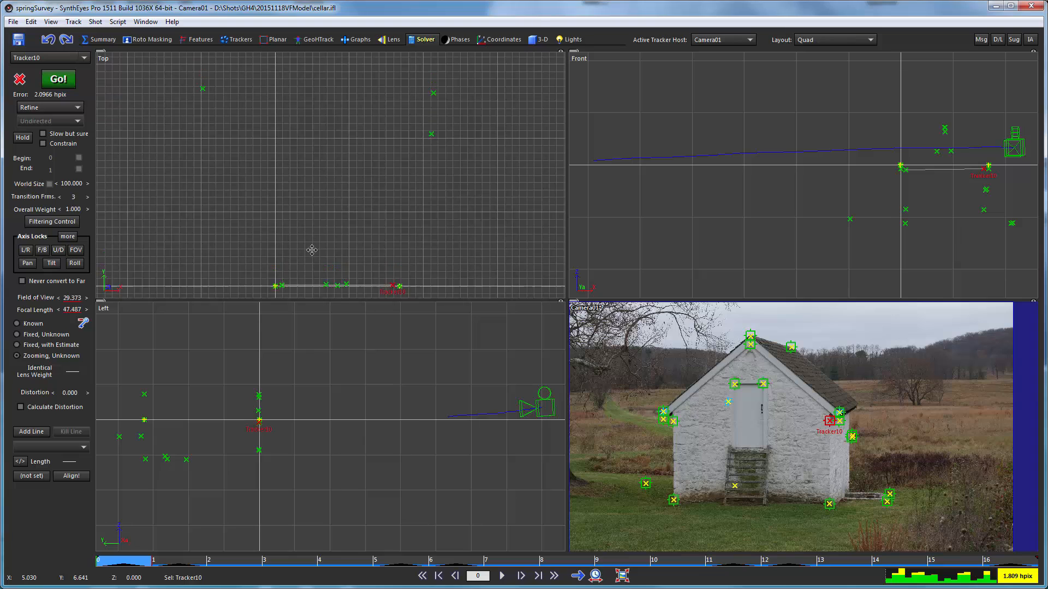
scroll(311, 248, "down", 2)
scroll(306, 246, "down", 1)
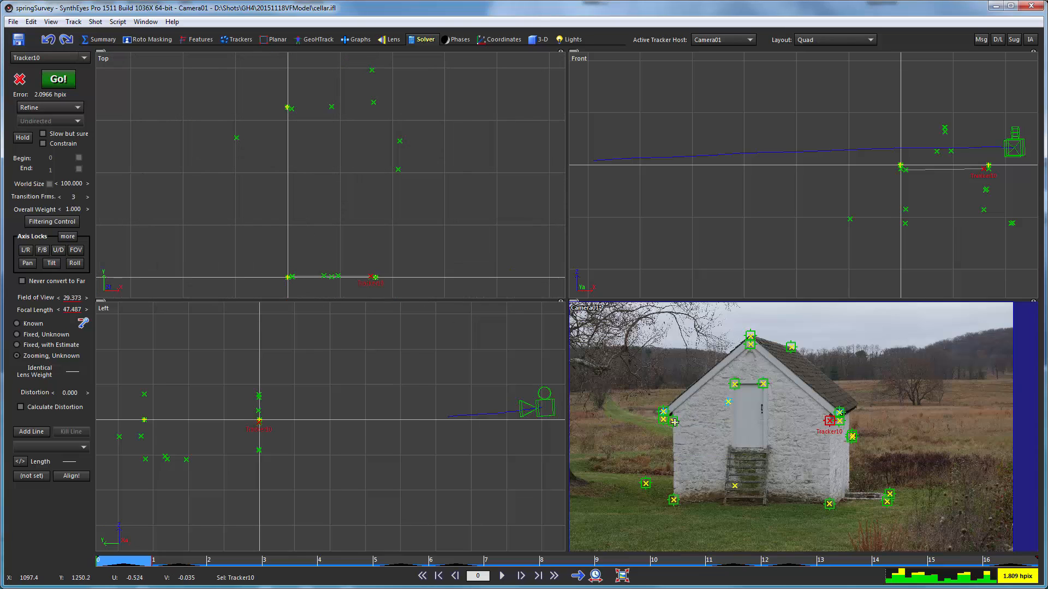
left_click(674, 422)
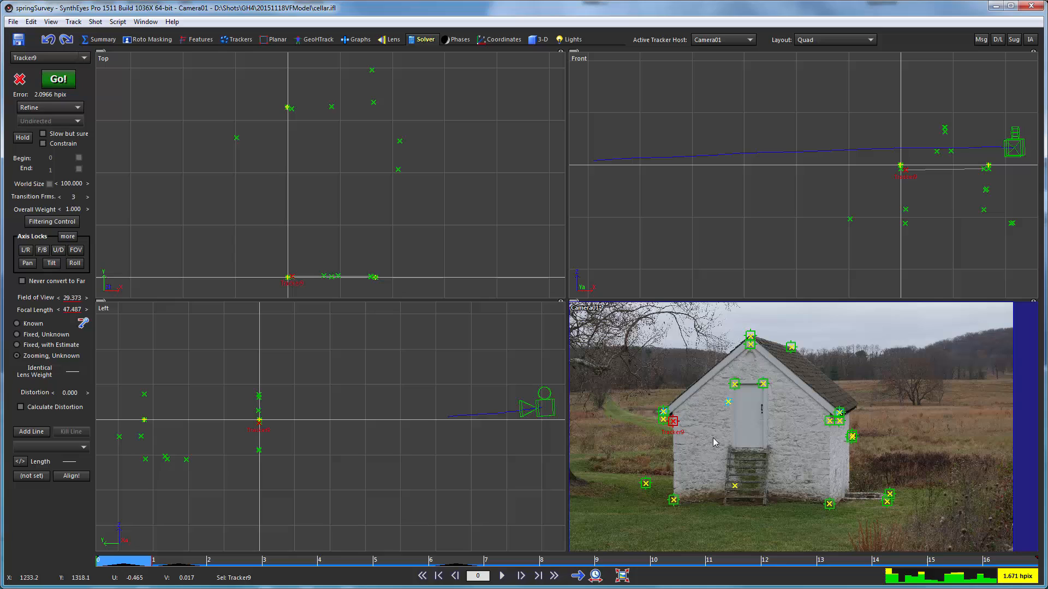
left_click(830, 421)
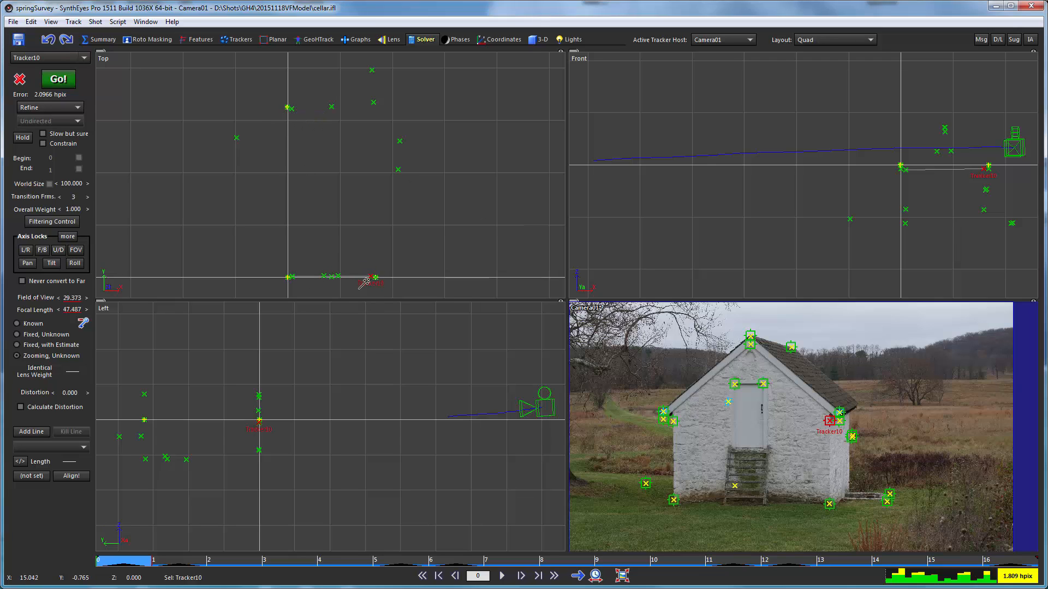
scroll(375, 278, "up", 5)
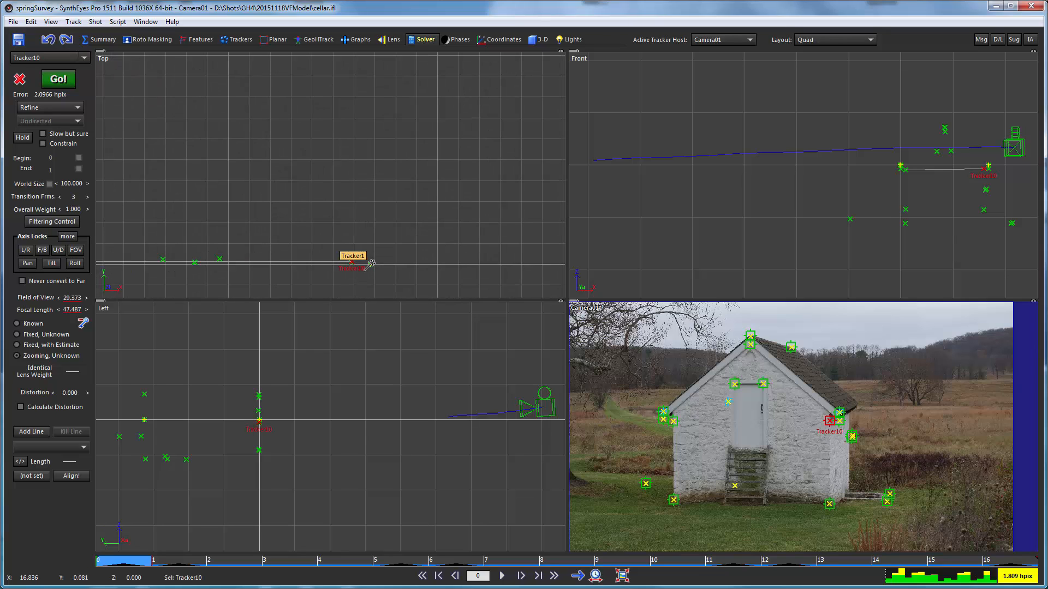
mouse_move(841, 423)
scroll(306, 175, "down", 3)
middle_click_drag(236, 156, 326, 222)
scroll(326, 188, "down", 2)
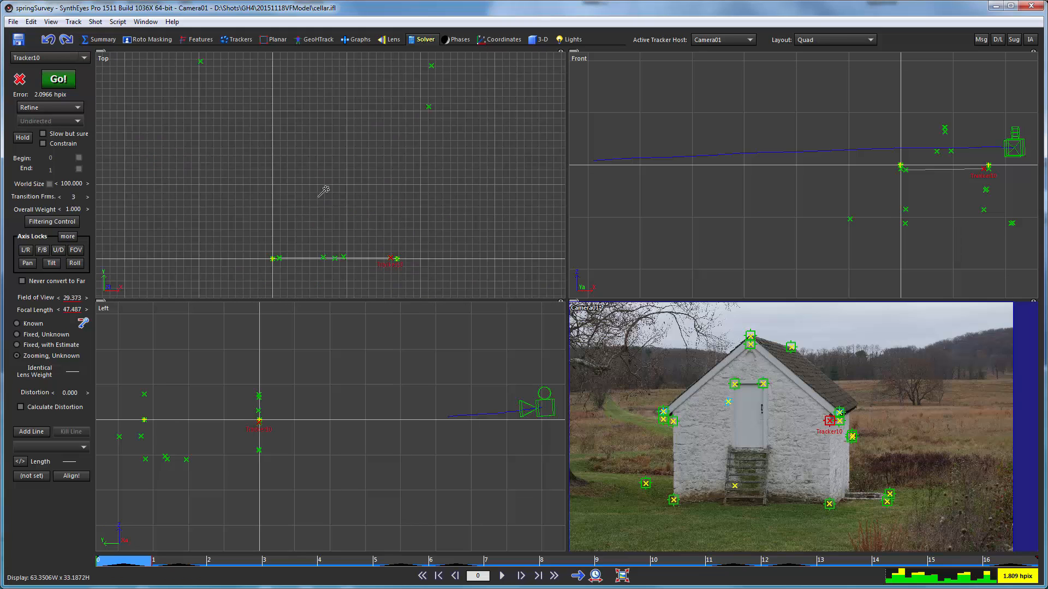
scroll(303, 266, "up", 3)
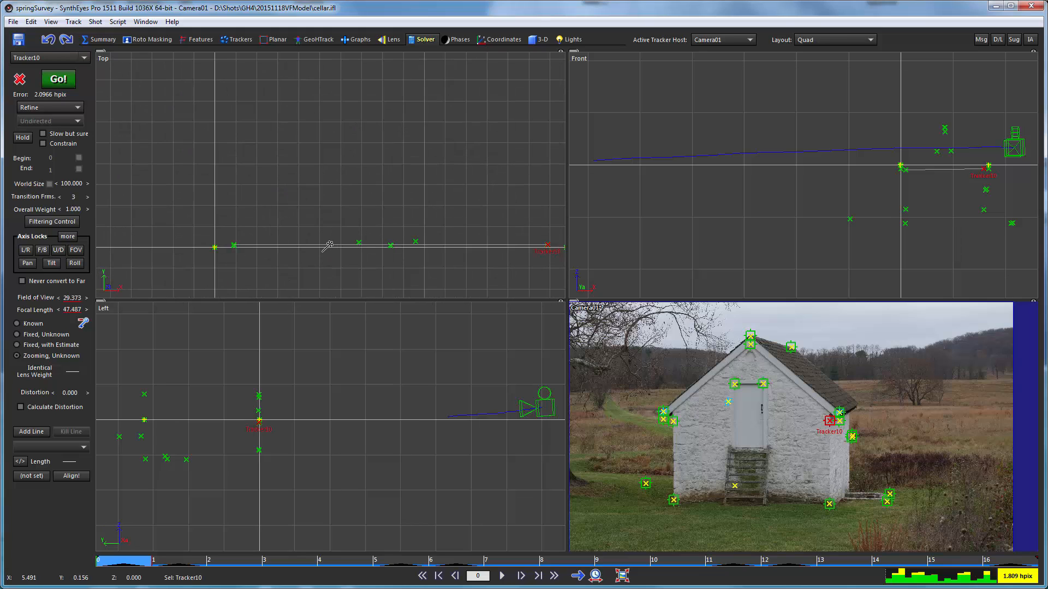
scroll(325, 253, "up", 2)
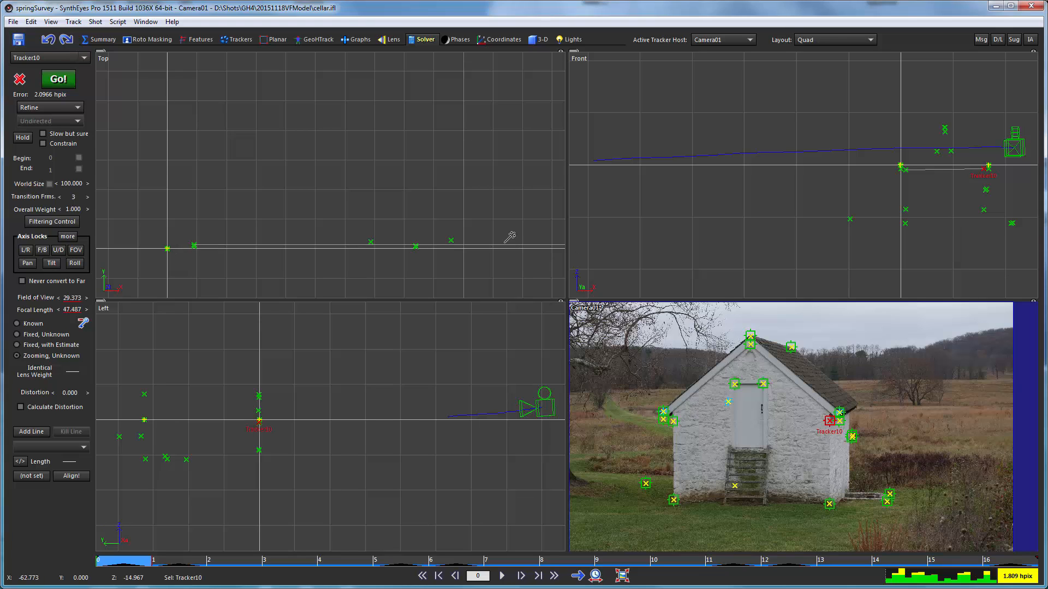
scroll(417, 232, "down", 3)
middle_click_drag(423, 189, 362, 230)
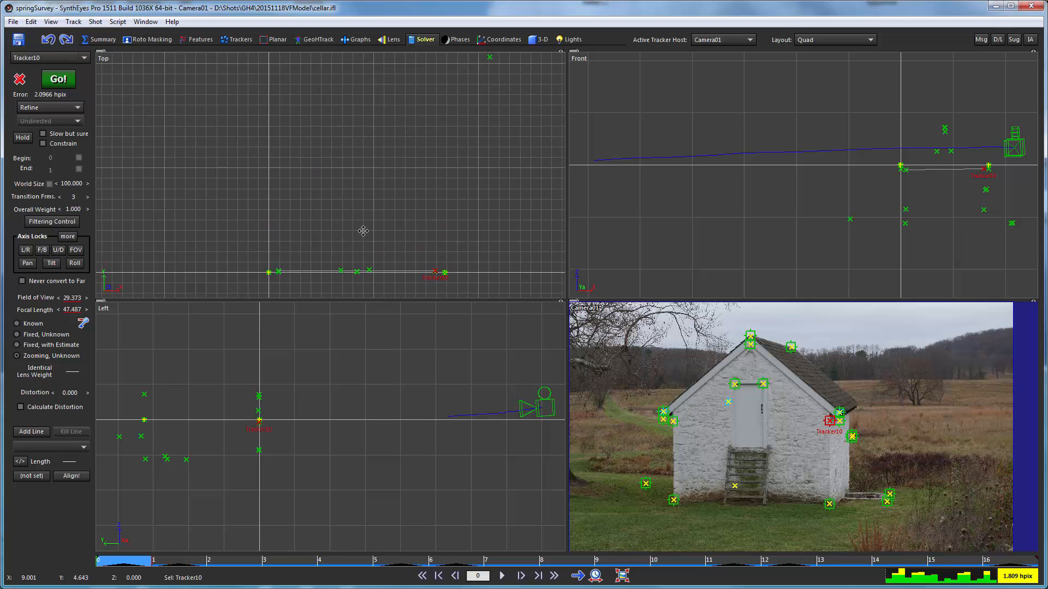
scroll(361, 229, "down", 1)
middle_click_drag(371, 172, 366, 202)
scroll(366, 203, "down", 1)
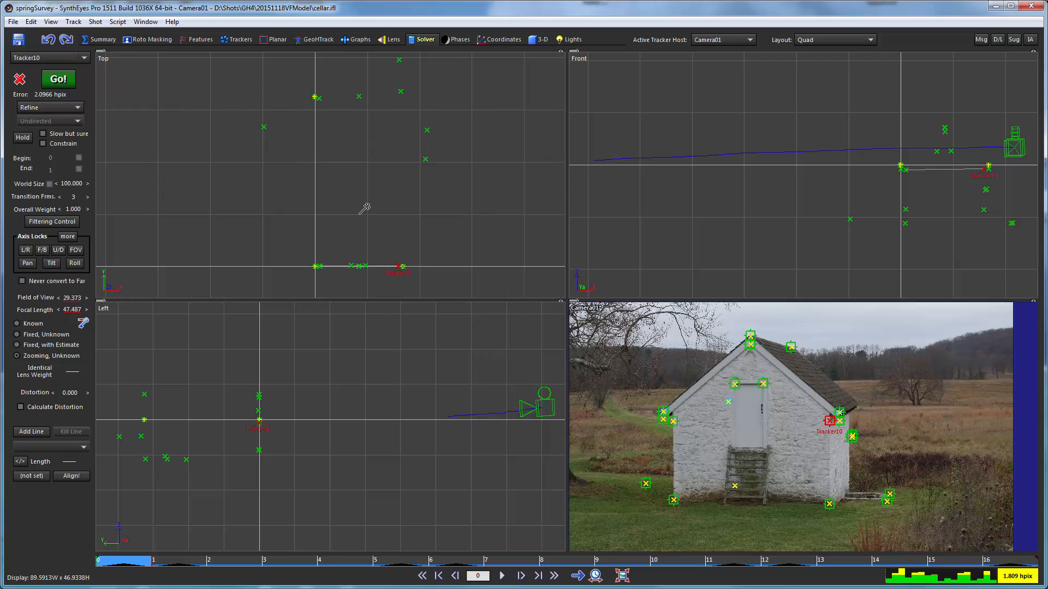
- Create a box about 15 by 32 over the building footprint, starting at the front wall corner, and raise it to about 8 high
left_click(317, 267)
left_click_drag(316, 267, 397, 98)
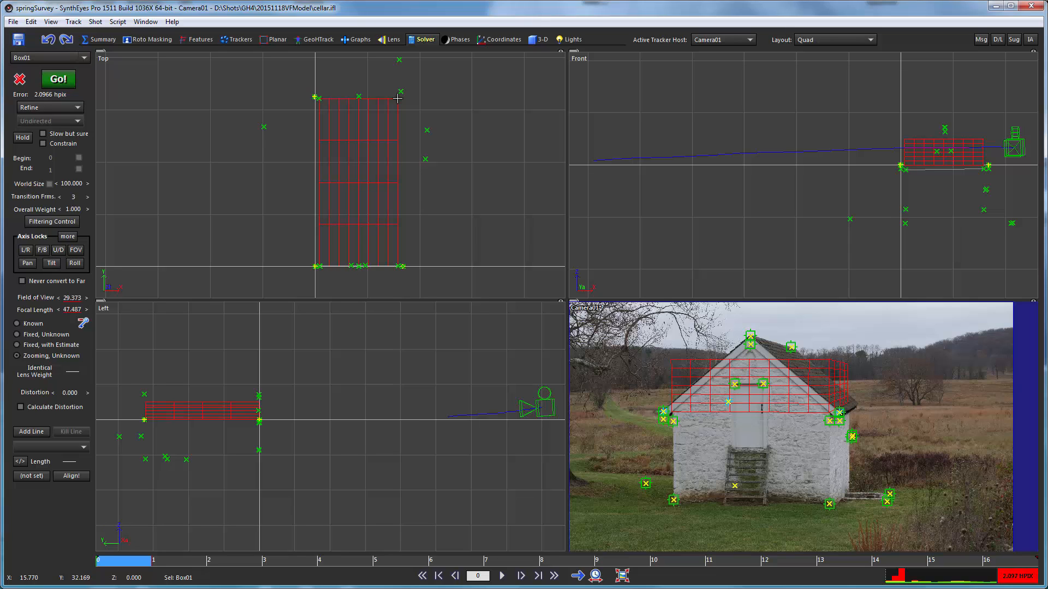
left_click_drag(397, 99, 399, 57)
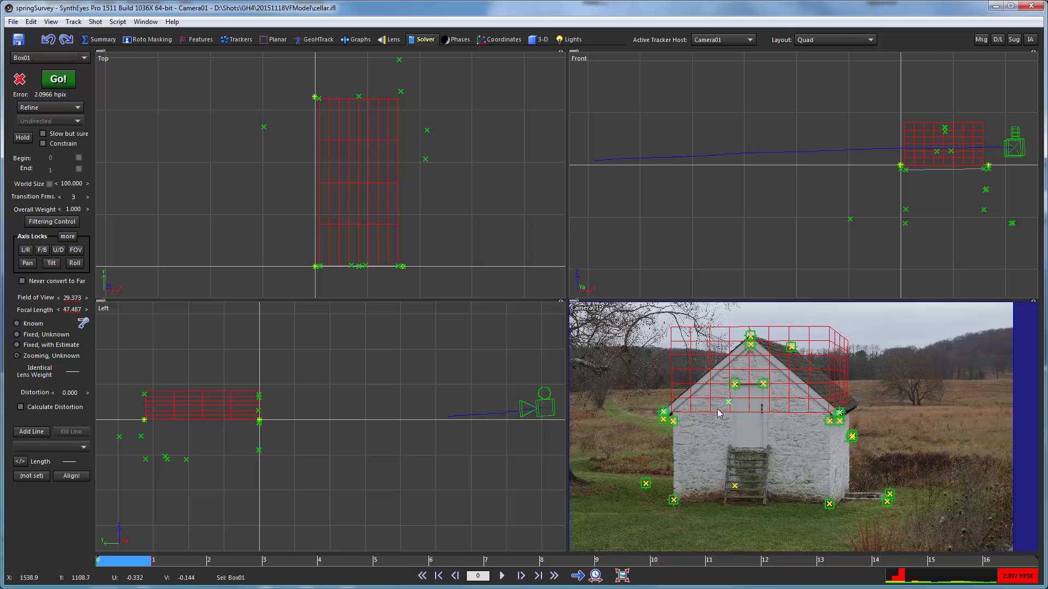
- Switch to the Quad Perspective layout and rotate the box upside down so it extends downward over the building's walls
left_click(797, 39)
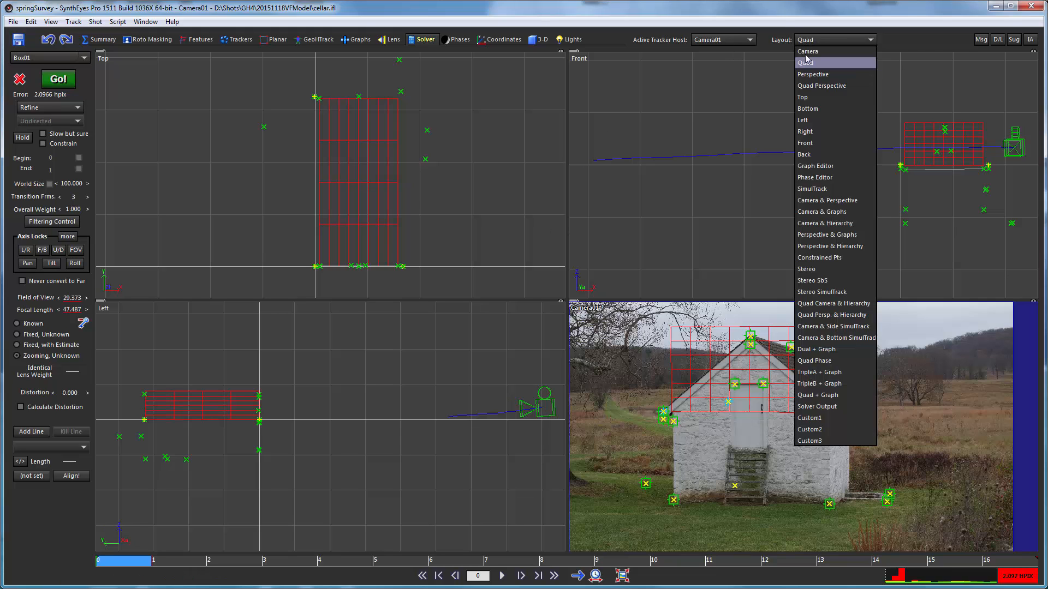
left_click(818, 84)
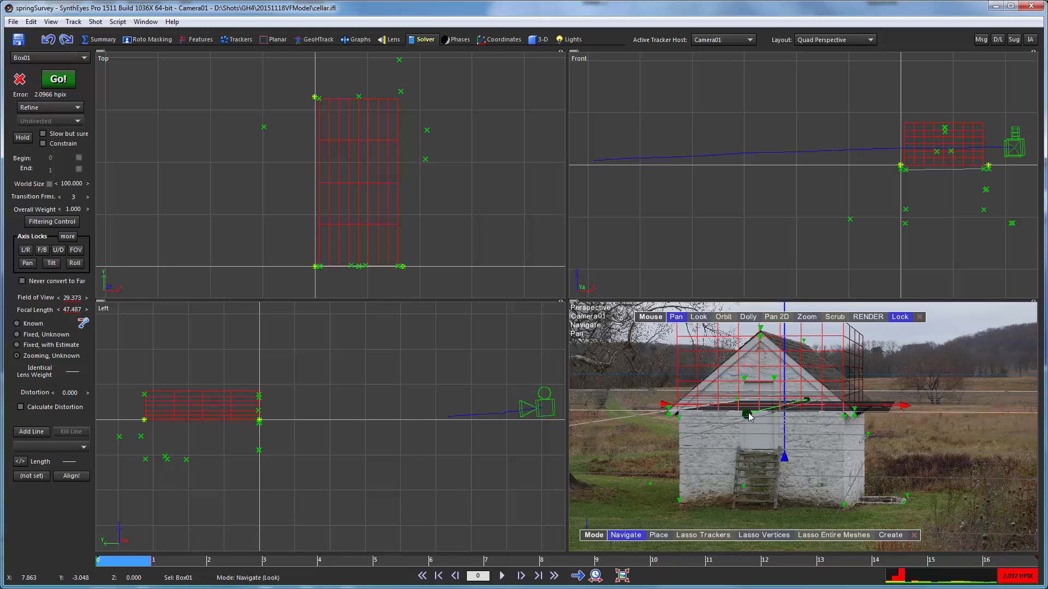
left_click_drag(749, 416, 703, 494)
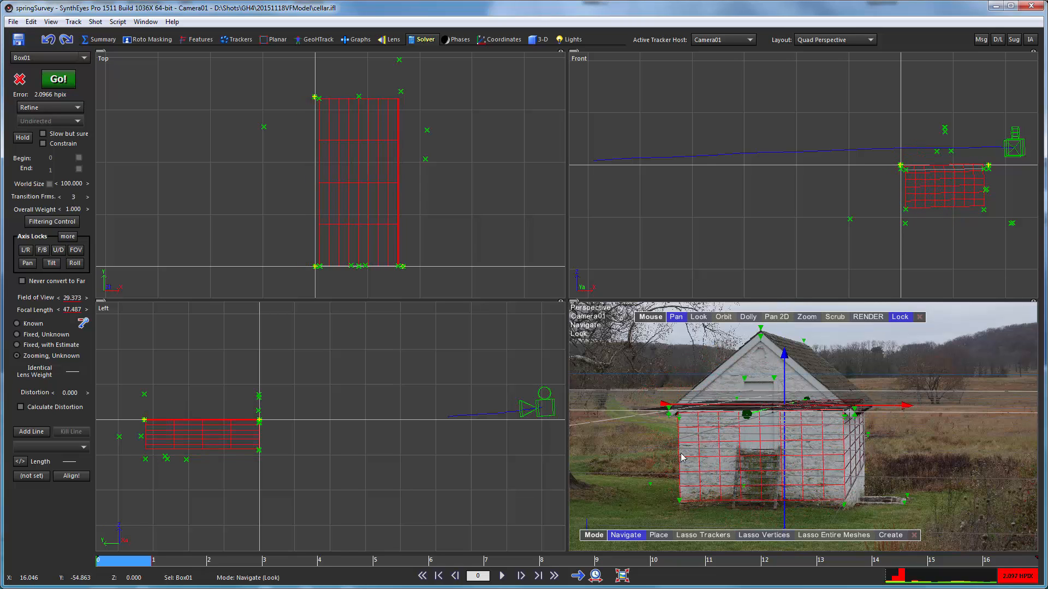
- Set the box's third rotation value to exactly 180, and scrub to frame 16 to check its fit on the building
left_click(537, 40)
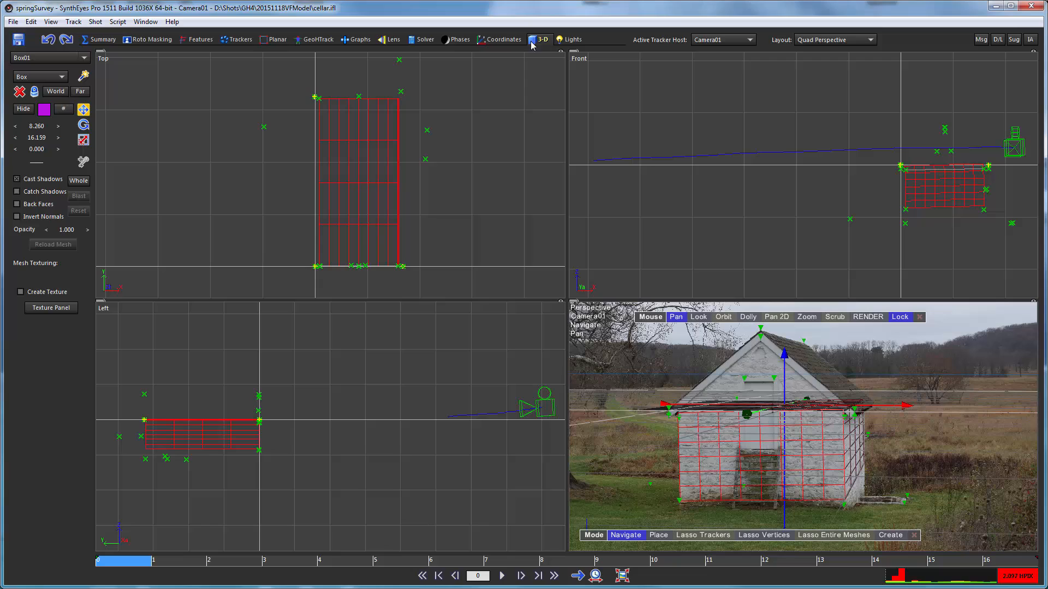
left_click(84, 125)
left_click(32, 148)
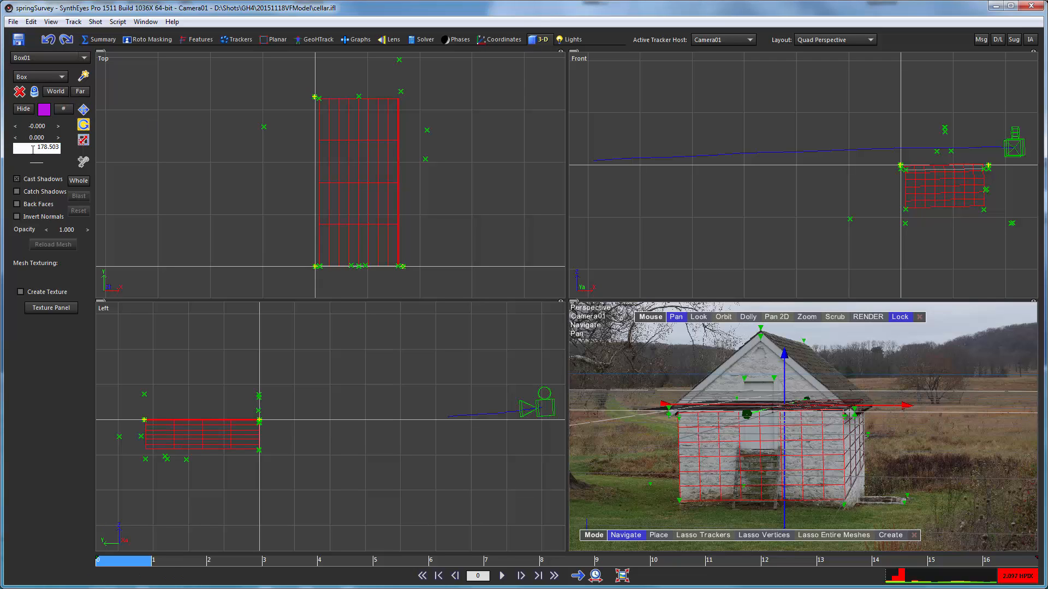
left_click_drag(32, 149, 96, 146)
type("180")
key("Return")
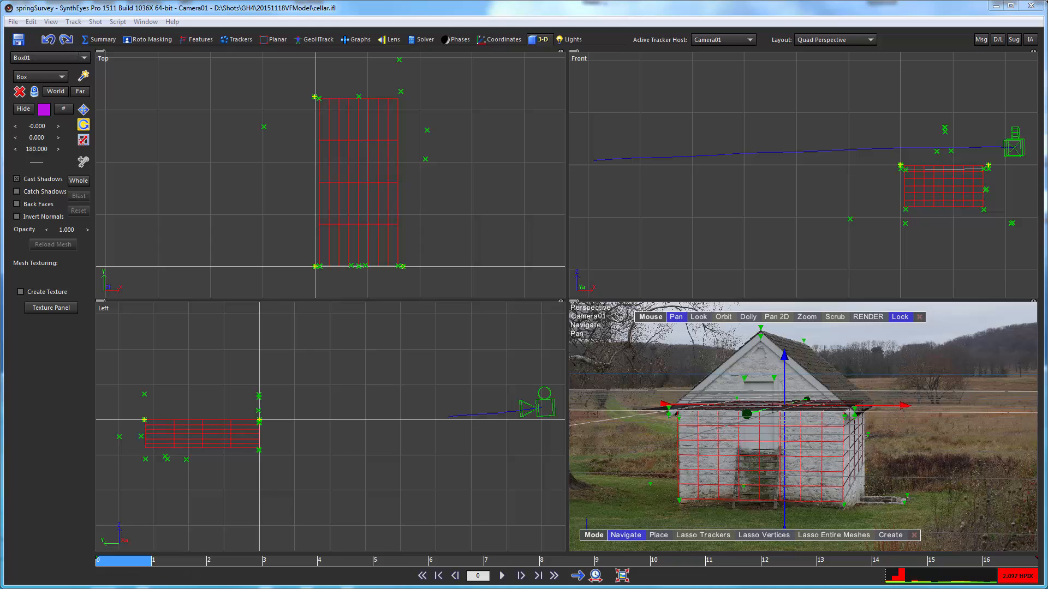
left_click(205, 561)
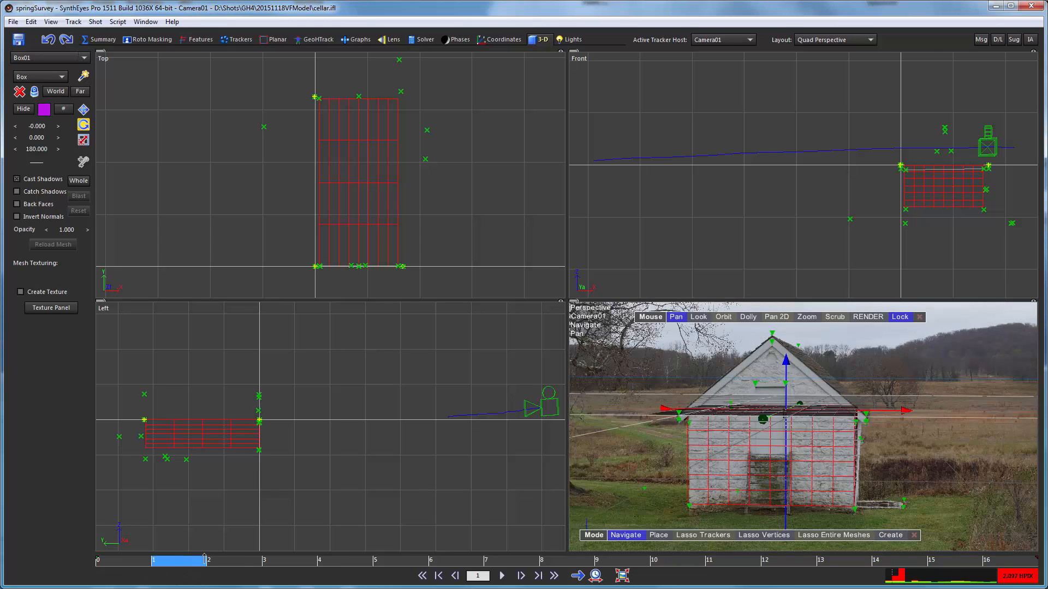
left_click_drag(205, 559, 1041, 548)
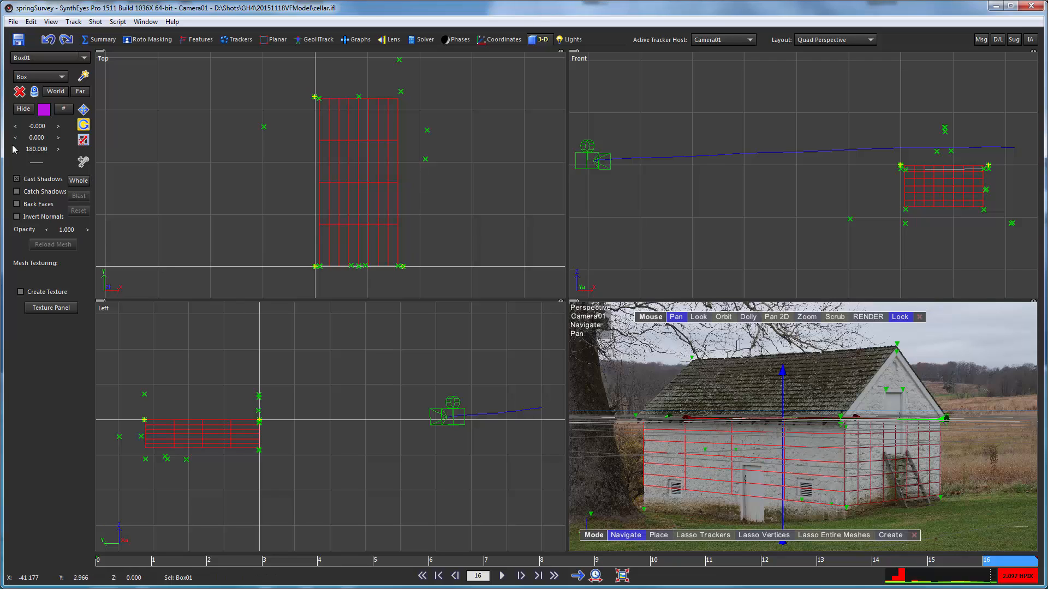
- Set the box's Y segment count to 16 and display its scale values to check the dimensions
left_click(64, 109)
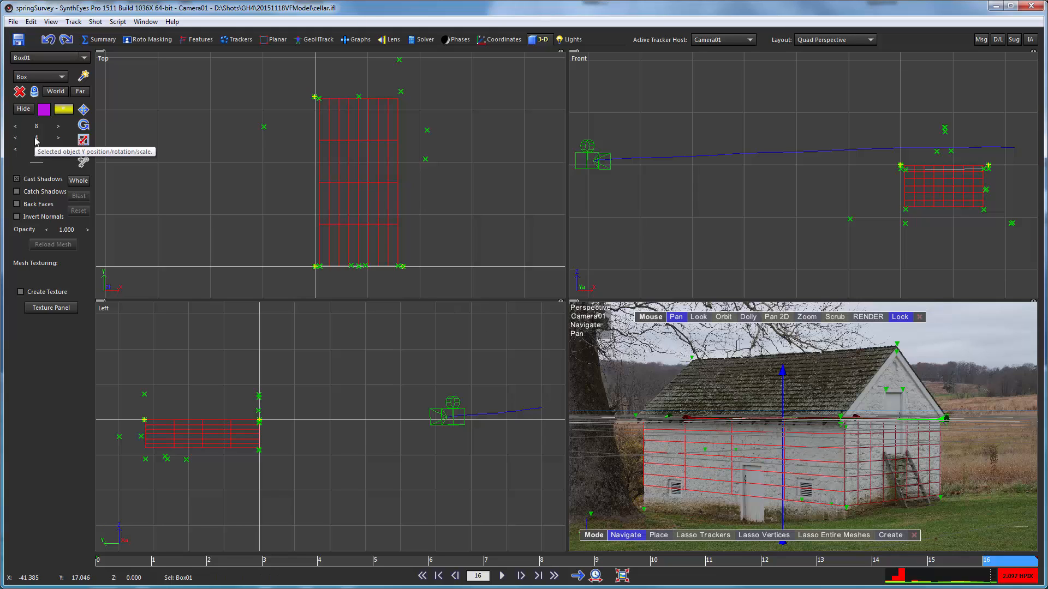
left_click_drag(35, 138, 73, 151)
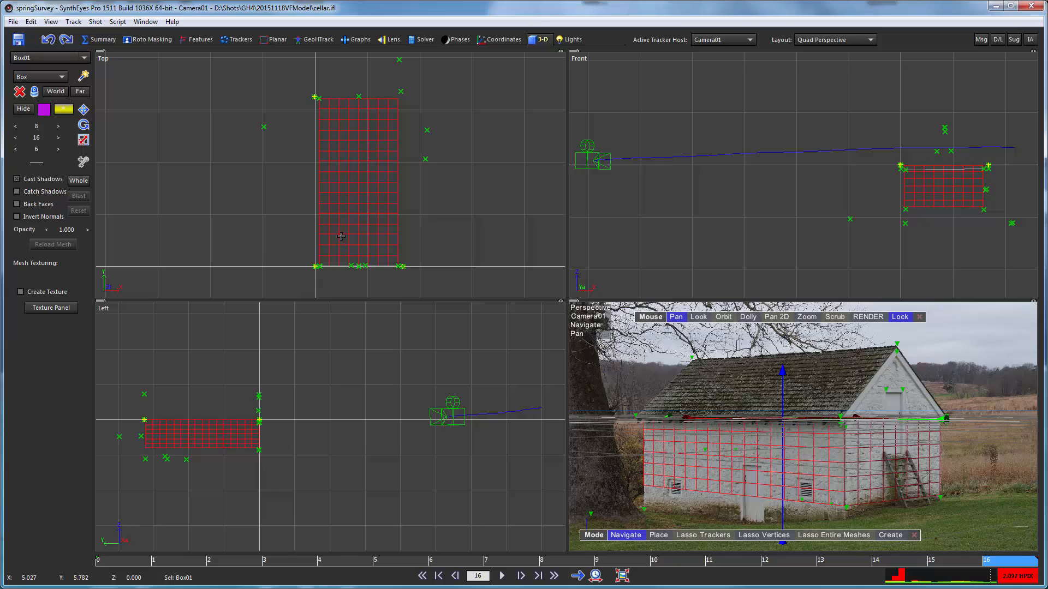
left_click(83, 141)
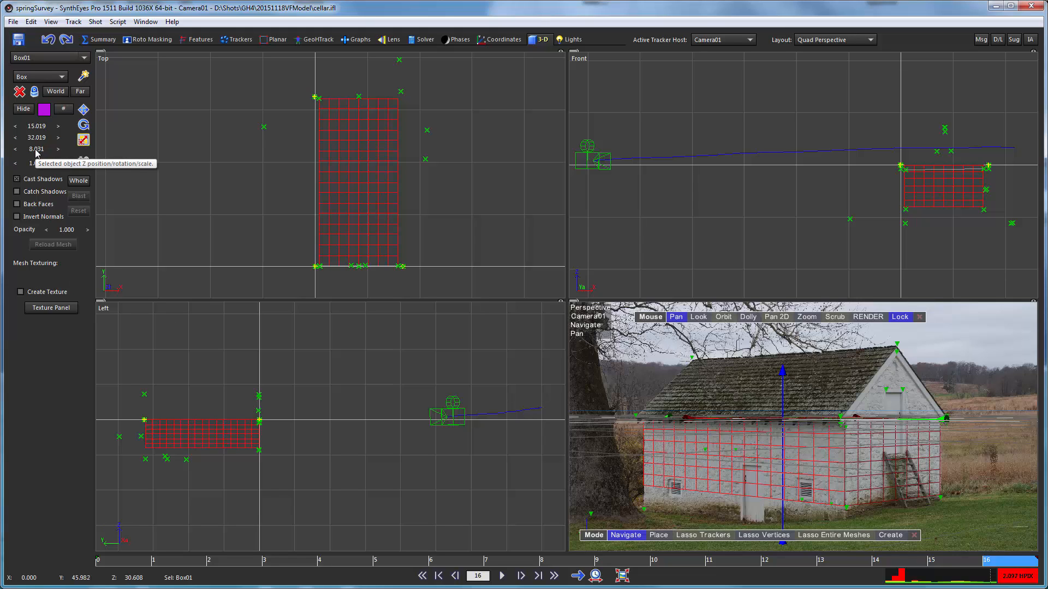
- Increase the box's Z scale to 11.151 so its lower edge meets the ground tracker at the far wall corner
left_click_drag(36, 153, 728, 205)
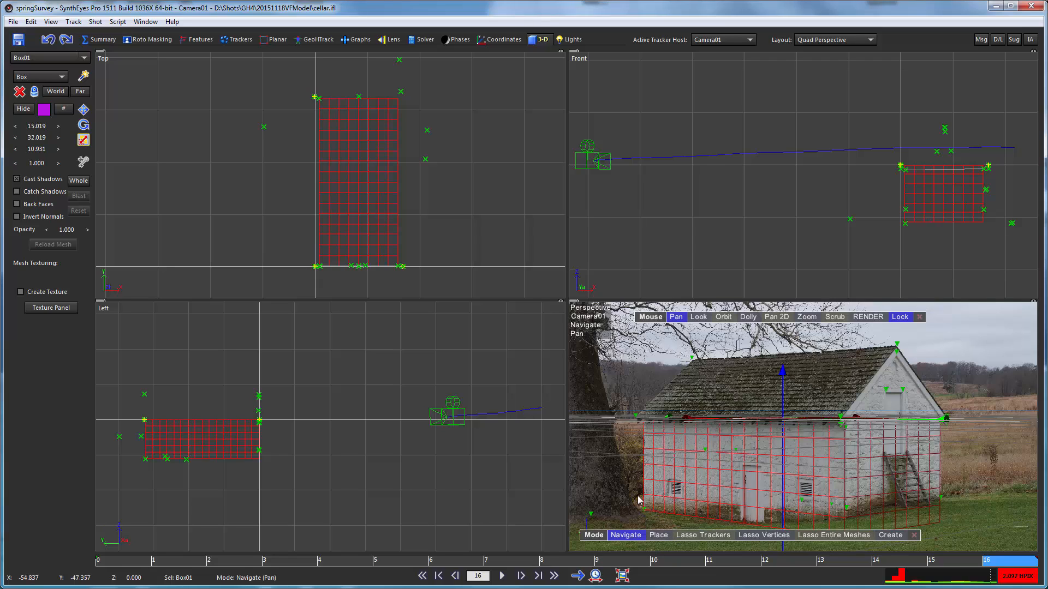
scroll(643, 524, "up", 6)
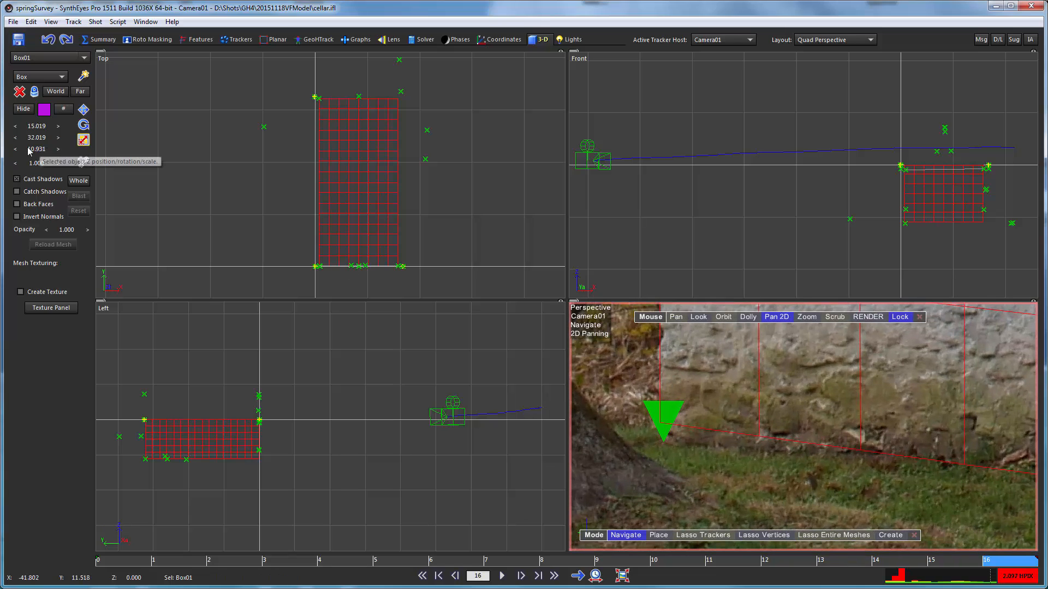
left_click_drag(30, 149, 80, 156)
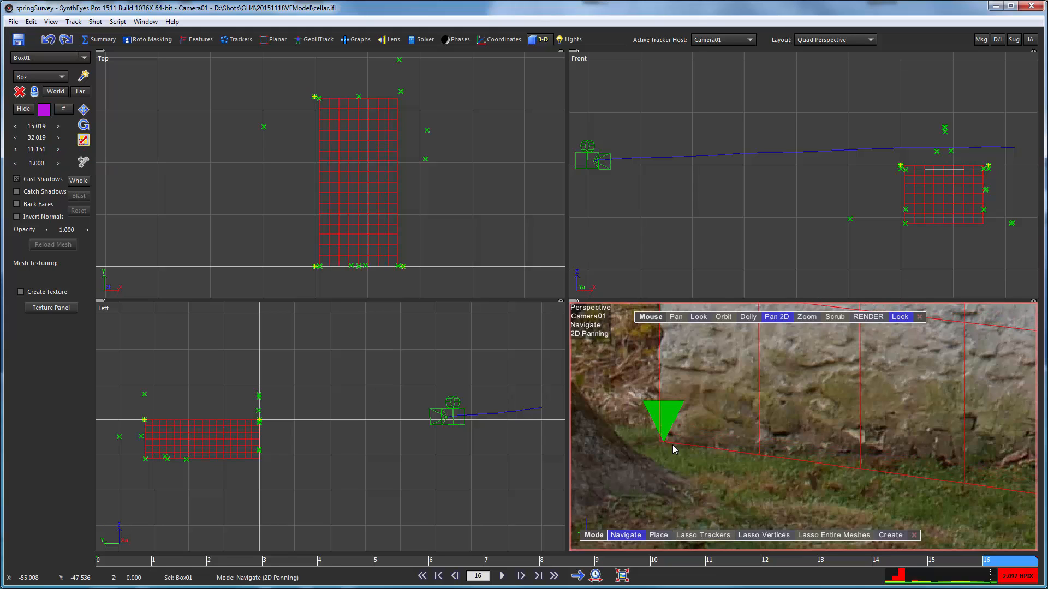
left_click(774, 318)
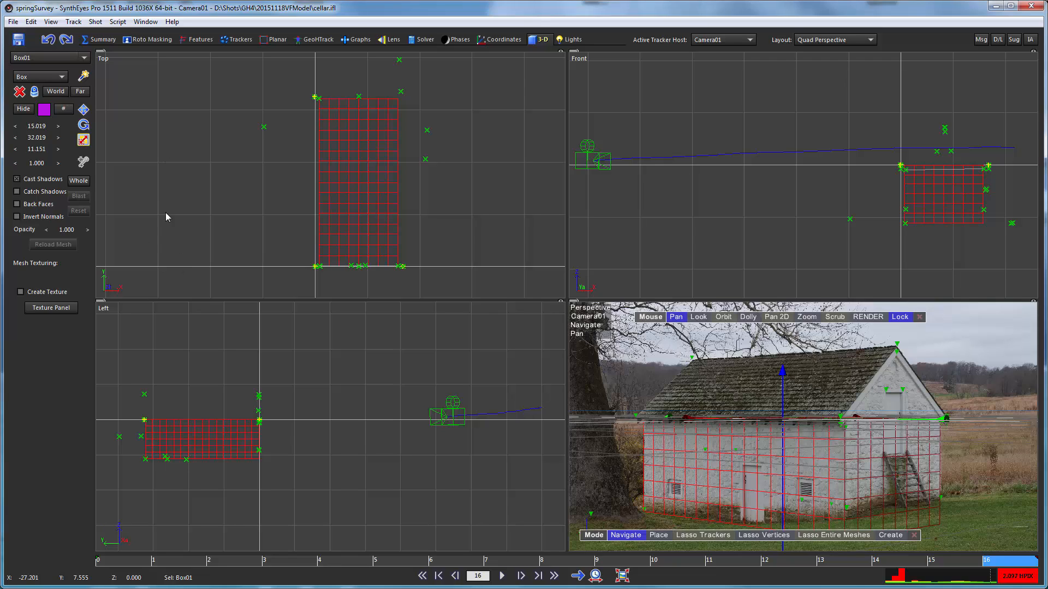
- Set the box's X scale to exactly 15 and check its width against the gable wall at frame 1
double_click(34, 126)
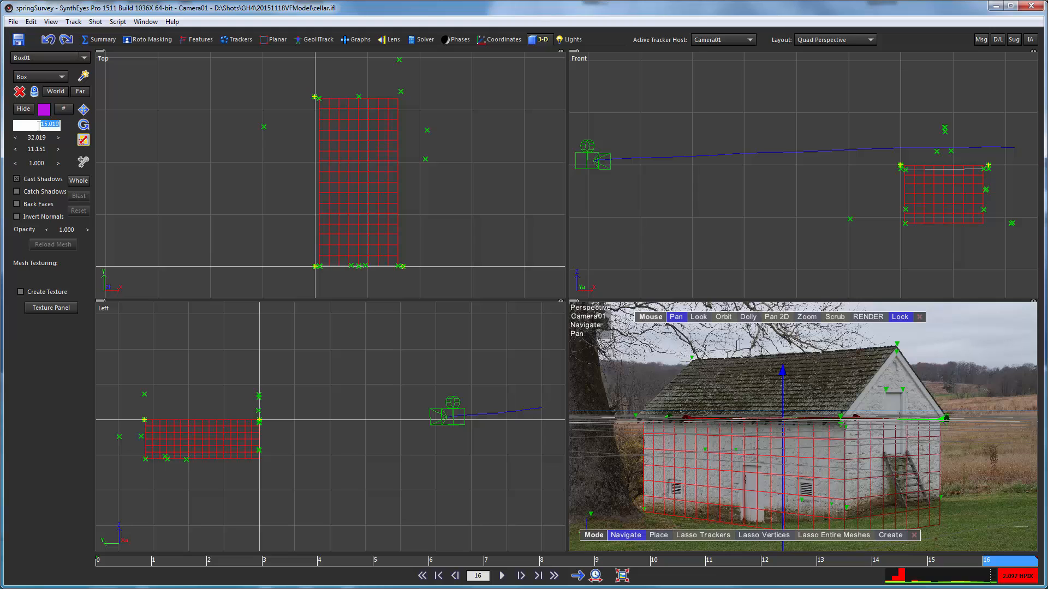
type("15")
key("Return")
left_click(161, 563)
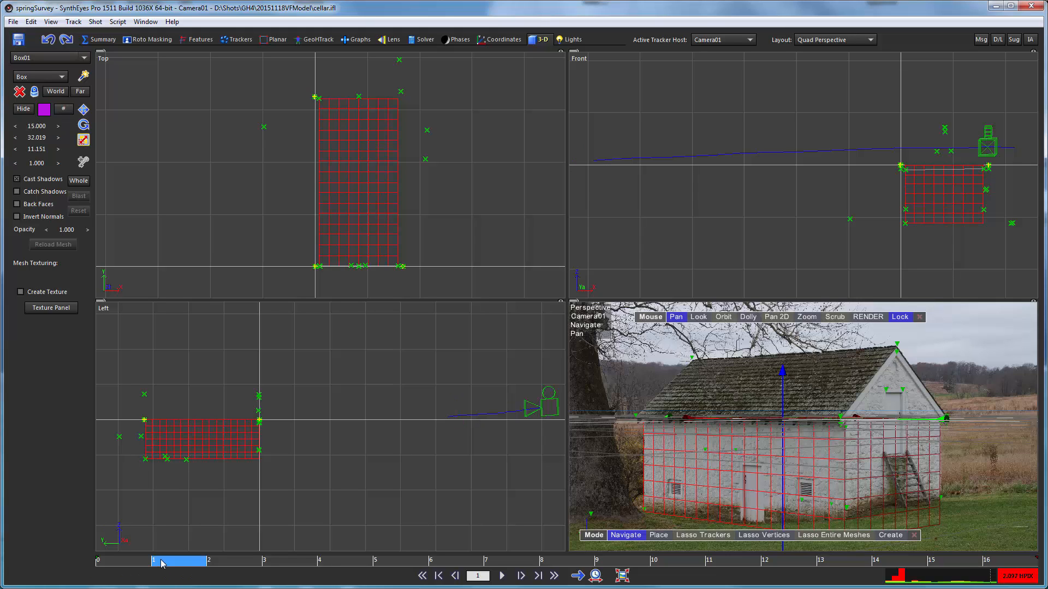
left_click_drag(161, 560, 186, 560)
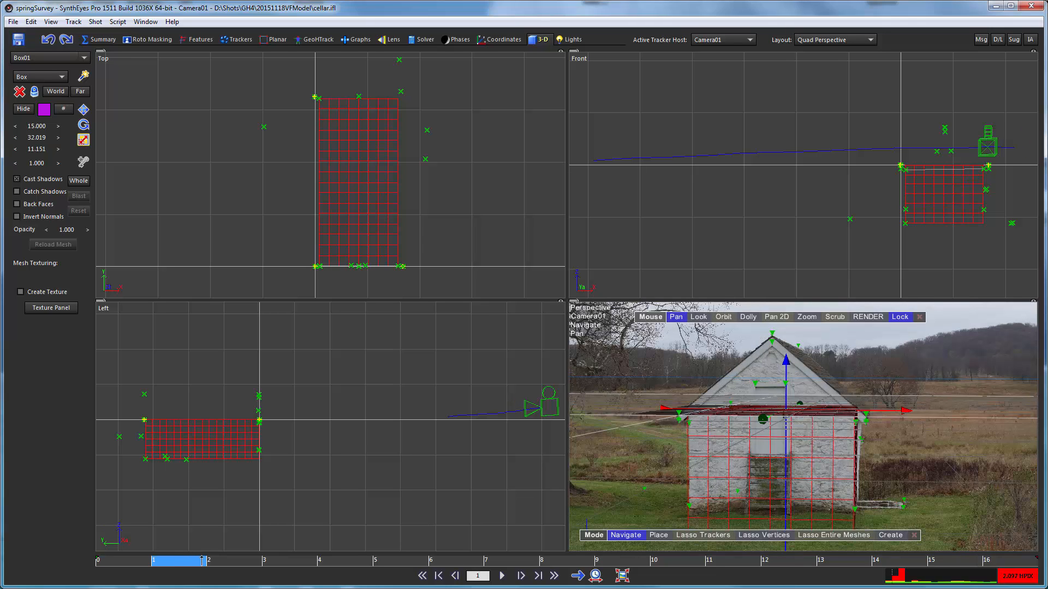
right_click_drag(776, 467, 782, 407)
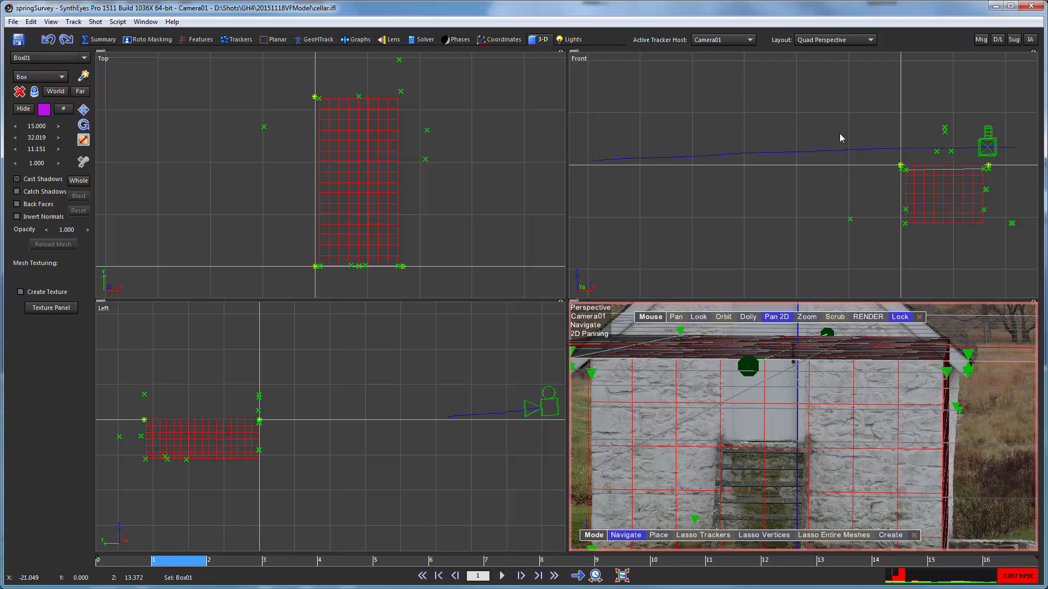
left_click(778, 317)
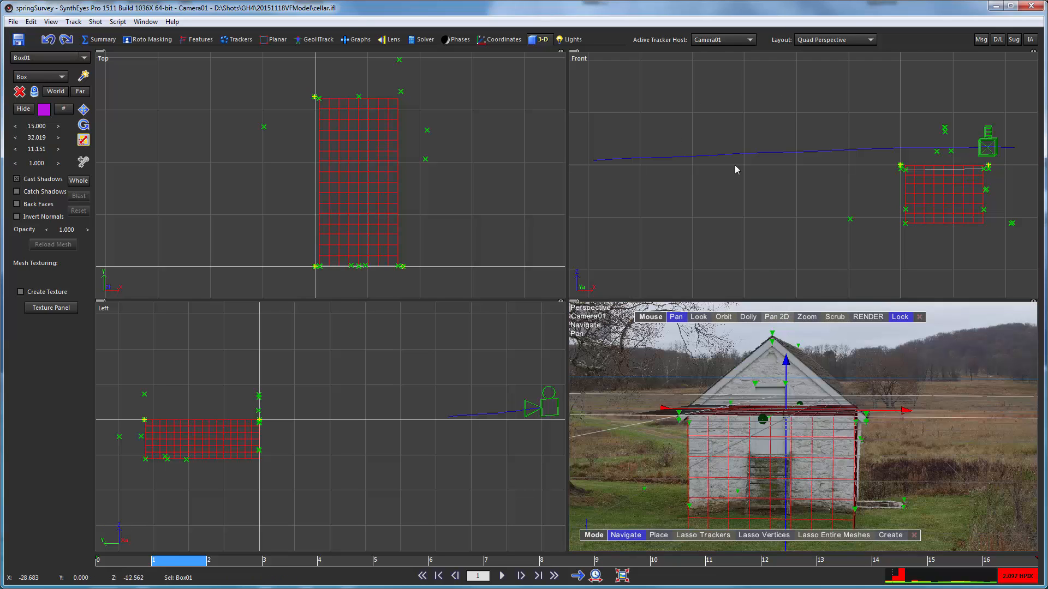
- Switch to the Perspective layout and nudge the box slightly along X toward the gable wall's corners, checking it at frames 0 and 16
left_click(795, 40)
left_click(807, 72)
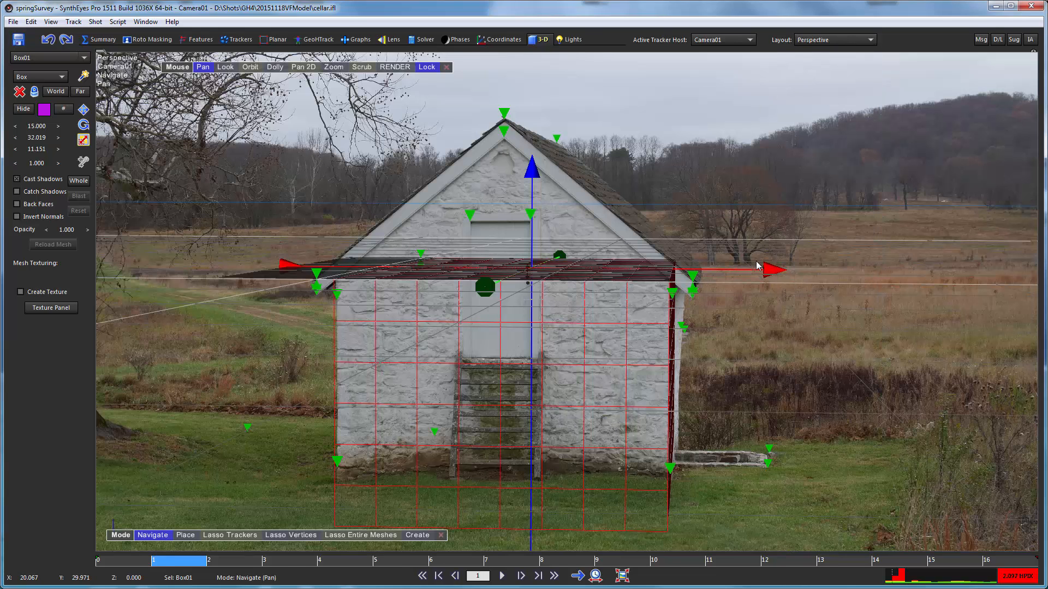
left_click_drag(765, 270, 770, 269)
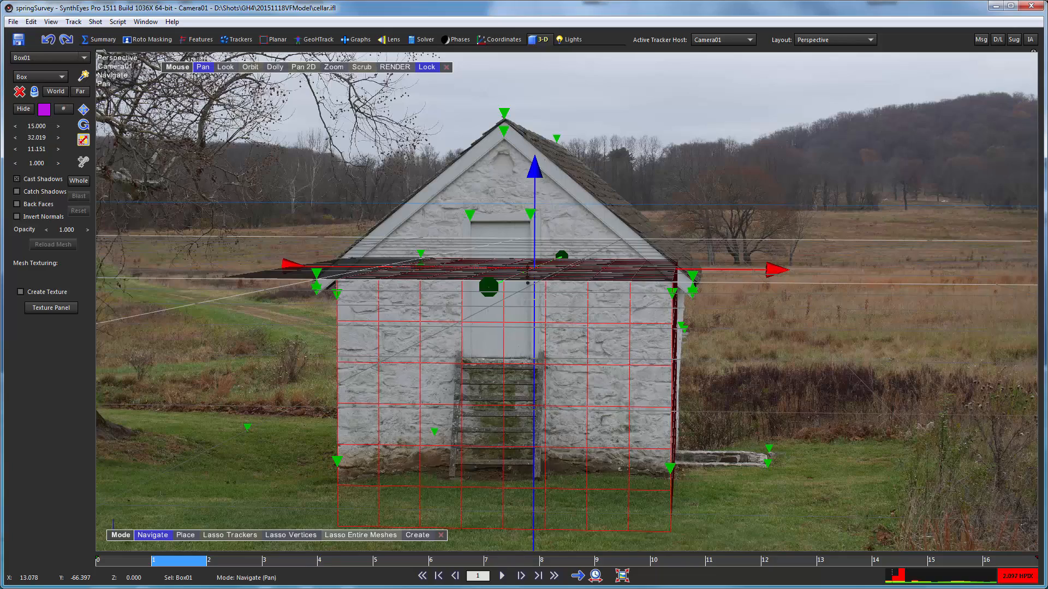
left_click(126, 562)
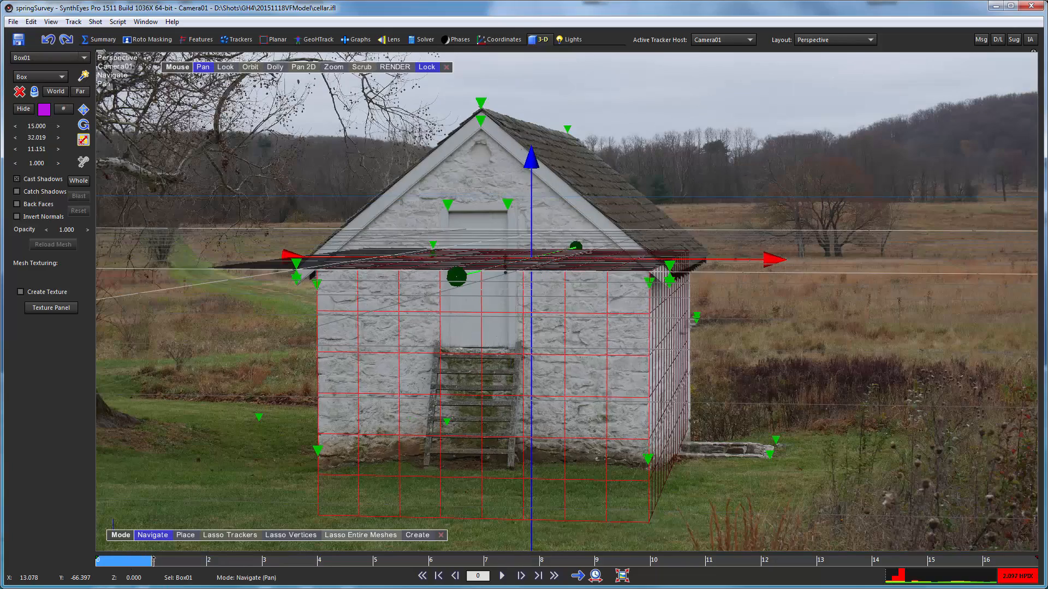
left_click_drag(153, 561, 1011, 535)
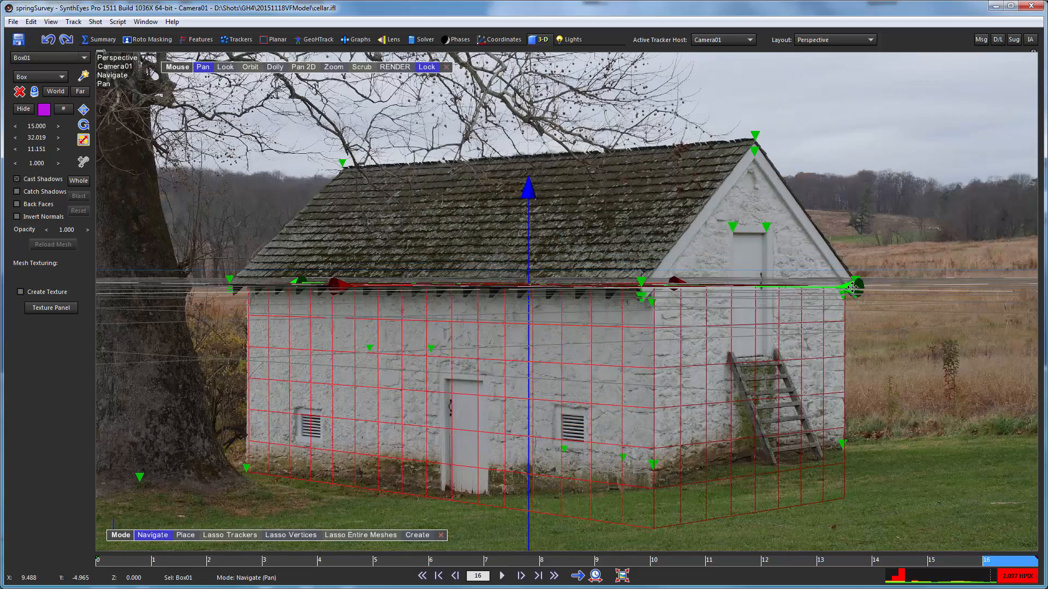
- Fine-tune the box's X position at frame 0 with a slight shift back, and scrub through the frames to verify the fit
left_click(121, 562)
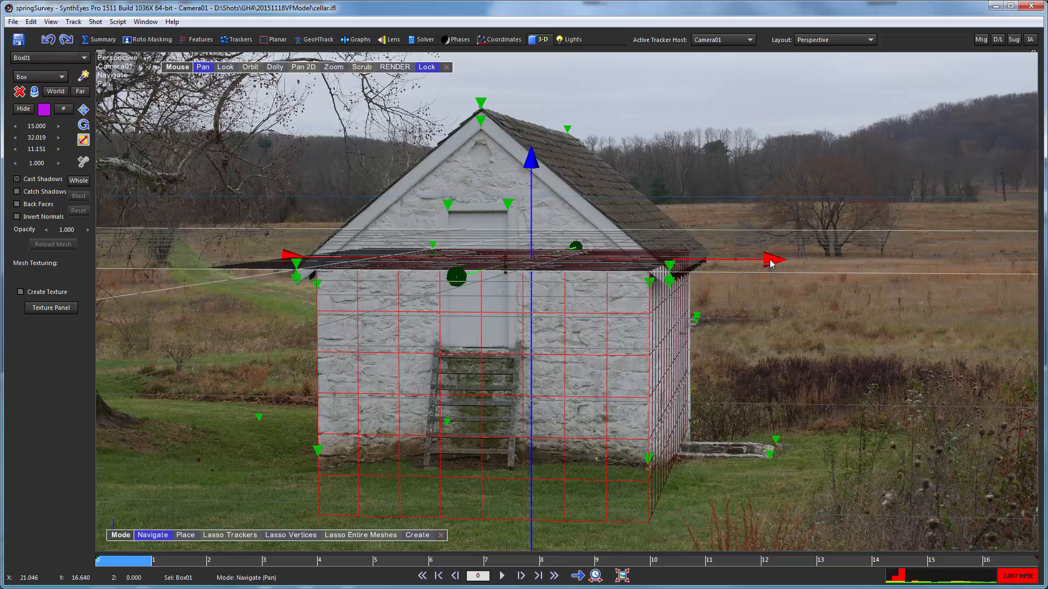
left_click_drag(776, 262, 767, 260)
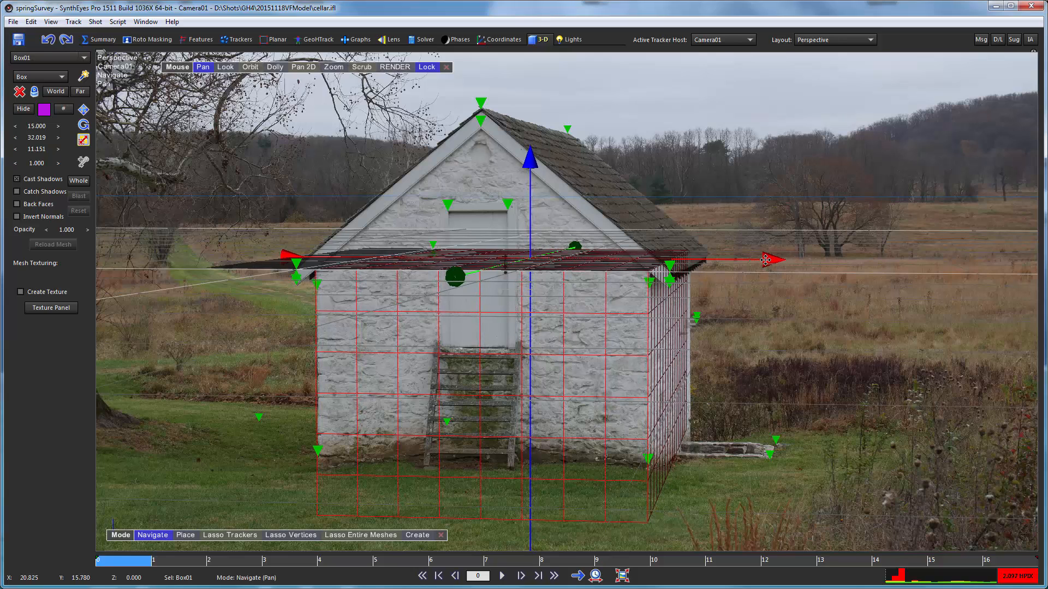
left_click_drag(180, 562, 1033, 516)
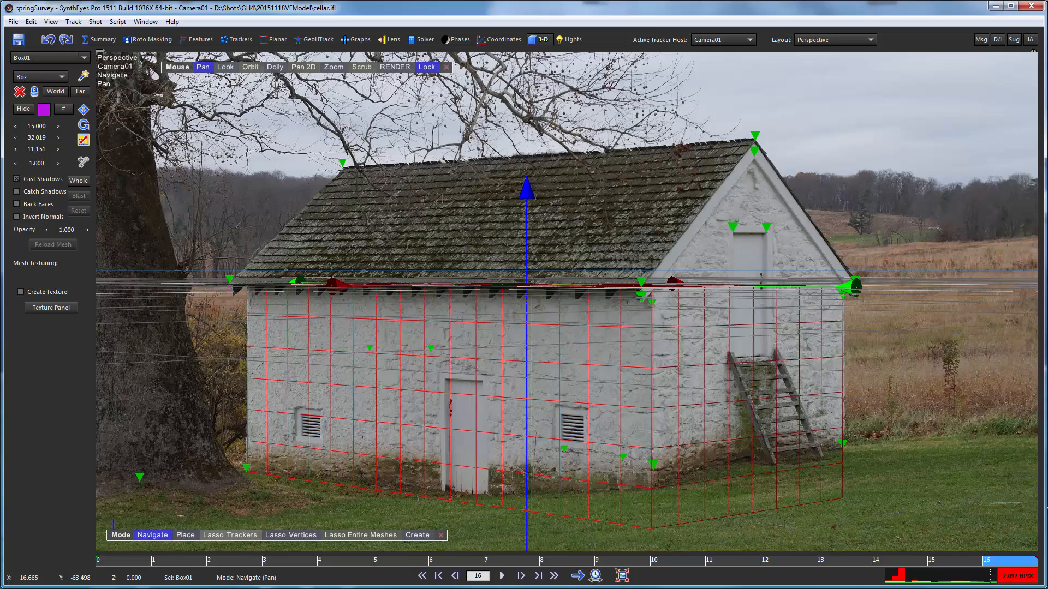
left_click_drag(1007, 523, 67, 585)
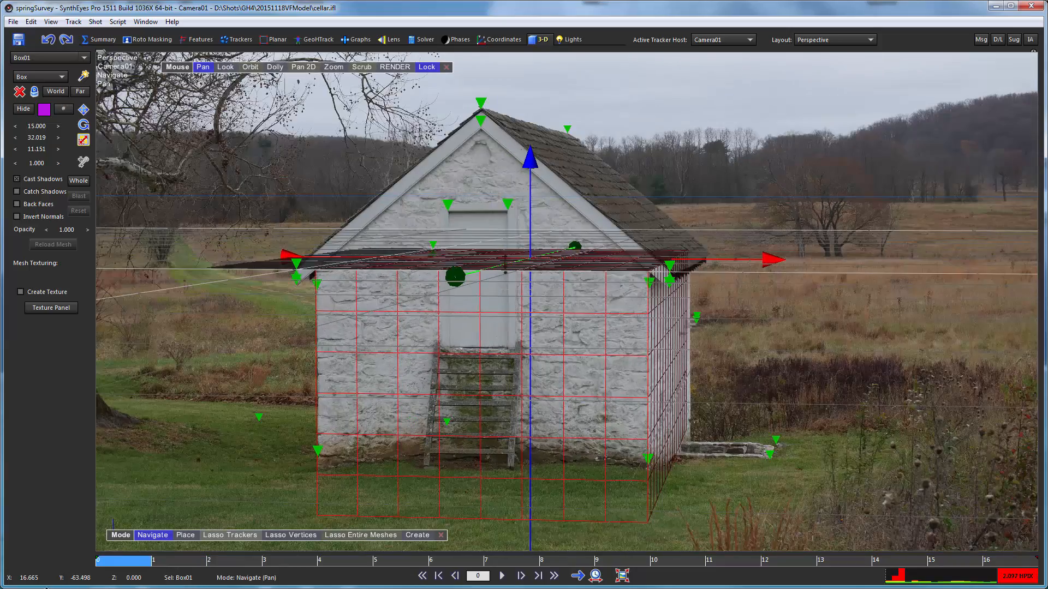
left_click_drag(101, 559, 961, 554)
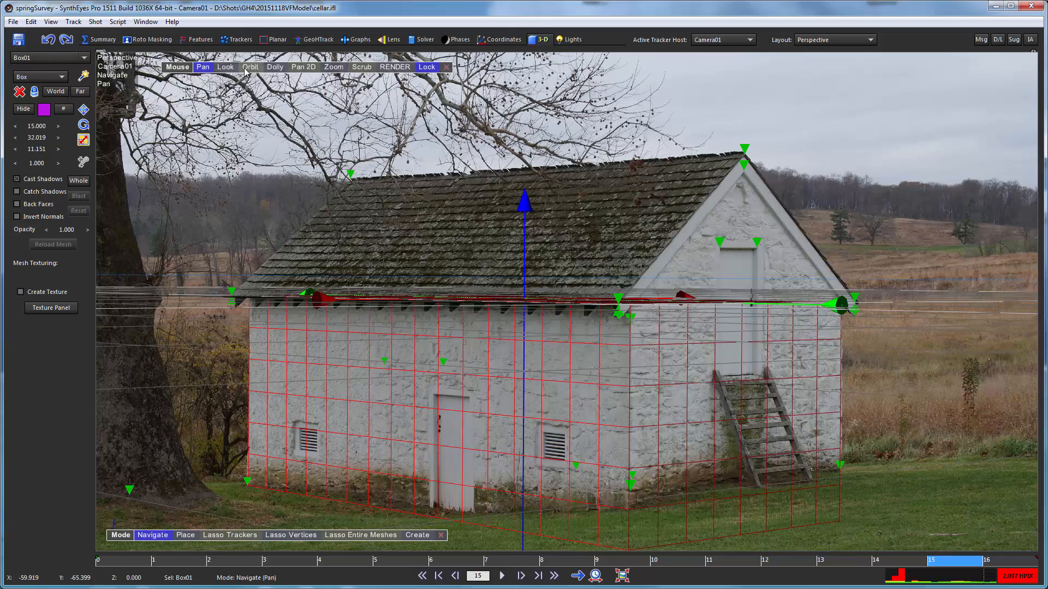
- Unlock the view from the camera, show the GeoHTrack toolbar, move the box's pivot to its gable-wall end with Edit Pivots, and relock the view
left_click_drag(244, 70, 427, 87)
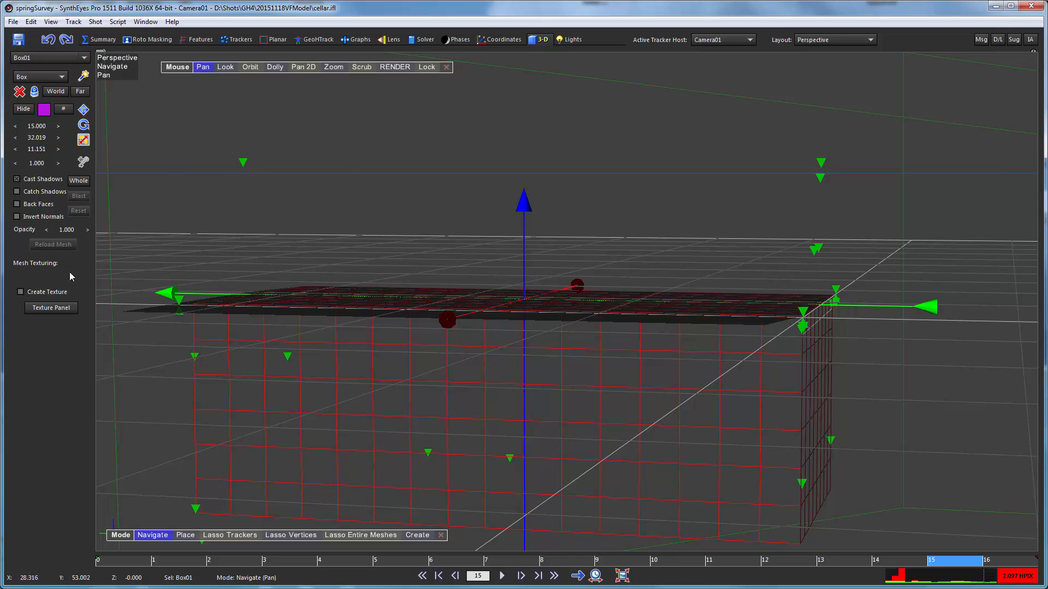
right_click(175, 151)
mouse_move(233, 224)
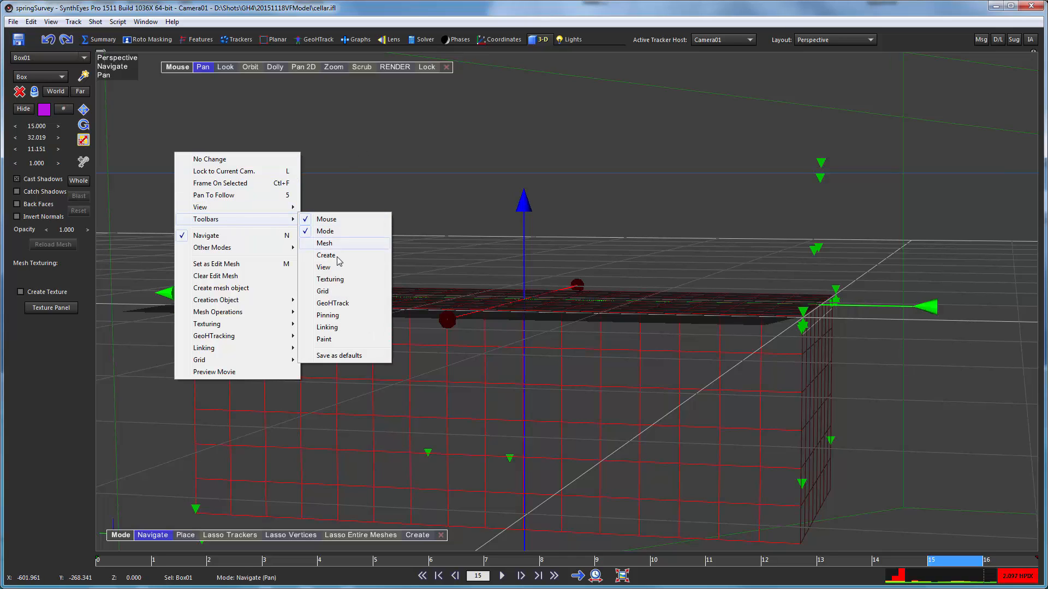
left_click(328, 303)
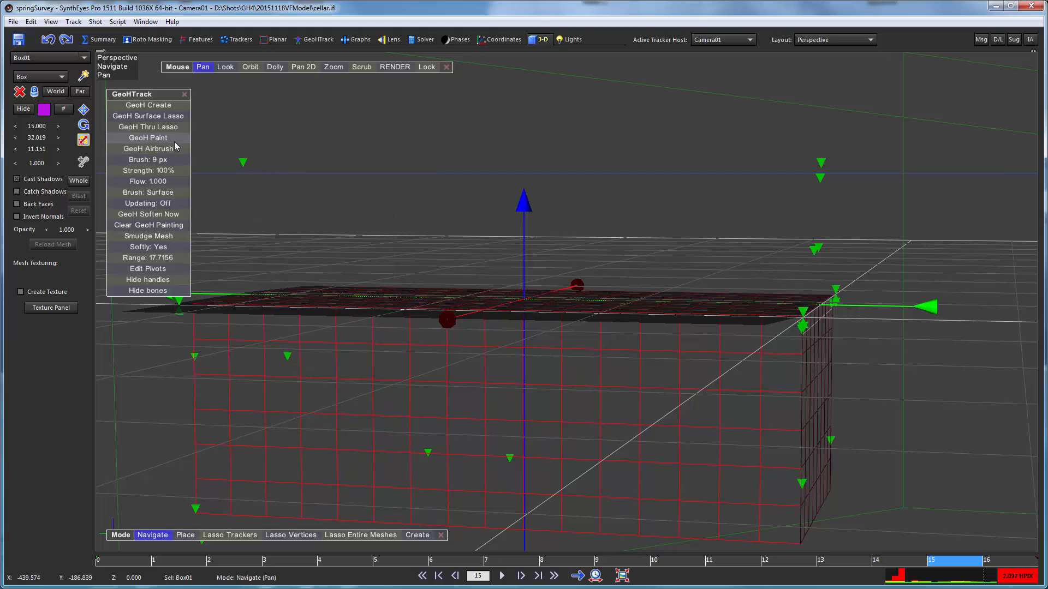
left_click(173, 269)
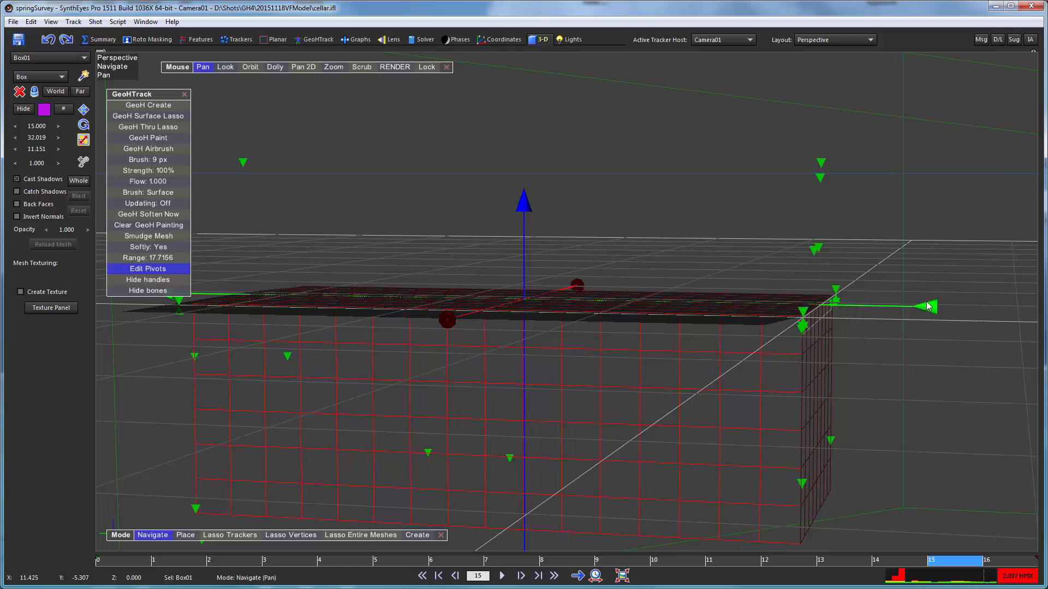
left_click_drag(929, 308, 1047, 312)
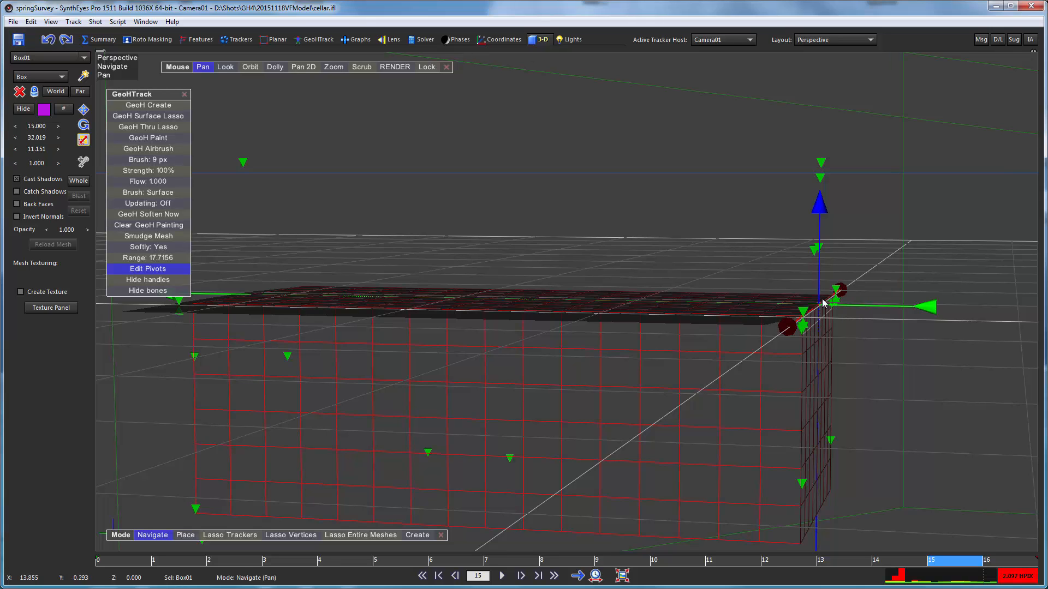
left_click(421, 67)
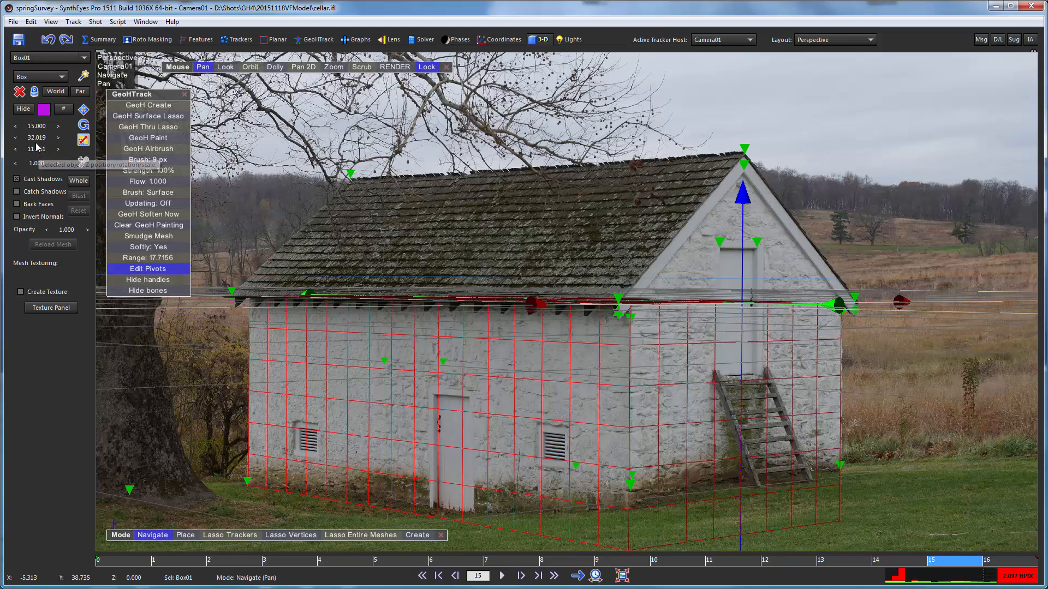
- Turn off pivot editing, set the box's Y scale to 31.999, and inspect the wall corners up close at frame 0
mouse_move(38, 140)
left_mouse_down()
mouse_move(130, 143)
mouse_move(21, 160)
mouse_move(47, 155)
left_mouse_up()
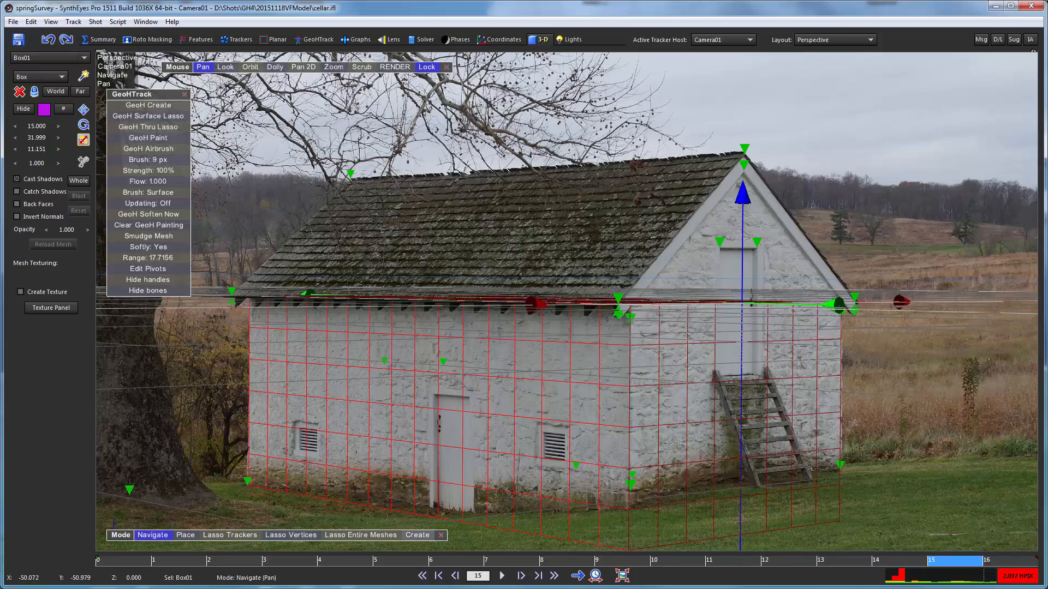
left_click_drag(123, 559, 108, 501)
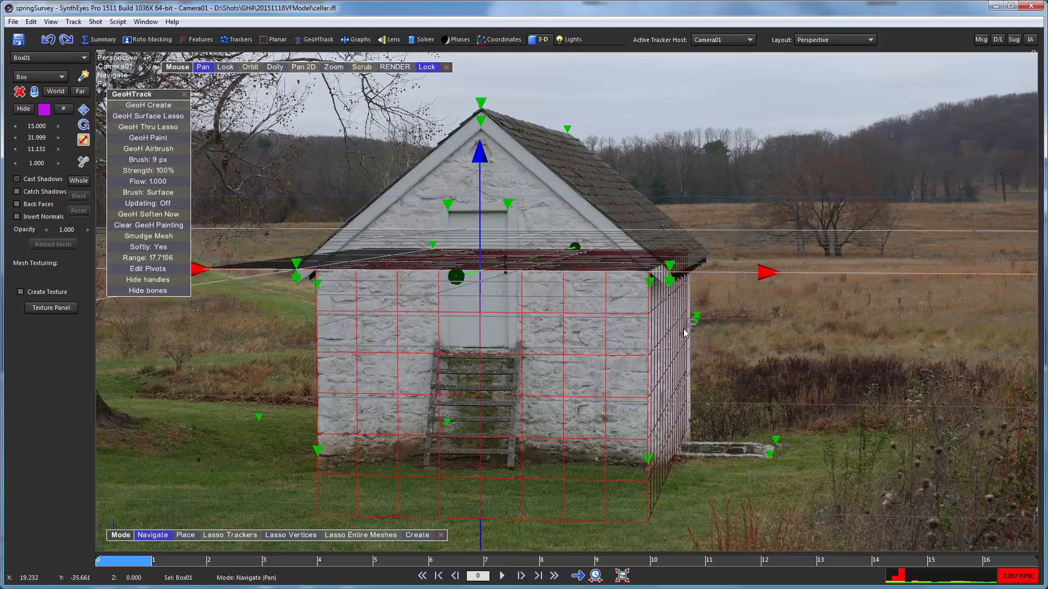
scroll(652, 322, "up", 5)
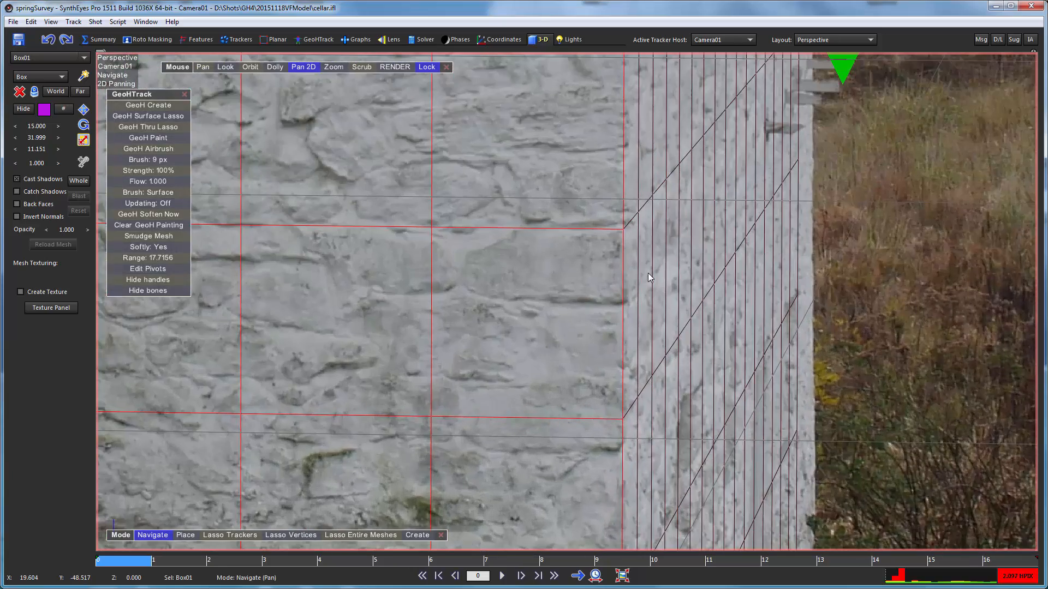
scroll(647, 273, "down", 5)
scroll(644, 390, "down", 3)
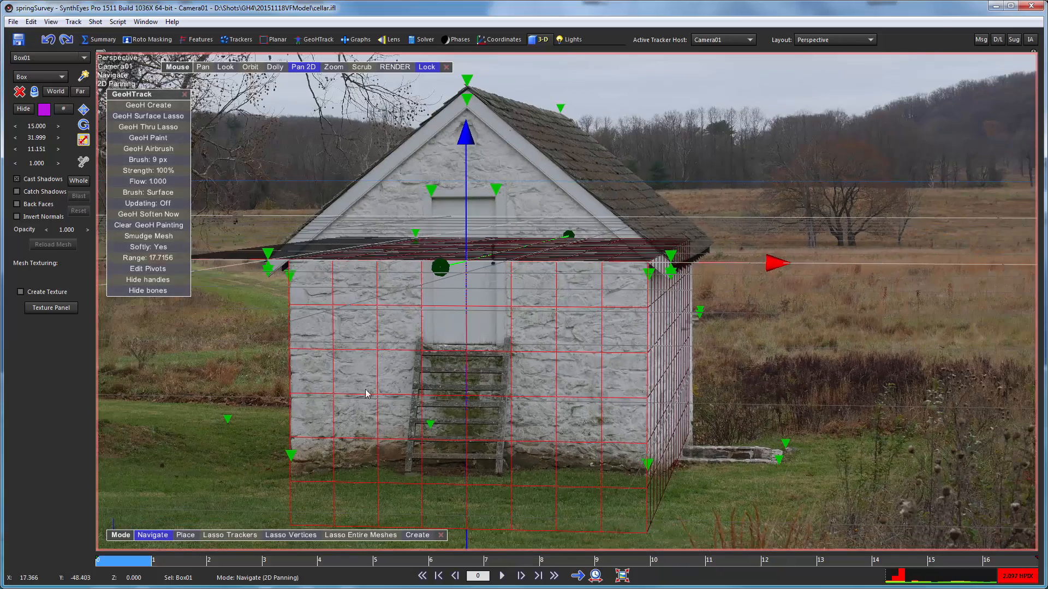
scroll(293, 274, "up", 5)
scroll(306, 308, "down", 4)
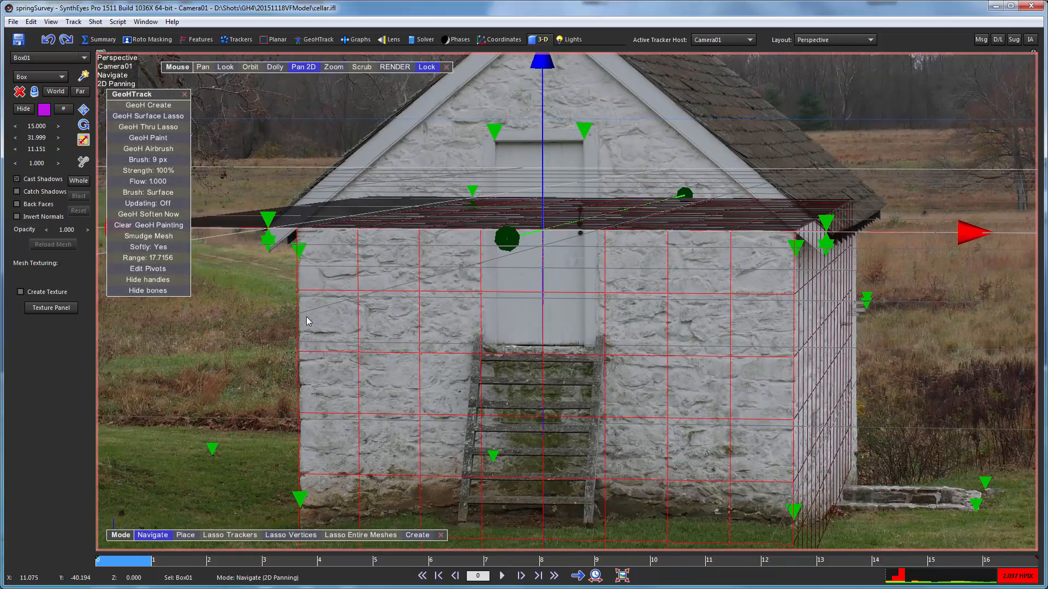
- Nudge the box slightly along X to match the gable wall's edges at frame 0, and compare the side wall at frame 16
left_click_drag(964, 235, 964, 230)
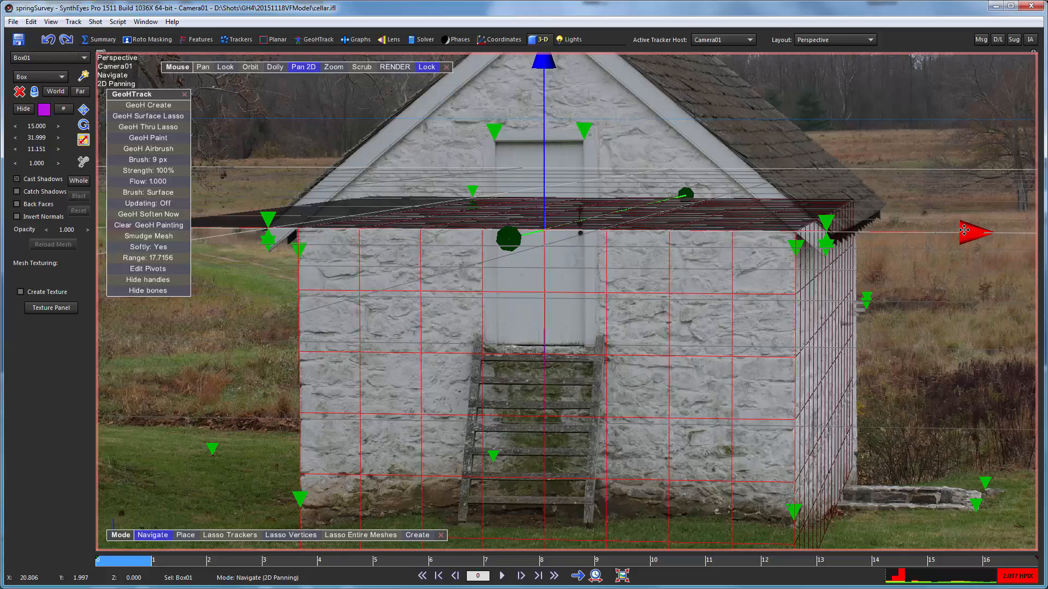
left_click_drag(170, 560, 999, 560)
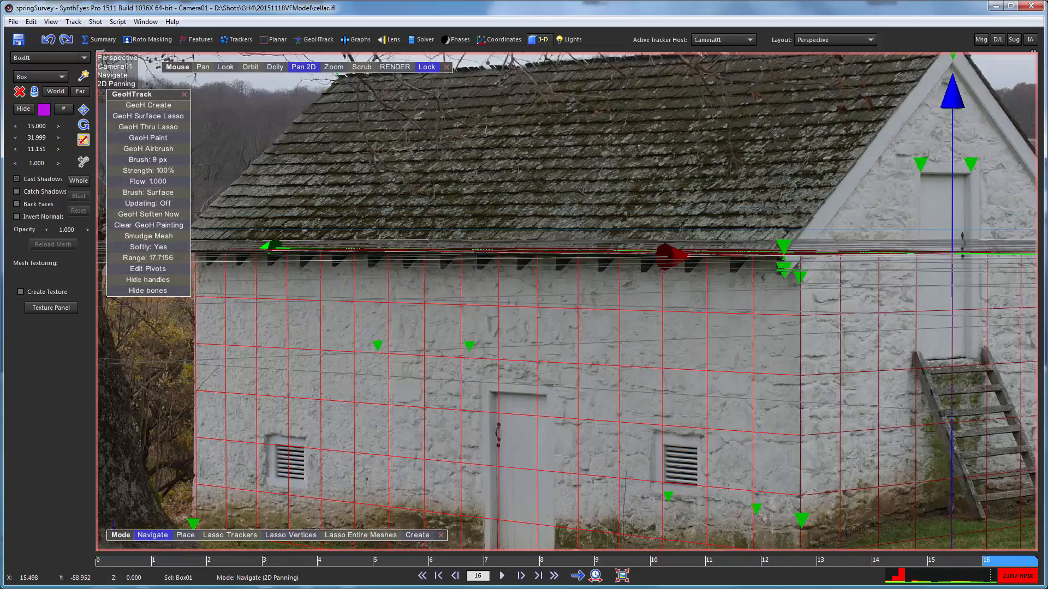
left_click_drag(963, 514, 41, 521)
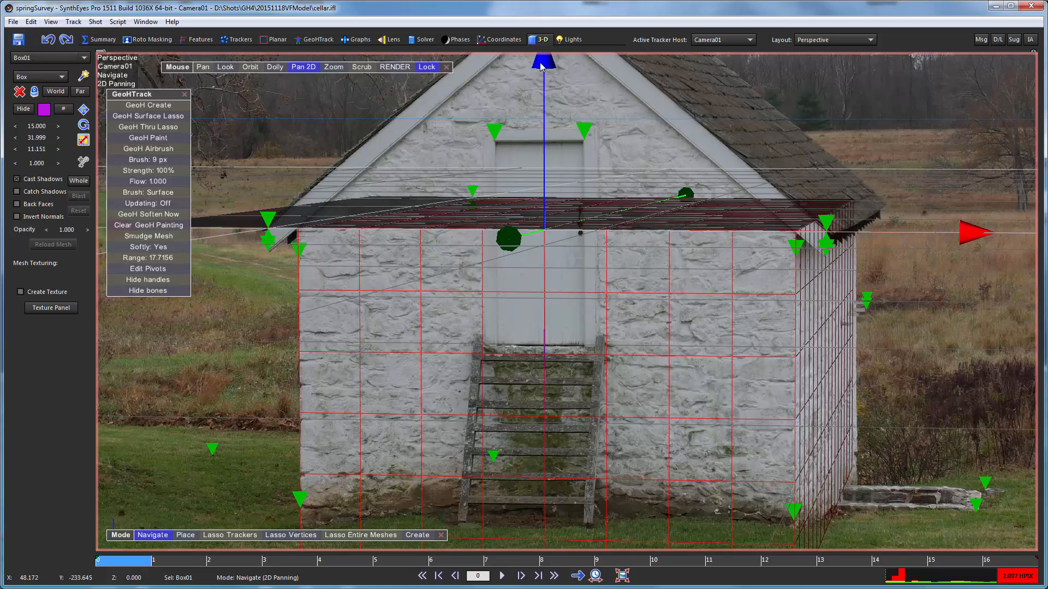
left_click_drag(542, 63, 549, 64)
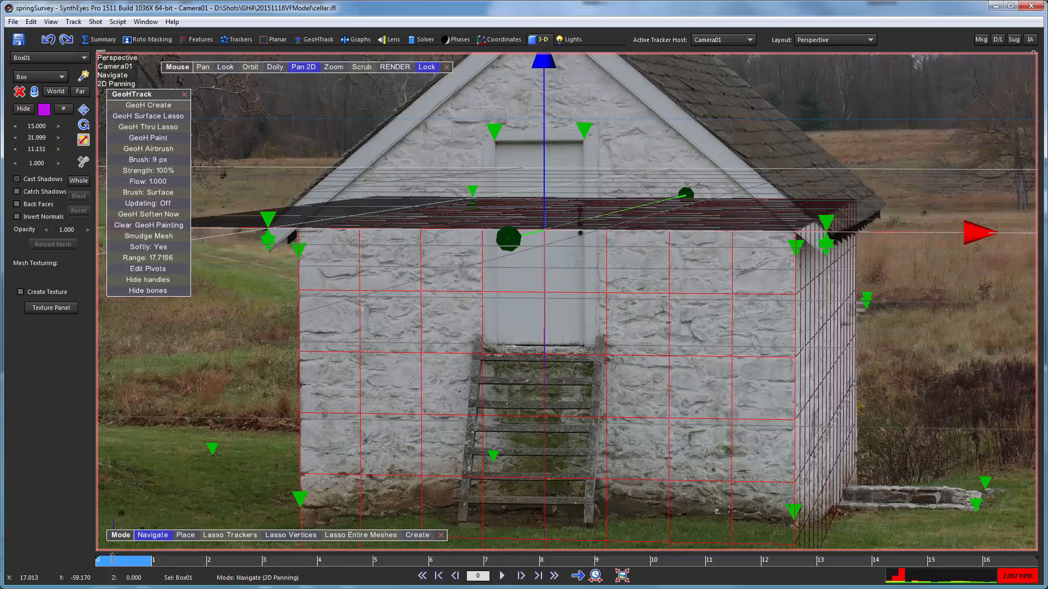
left_click_drag(87, 559, 996, 529)
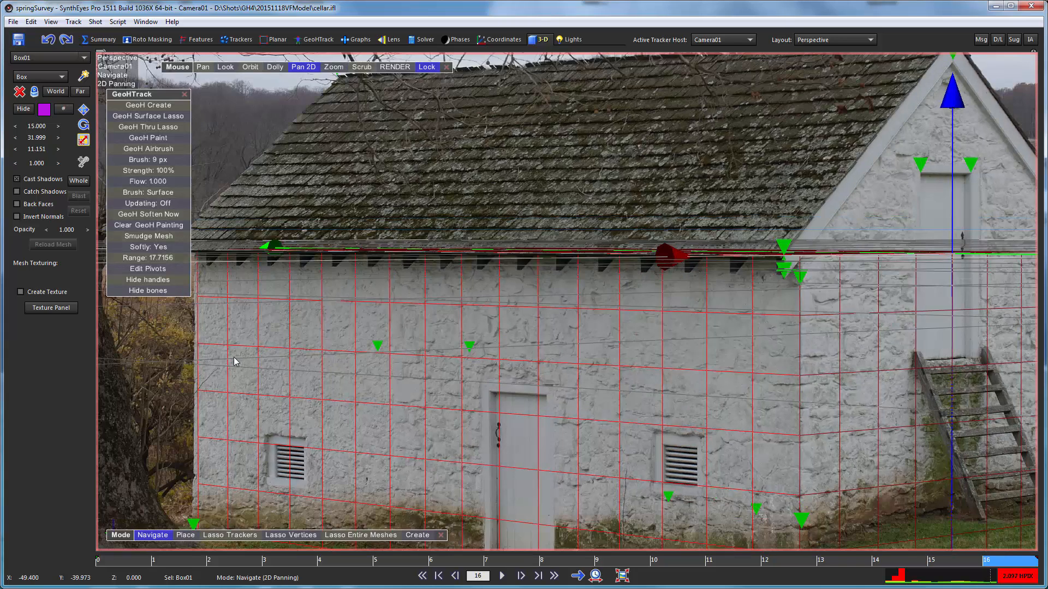
- Increase the box's Y scale to 32.249 to reach the side wall's far corner, and scrub between frames 0 and 16 to verify
left_click_drag(36, 148, 86, 128)
left_click_drag(345, 563, 118, 562)
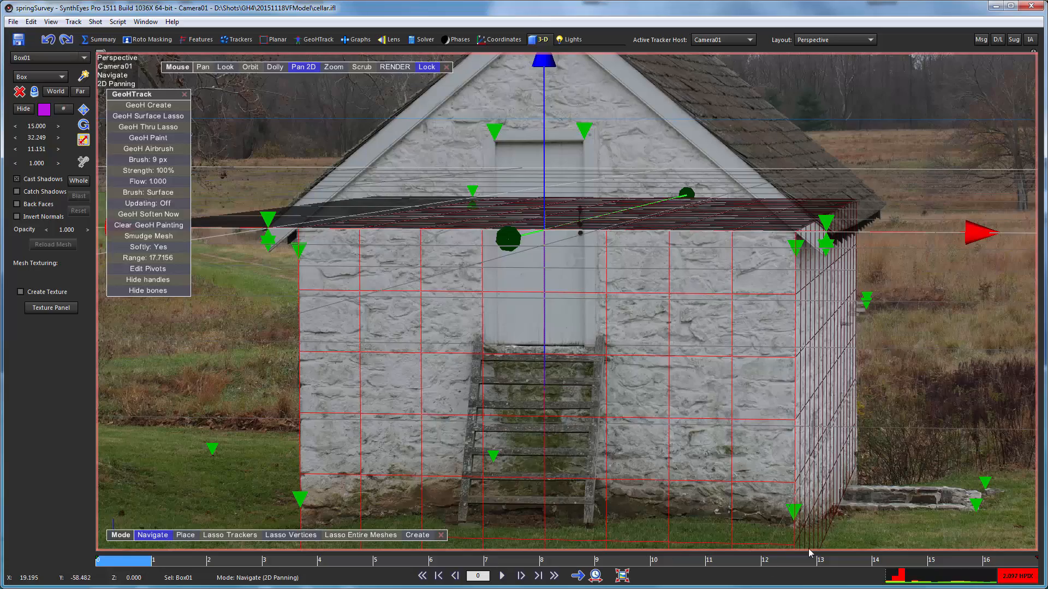
left_click_drag(824, 561, 101, 562)
left_click_drag(536, 562, 1007, 537)
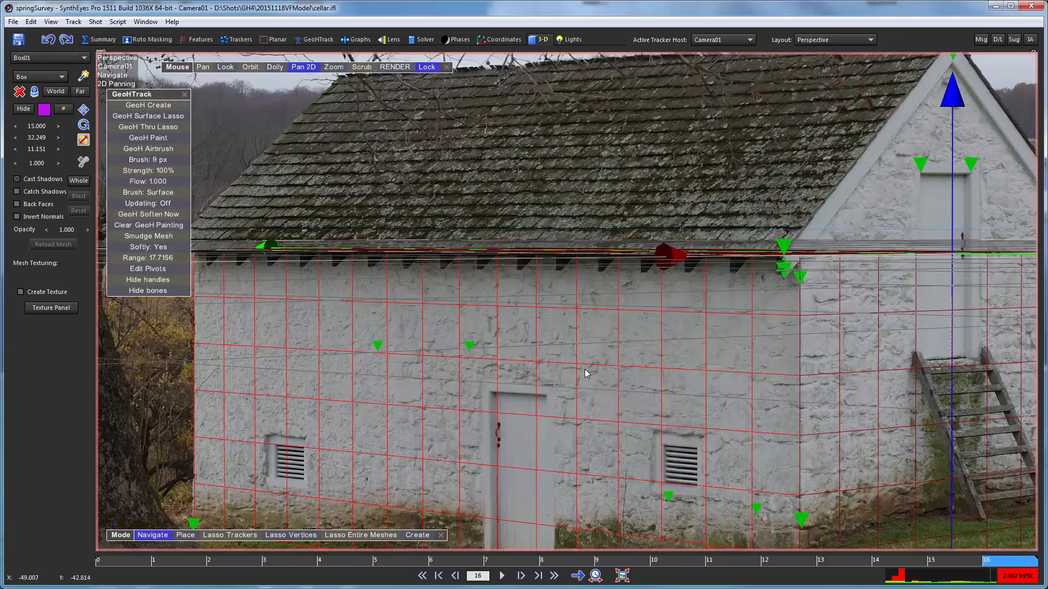
- Activate Smudge Mesh with a range of 12.7044 and nudge the box's far lower corner onto the wall's base tracker at frame 16
left_click_drag(522, 395, 681, 237)
middle_click_drag(681, 237, 768, 298)
scroll(519, 395, "up", 2)
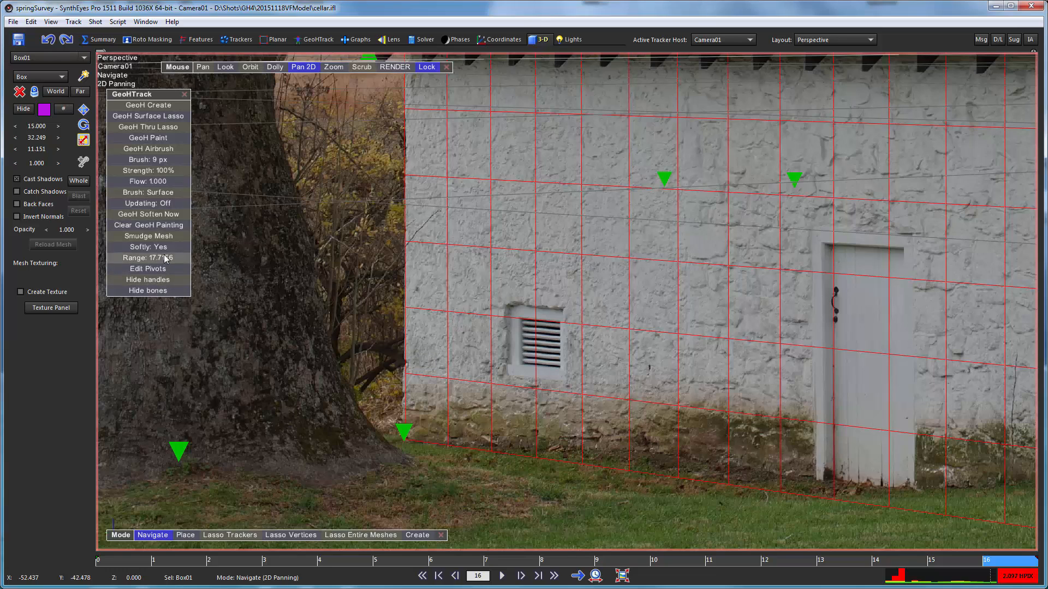
left_click(146, 236)
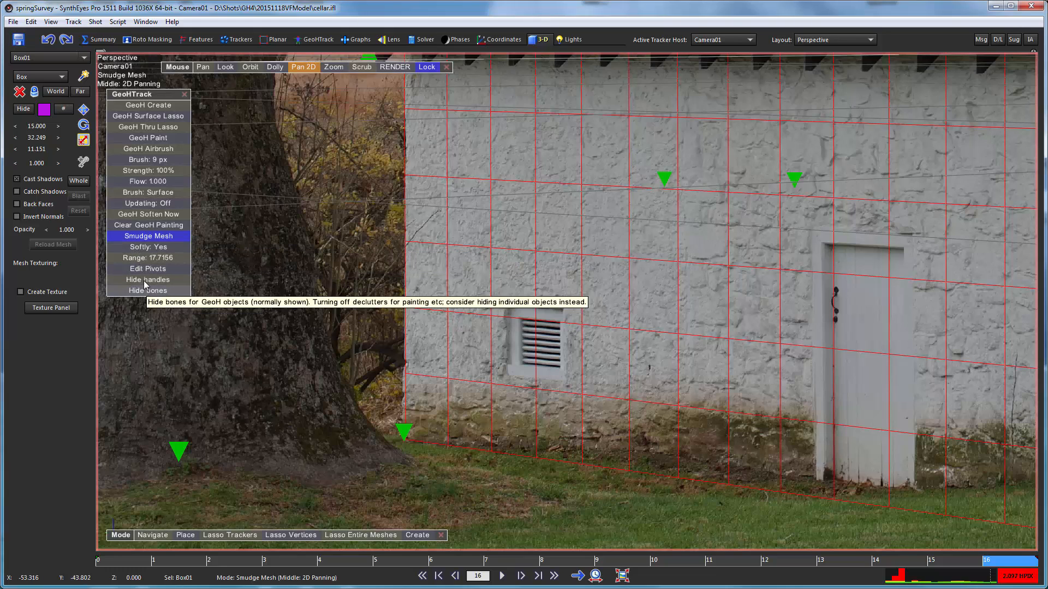
left_click(135, 165)
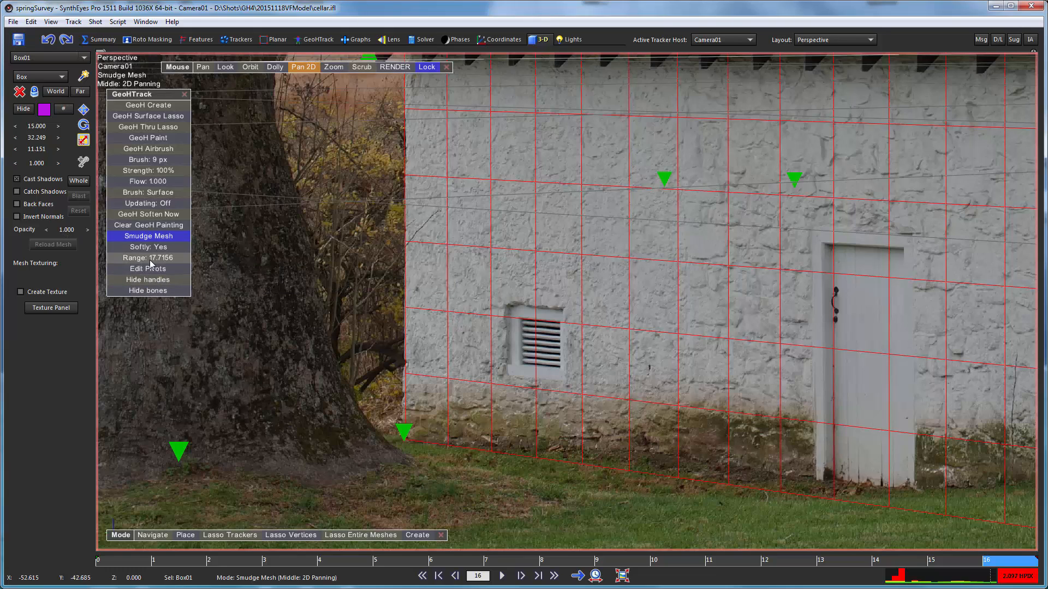
left_click_drag(151, 264, 152, 334)
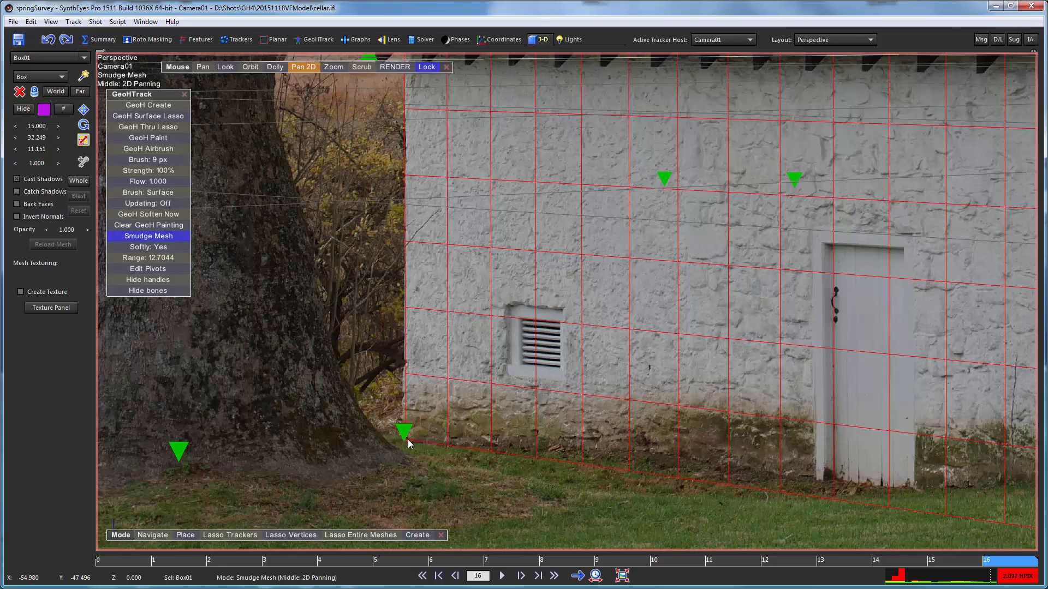
left_click_drag(407, 439, 405, 438)
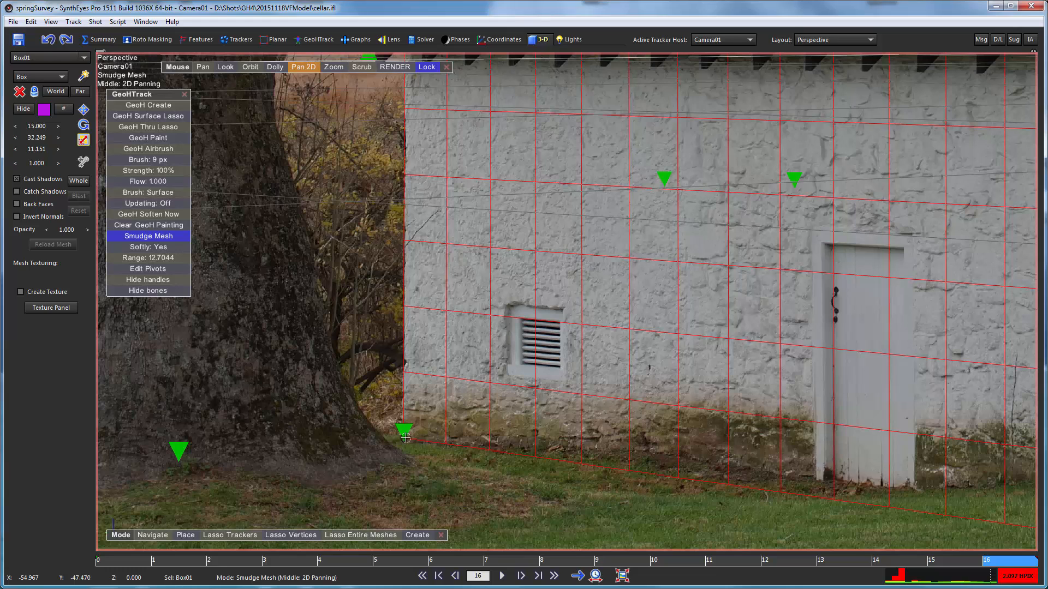
left_click_drag(405, 437, 405, 440)
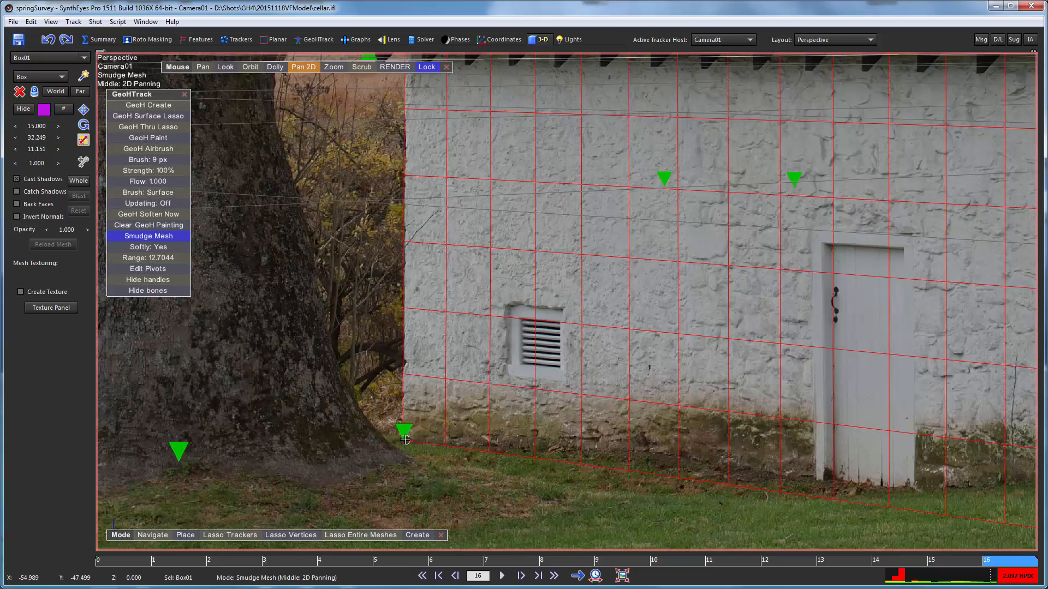
- Nudge the far lower corner onto its tracker at frame 7 as well, and scrub back to frame 0 to check the fit
scroll(315, 416, "down", 1)
scroll(377, 330, "down", 6)
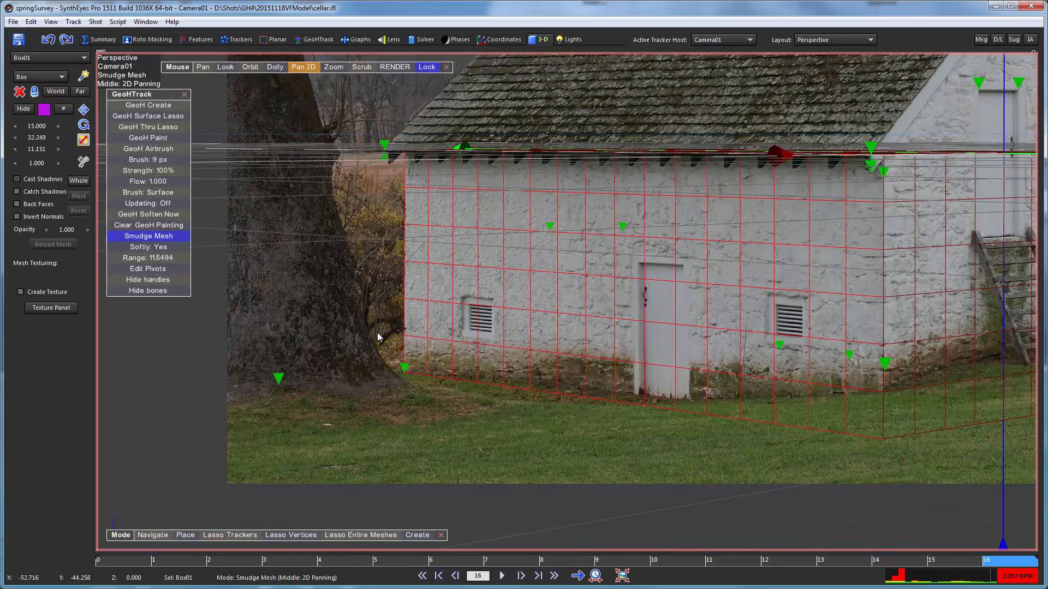
left_click(131, 559)
left_click_drag(131, 562, 376, 557)
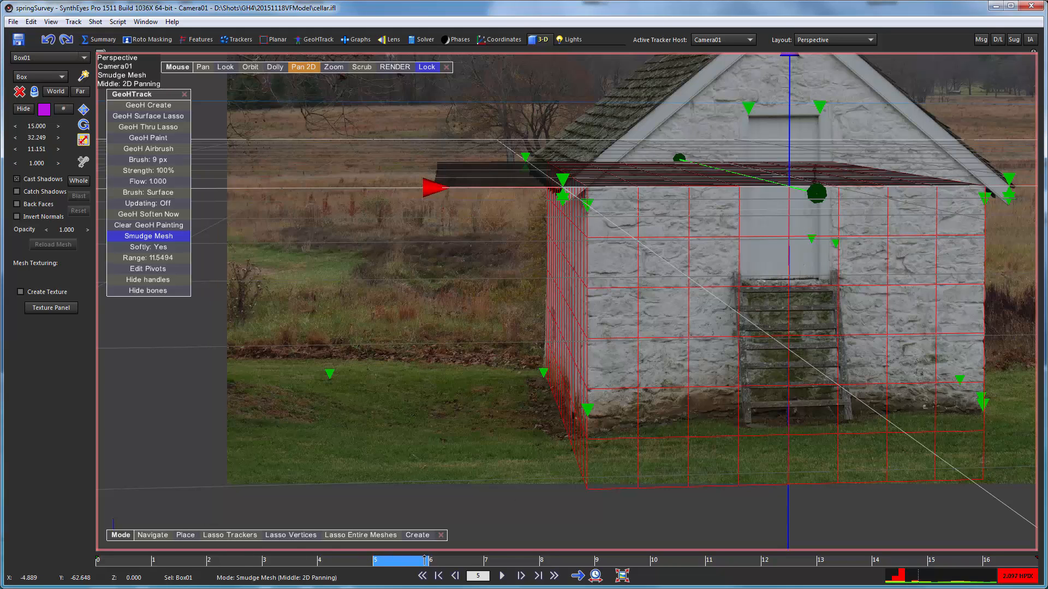
left_click_drag(445, 565, 489, 559)
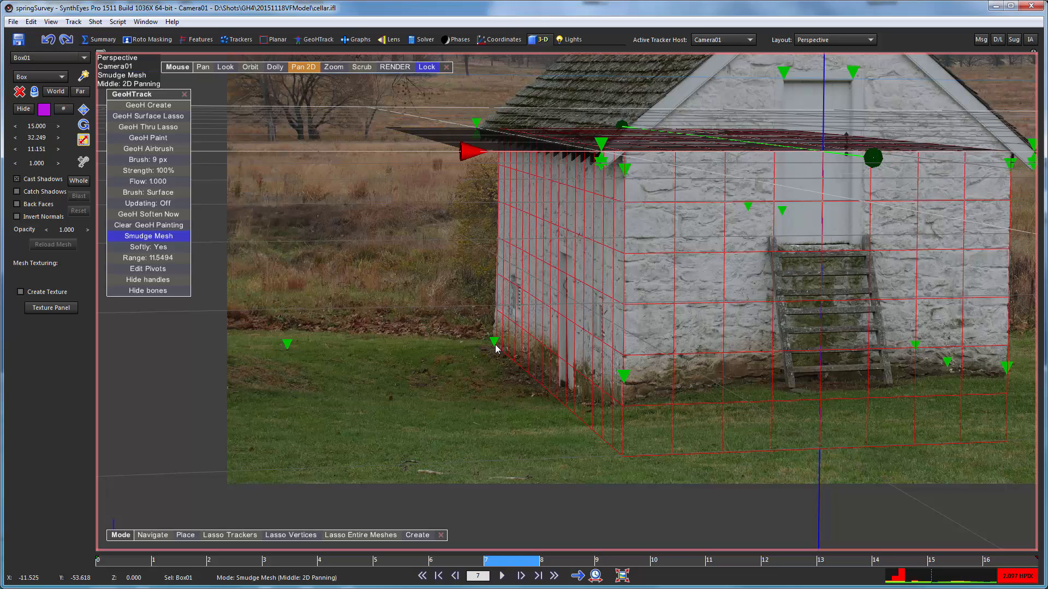
left_click_drag(496, 347, 494, 343)
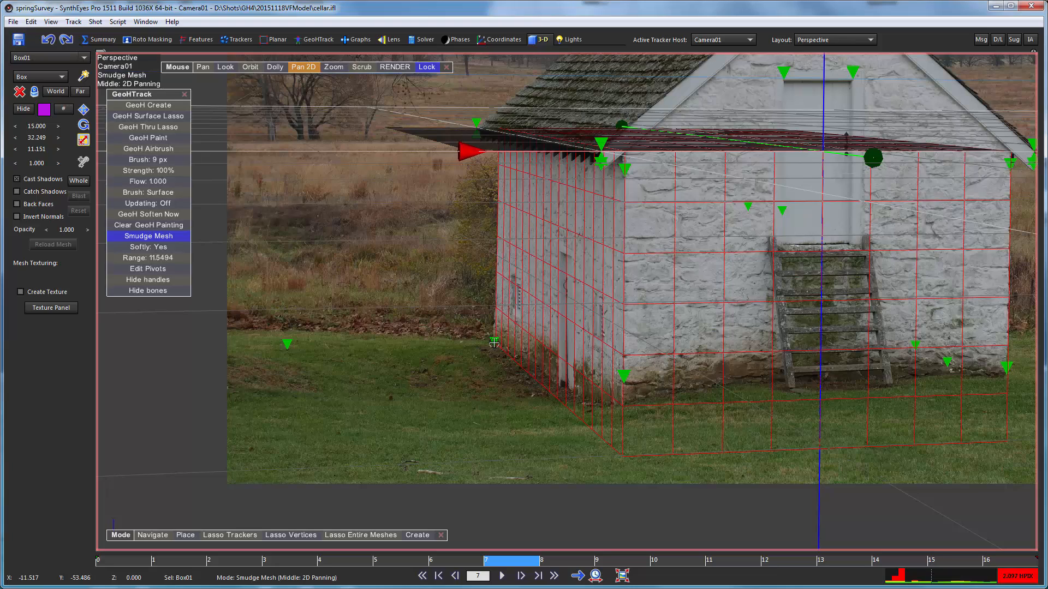
left_click_drag(515, 560, 172, 558)
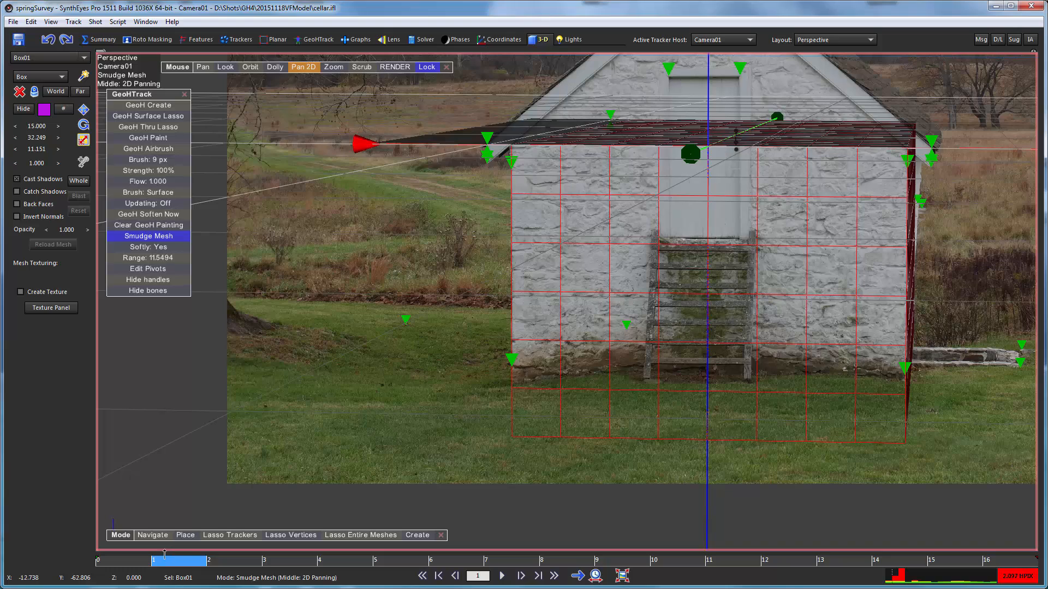
left_click_drag(164, 554, 108, 550)
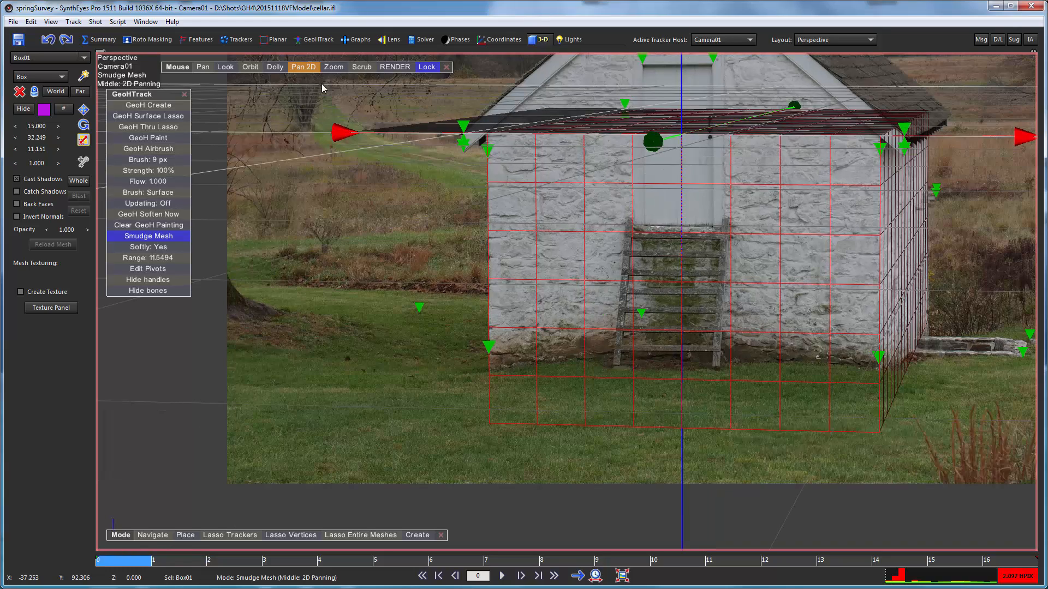
- Reset the view's 2D zoom, switch to the Quad Perspective layout, and make room beside the building in the Front view
left_click(299, 67)
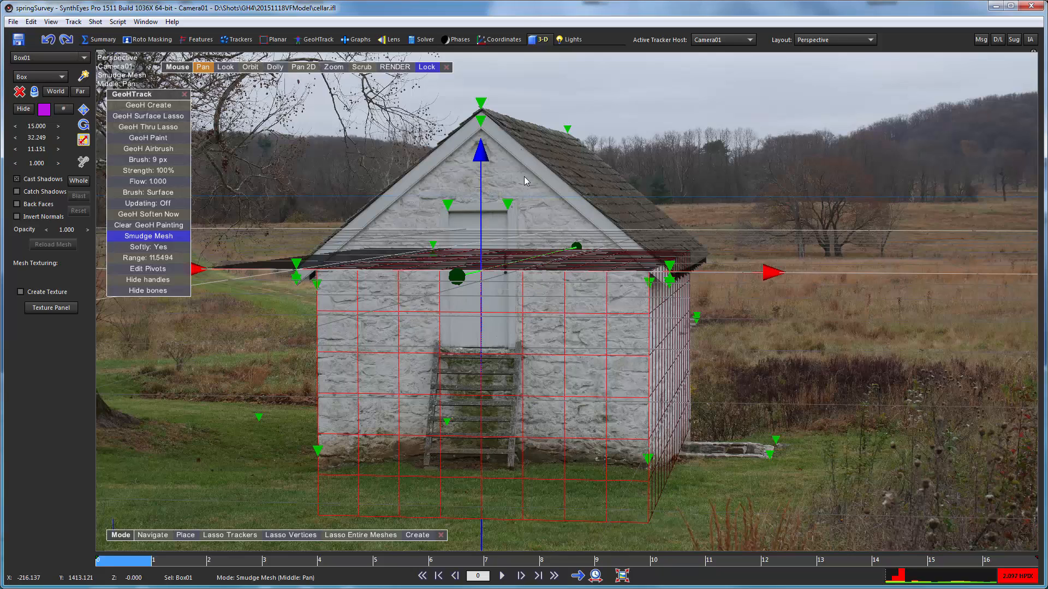
left_click(817, 41)
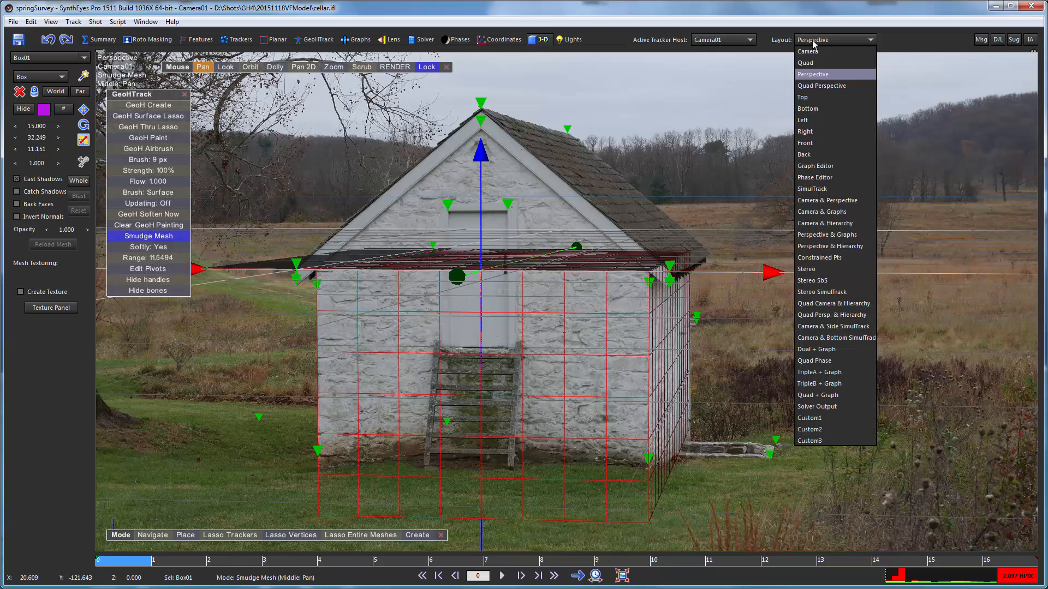
left_click(818, 87)
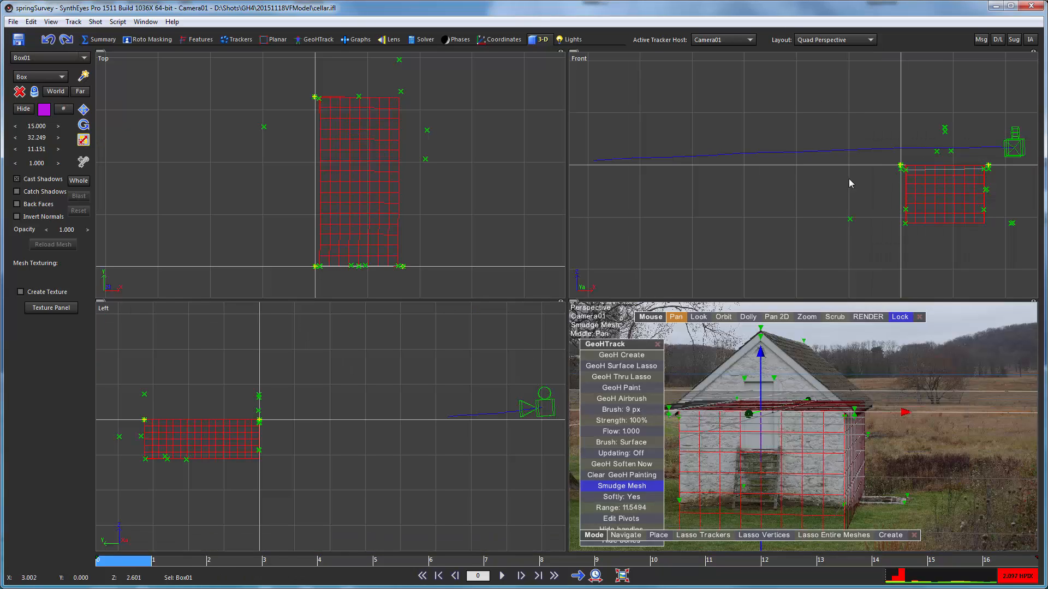
middle_click_drag(849, 180, 699, 200)
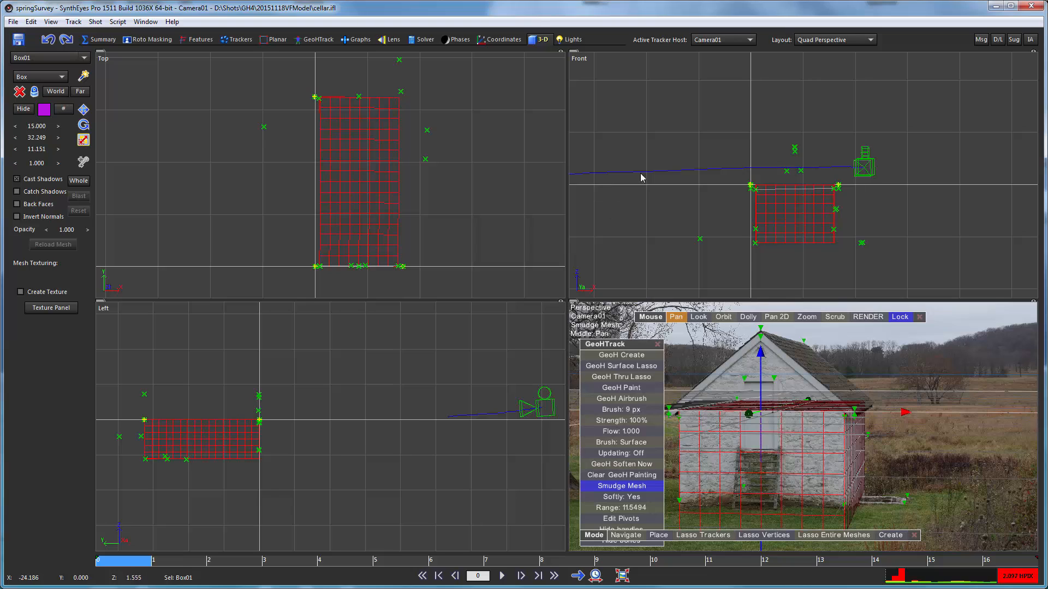
- Create a cylinder beside the box in the Front view, about 13.594 units across and 28.653 units long
right_click(676, 131)
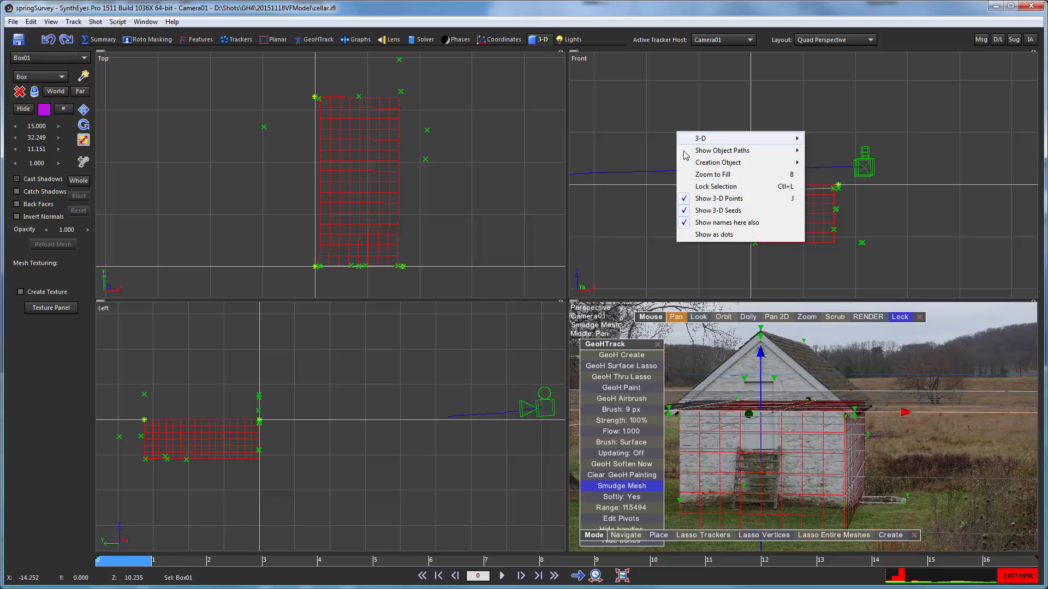
mouse_move(780, 163)
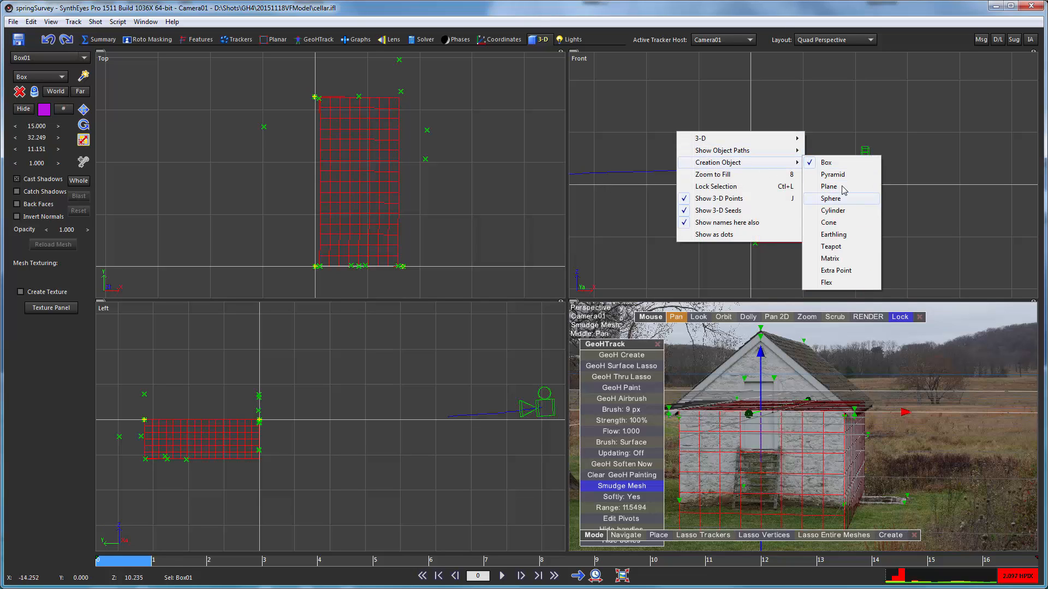
left_click(834, 211)
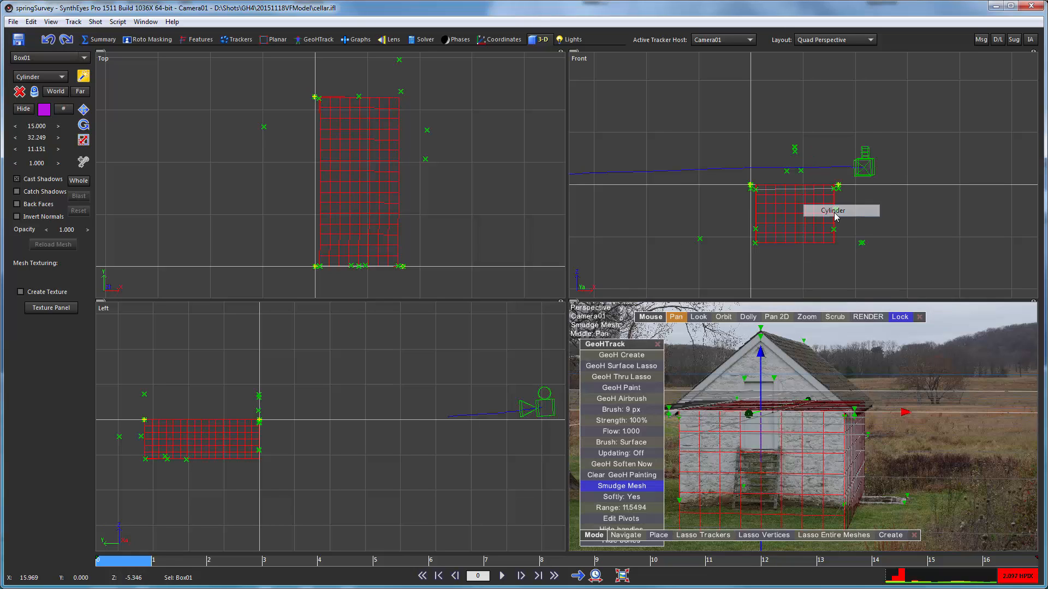
left_click(669, 159)
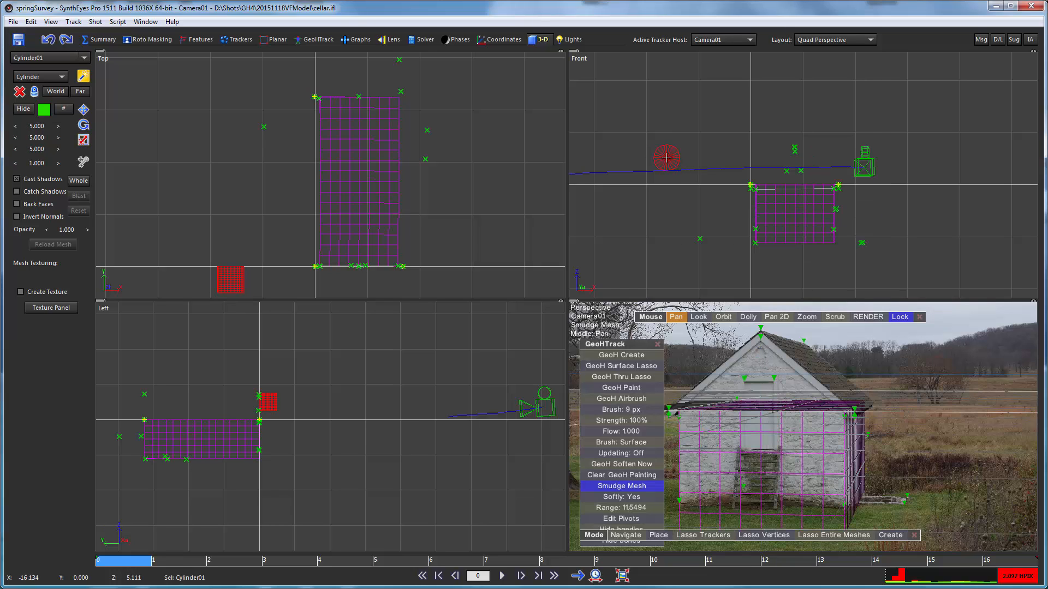
left_click_drag(669, 156, 725, 17)
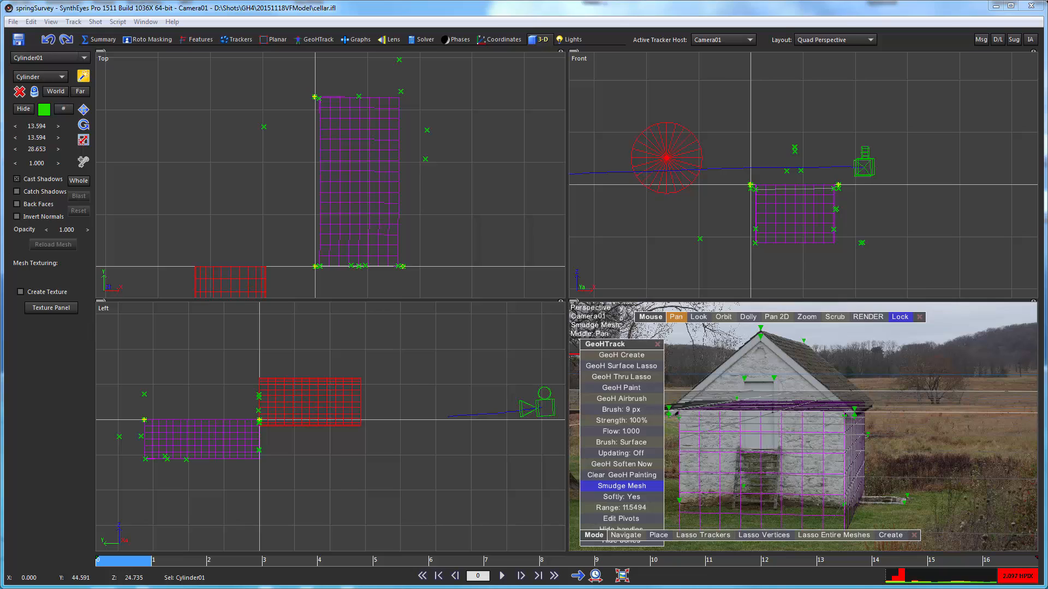
- Rotate the cylinder in the Top view so it extends alongside the box, and set its X rotation to -180
left_click(83, 125)
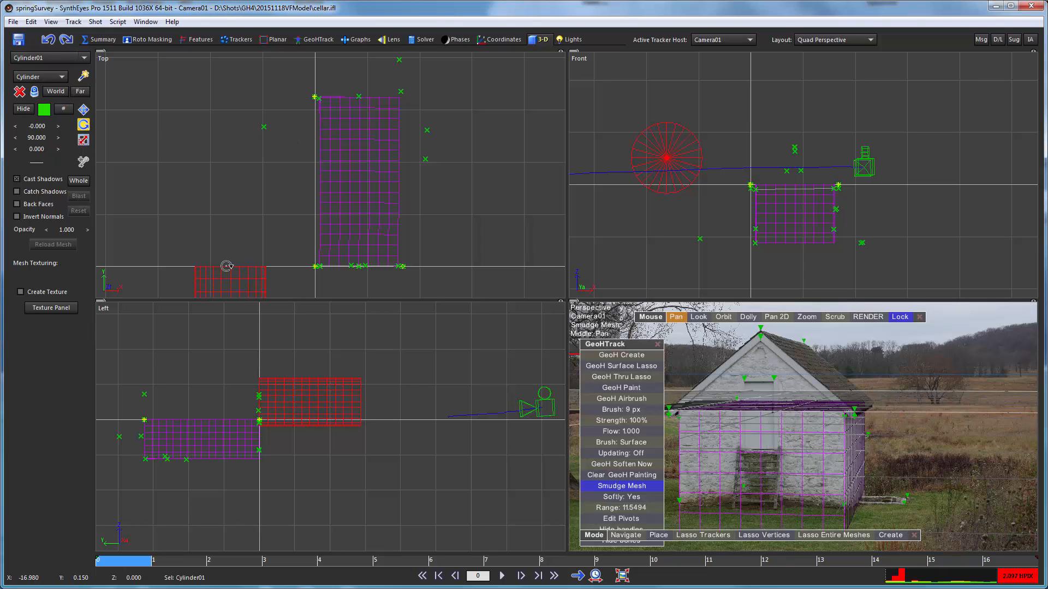
left_click_drag(229, 266, 175, 519)
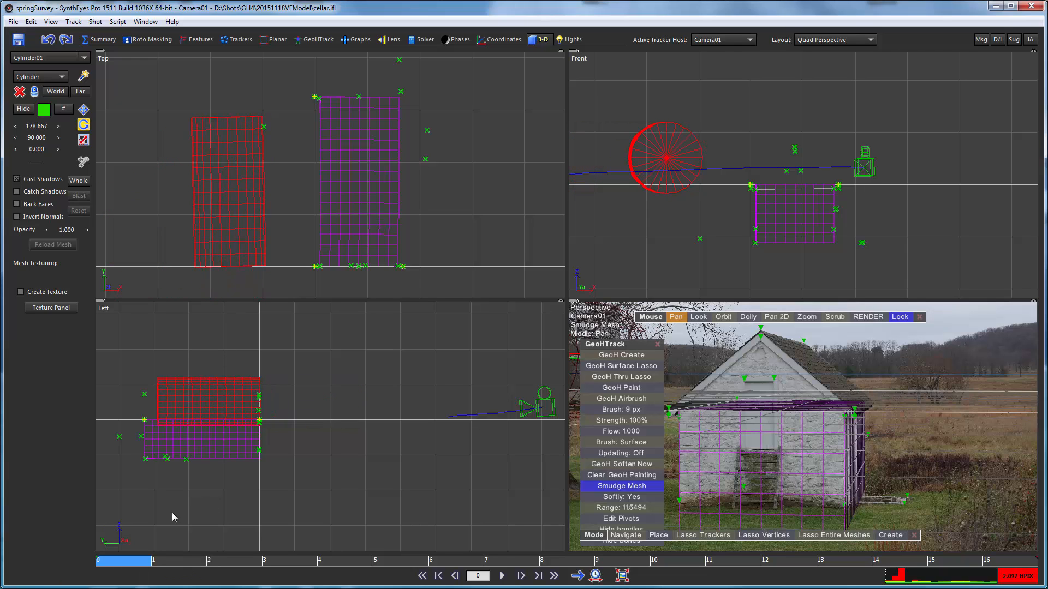
double_click(35, 128)
type("-180")
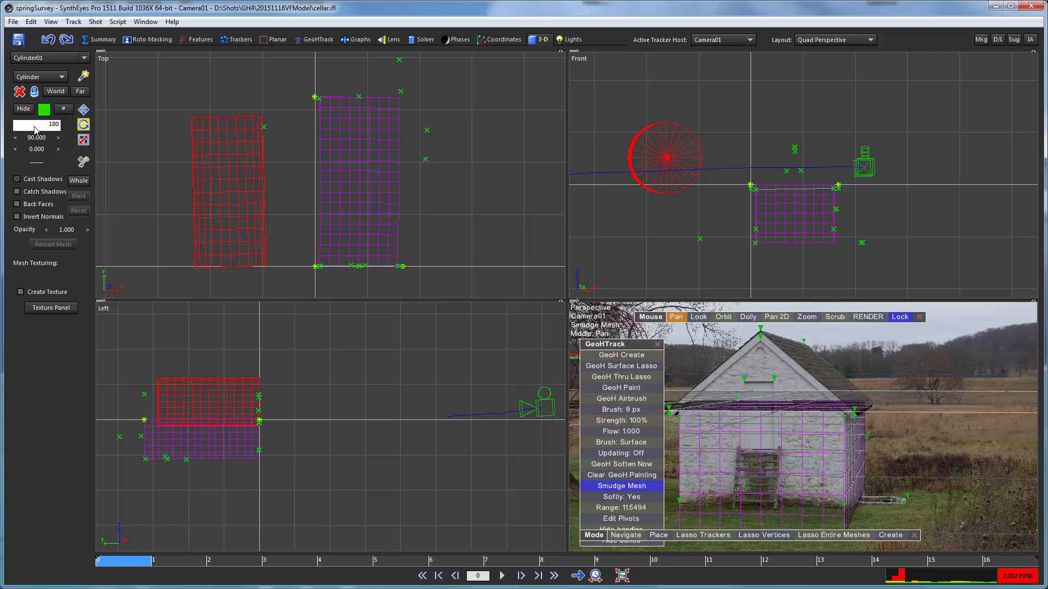
key("Return")
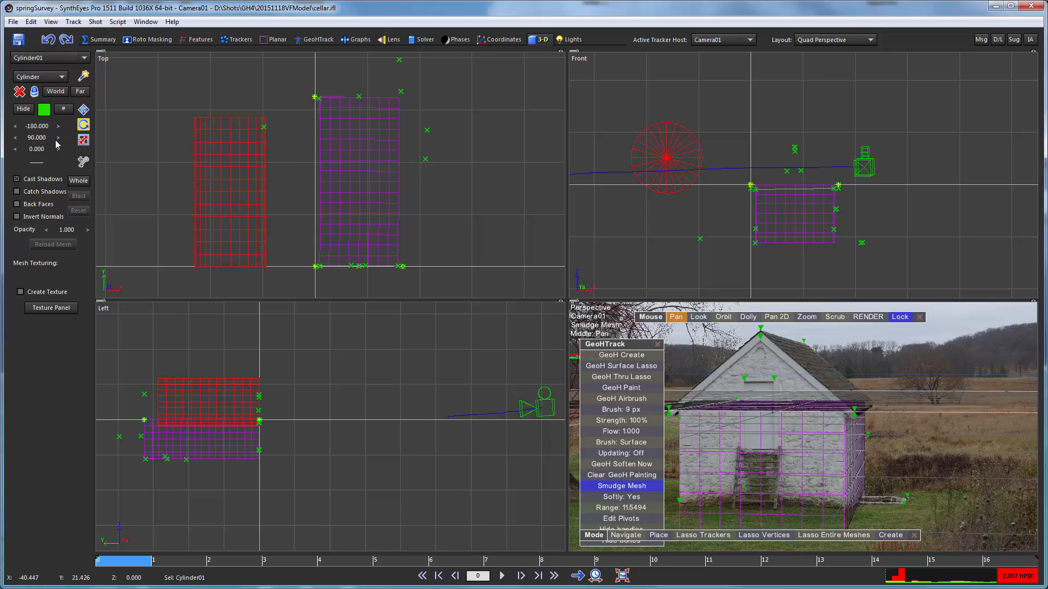
- Reduce the cylinder to 3 segments around to form a triangular prism, and increase its Y scale to 18.054
left_click(63, 108)
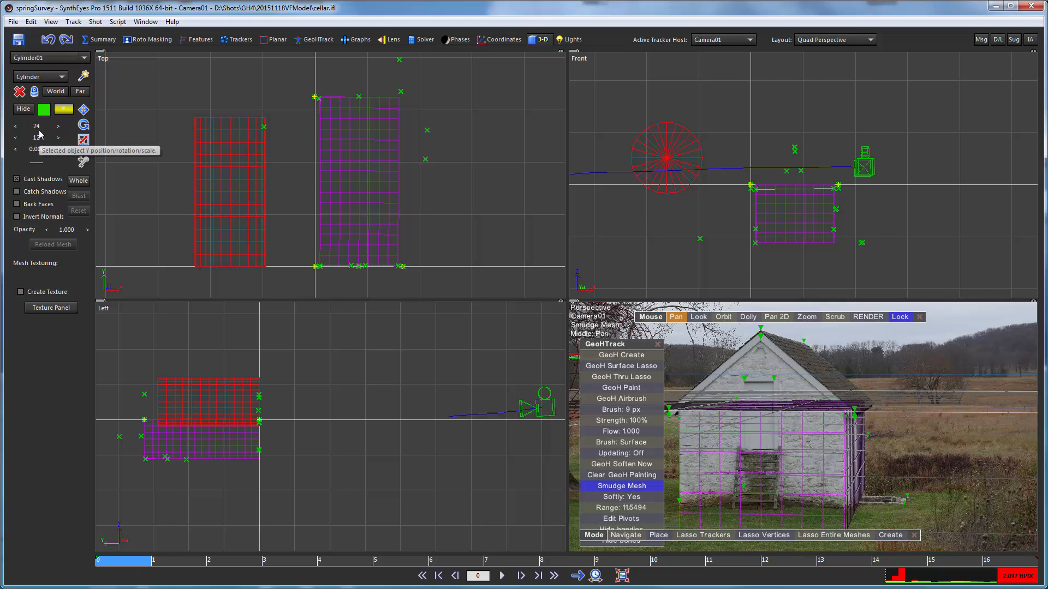
left_click_drag(110, 138, 0, 133)
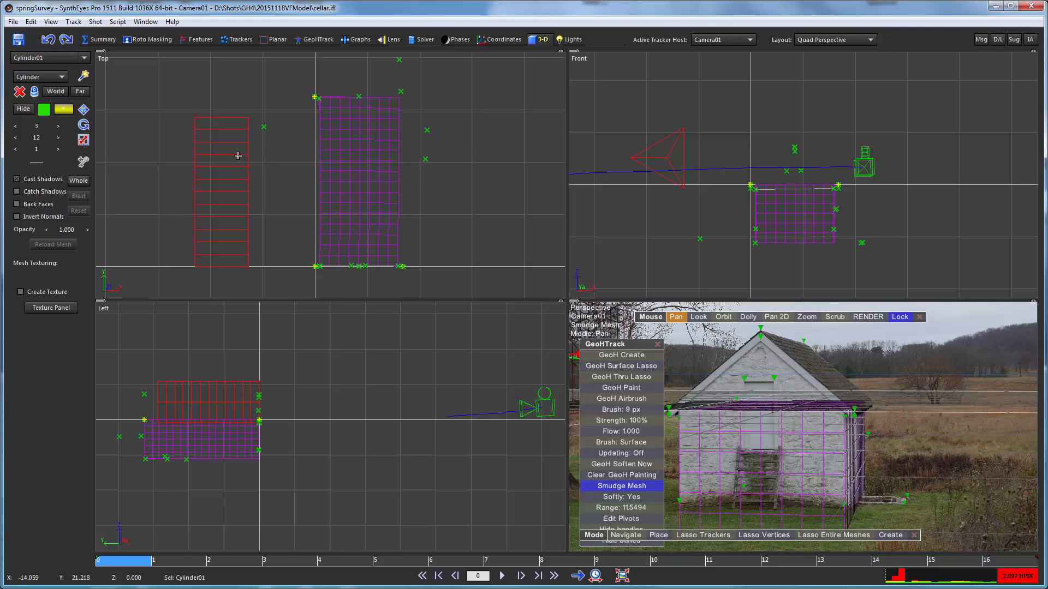
left_click(84, 143)
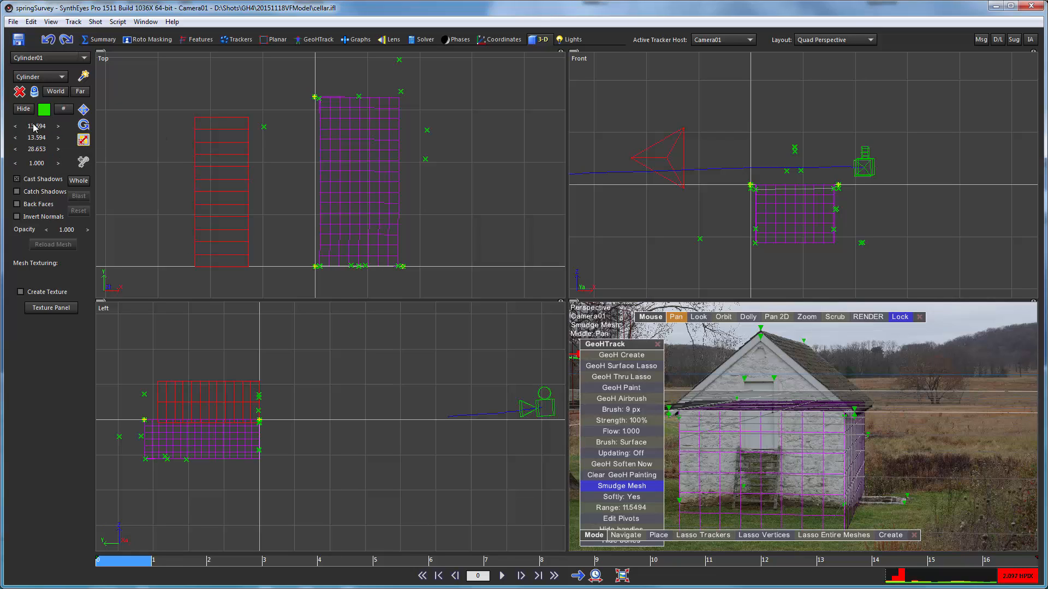
left_click_drag(34, 127, 269, 129)
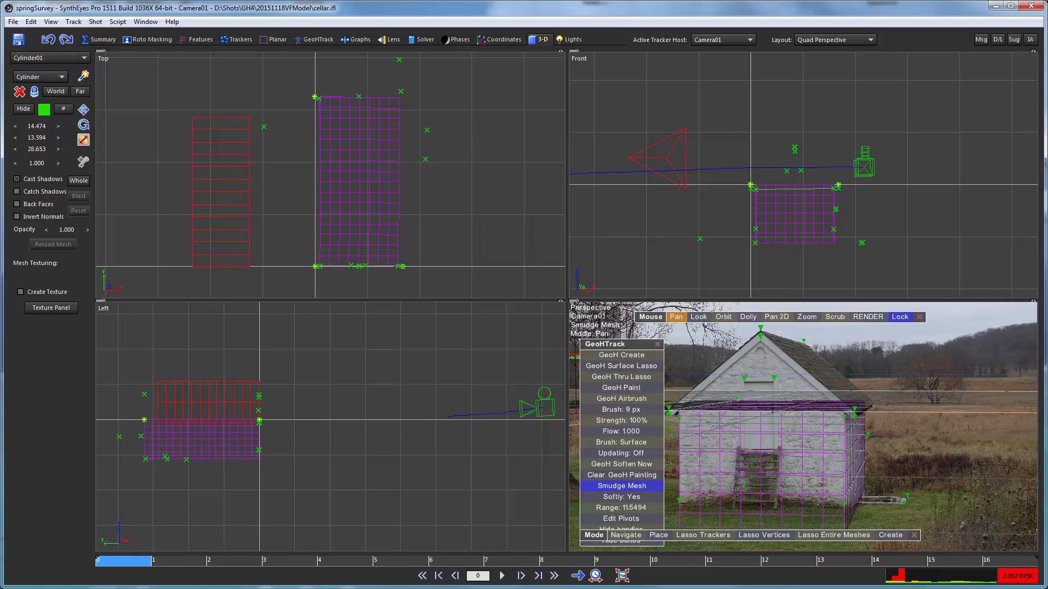
key("ctrl+z")
left_click_drag(34, 139, 1018, 72)
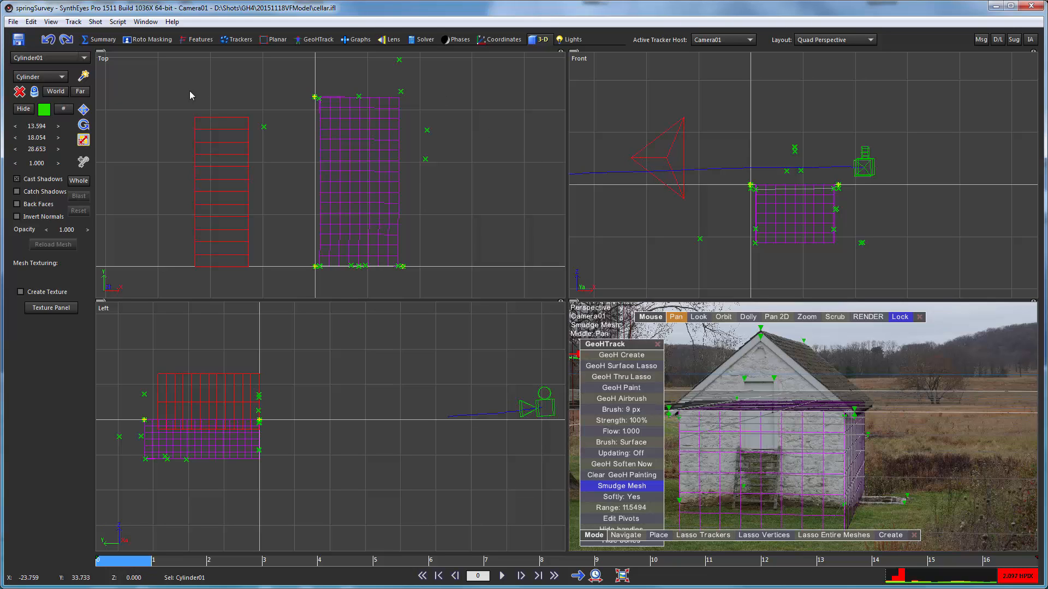
- Rotate the triangular prism in the Front view until its apex points upward, and set its Y rotation to 0
left_click(83, 124)
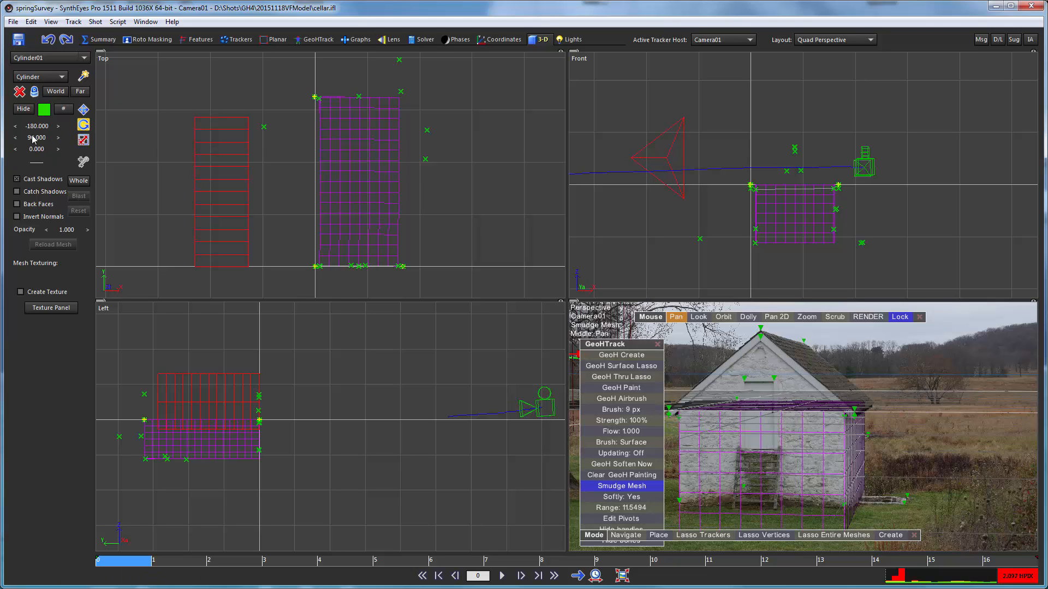
mouse_move(32, 137)
left_mouse_down()
mouse_move(231, 125)
mouse_move(37, 137)
left_mouse_up()
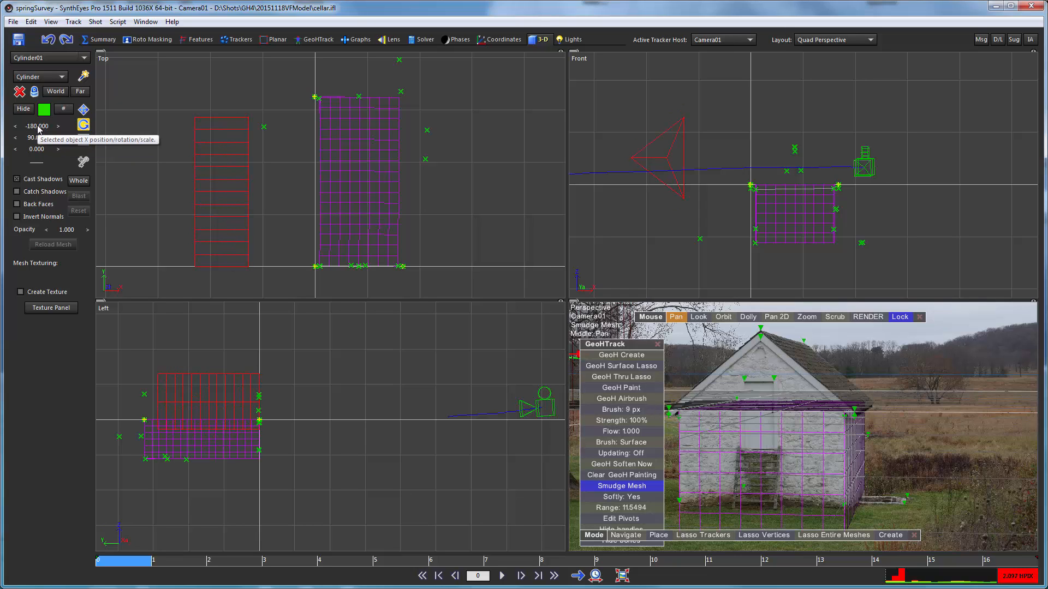
mouse_move(36, 149)
left_mouse_down()
mouse_move(285, 153)
mouse_move(29, 161)
left_mouse_up()
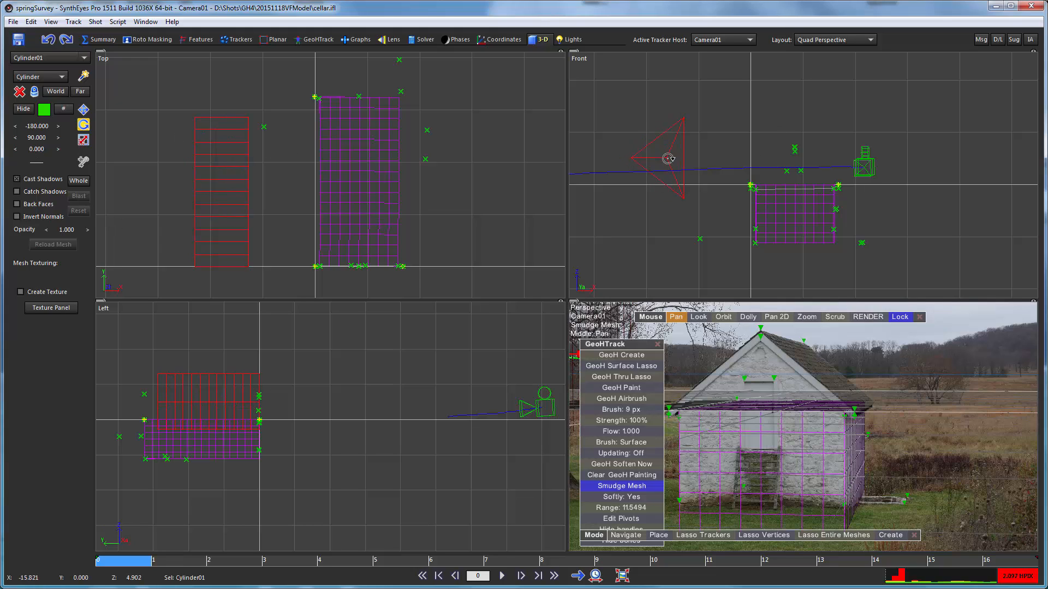
left_click_drag(668, 158, 677, 306)
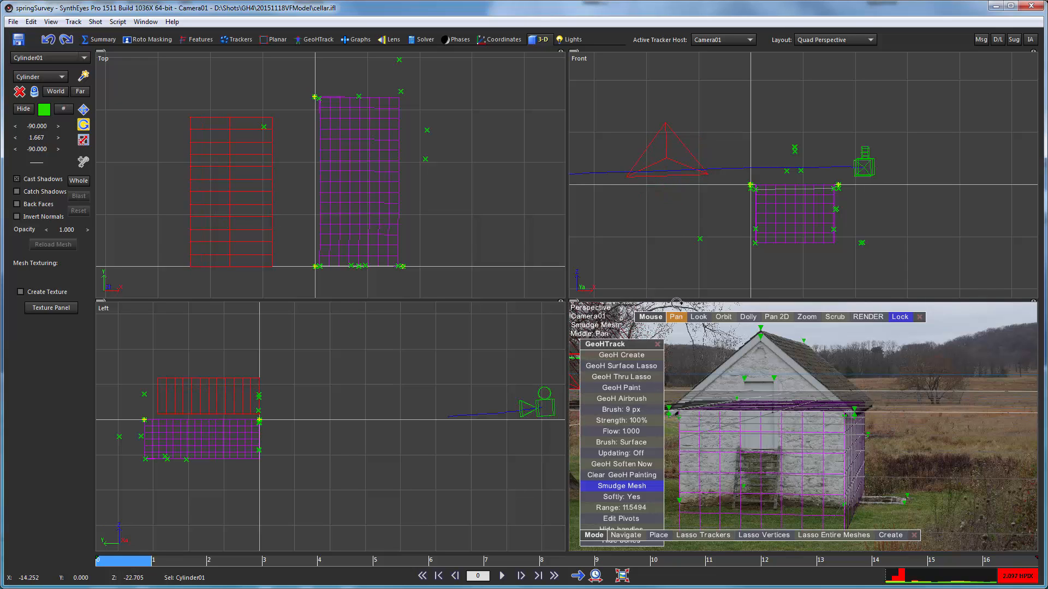
double_click(40, 138)
type("0")
key("Return")
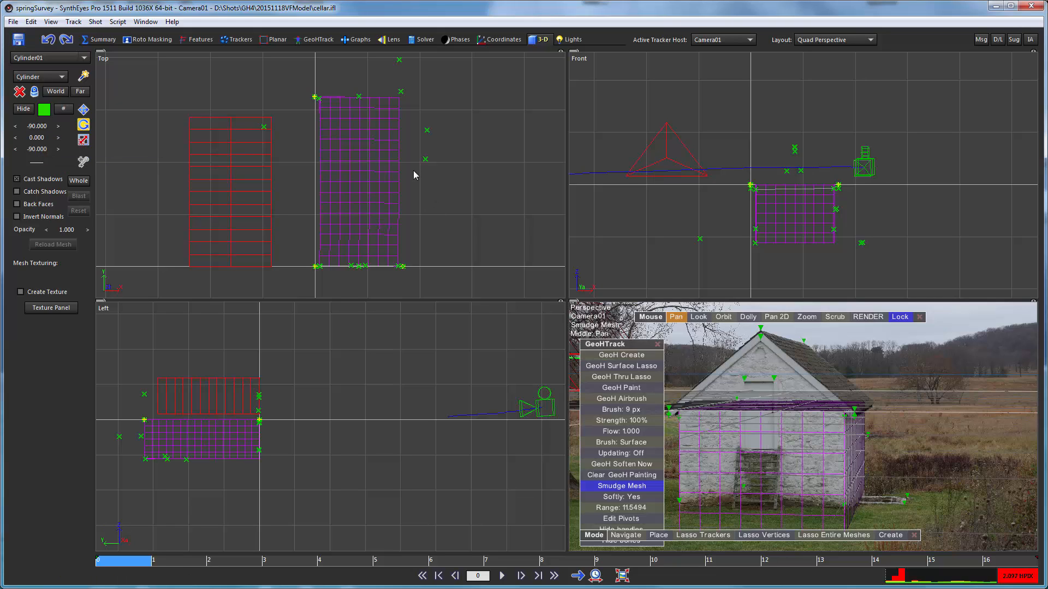
- Move the triangular prism's pivot down to the middle of its base edge, at a Z position of about 1.712
left_click(85, 110)
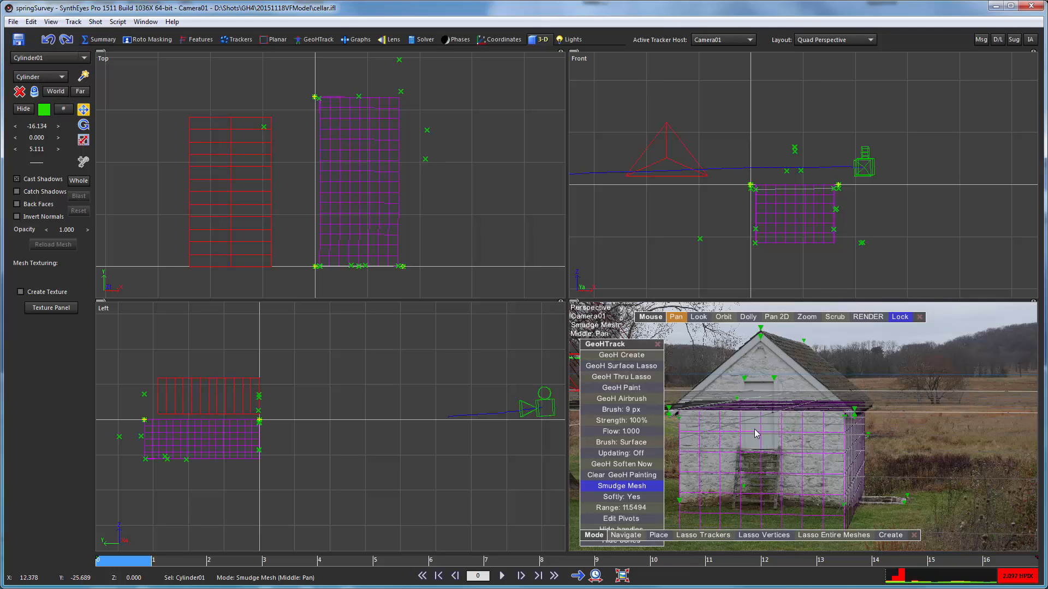
right_click_drag(758, 391, 741, 466)
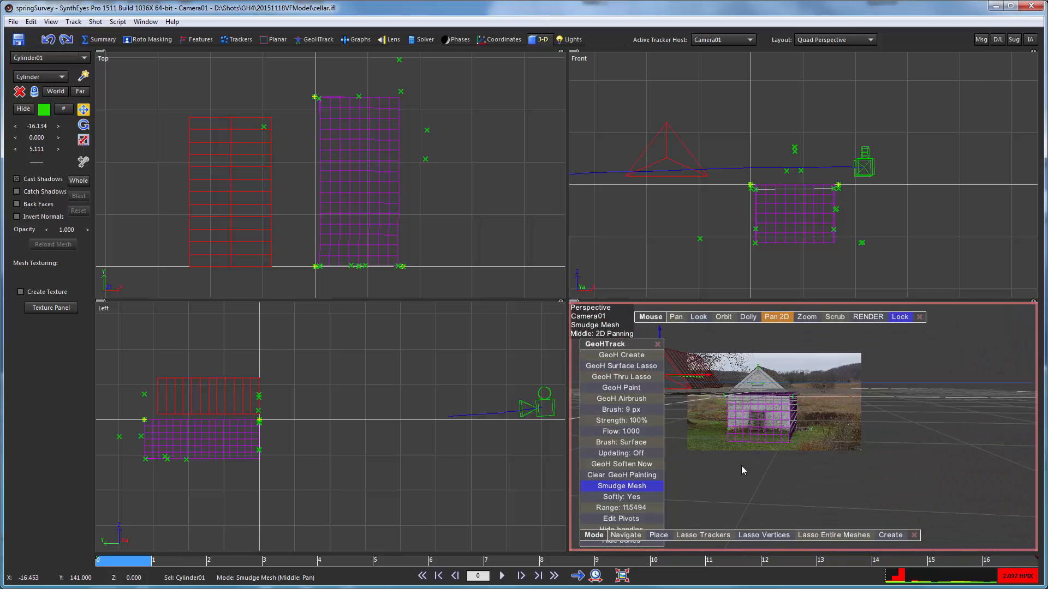
middle_click_drag(705, 411, 876, 447)
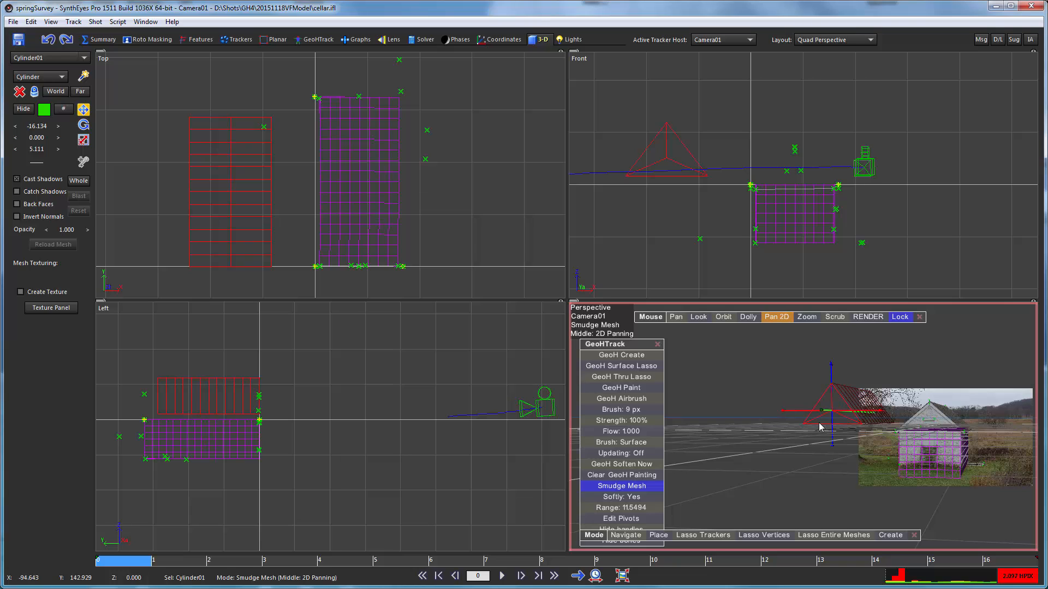
scroll(815, 417, "up", 5)
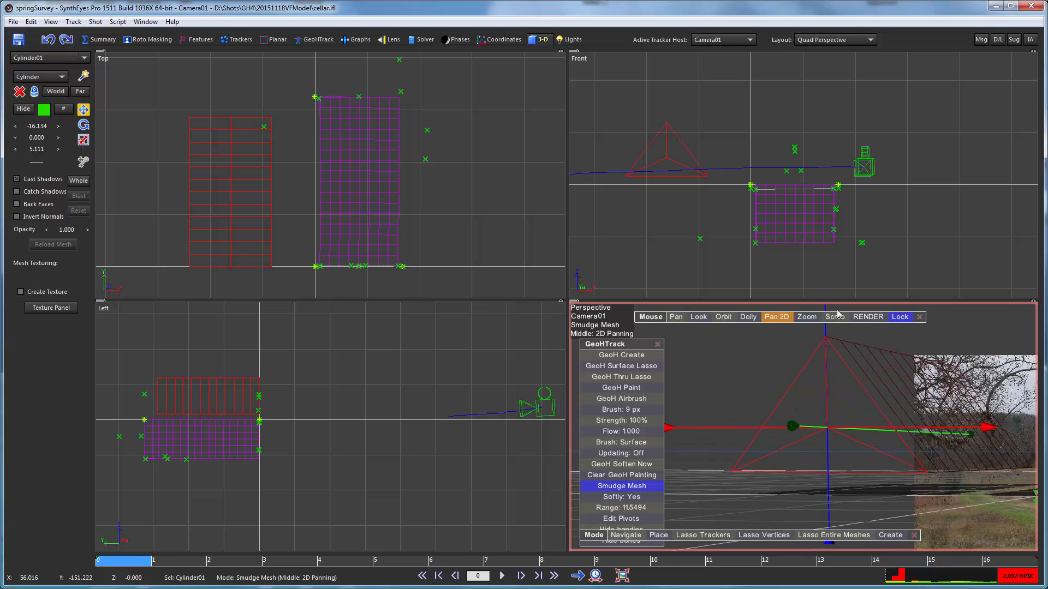
left_click(612, 520)
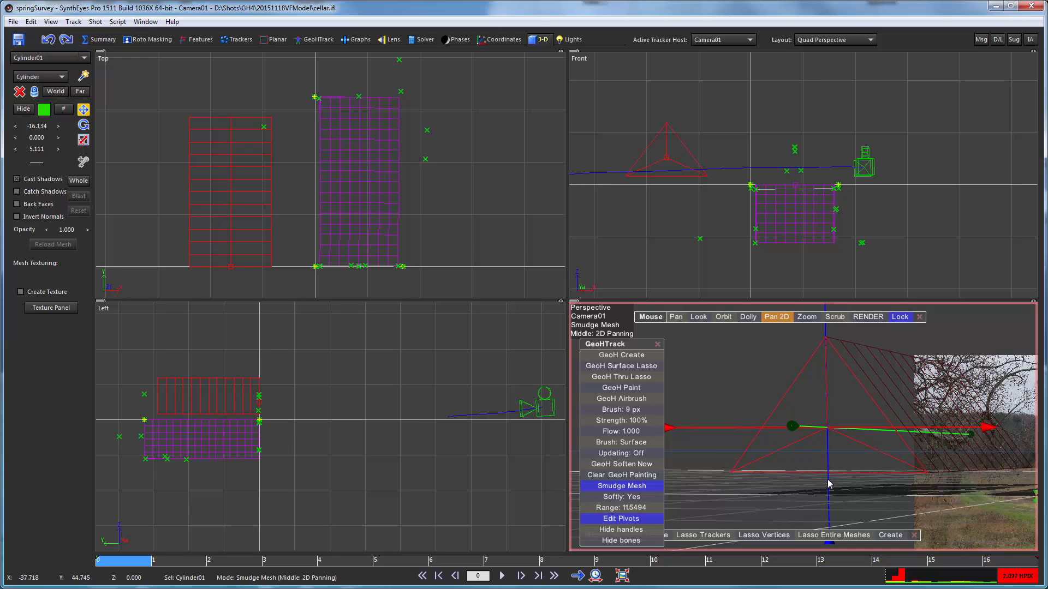
left_click_drag(827, 479, 839, 516)
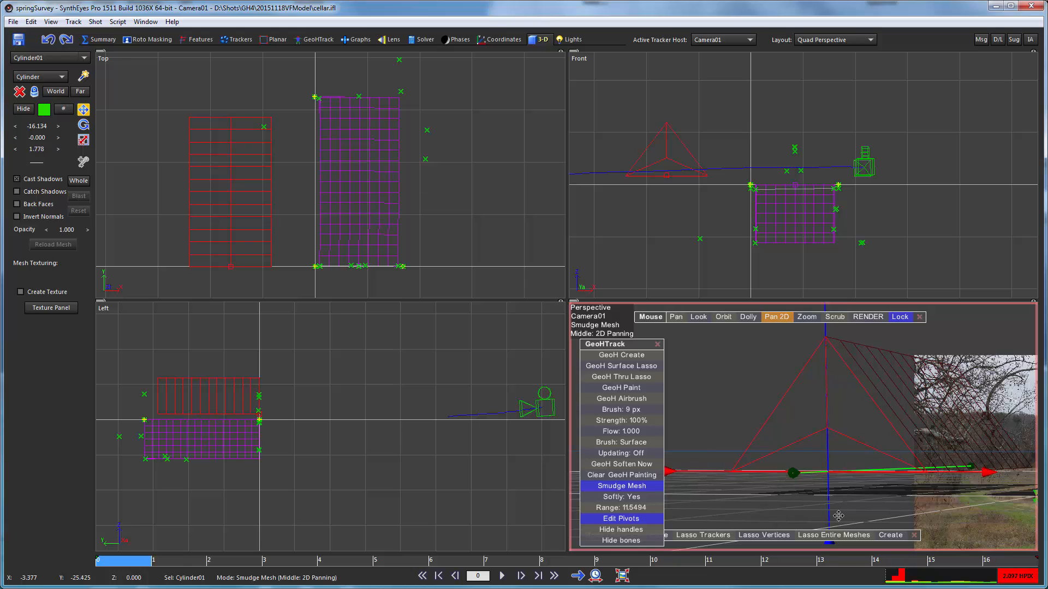
scroll(843, 497, "up", 6)
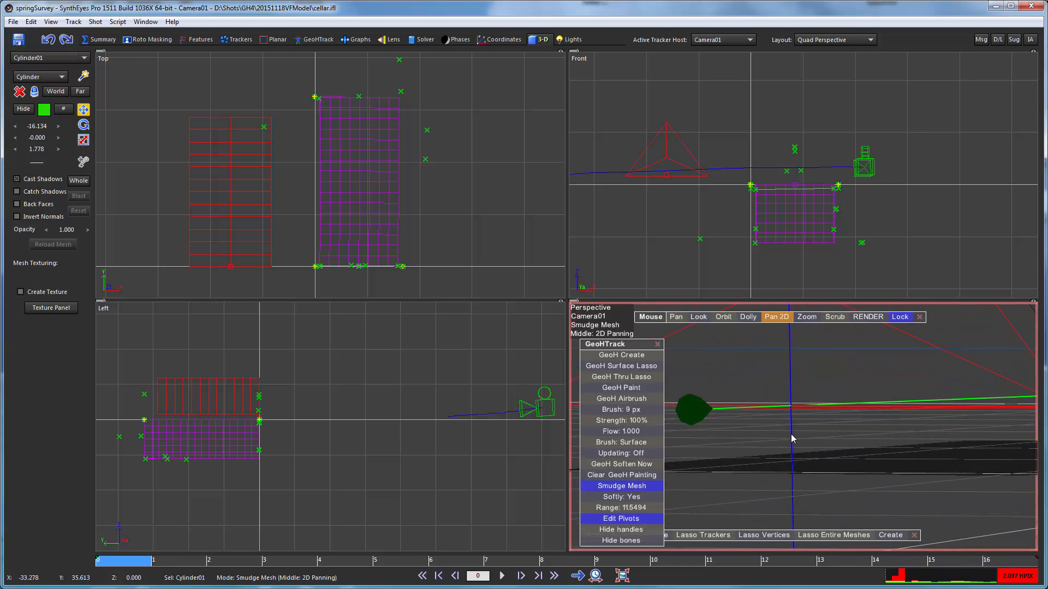
left_click_drag(792, 438, 803, 435)
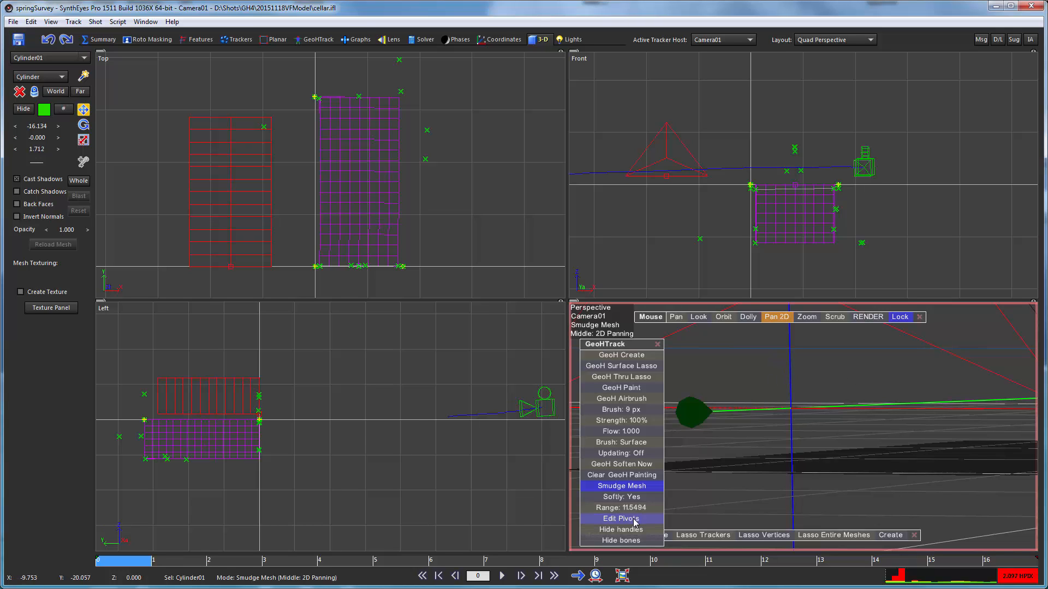
- Move the prism in the Front view onto the top of the wall box, centred at X about 8.231
left_click(779, 317)
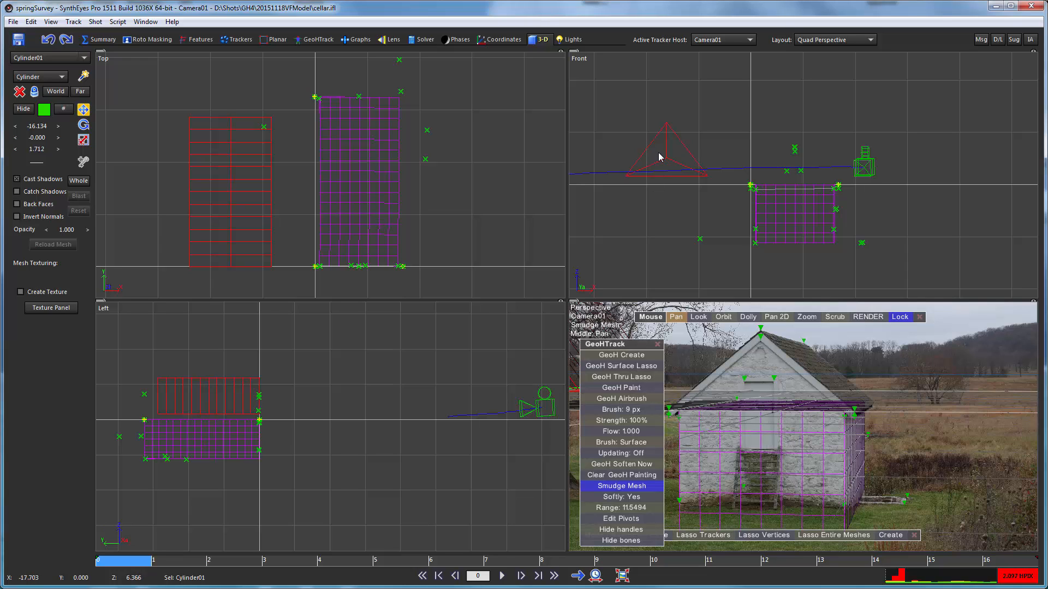
left_click_drag(668, 160, 794, 170)
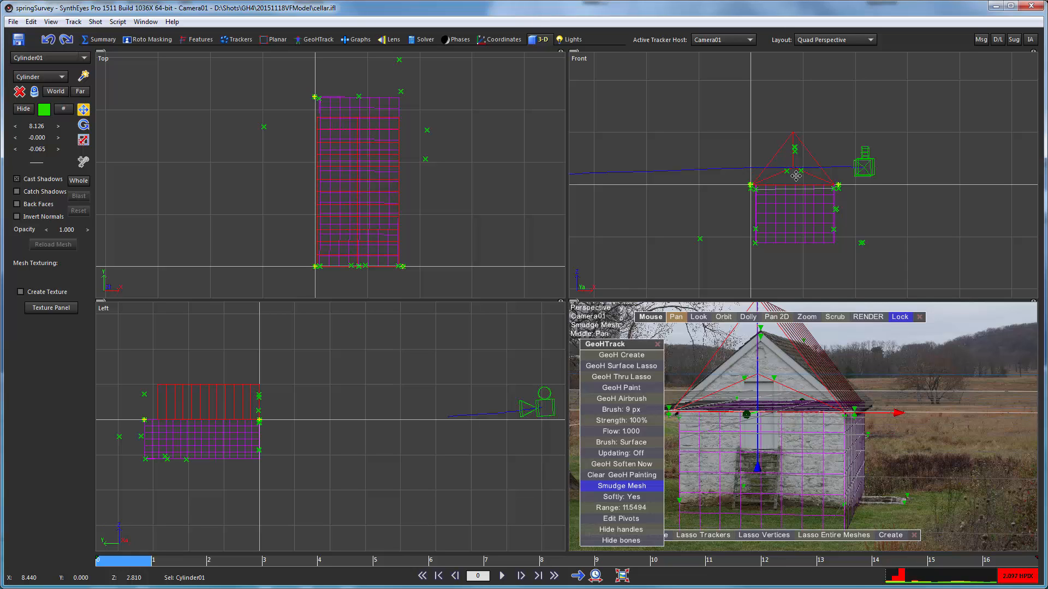
left_click_drag(795, 175, 798, 179)
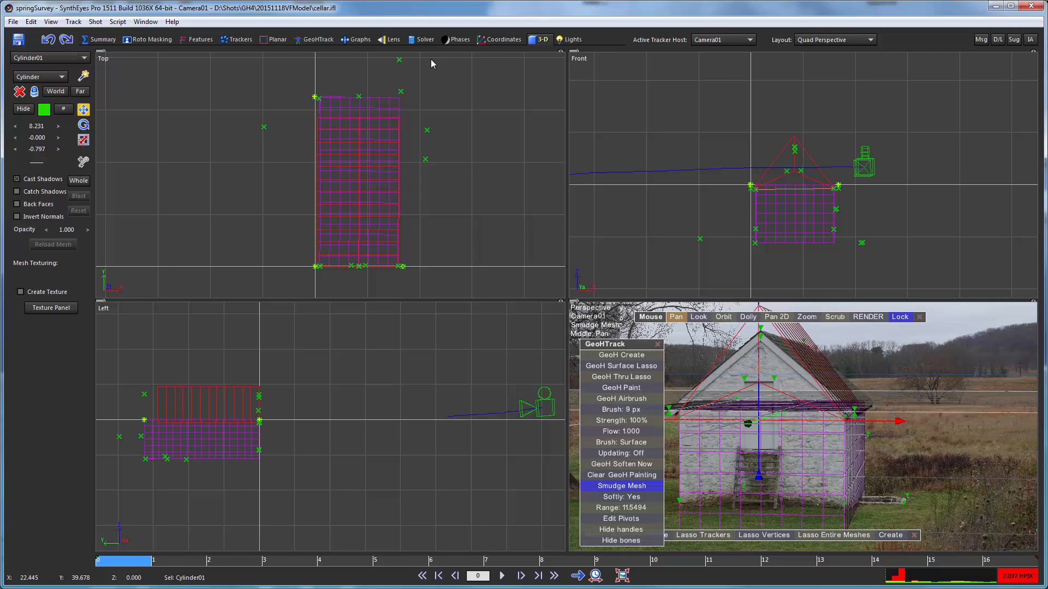
- Switch to the single Perspective layout and close the GeoHTrack toolbar
left_click(810, 42)
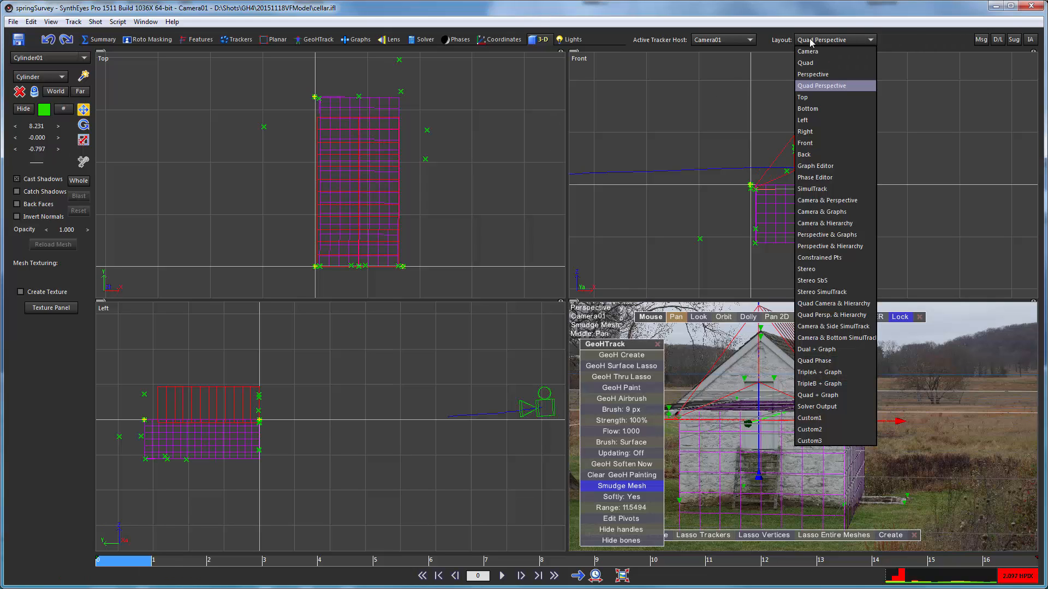
left_click(816, 75)
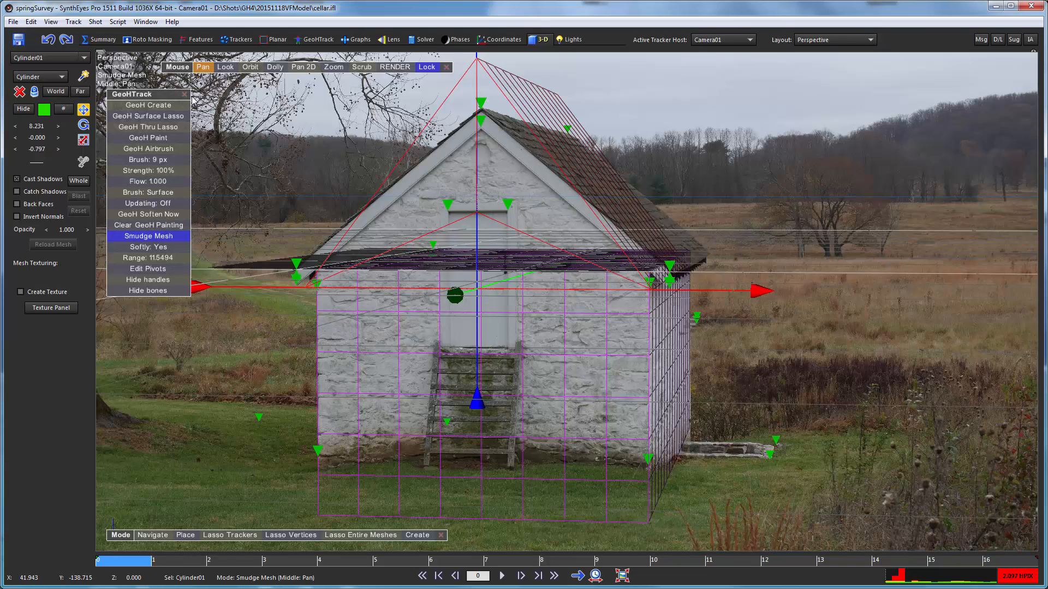
left_click(184, 95)
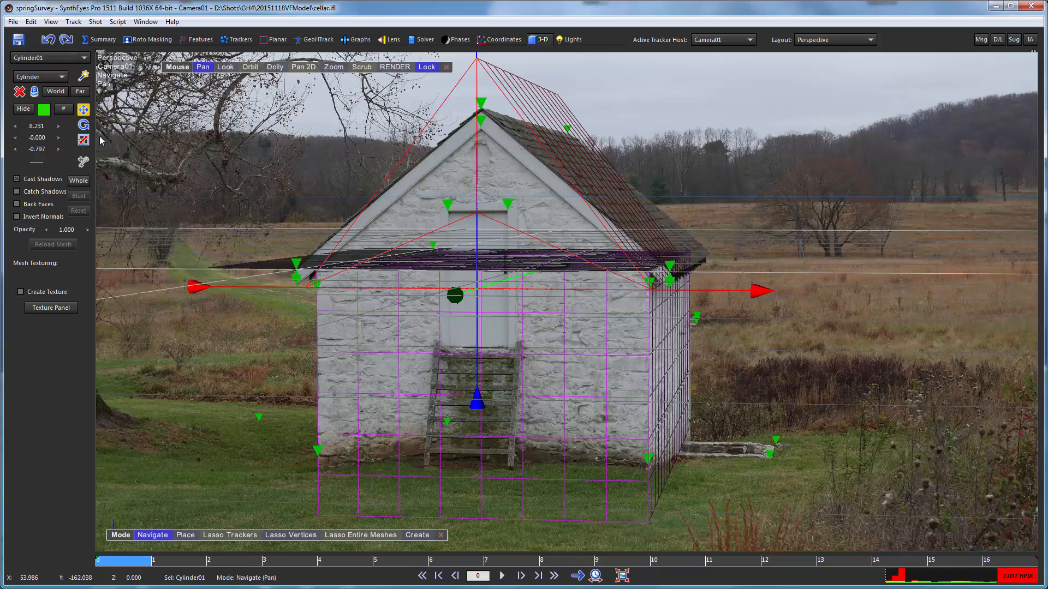
- Set the roof prism's Z position to 0 so its base sits level with the eave trackers
left_click(82, 140)
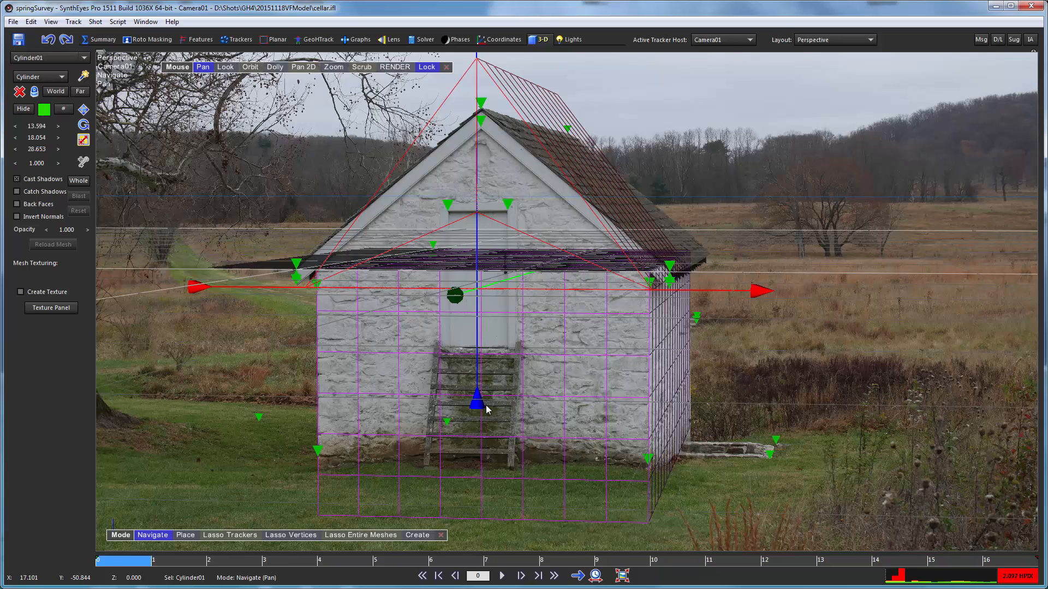
left_click_drag(476, 409, 477, 403)
scroll(668, 277, "up", 5)
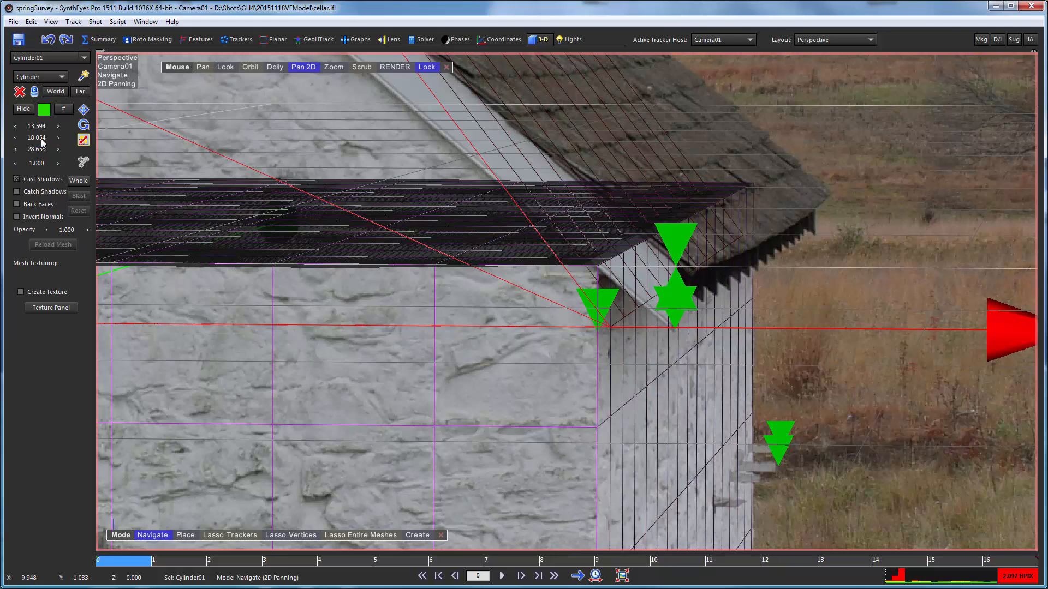
left_click(83, 110)
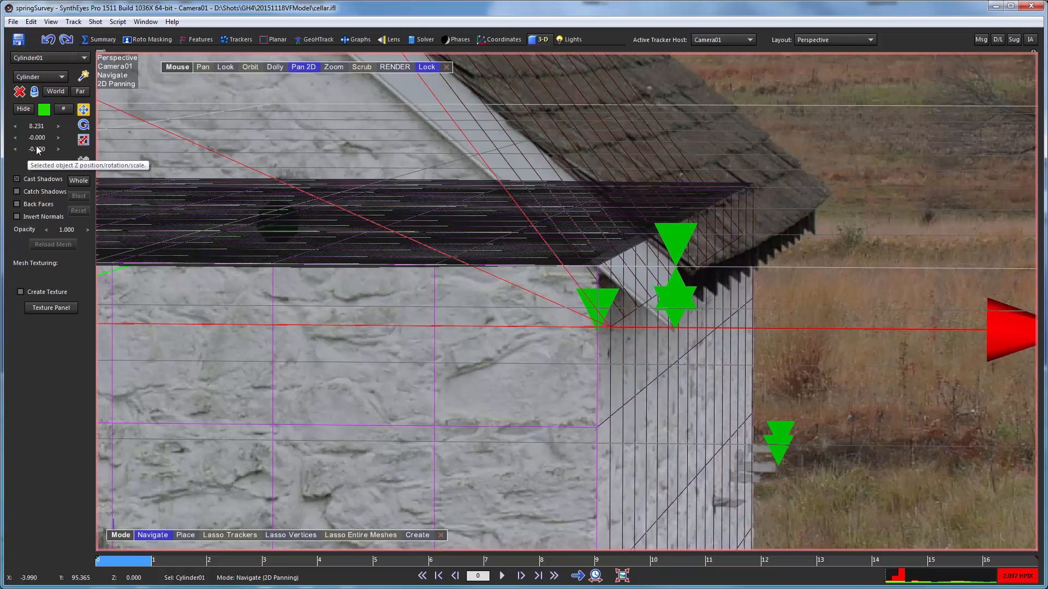
left_click_drag(40, 151, 11, 149)
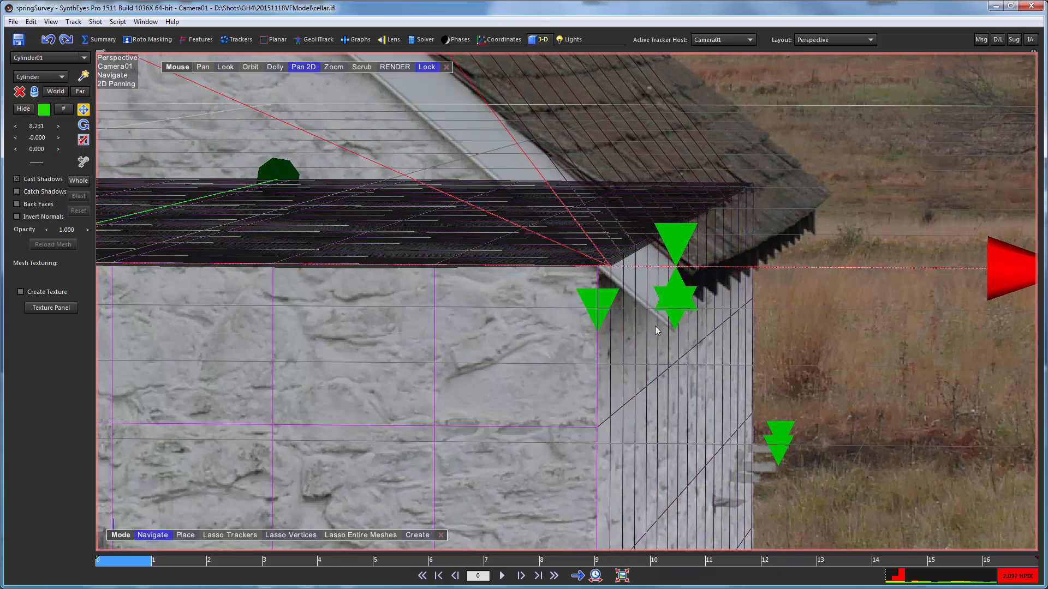
- Scale the roof prism to X 9.614 and Y 19.174 to match the photographed gable's height and width
scroll(627, 327, "down", 4)
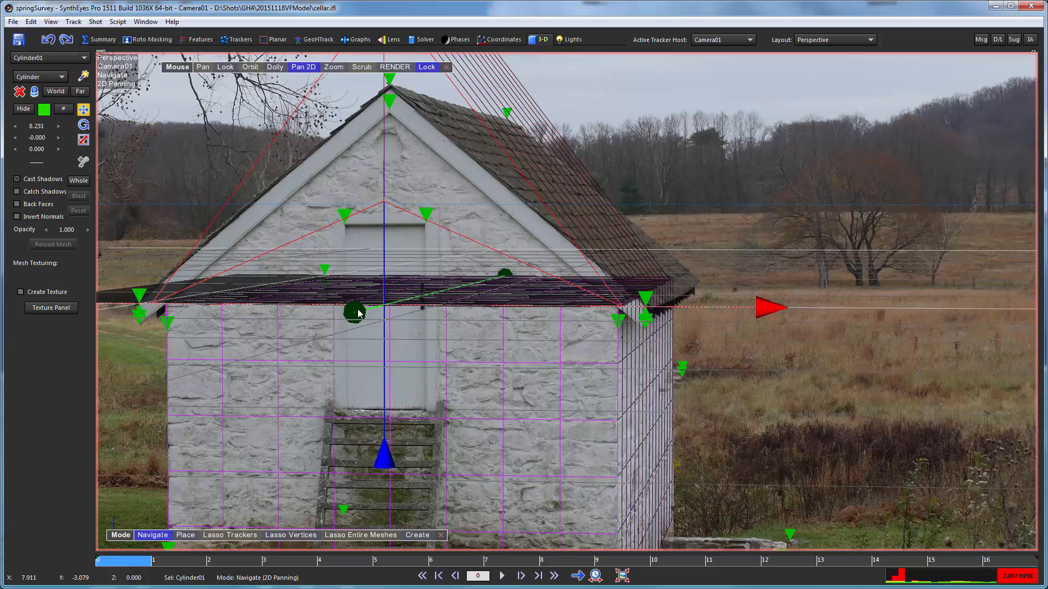
left_click(86, 142)
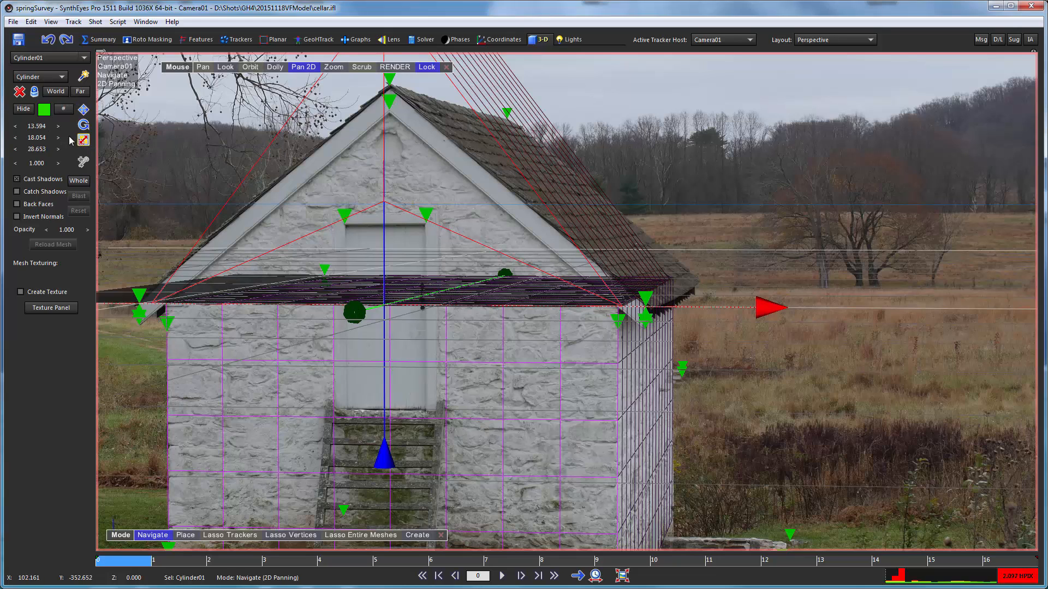
left_click_drag(40, 142, 306, 153)
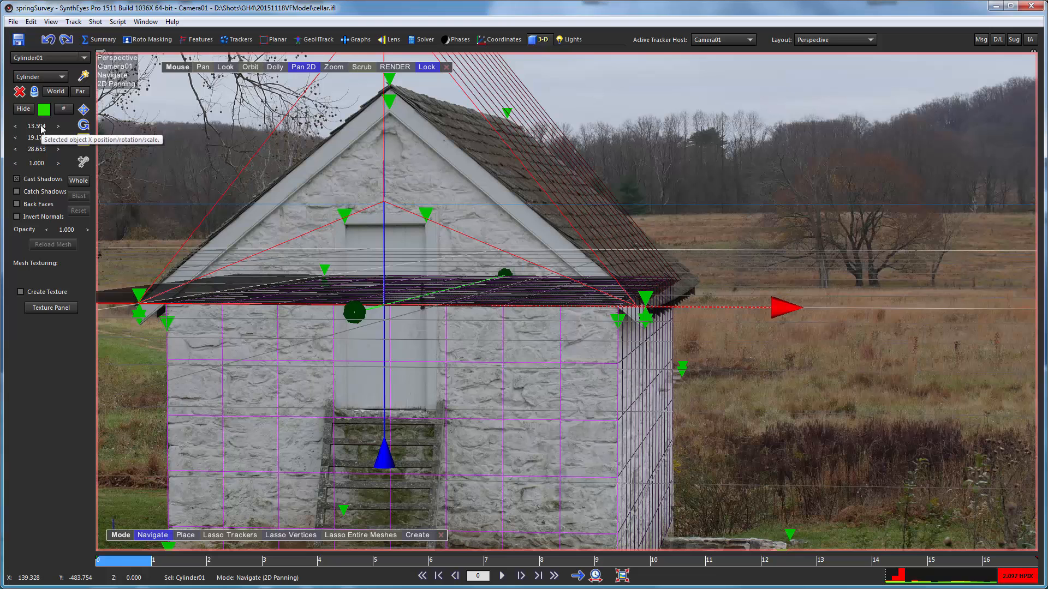
left_click_drag(38, 130, 738, 325)
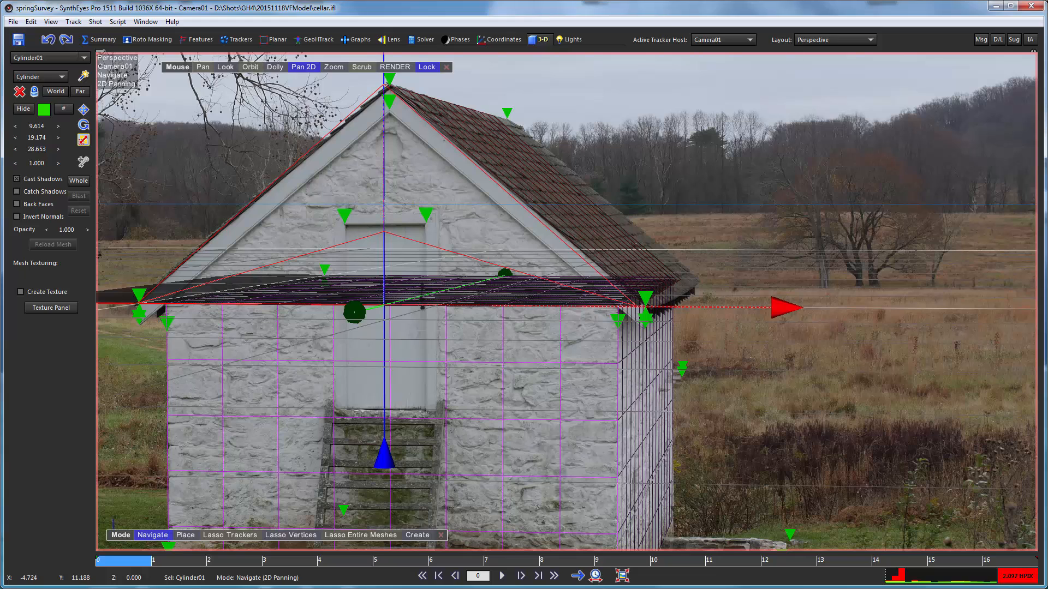
- Refine the prism's Y scale to 19.514 and shift it slightly along X so its corners meet the eave trackers
left_click_drag(34, 139, 111, 139)
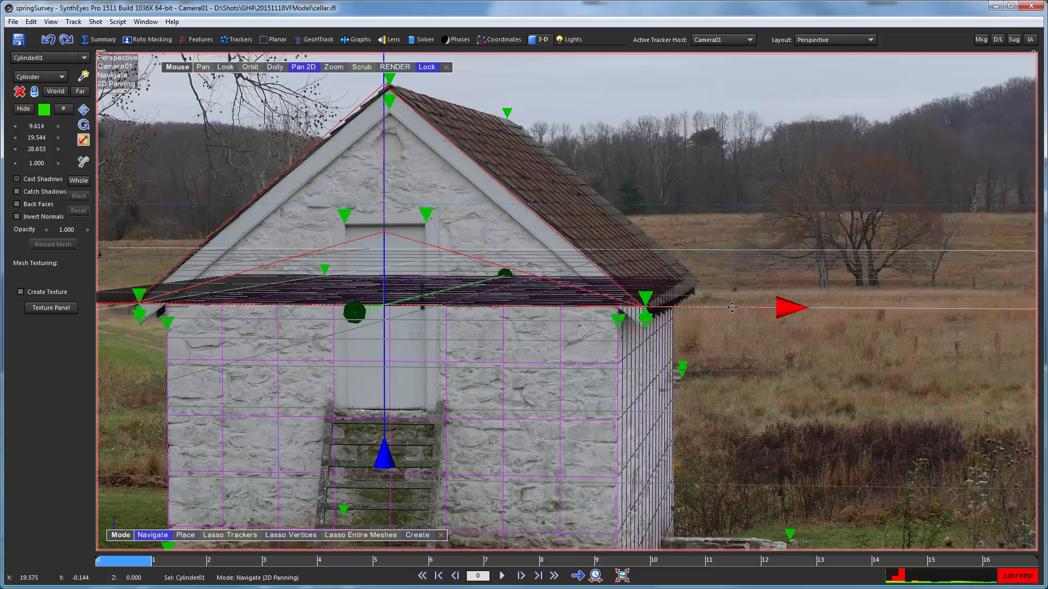
left_click_drag(732, 308, 734, 306)
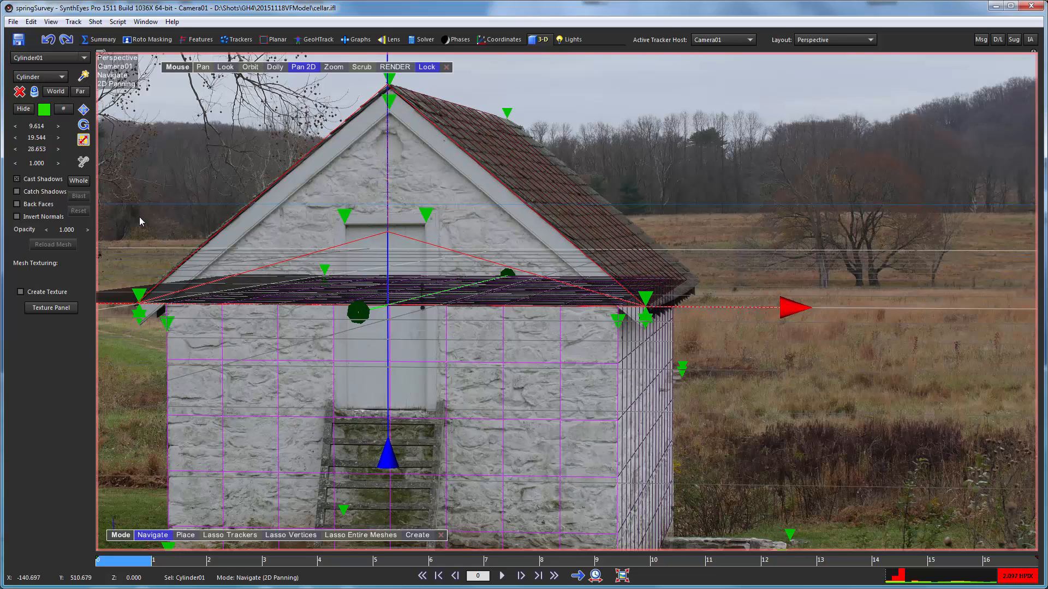
left_click_drag(31, 136, 17, 133)
left_click_drag(705, 304, 710, 304)
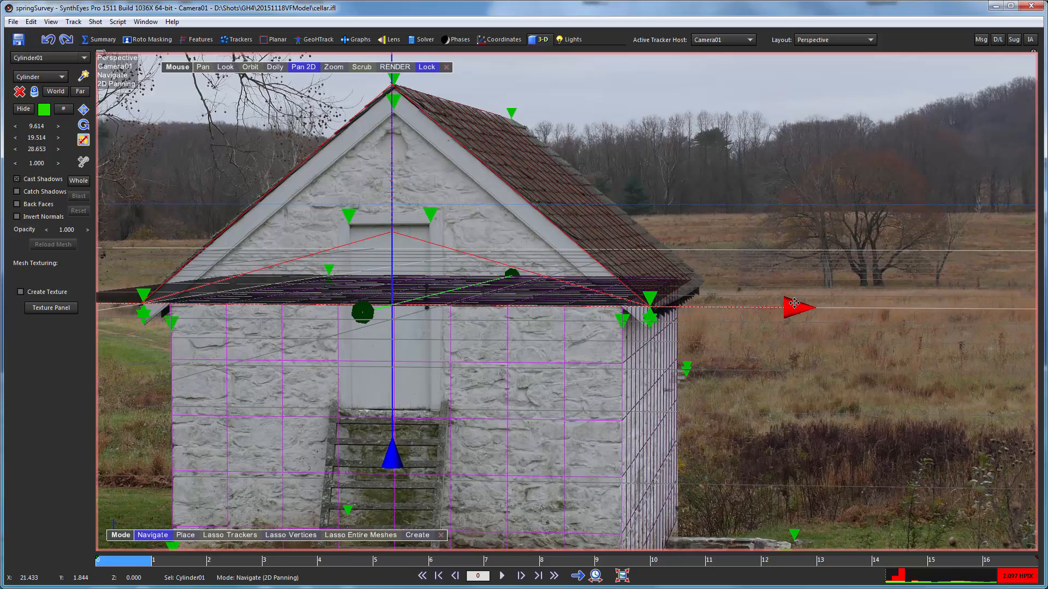
left_click_drag(792, 306, 795, 306)
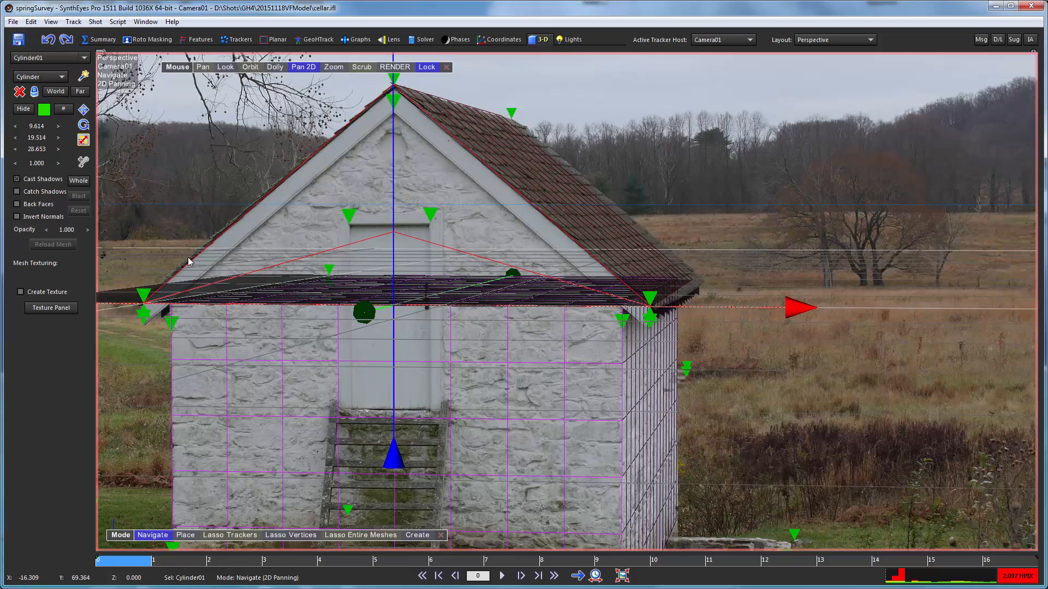
- Measure the distance between the two front eave-corner trackers by selecting both in the camera view
left_click(143, 298)
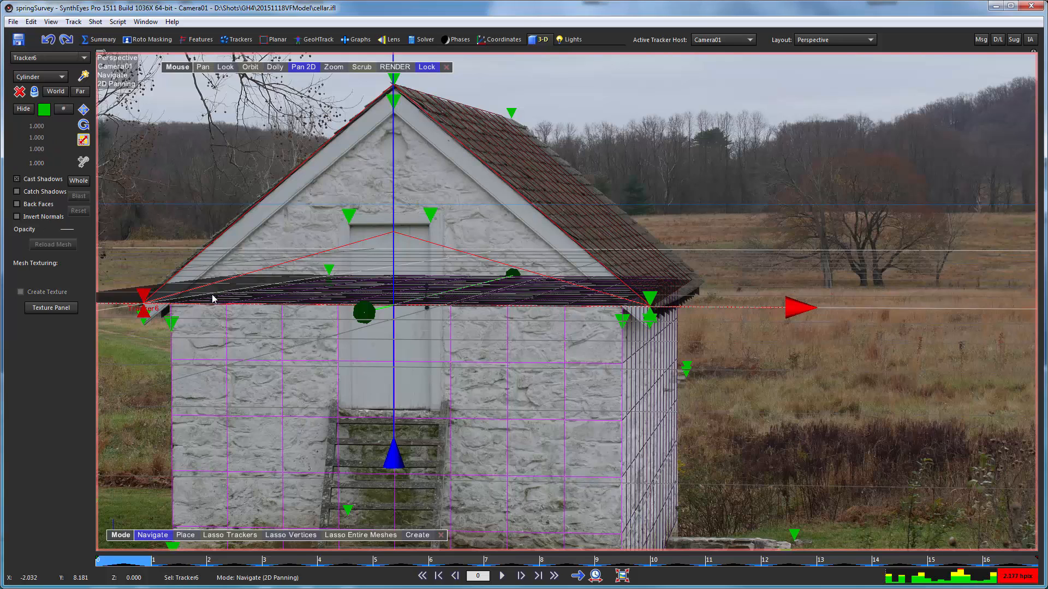
left_click(650, 298)
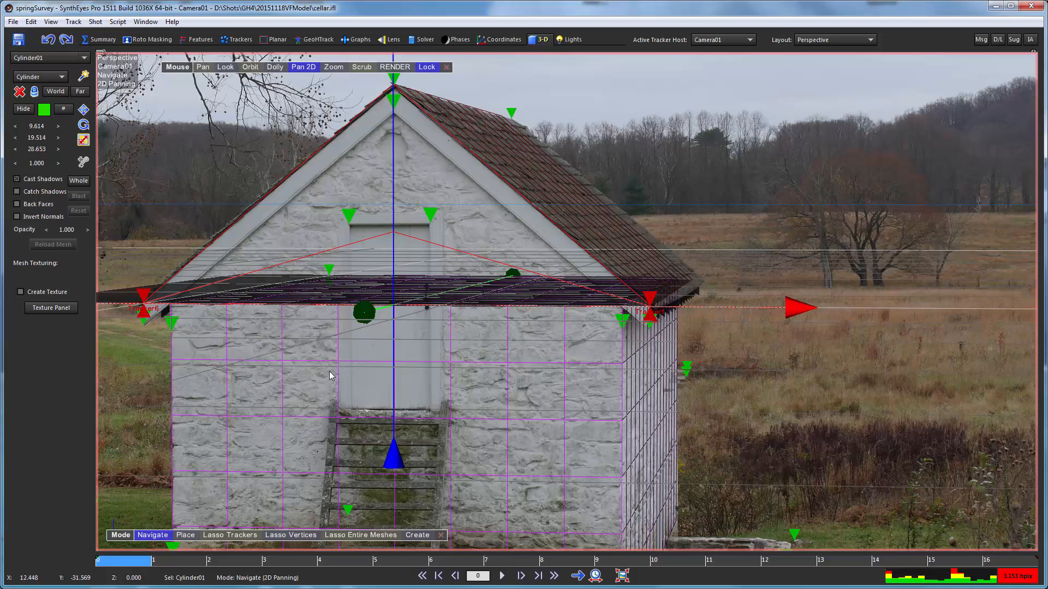
left_click(237, 39)
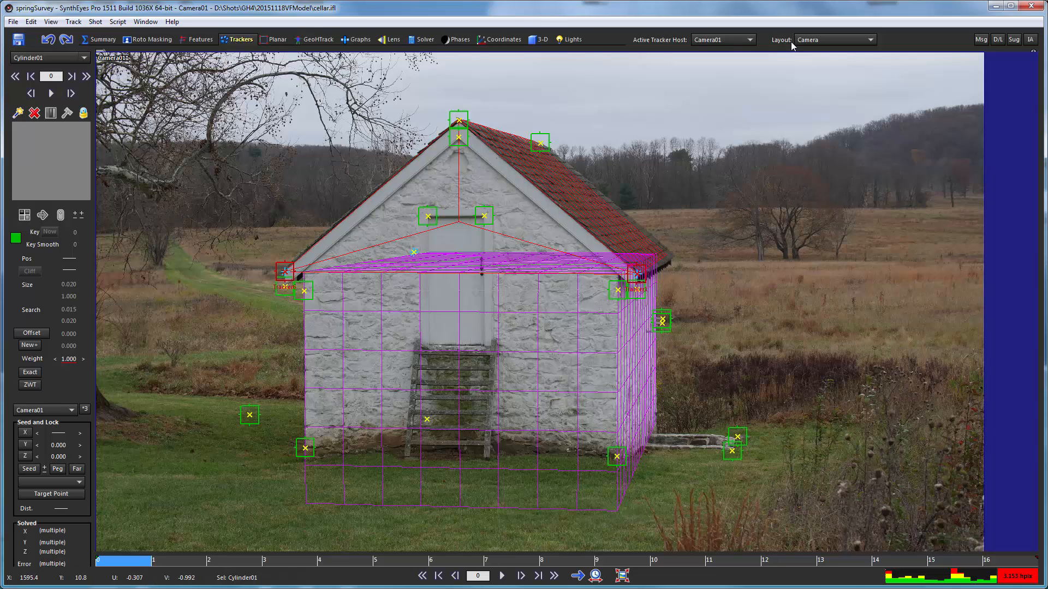
left_click(808, 40)
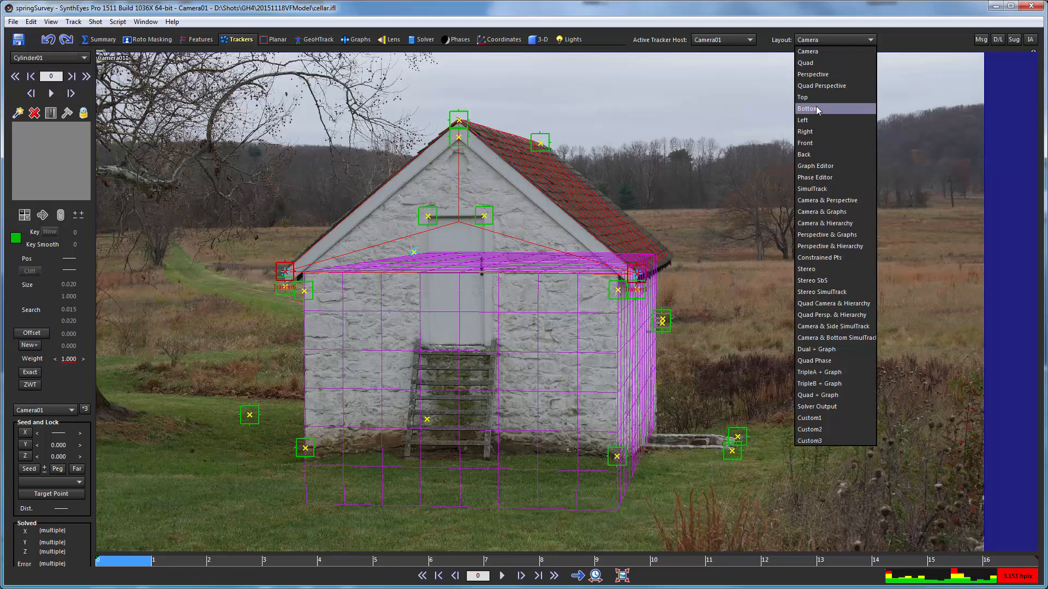
left_click(814, 98)
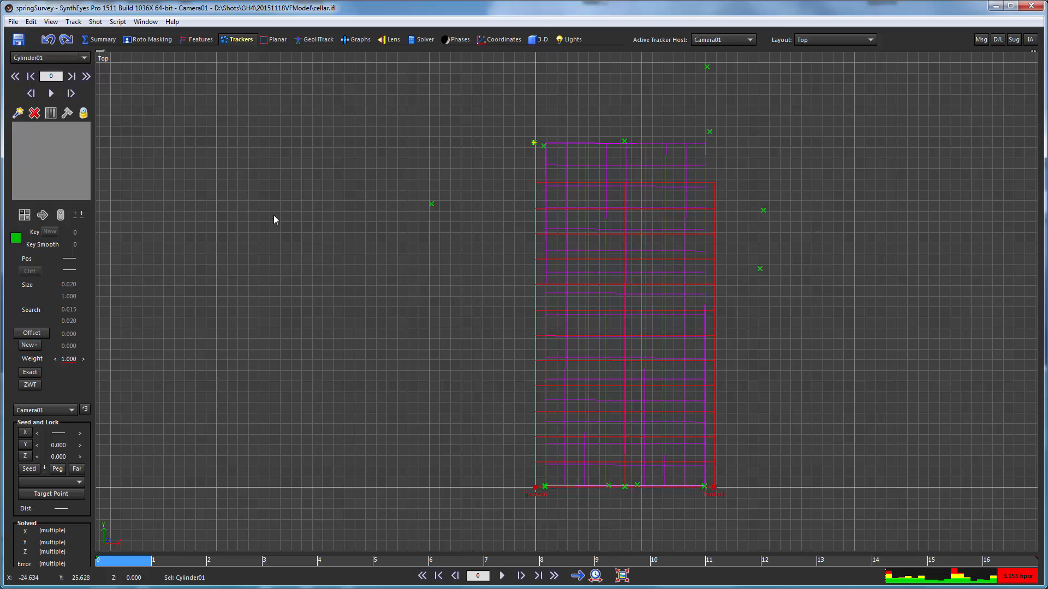
left_click(299, 189)
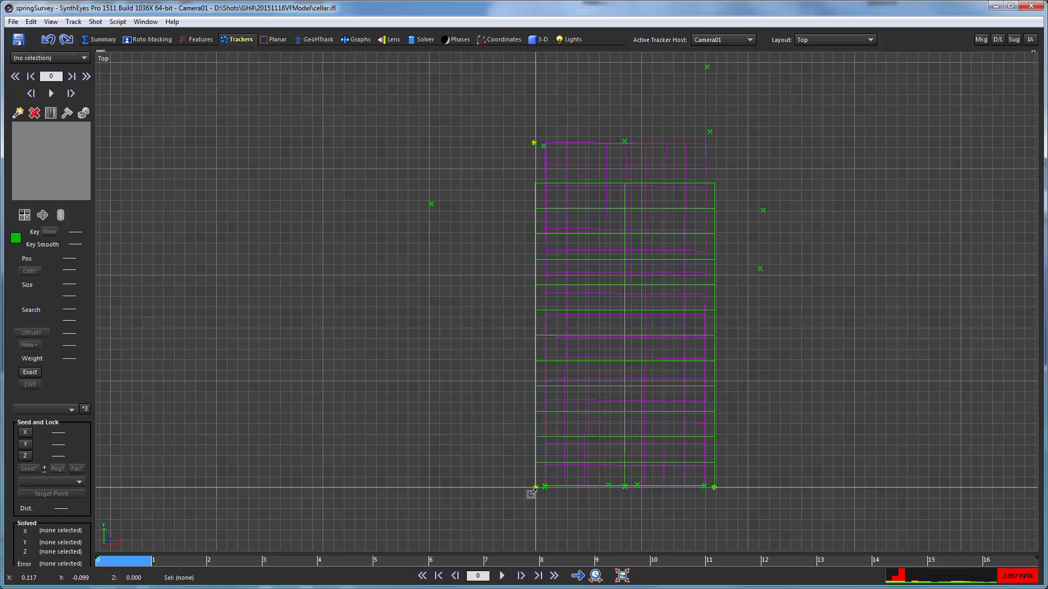
left_click(818, 40)
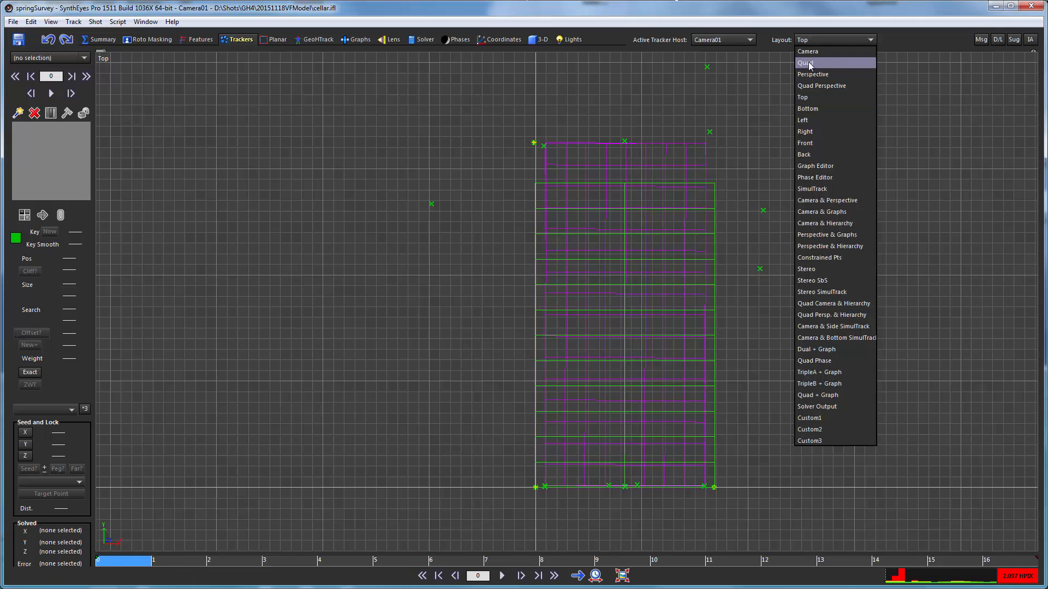
left_click(813, 53)
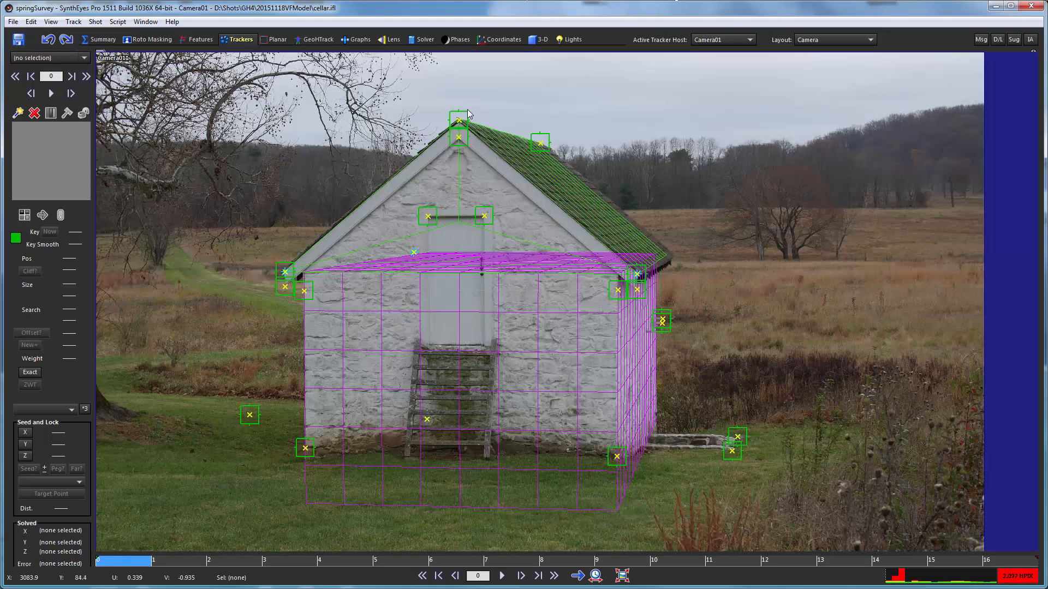
left_click(279, 264)
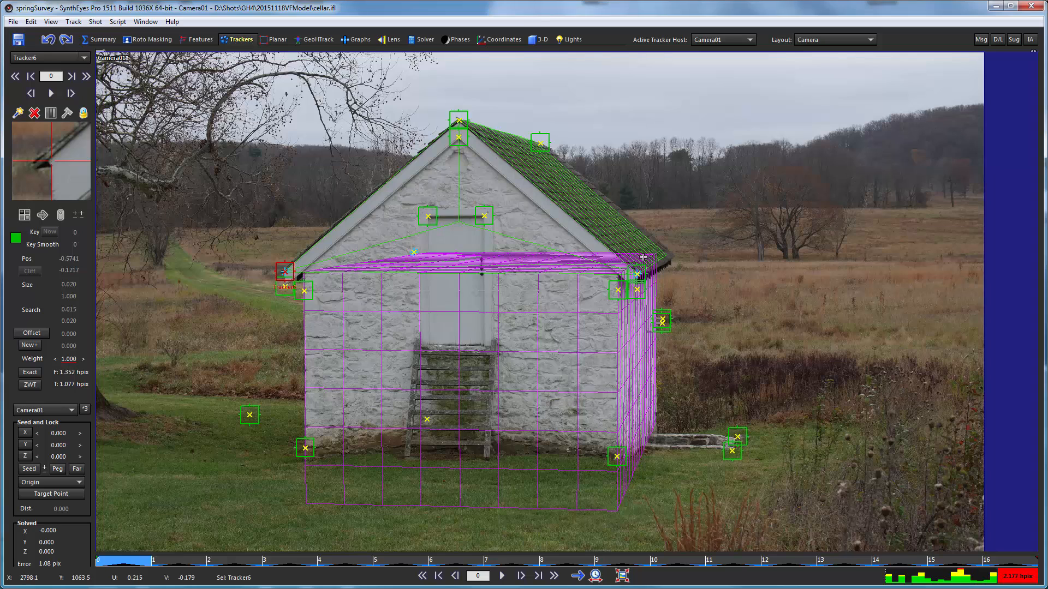
left_click(628, 266, "shift")
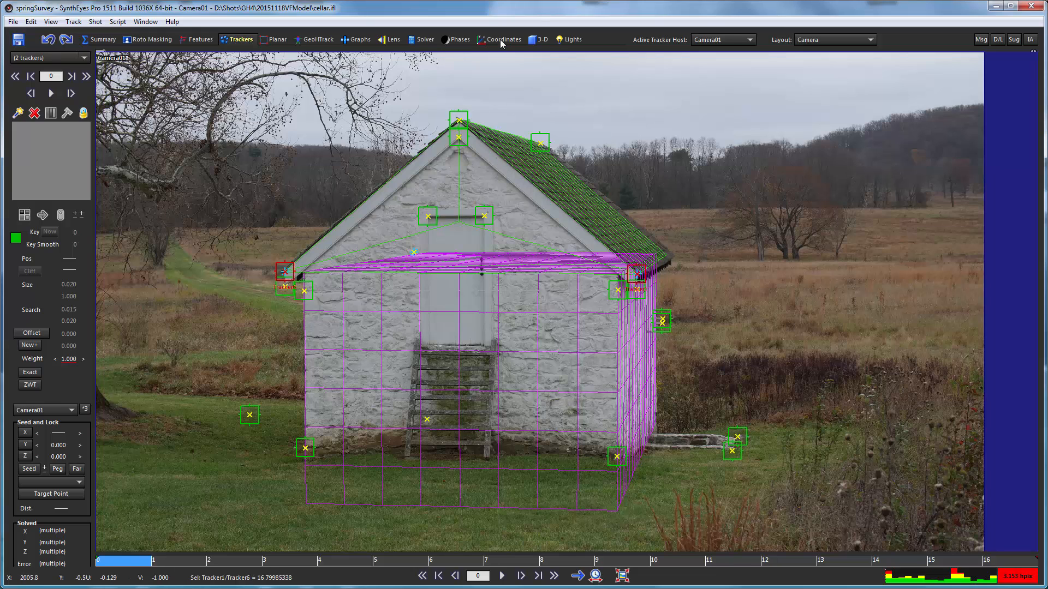
- Return to the 3-D room's perspective view and reselect the roof prism with its scale values shown
left_click(322, 38)
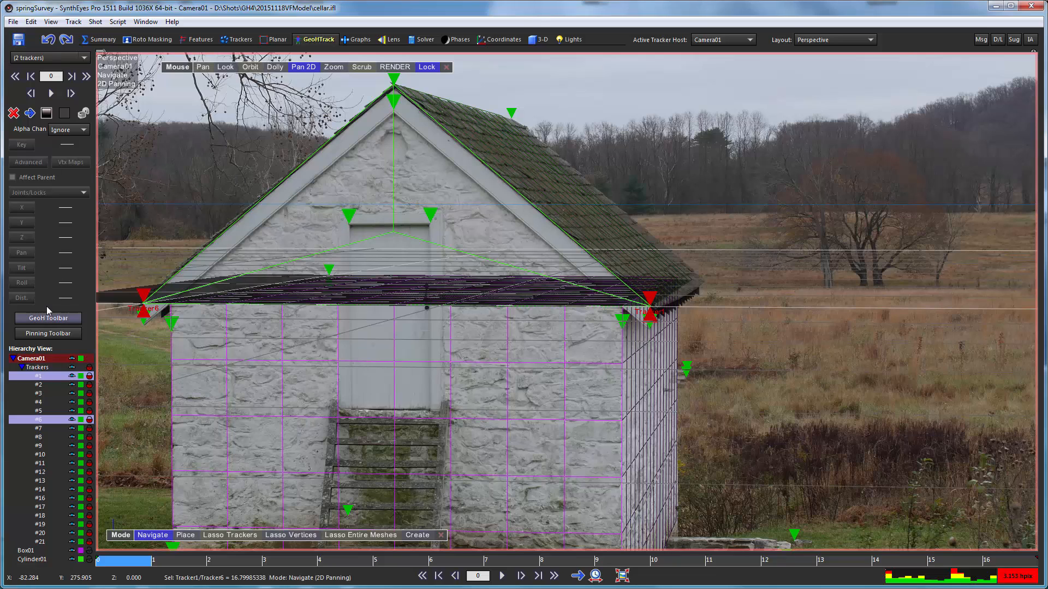
left_click(538, 39)
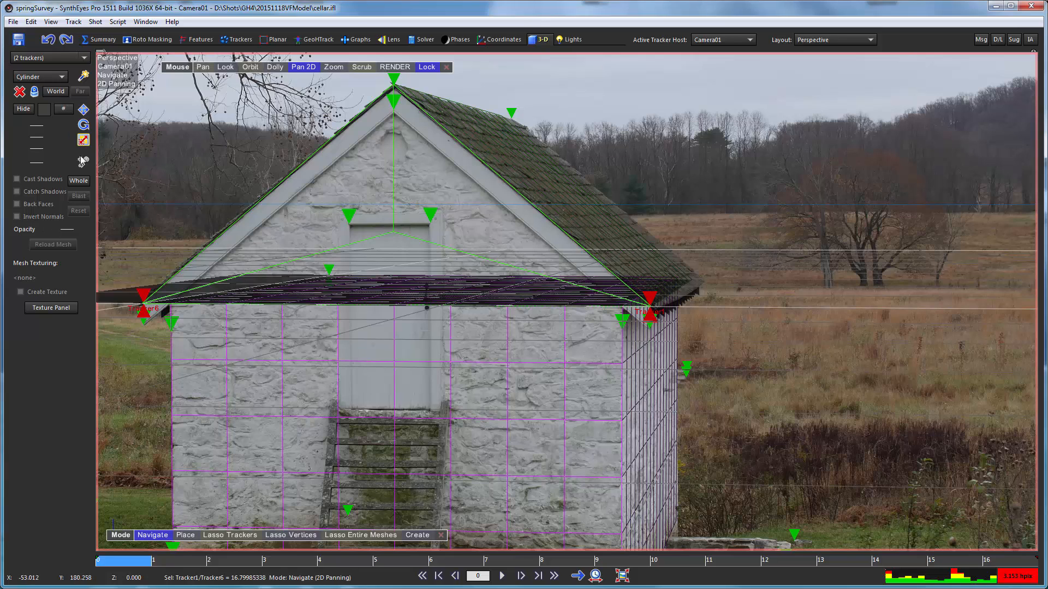
left_click(297, 168)
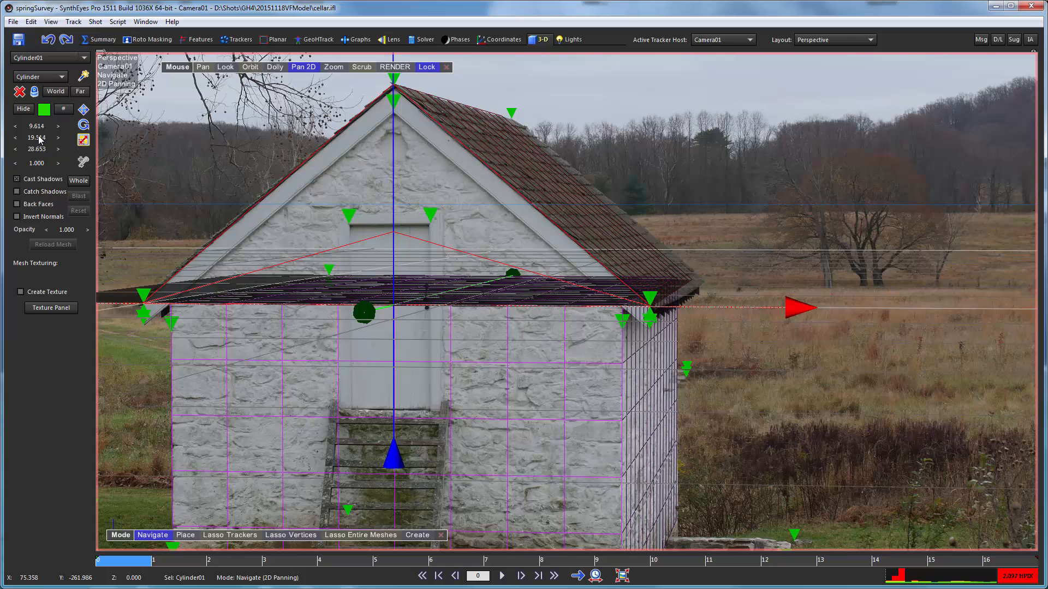
- Set the roof prism's Y scale to 19.374 and check its gable fit at frames 3 and 16 and in the unlocked 3-D view
left_click_drag(40, 140, 3, 136)
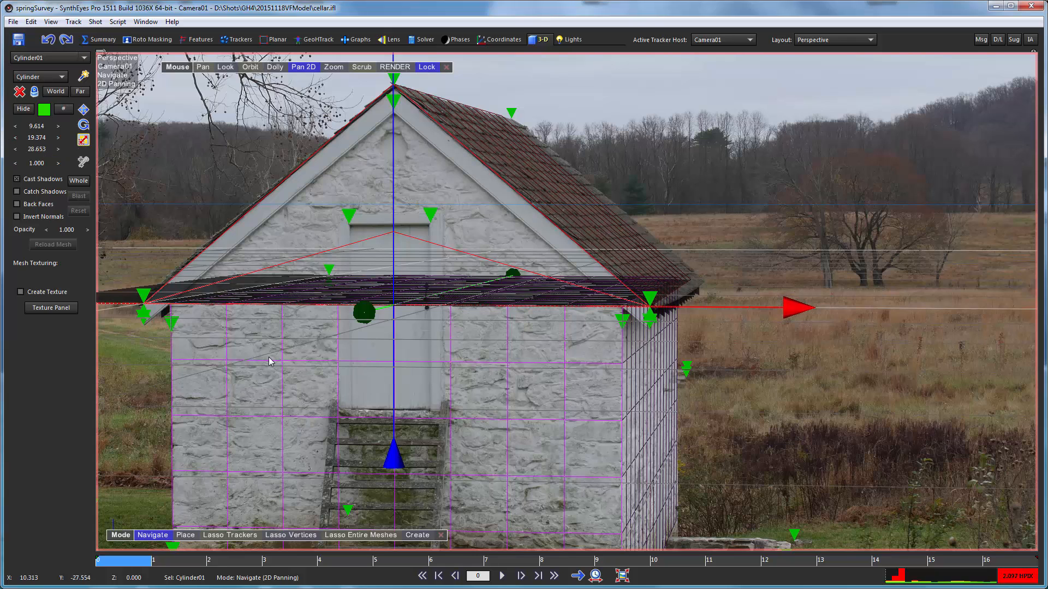
left_click_drag(150, 566, 288, 563)
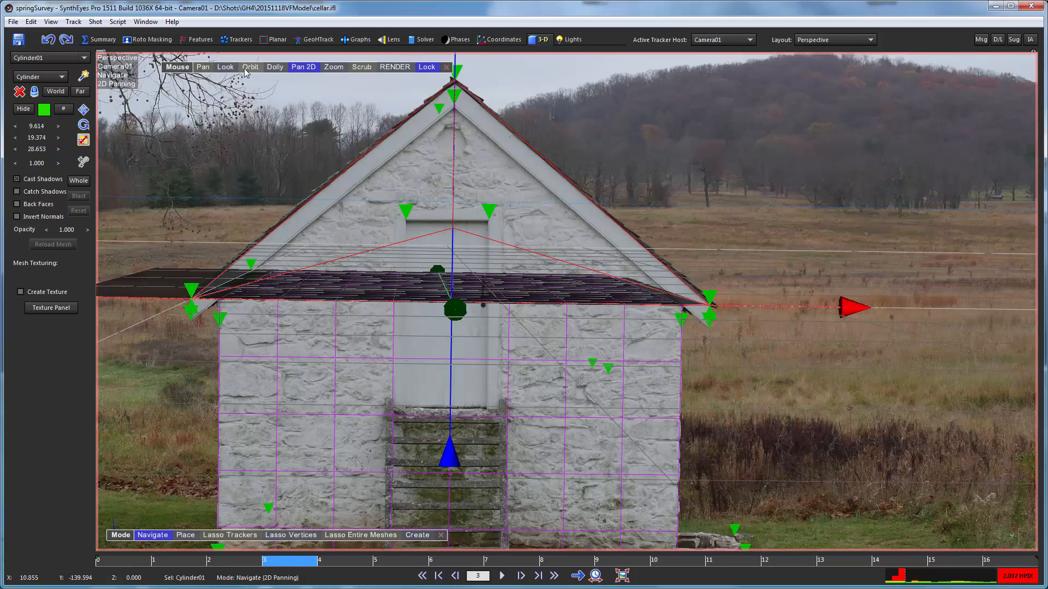
left_click_drag(251, 77, 299, 90)
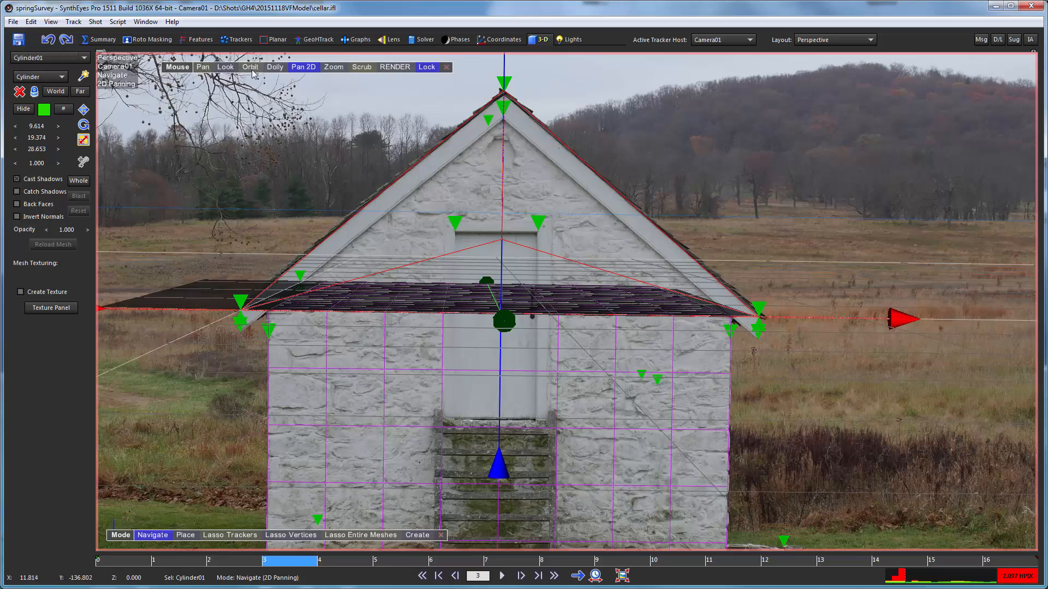
left_click(252, 68)
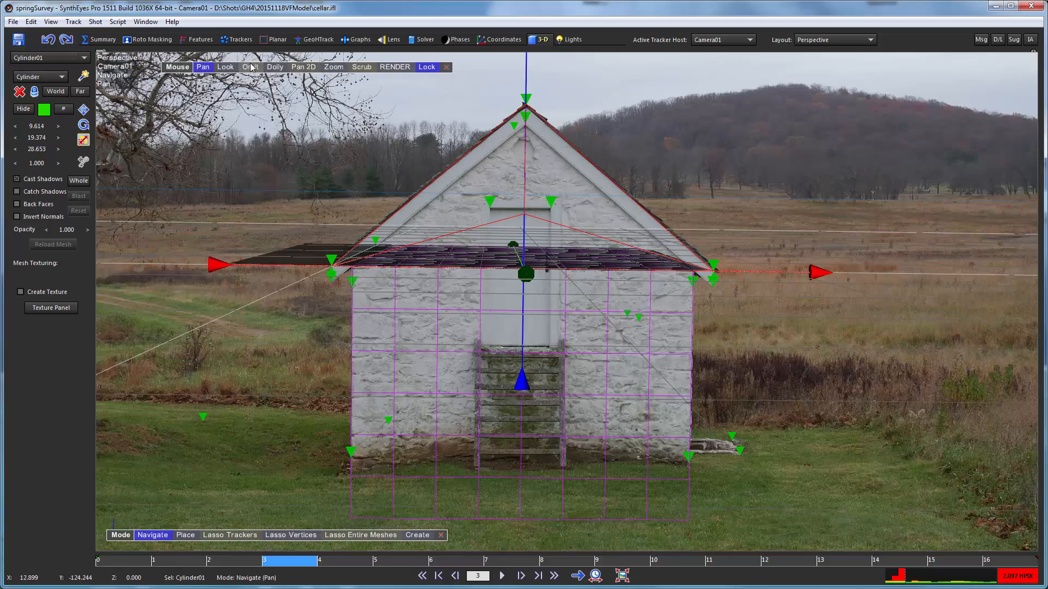
left_click_drag(260, 87, 237, 75)
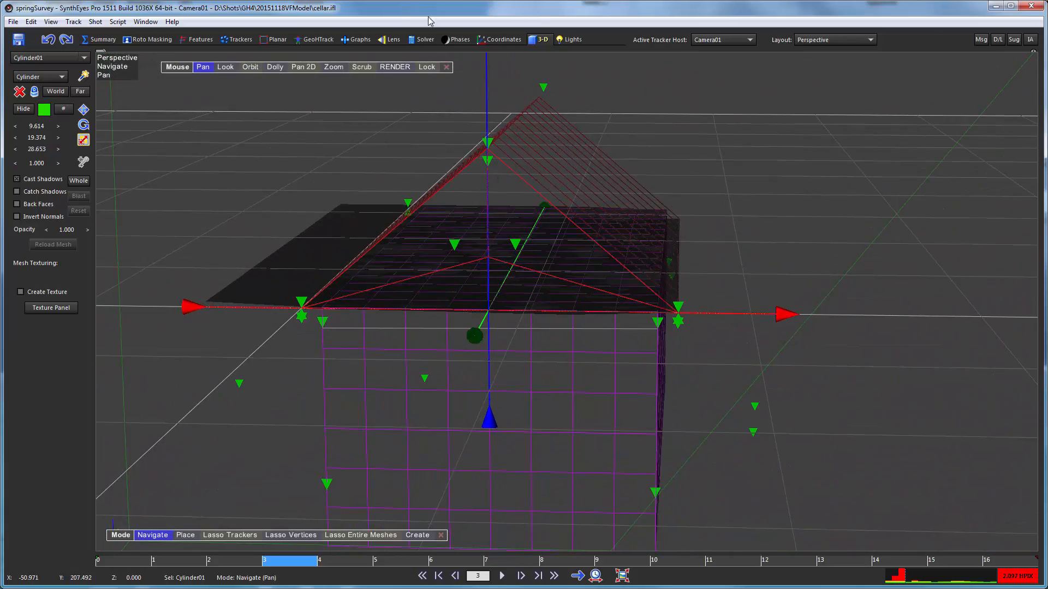
left_click(426, 67)
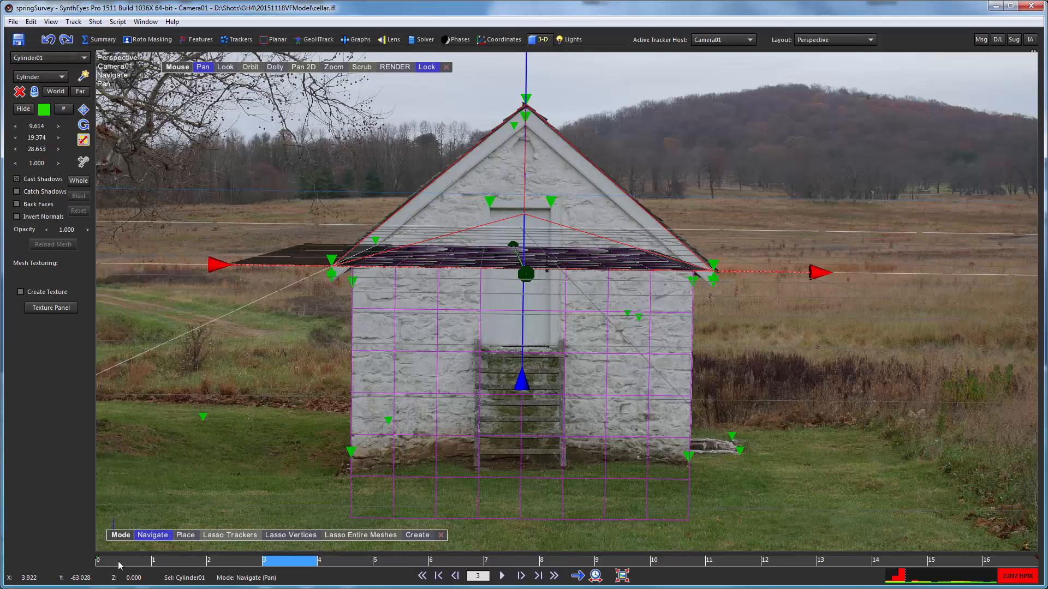
left_click_drag(120, 560, 989, 545)
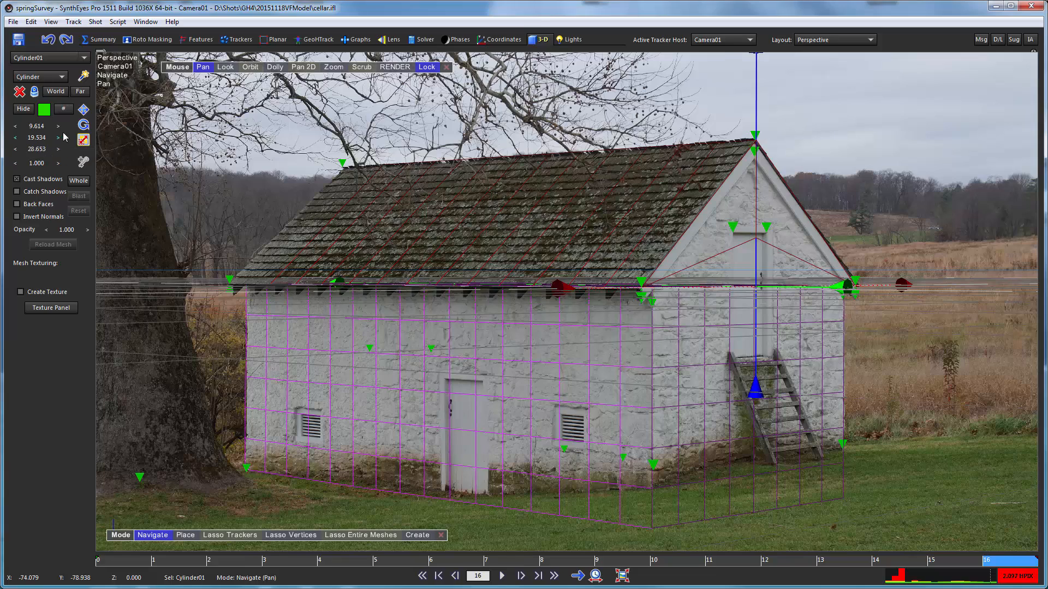
left_click_drag(61, 136, 1045, 69)
left_click_drag(16, 44, 337, 37)
left_click_drag(272, 36, 420, 33)
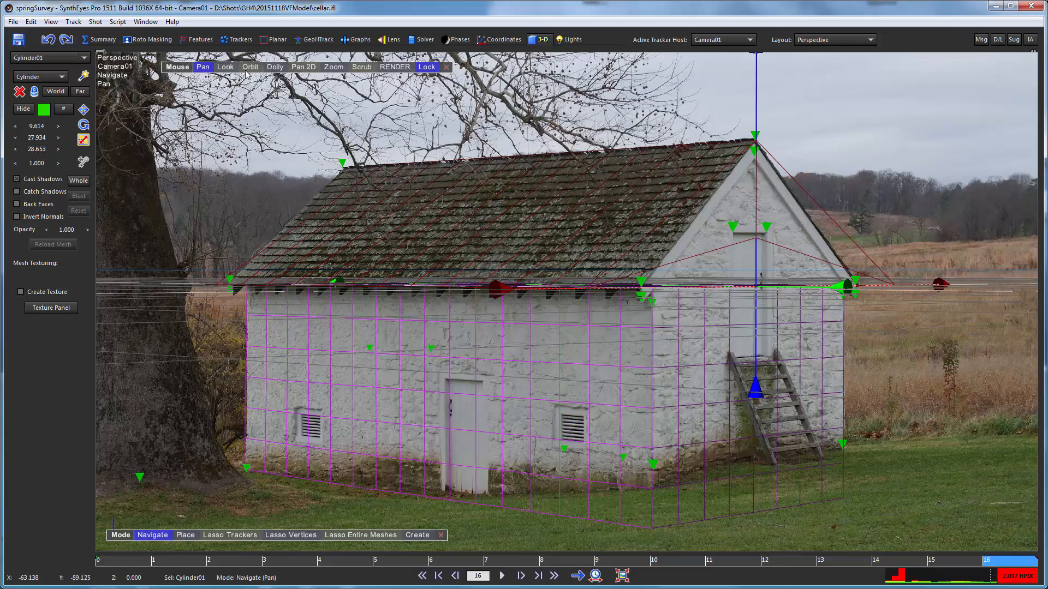
left_click_drag(246, 70, 527, 63)
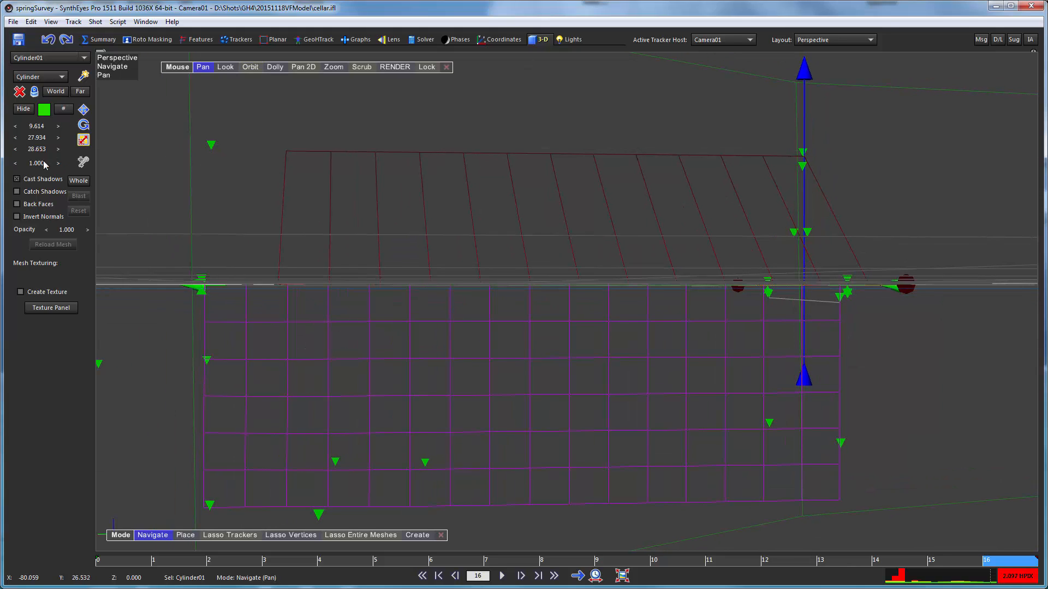
left_click_drag(33, 142, 588, 64)
left_click_drag(37, 137, 28, 137)
left_click(426, 67)
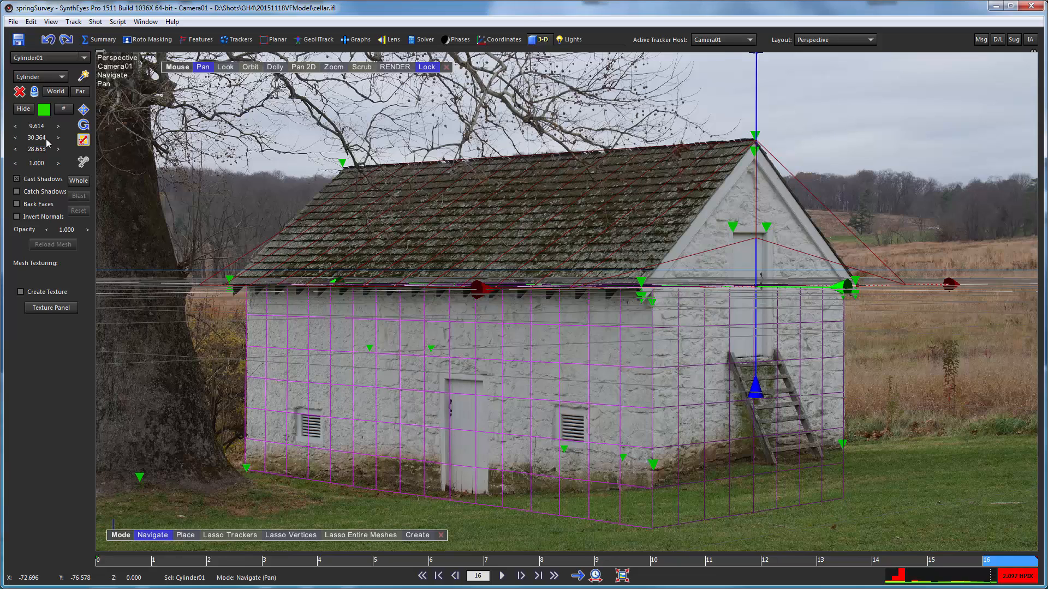
left_click(48, 40)
left_click(48, 40)
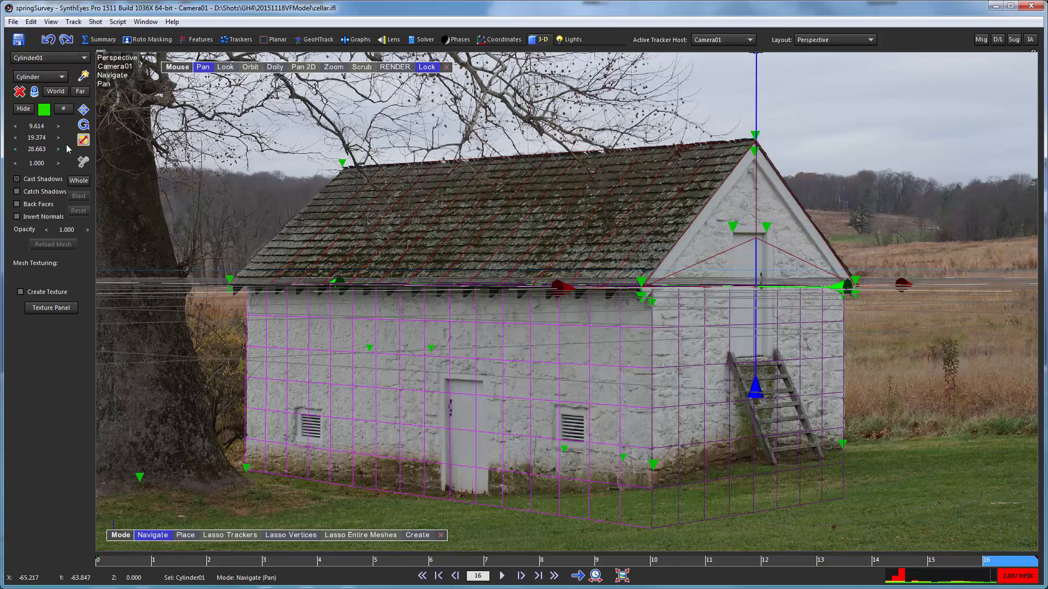
- Lengthen the roof prism to a Z scale of 32.703 to meet the rear trackers, and check its length from the side
left_click_drag(66, 146, 597, 219)
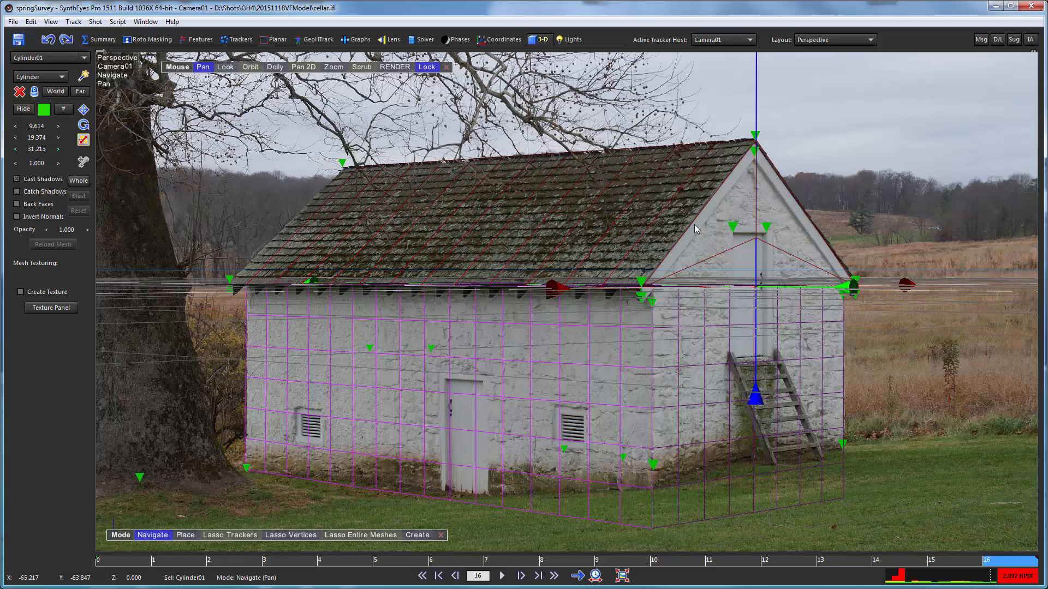
left_click_drag(695, 225, 984, 215)
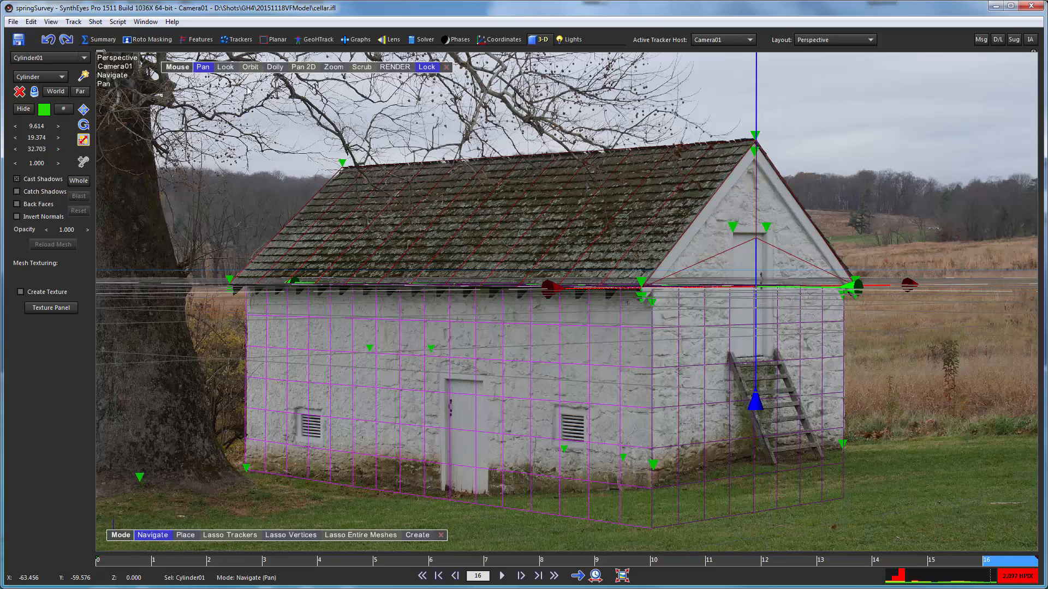
left_click(250, 66)
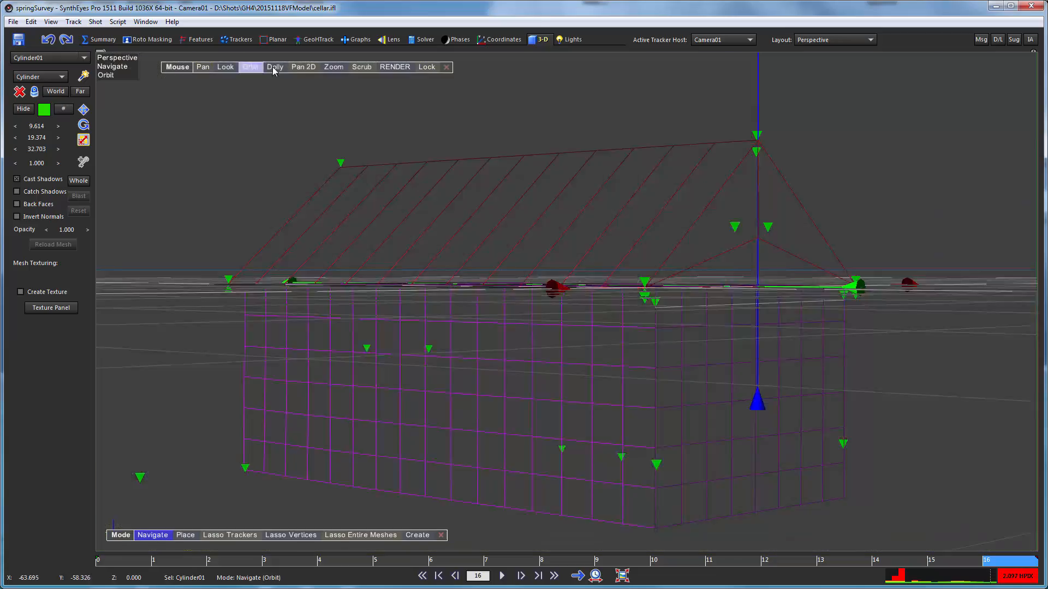
left_click_drag(284, 82, 453, 75)
left_click(203, 66)
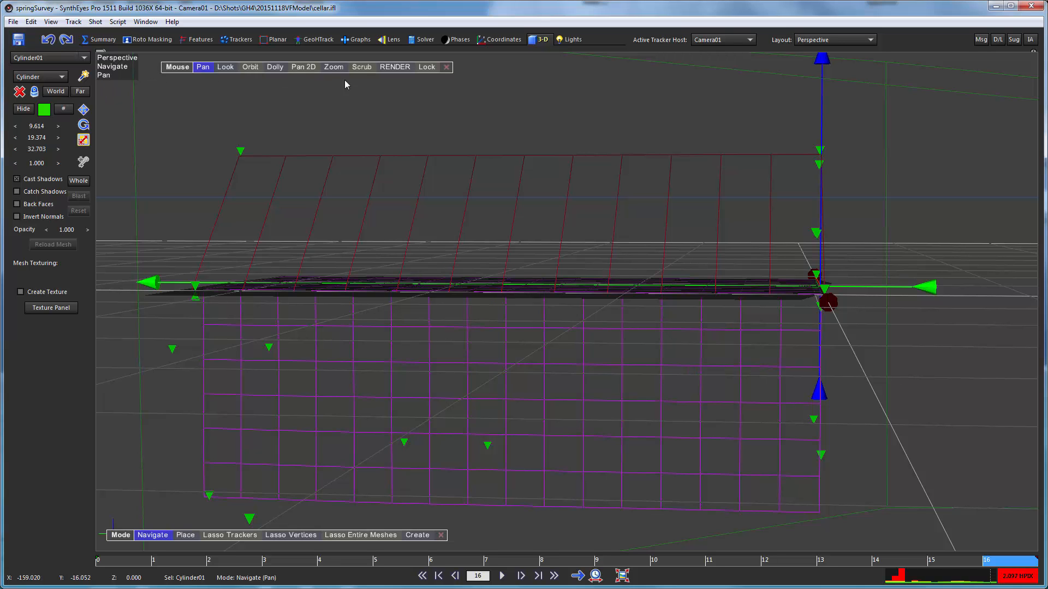
left_click(425, 68)
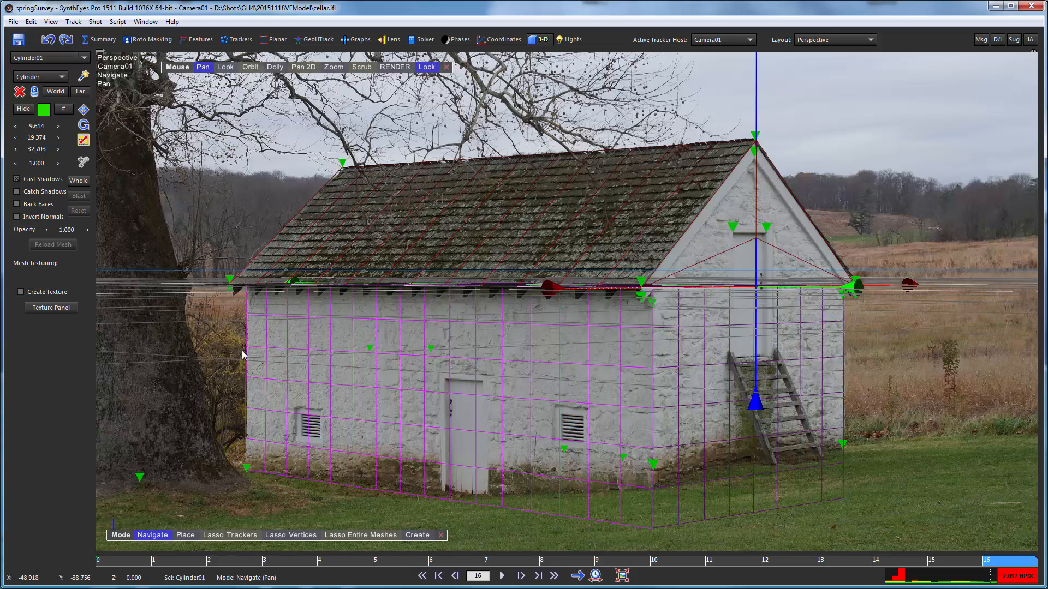
- Review the roof mesh across the shot and examine its fit around the right eave corner at frame 0
left_click_drag(135, 564, 1016, 499)
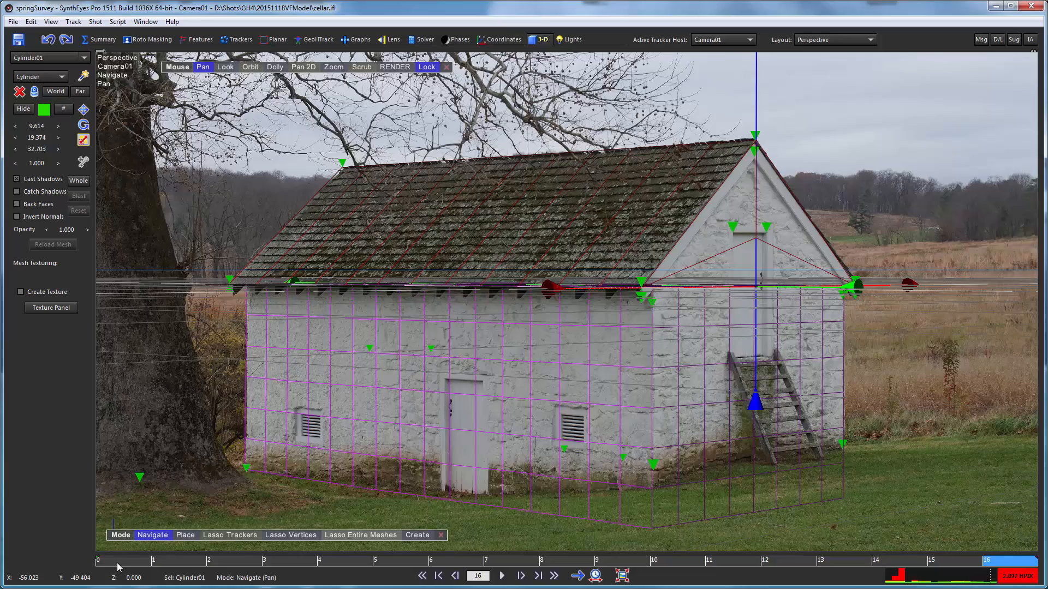
mouse_move(119, 565)
left_mouse_down()
mouse_move(675, 528)
mouse_move(1028, 462)
mouse_move(788, 505)
mouse_move(123, 546)
left_mouse_up()
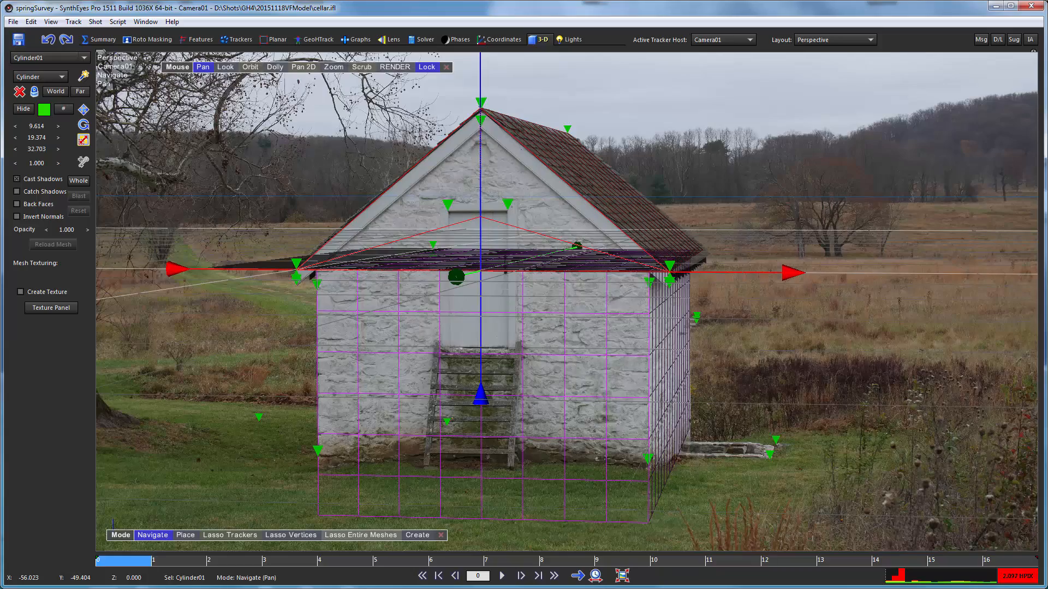
scroll(689, 275, "up", 5)
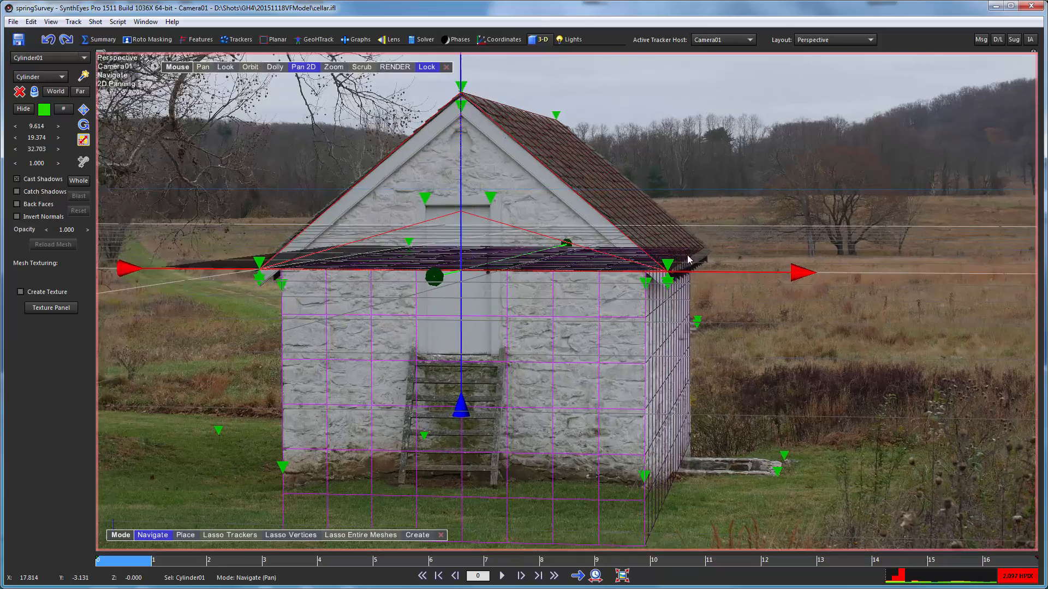
scroll(679, 158, "up", 3)
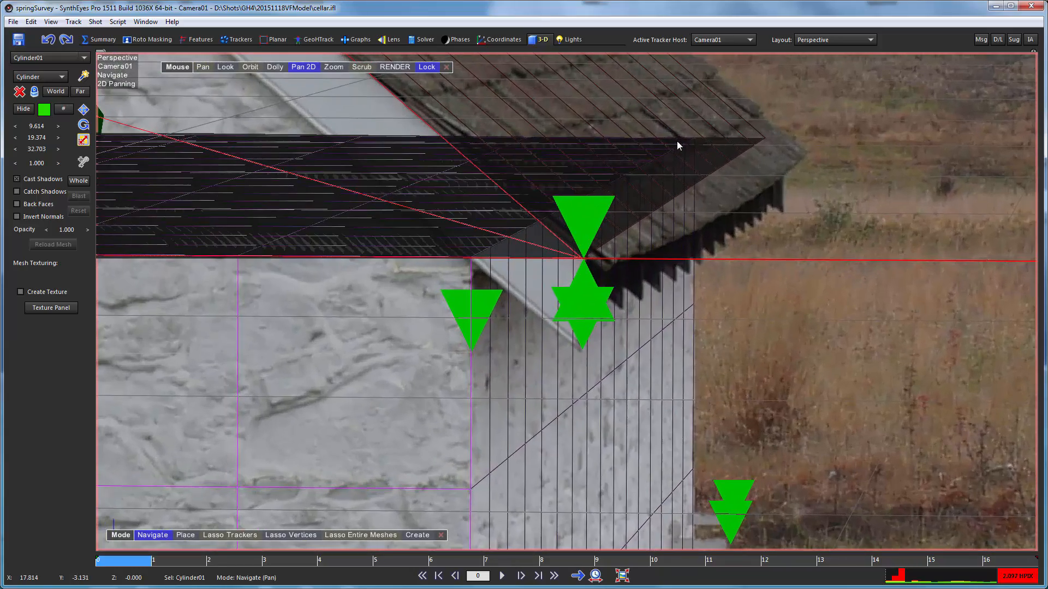
right_click_drag(677, 141, 640, 188)
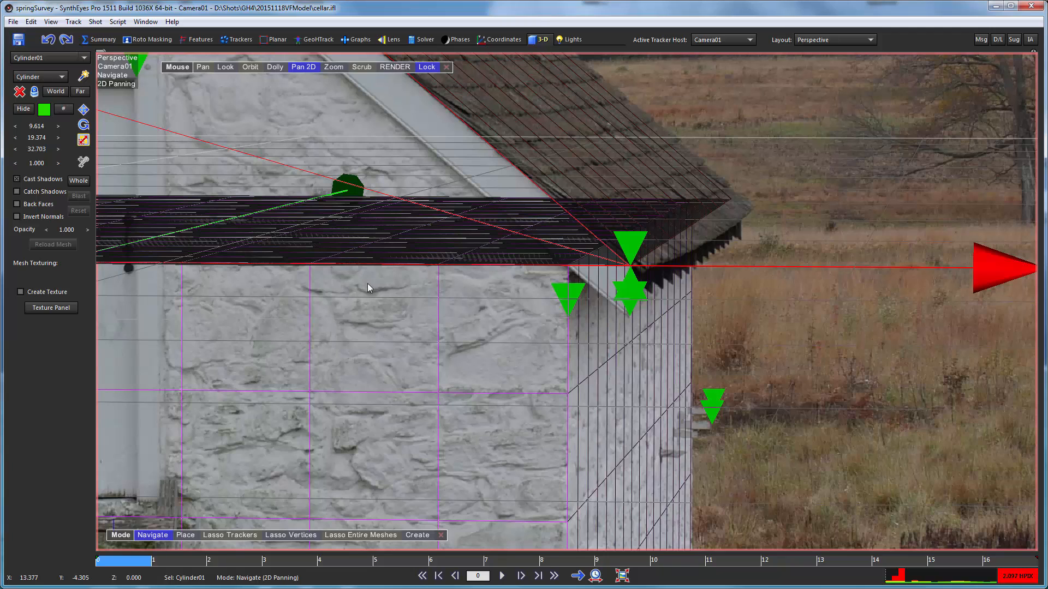
middle_click_drag(395, 330, 456, 494)
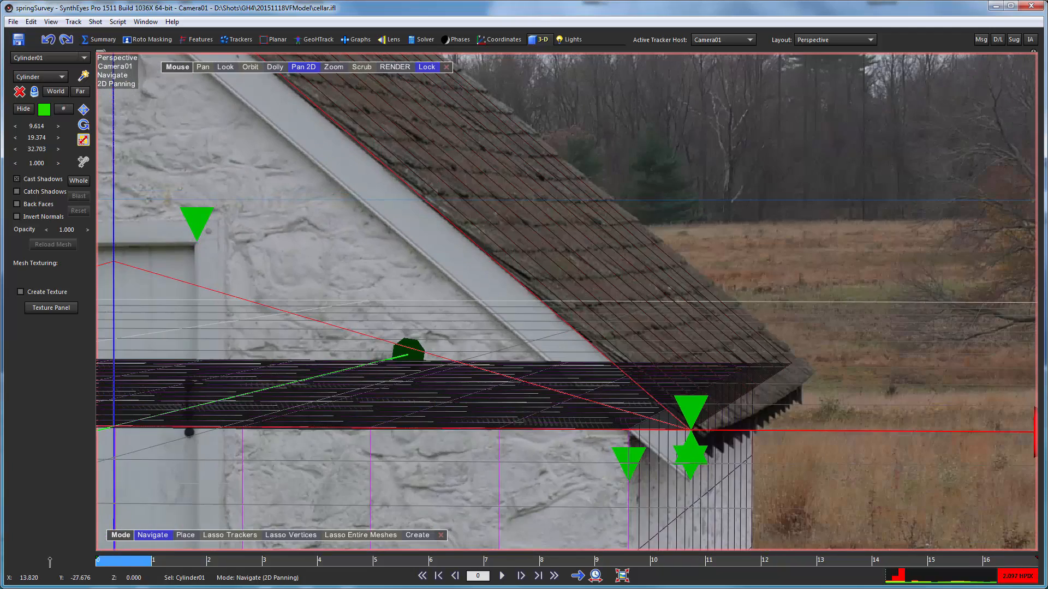
- Examine the roof mesh's rear eave and ridge end at frames 14 and 16, and both gable slopes at frame 0
left_click_drag(64, 566, 923, 533)
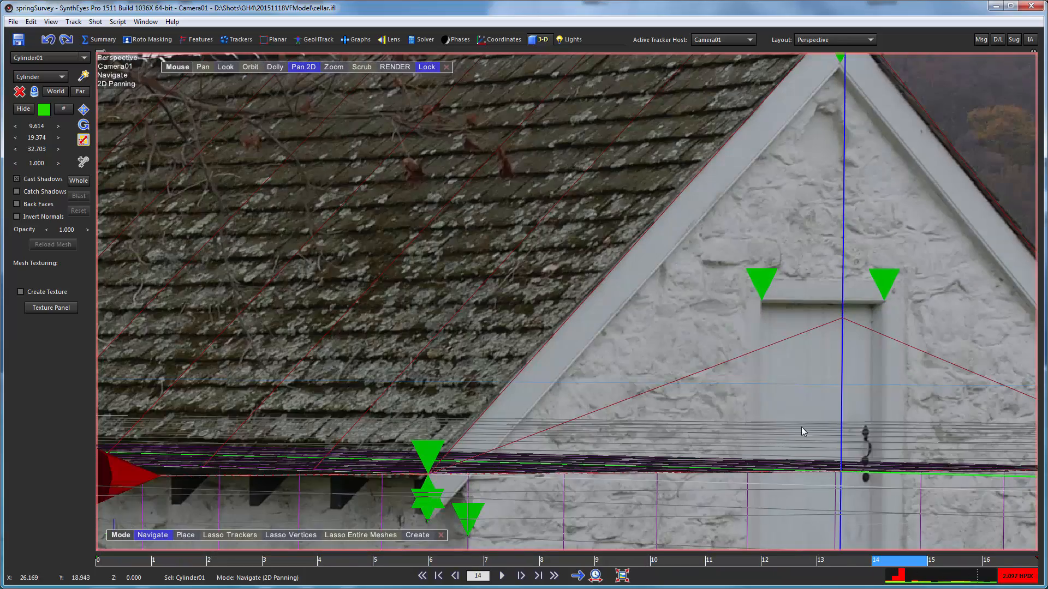
middle_click_drag(254, 143, 1047, 112)
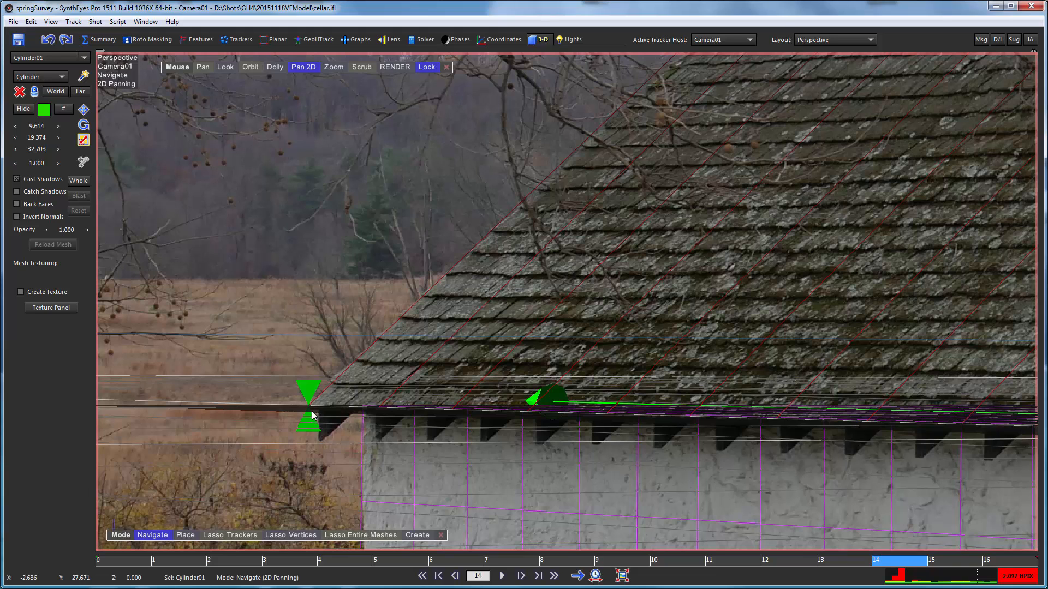
middle_click_drag(673, 194, 718, 92)
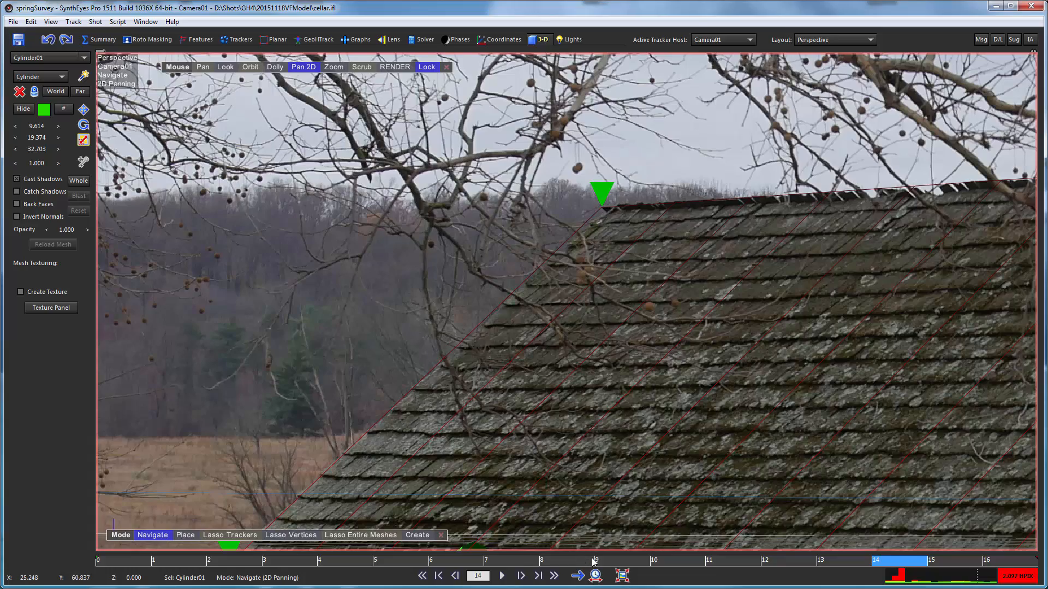
left_click_drag(596, 561, 1007, 561)
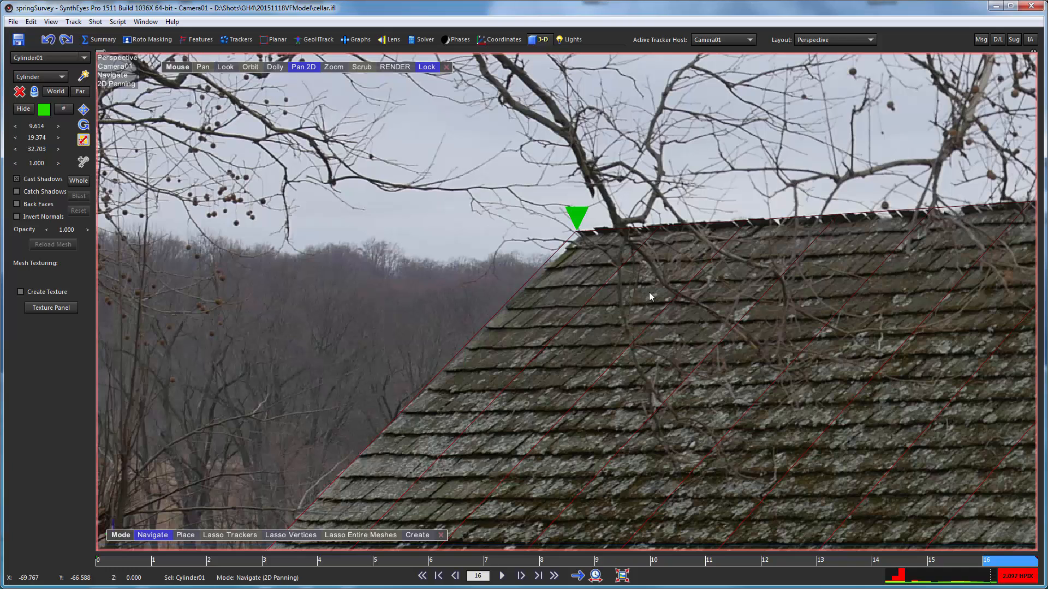
left_click(141, 564)
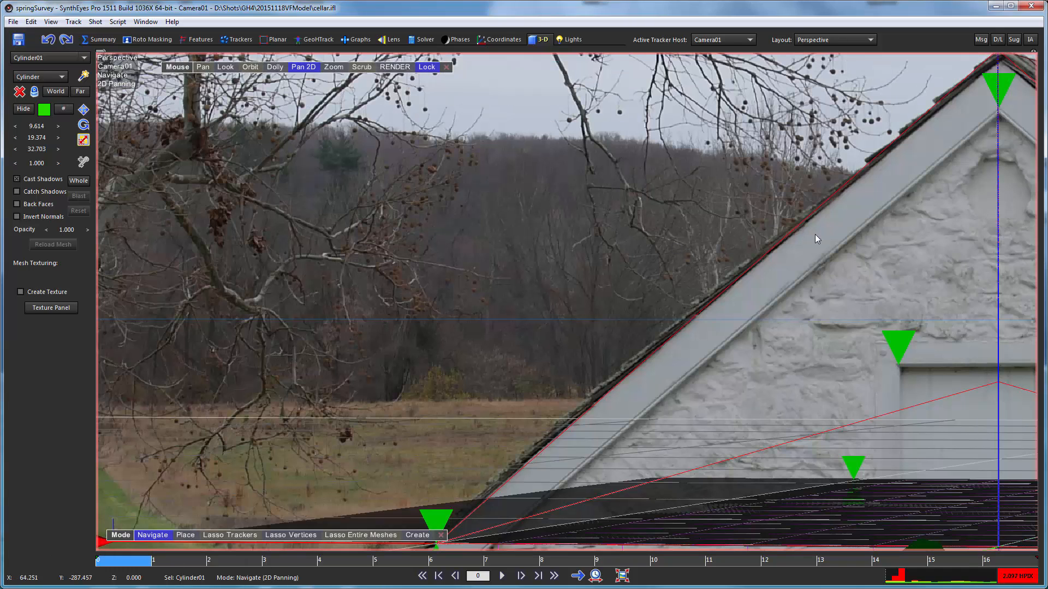
left_click_drag(816, 239, 1008, 260)
left_click_drag(810, 250, 971, 400)
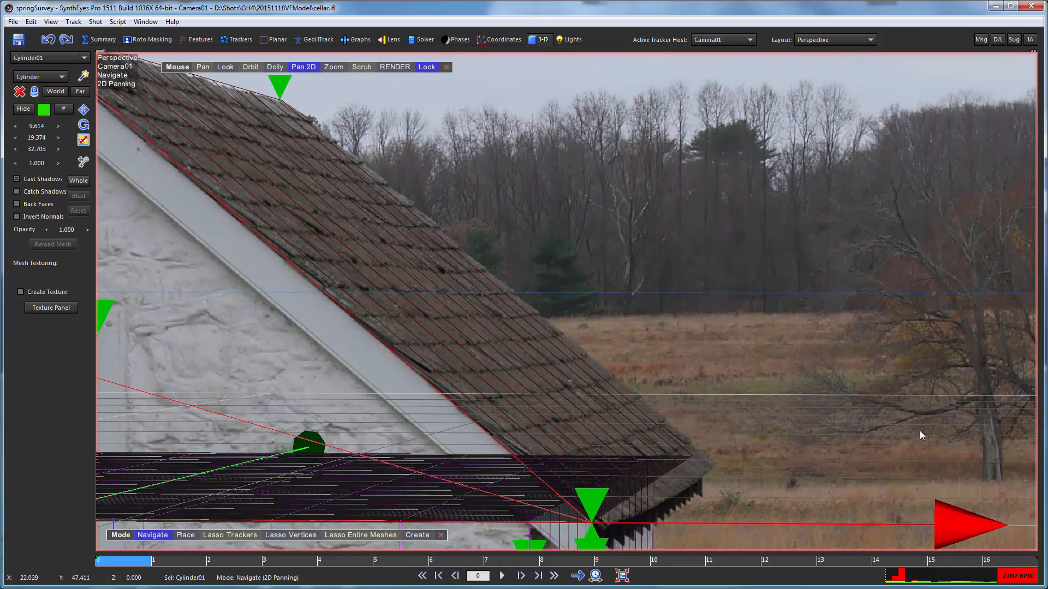
- Show the GeoHTrack tool set and activate Smudge Mesh for the roof mesh
left_click(297, 42)
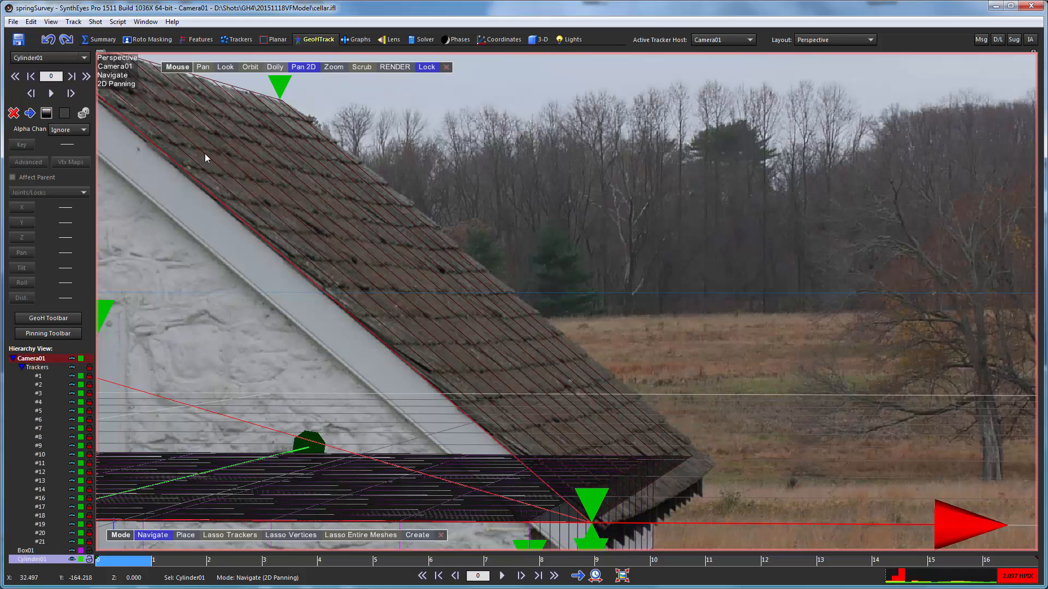
left_click(47, 321)
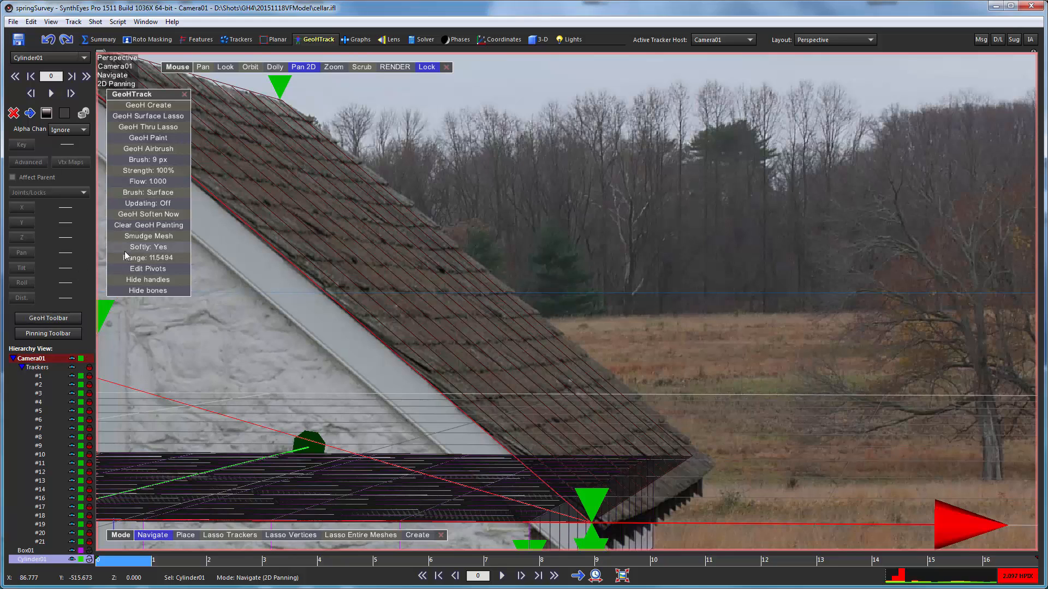
left_click(126, 237)
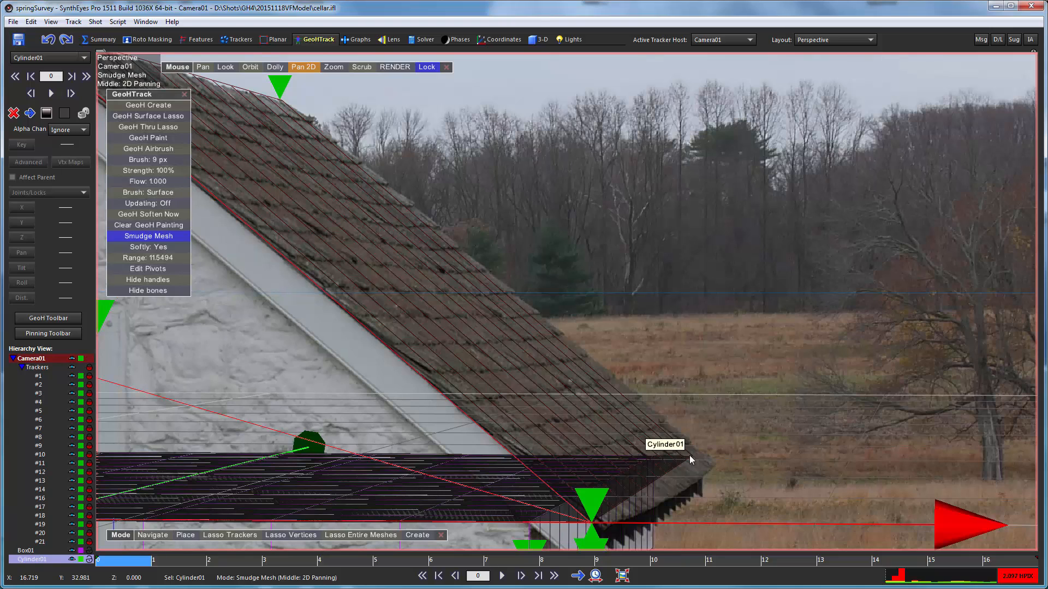
- Try smudging the roof mesh's right eave corner outward and back, widening the soft range to 53.0693 and narrowing it to 13.9748
mouse_move(689, 455)
left_mouse_down()
mouse_move(722, 459)
mouse_move(715, 466)
left_mouse_up()
scroll(716, 466, "up", 5)
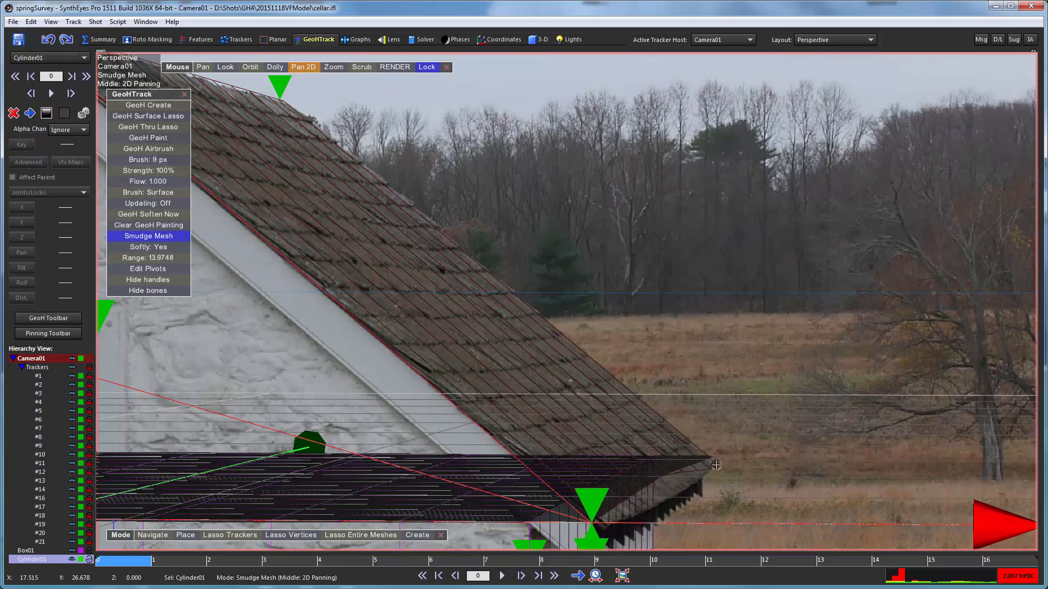
scroll(716, 465, "up", 7)
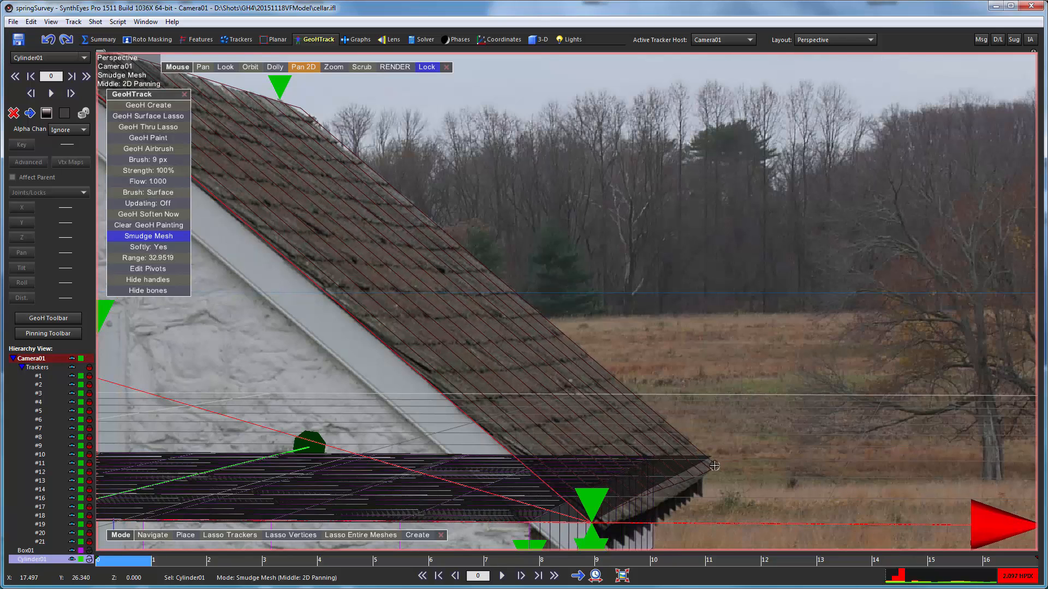
scroll(714, 467, "up", 3)
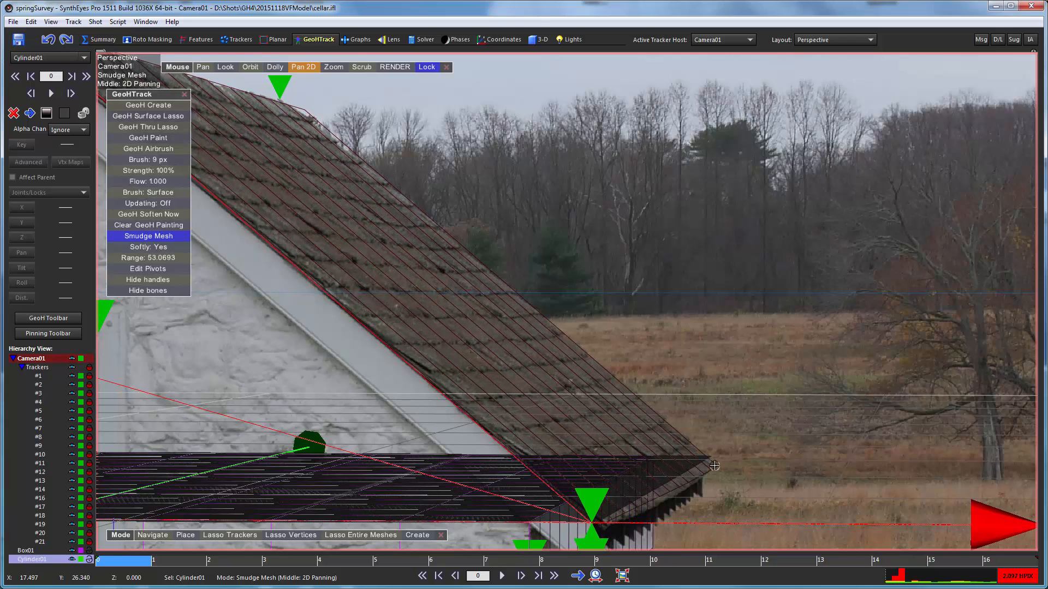
scroll(715, 466, "up", 2)
mouse_move(714, 466)
left_mouse_down()
mouse_move(689, 458)
mouse_move(701, 461)
left_mouse_up()
scroll(702, 461, "down", 2)
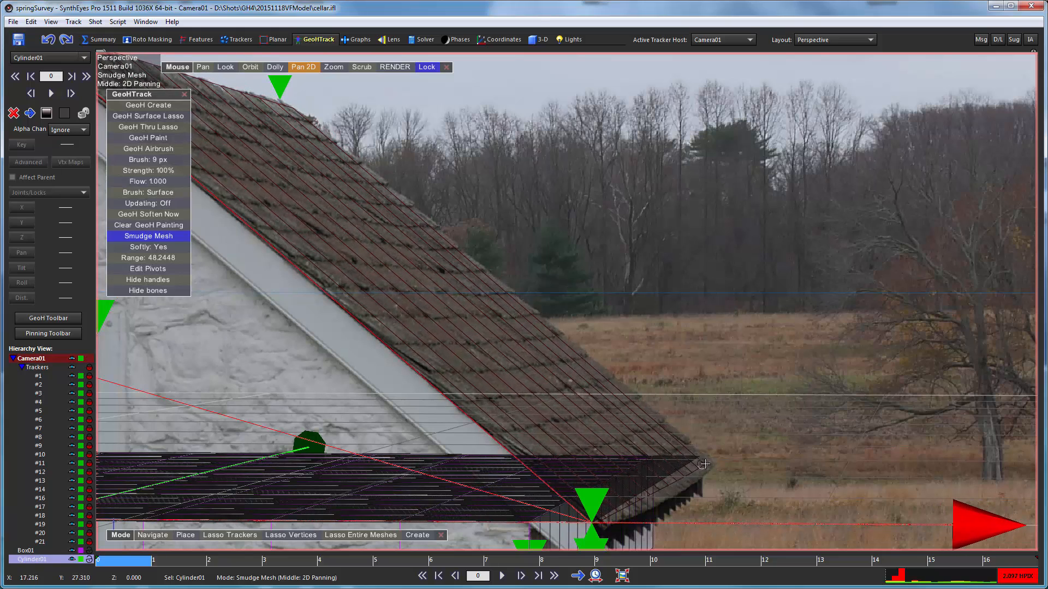
scroll(696, 459, "down", 4)
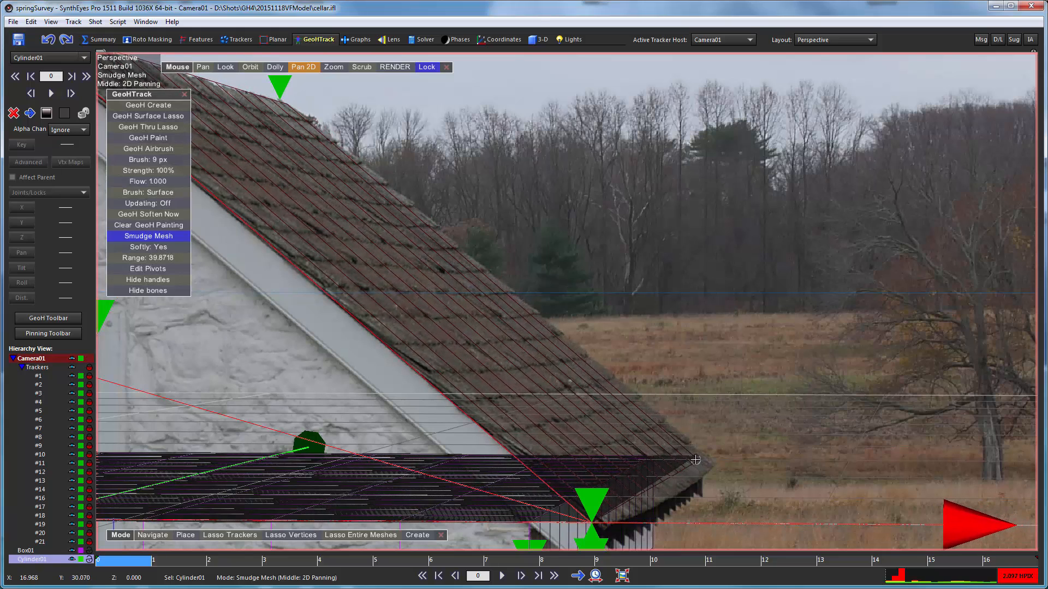
scroll(694, 458, "down", 10)
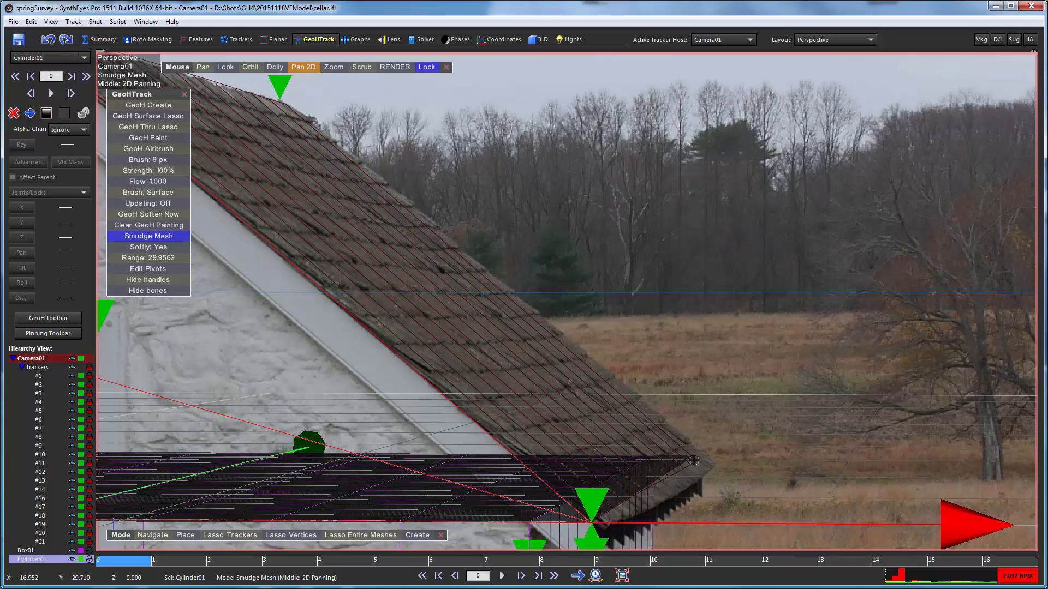
scroll(693, 458, "down", 8)
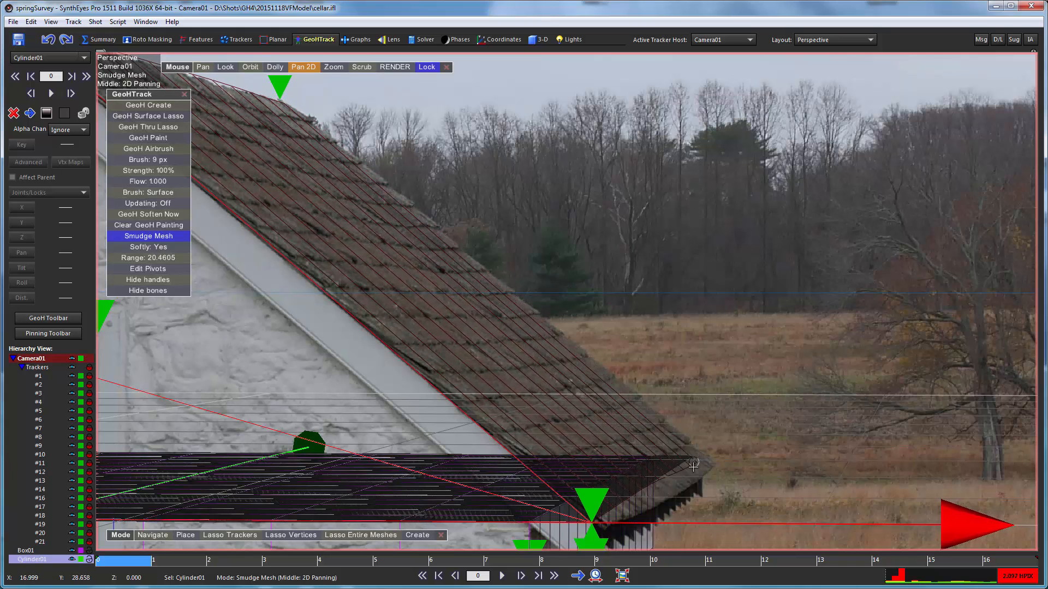
scroll(693, 462, "down", 3)
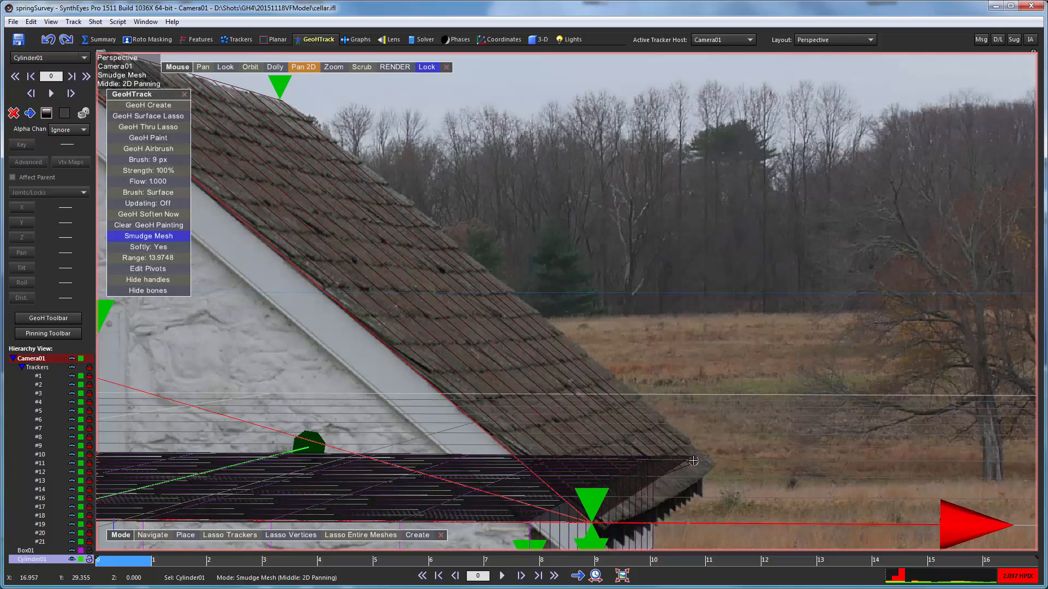
- Smudge the roof mesh's rear right corner and lower eave edge onto the photographed roof outline, using ranges of 12.7044 and 10.4995
mouse_move(694, 473)
left_mouse_down()
mouse_move(693, 484)
mouse_move(711, 465)
left_mouse_up()
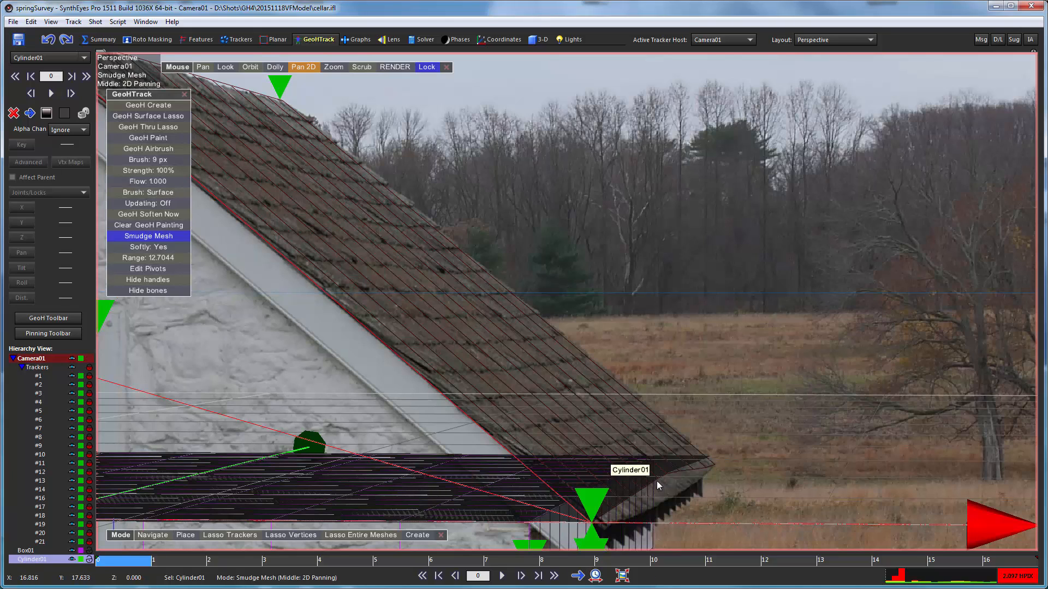
left_click(617, 504)
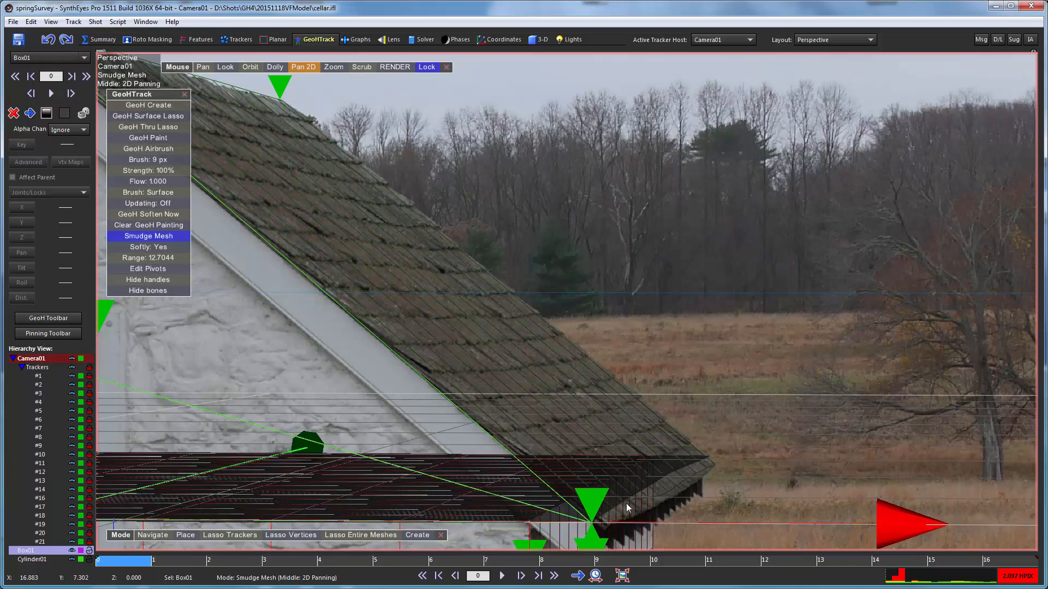
scroll(630, 512, "up", 5)
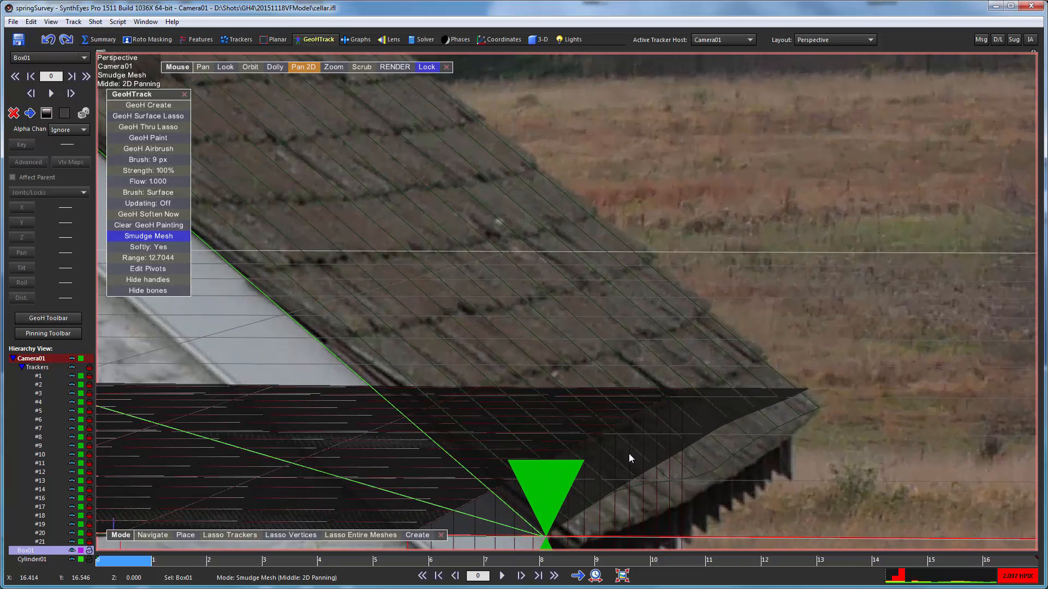
left_click(618, 494)
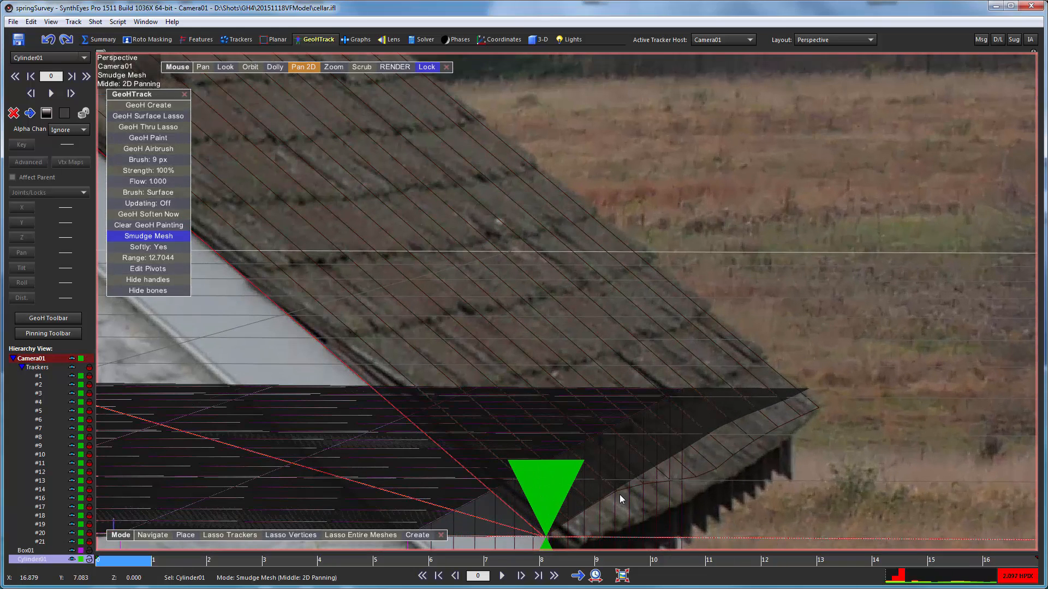
left_click_drag(620, 489, 640, 511)
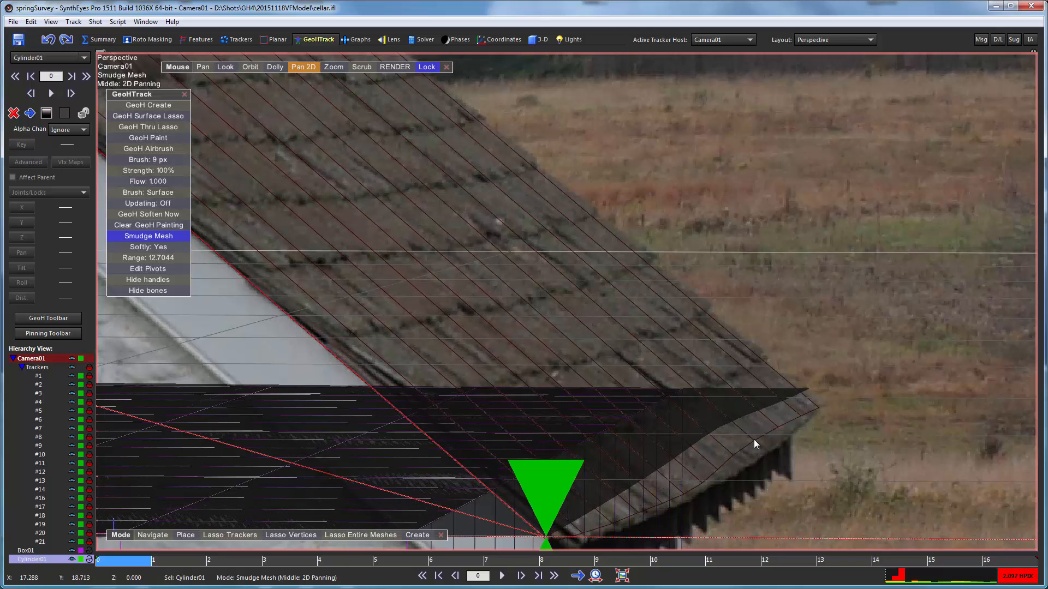
left_click_drag(755, 440, 766, 450)
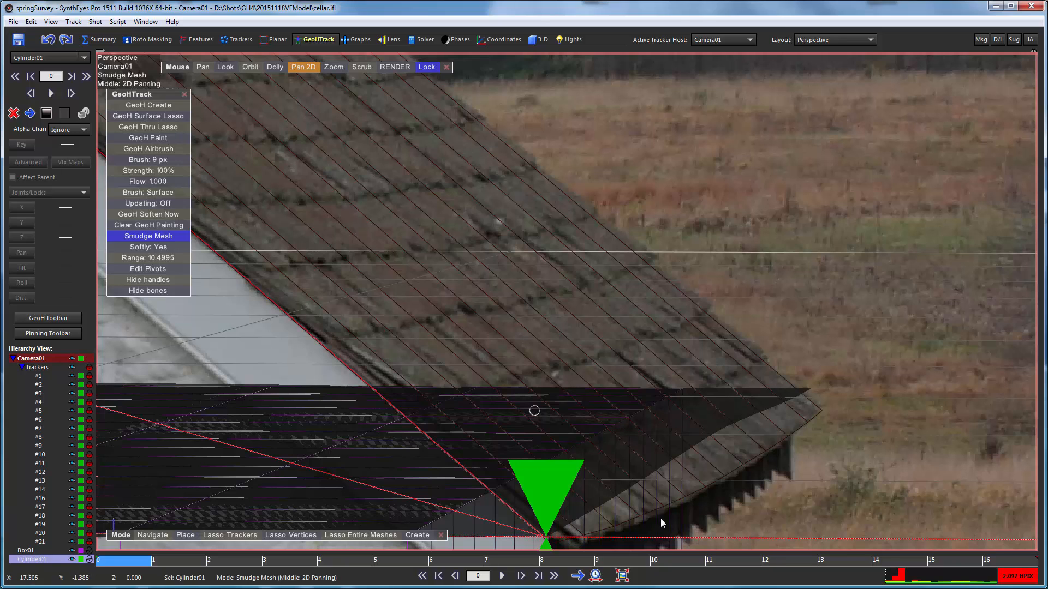
- Check the smudged roof mesh against the photos at frame 11, and in the full view at frame 0
scroll(598, 377, "down", 2)
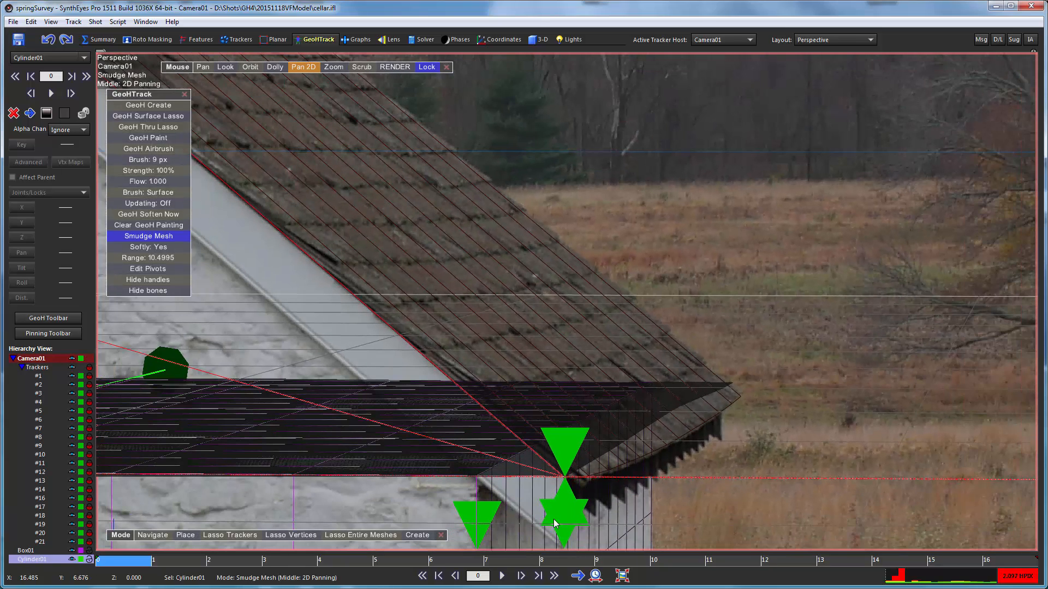
left_click_drag(482, 559, 719, 568)
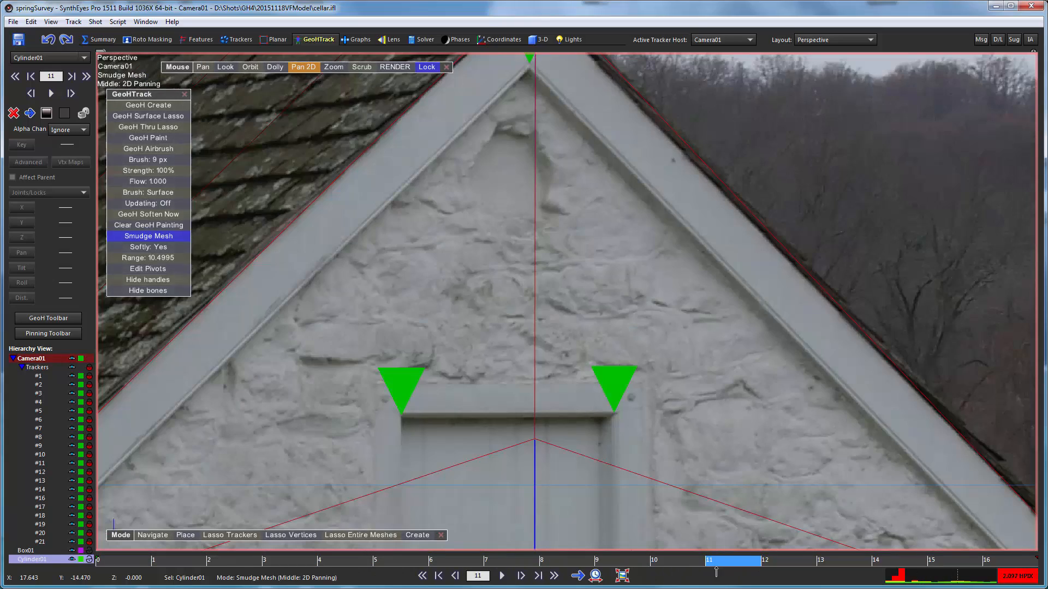
left_click(311, 67)
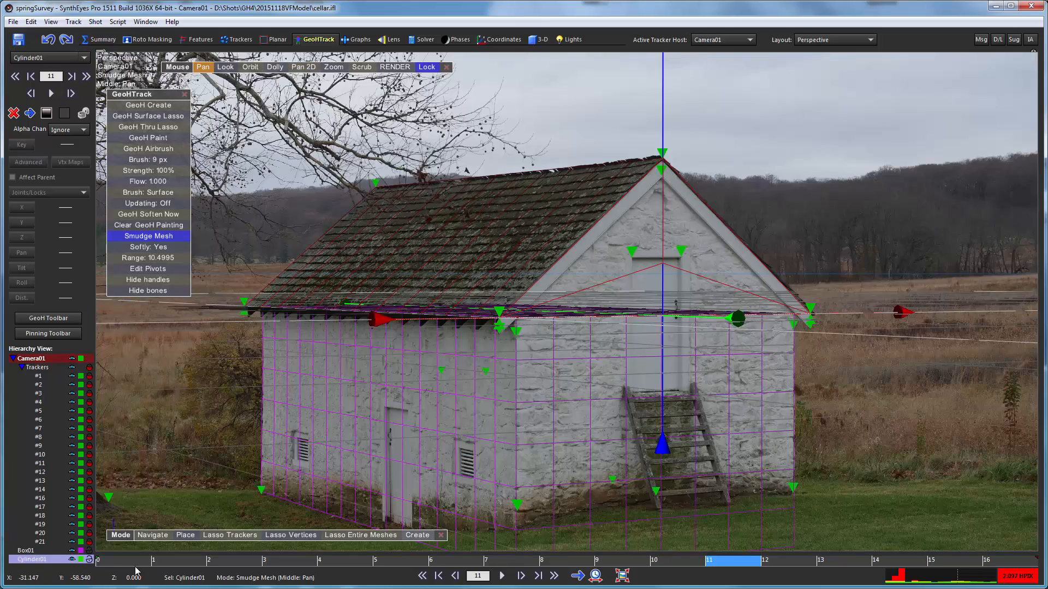
left_click_drag(136, 568, 110, 556)
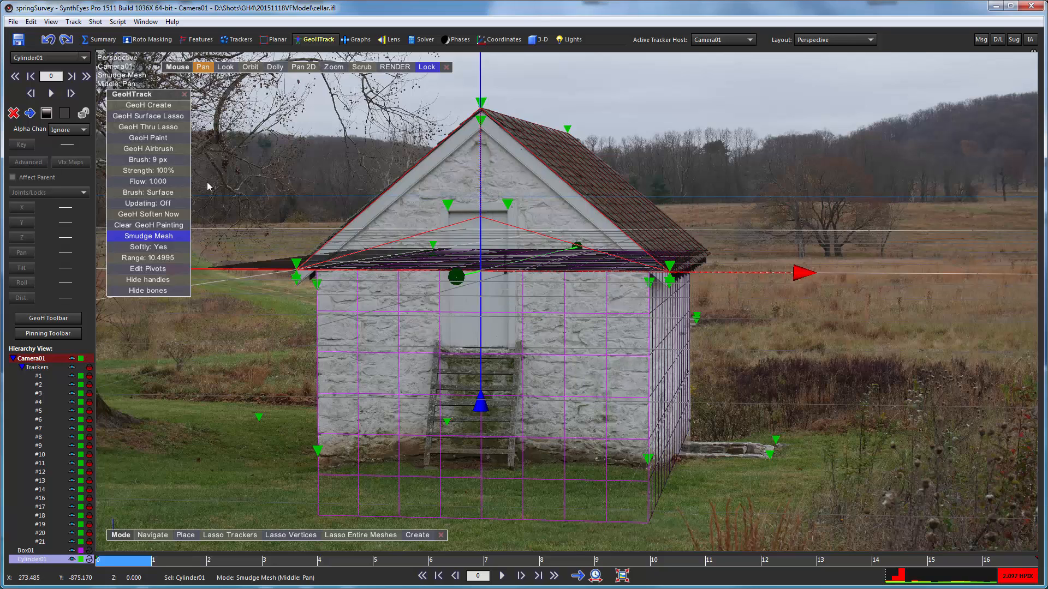
- Turn off shadow casting for the roof mesh and the wall box
left_click(534, 42)
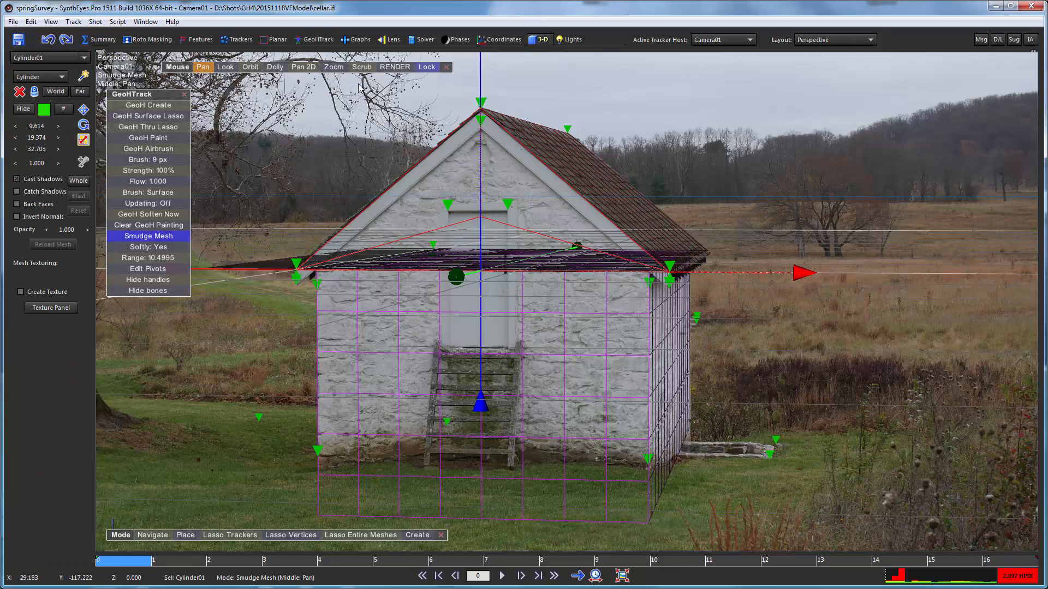
left_click(18, 180)
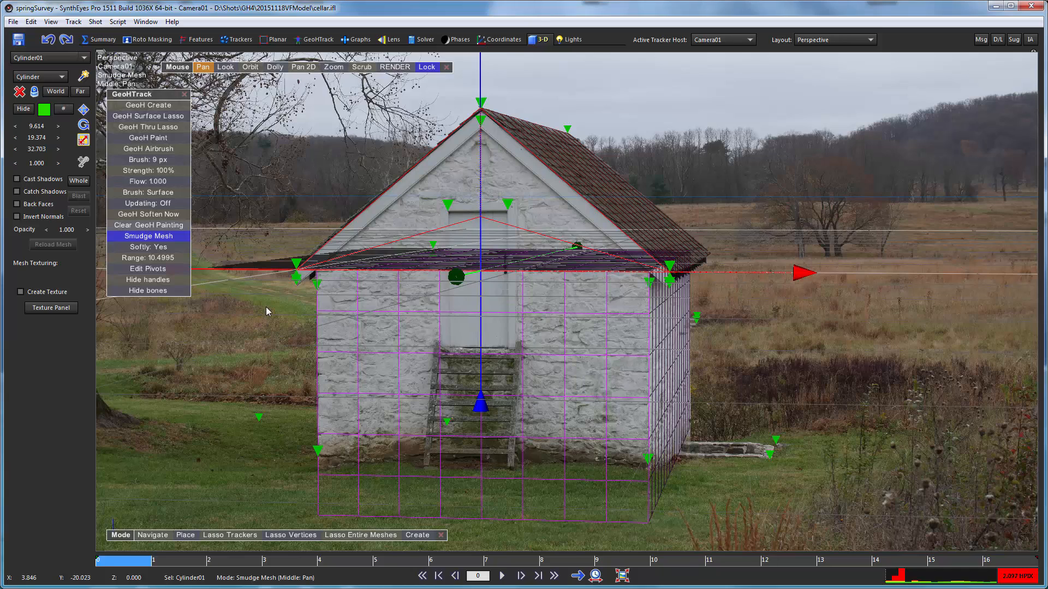
left_click(345, 312)
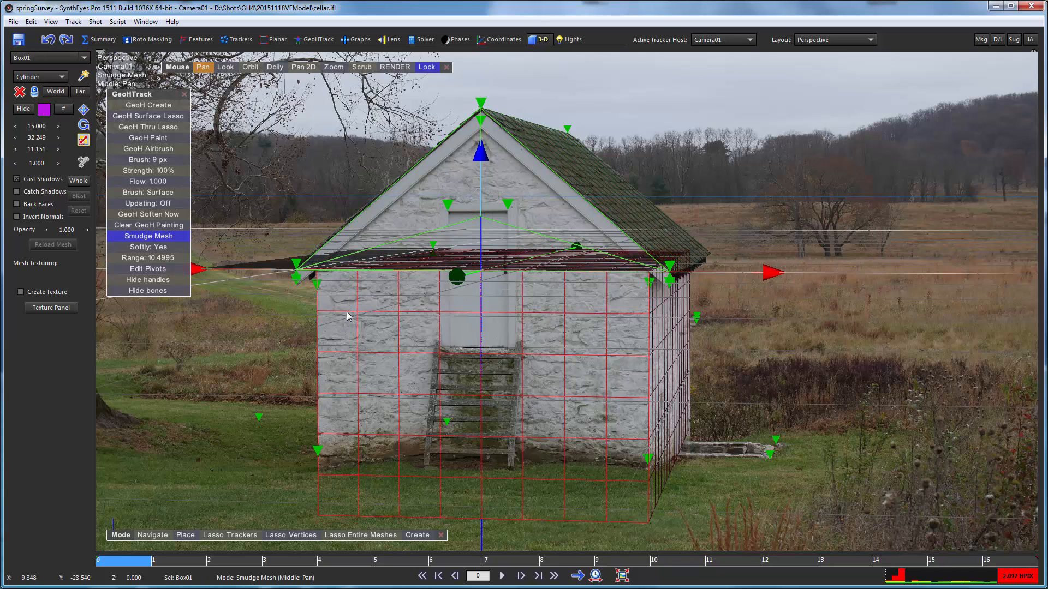
left_click(17, 179)
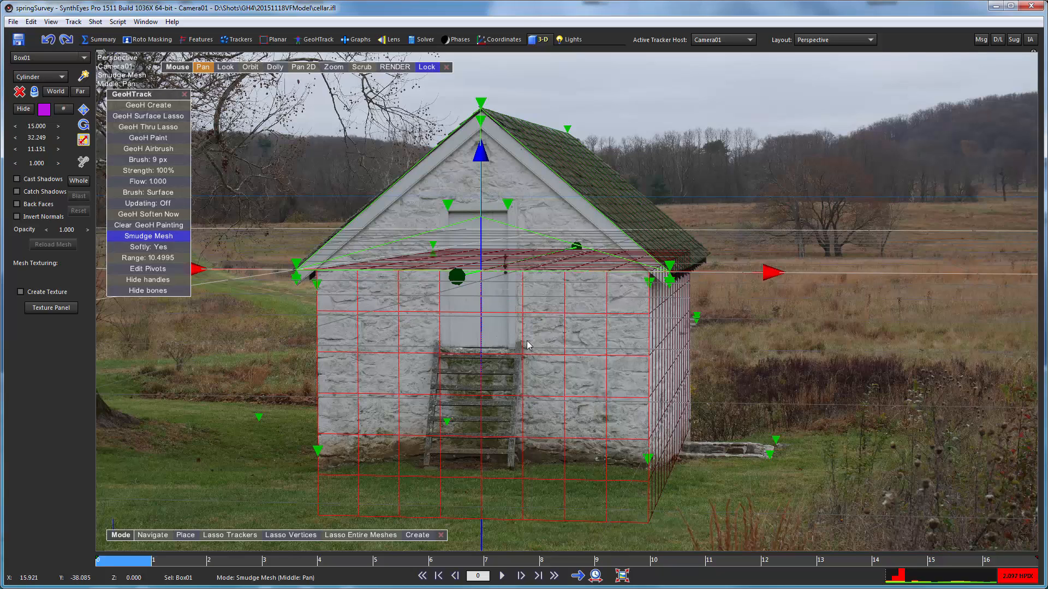
- Select the roof mesh at its right eave and change its color to magenta
scroll(722, 223, "up", 6)
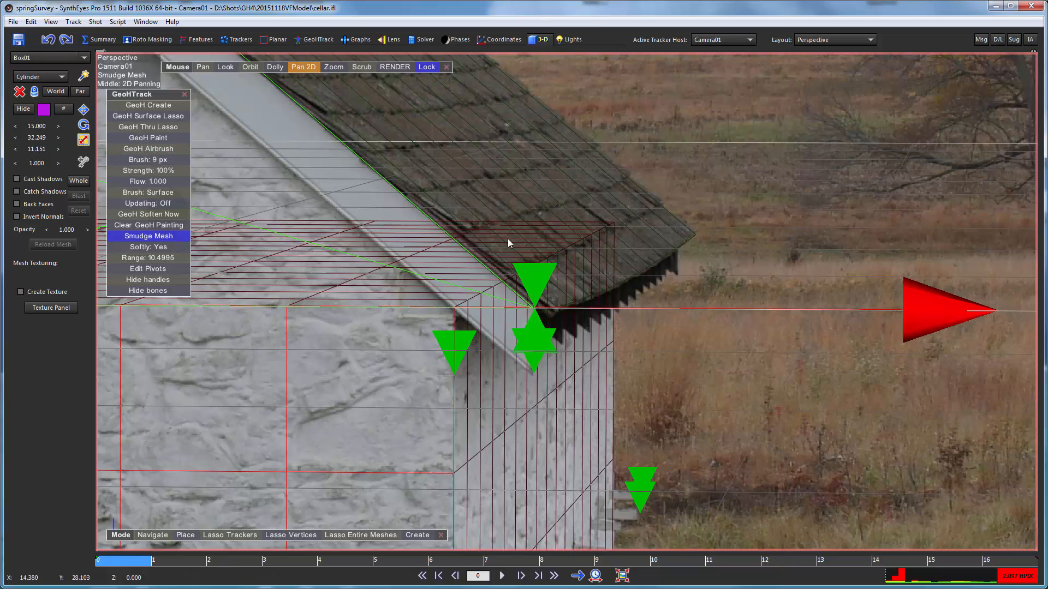
left_click(676, 251)
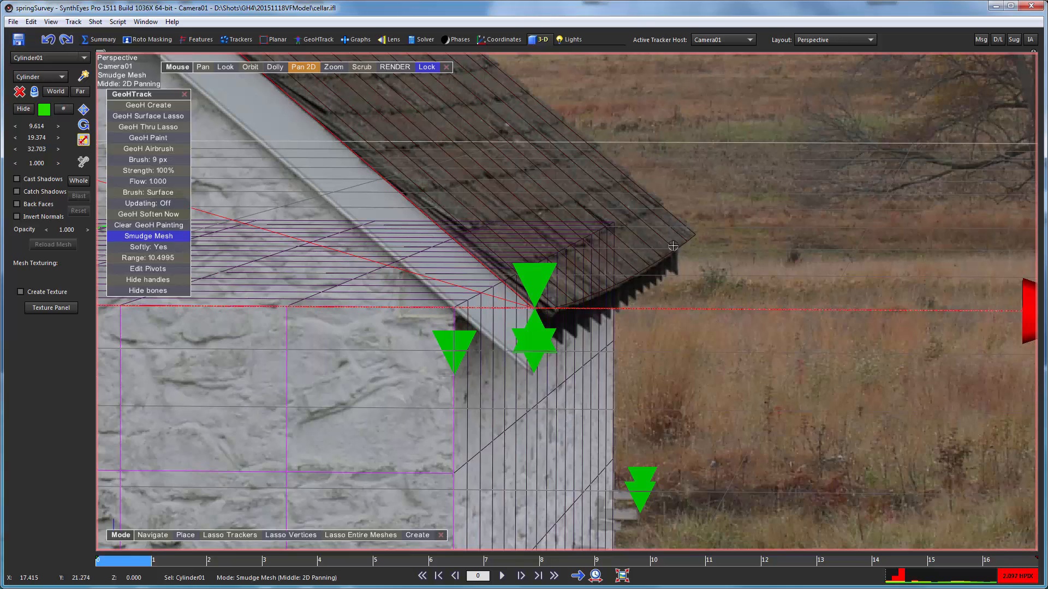
left_click(44, 109)
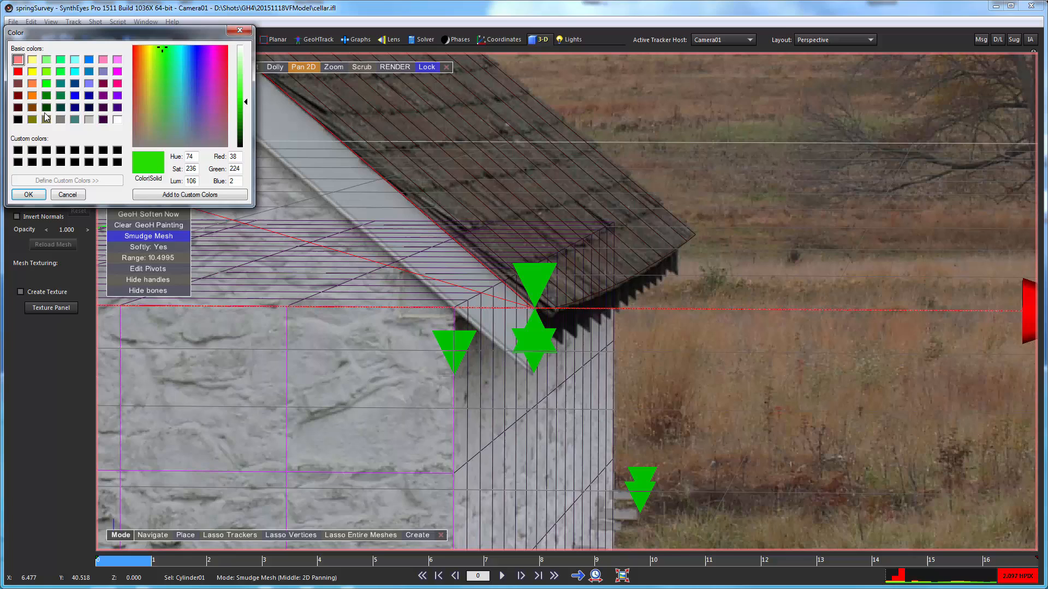
left_click(118, 72)
left_click(28, 195)
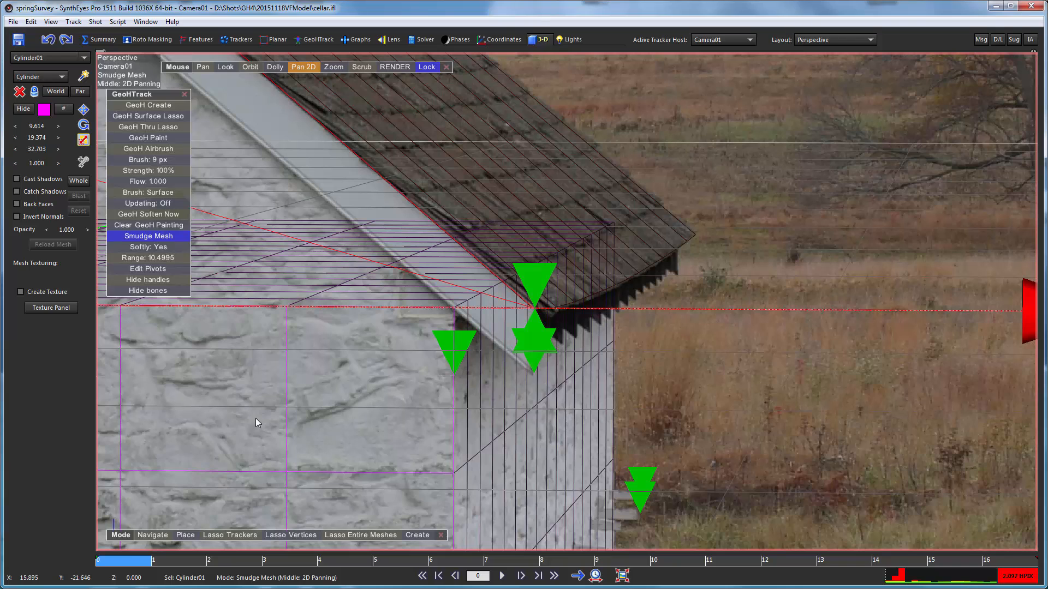
- Switch to Navigate mode, clear the selection, and compare the roof mesh and wall box by selecting each in turn
left_click(152, 535)
left_click(773, 380)
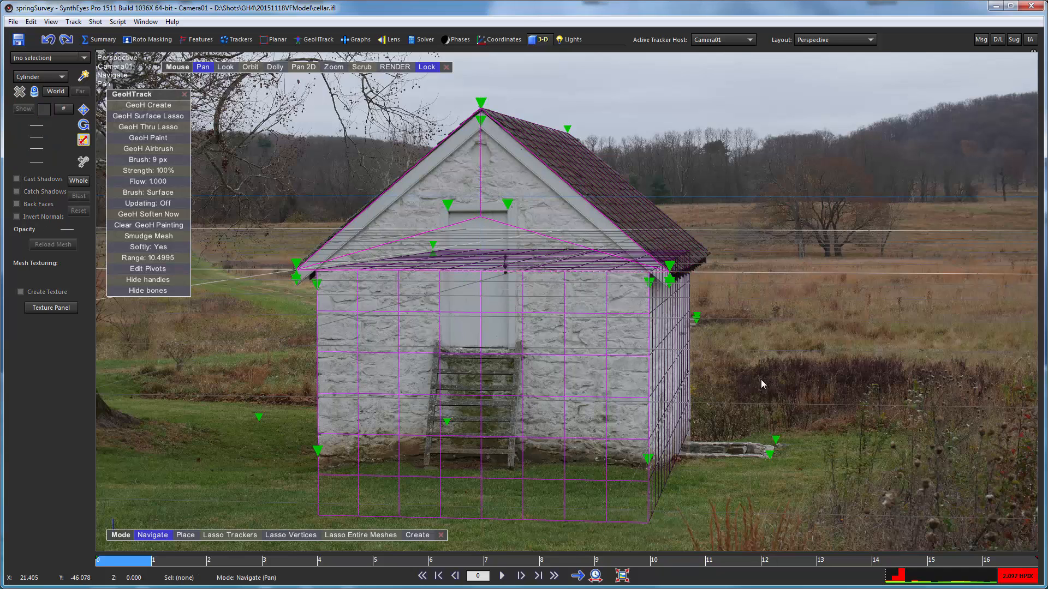
left_click(590, 170)
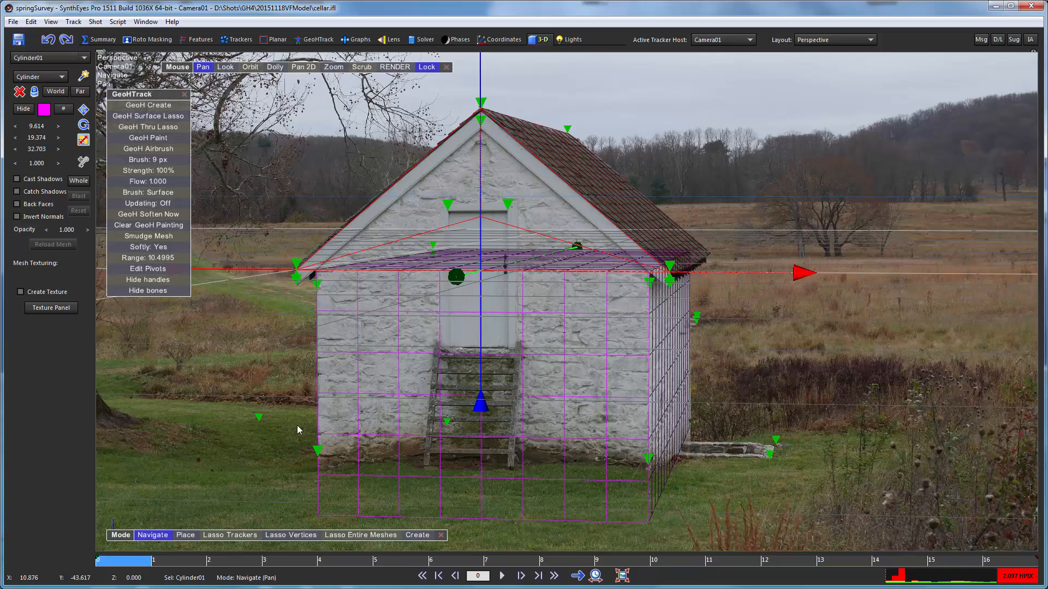
left_click(362, 397)
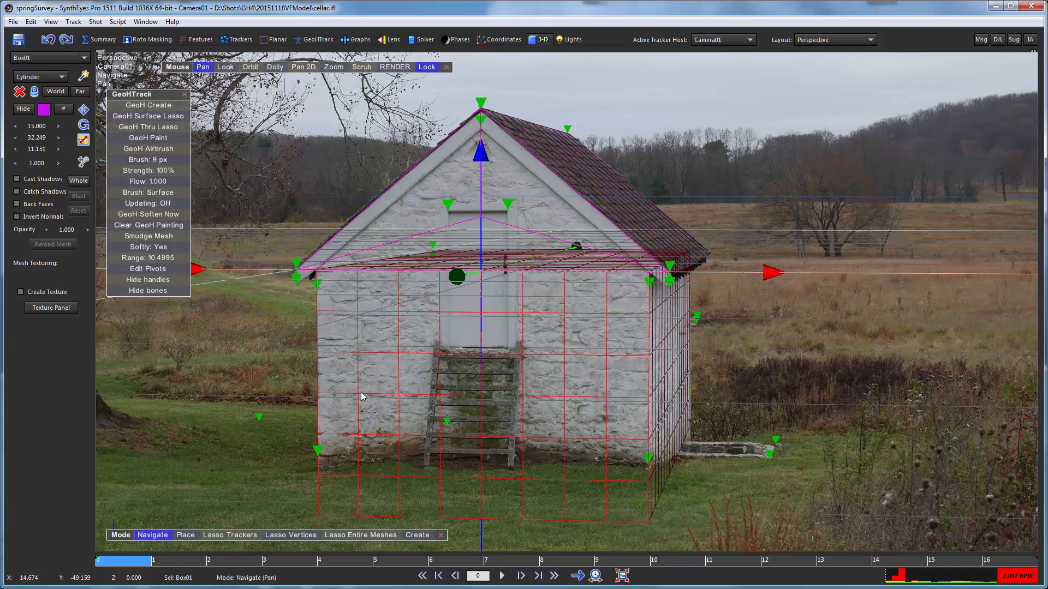
left_click(618, 183)
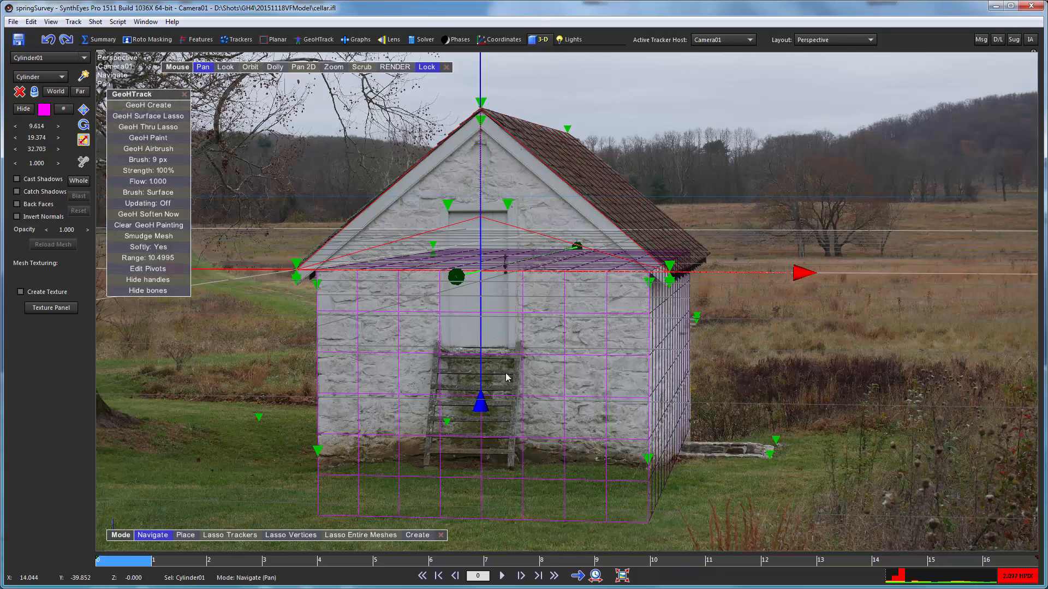
- Turn off lit wireframes in the perspective view so the meshes draw in their full colors
right_click(681, 178)
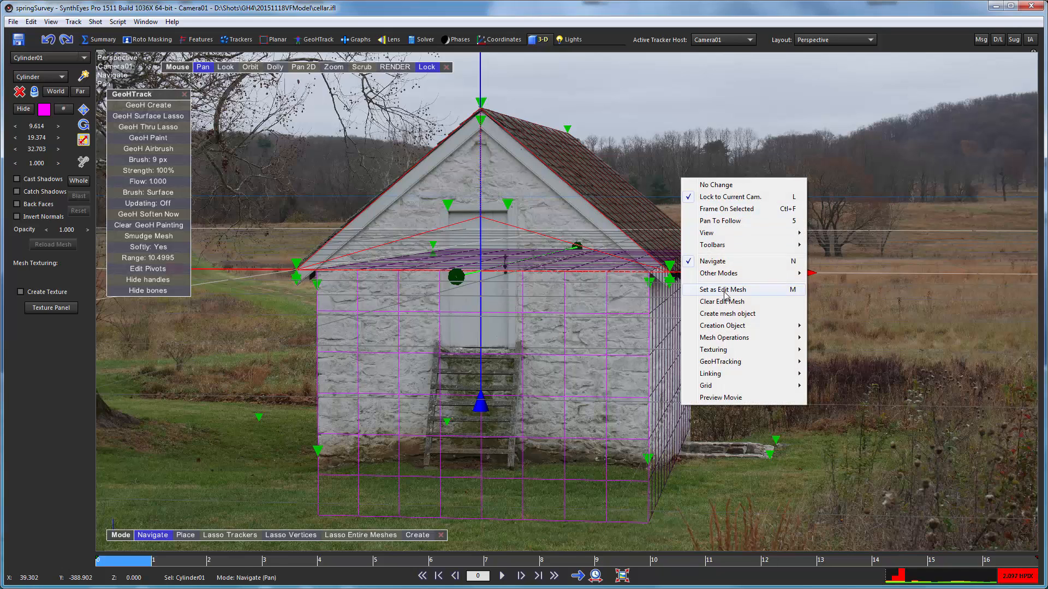
mouse_move(728, 238)
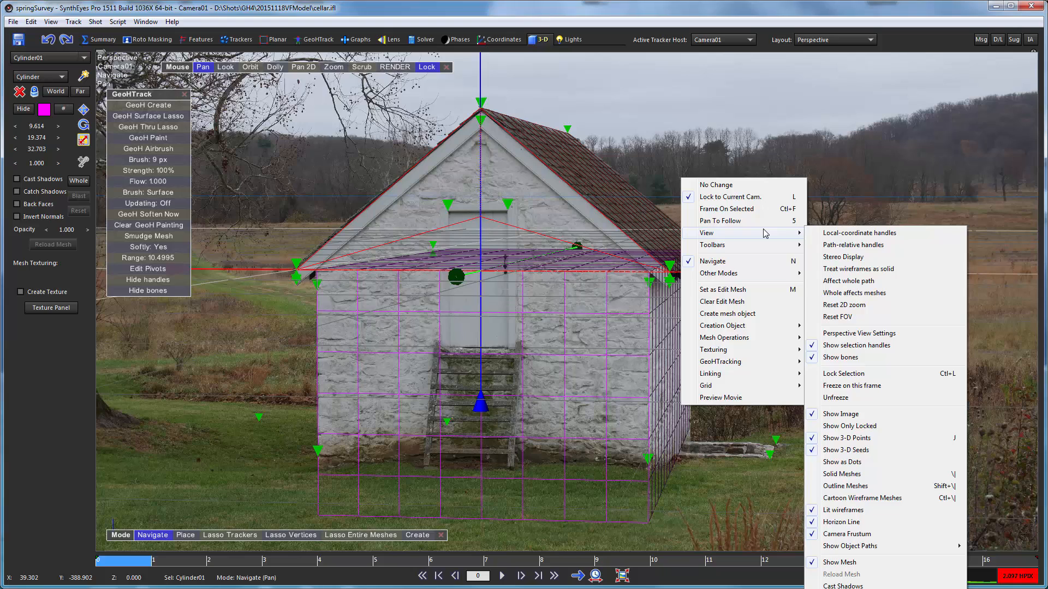
left_click(828, 510)
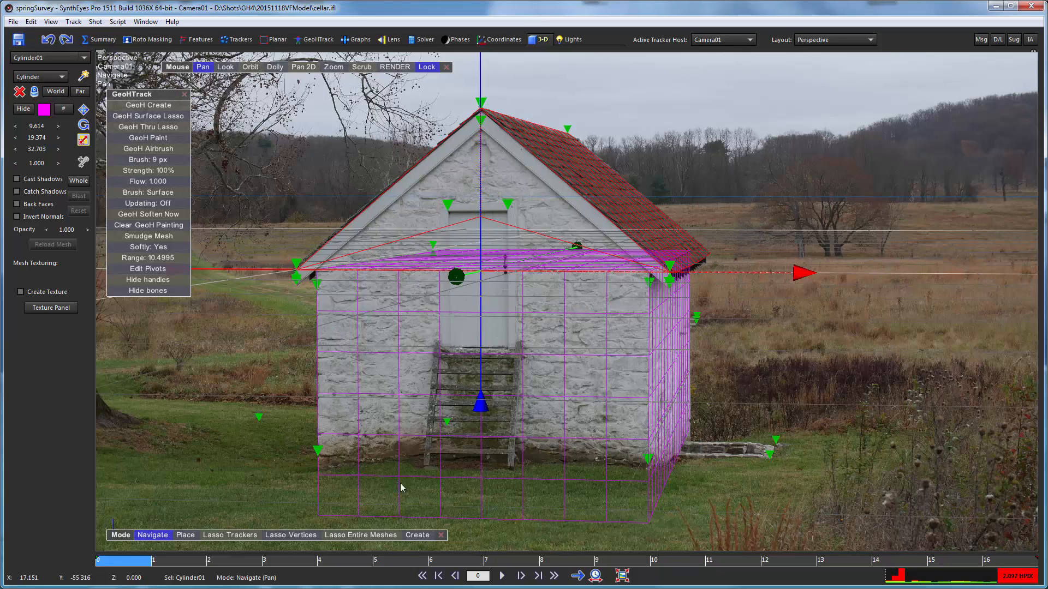
- Scrub back and forth through the shot to check the roof mesh and wall box wireframes against the photos
left_click_drag(146, 564, 676, 562)
left_click_drag(675, 512, 24, 570)
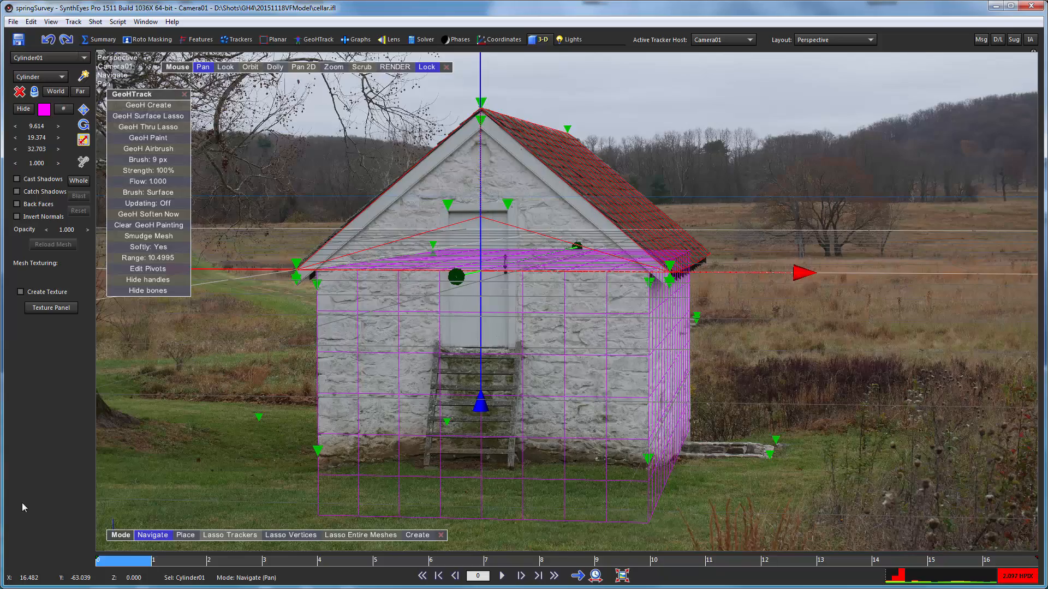
left_click_drag(119, 569, 999, 562)
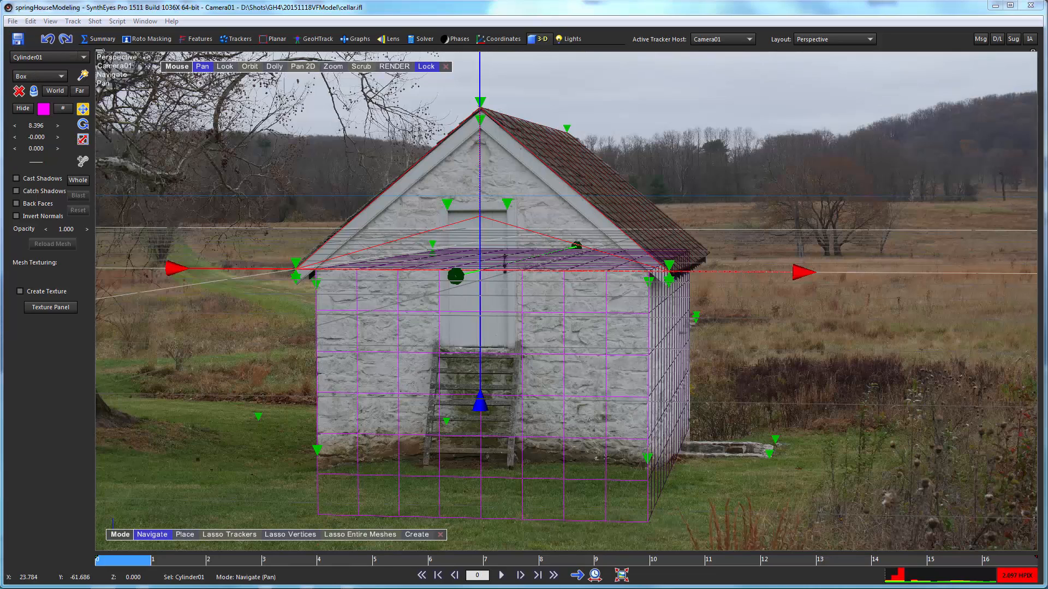
- Unlock the perspective view from the camera, look down on the building, and hide the roof mesh Cylinder01
left_click(426, 66)
left_click(250, 68)
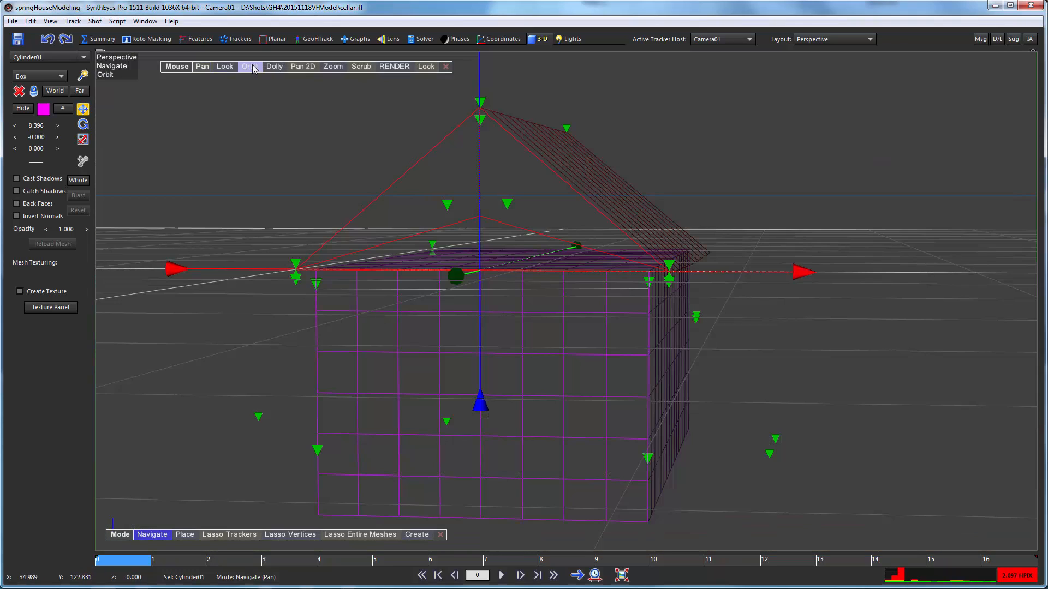
left_click_drag(246, 118, 213, 179)
left_click(253, 66)
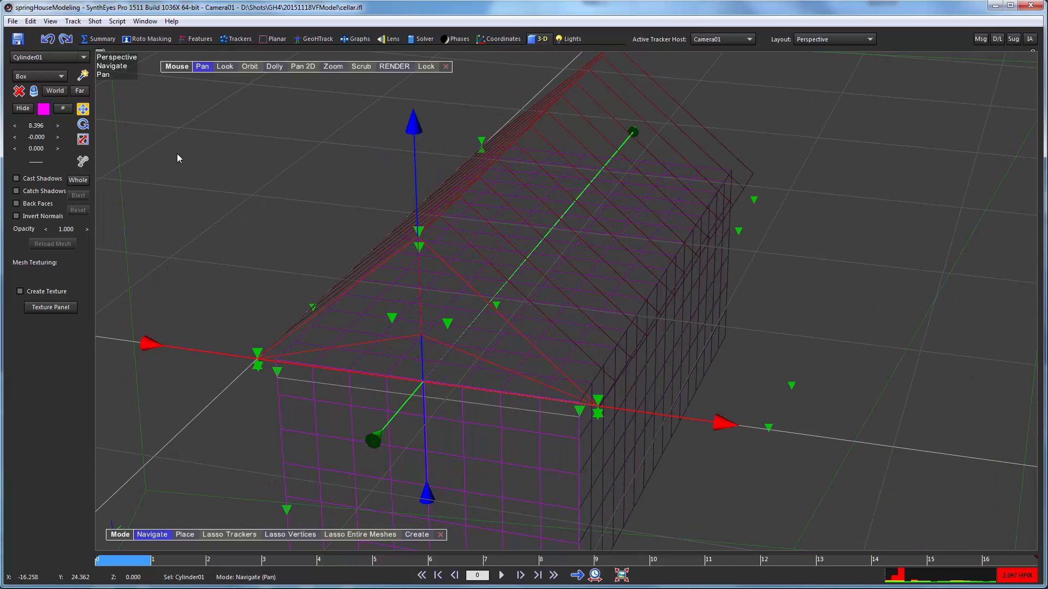
left_click(84, 58)
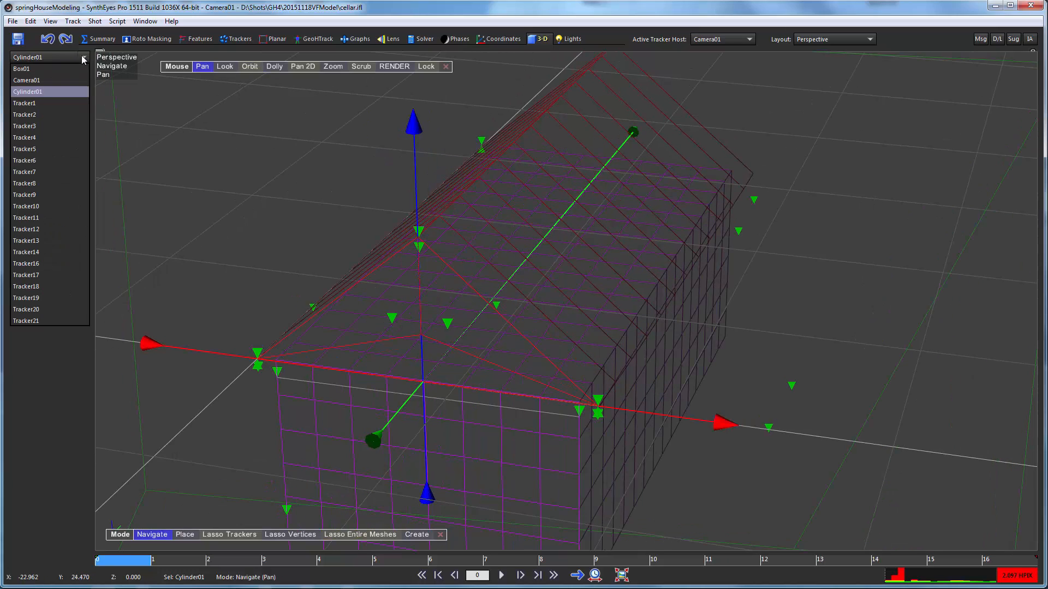
left_click(27, 92)
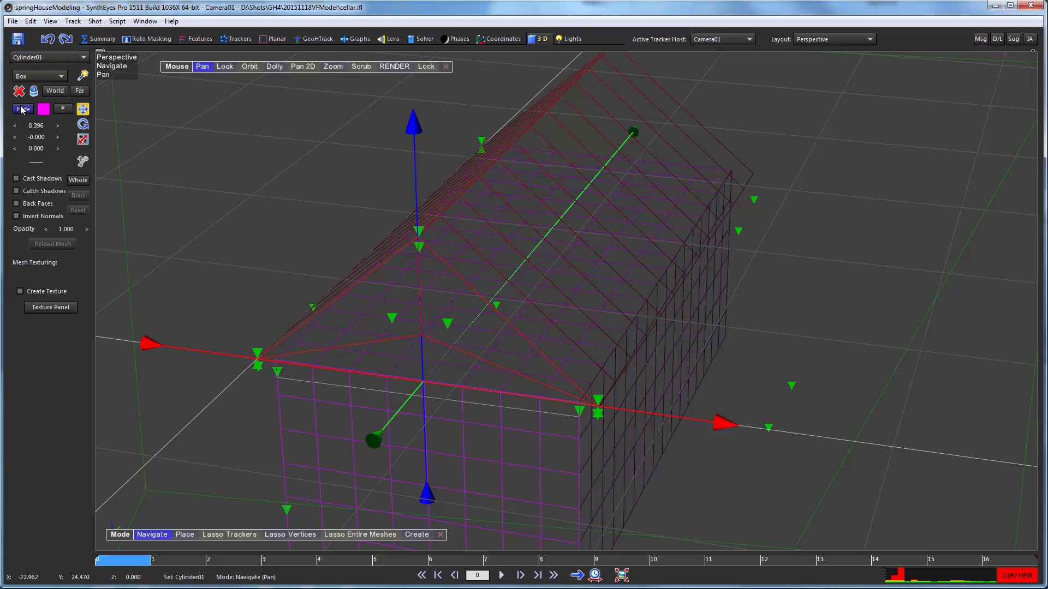
left_click(23, 108)
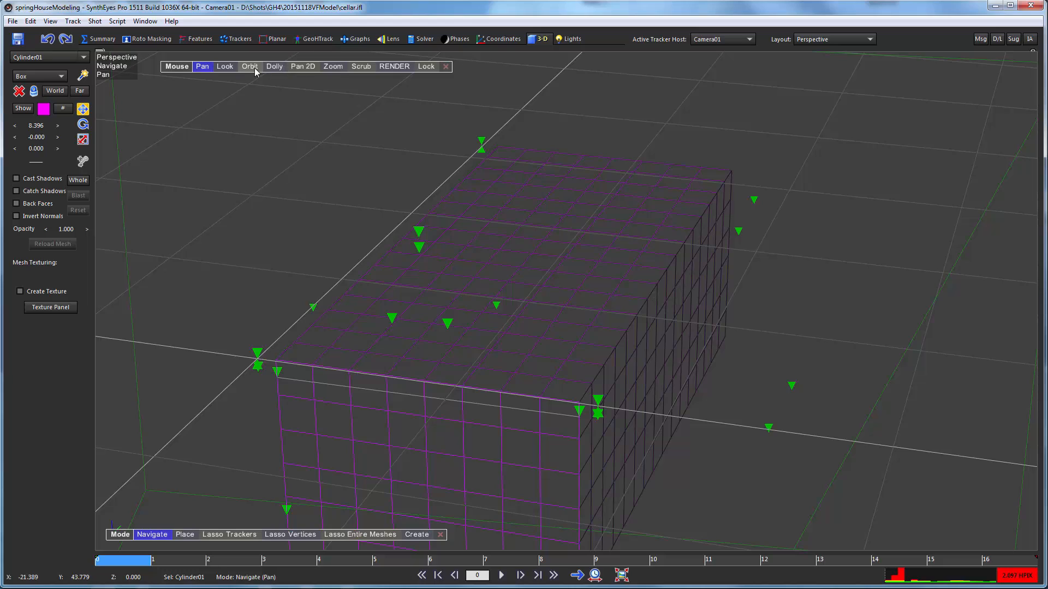
- Select the wall box from above and set it as the edit mesh
left_click_drag(251, 68, 348, 153)
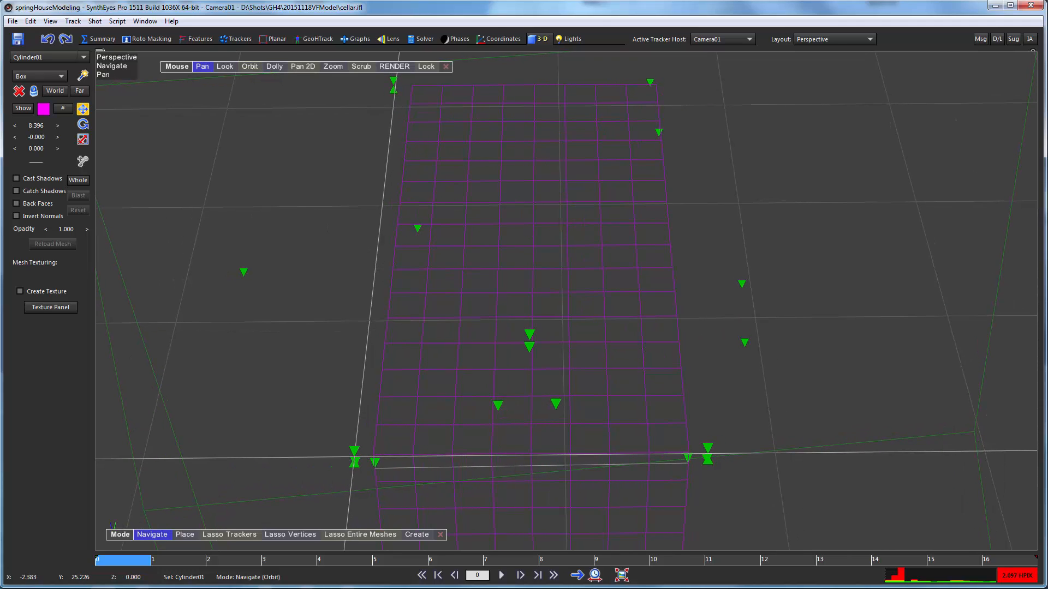
left_click(448, 184)
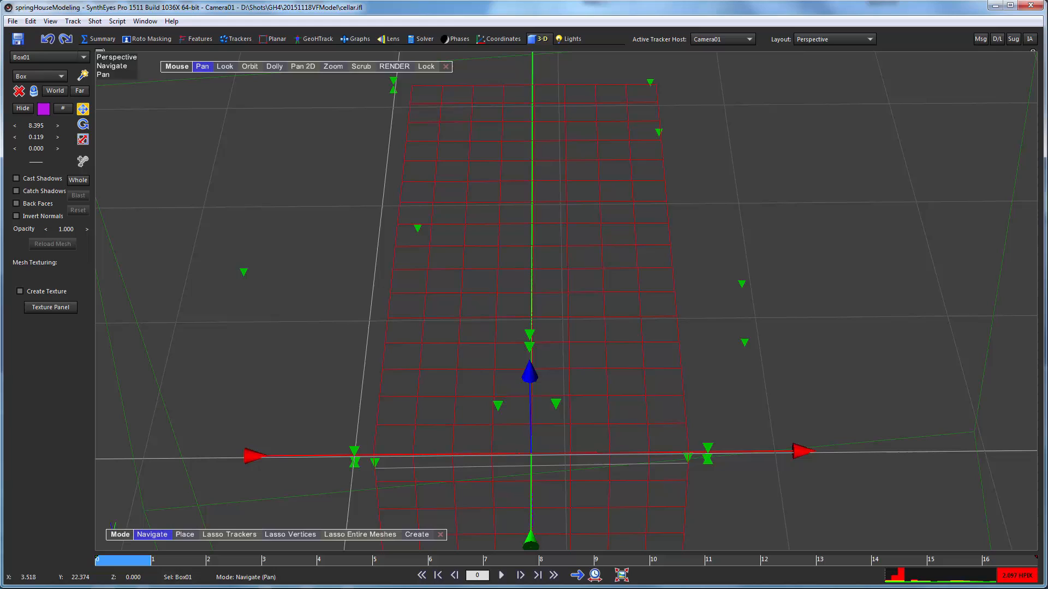
right_click(244, 170)
left_click(289, 339)
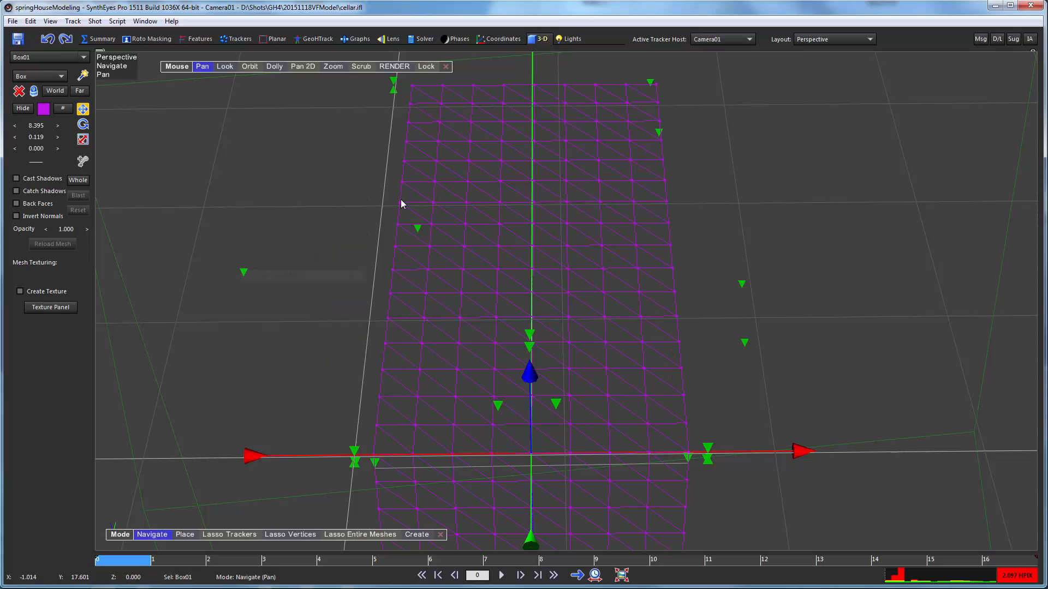
- Lasso all the vertices of the wall box's top surface and delete the selected faces
left_click(289, 534)
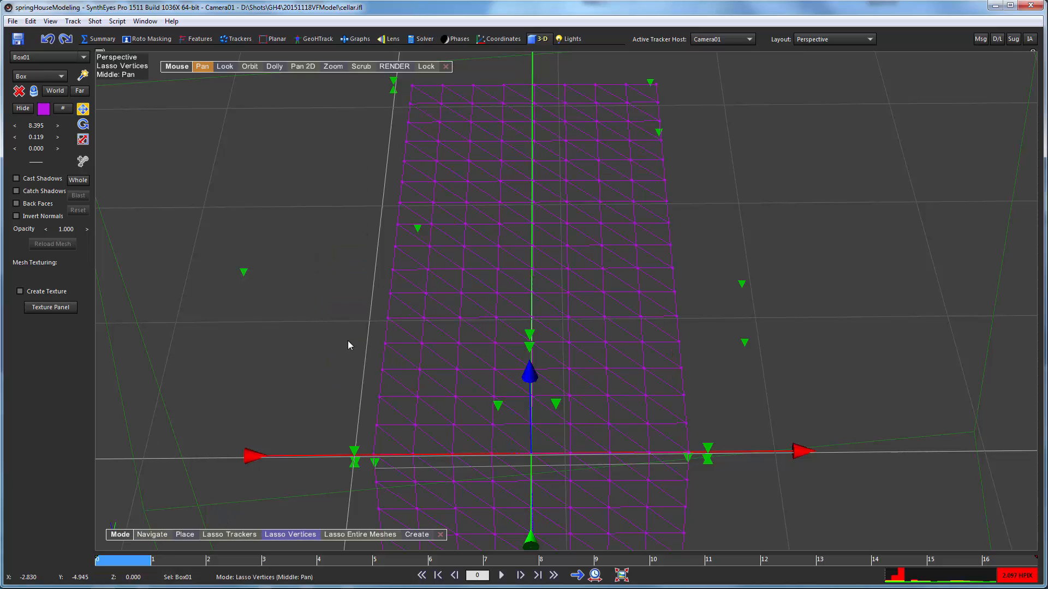
mouse_move(408, 84)
left_mouse_down()
mouse_move(403, 155)
mouse_move(331, 408)
mouse_move(383, 471)
mouse_move(644, 466)
mouse_move(697, 431)
mouse_move(699, 215)
mouse_move(671, 61)
mouse_move(404, 86)
left_mouse_up()
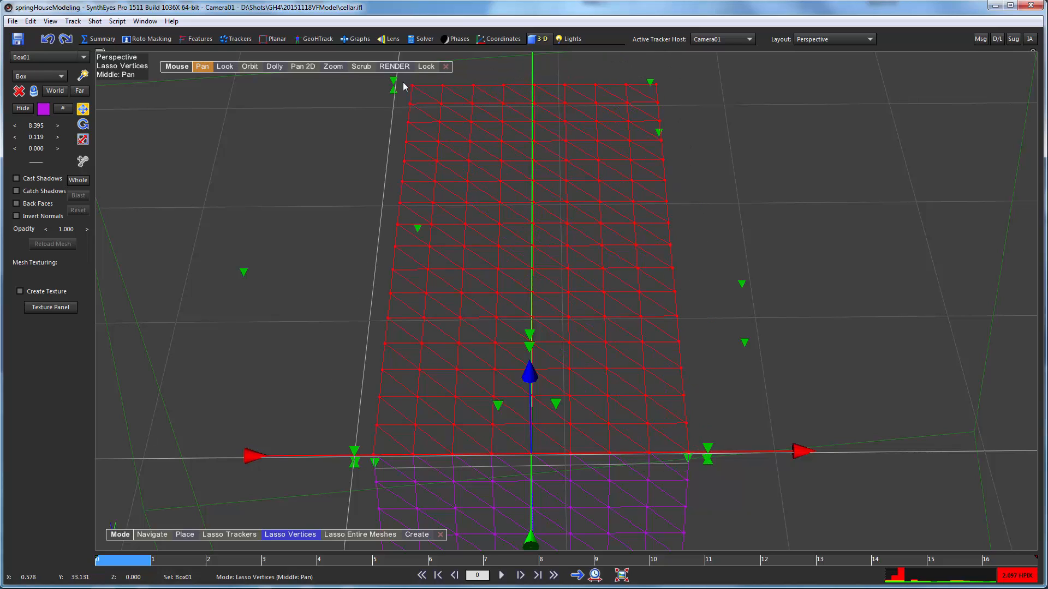
right_click(207, 124)
mouse_move(268, 283)
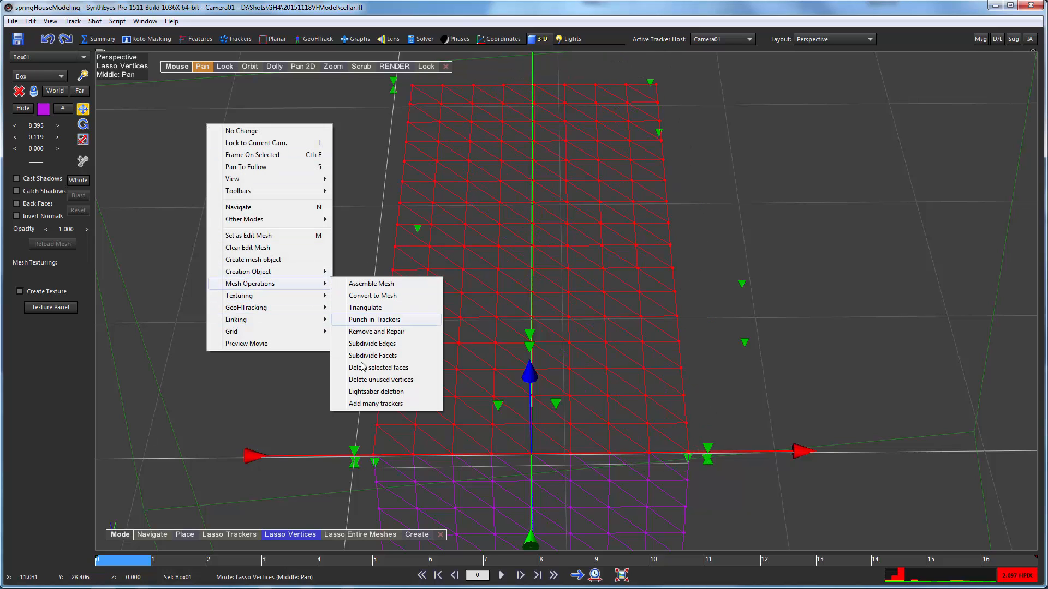
left_click(367, 368)
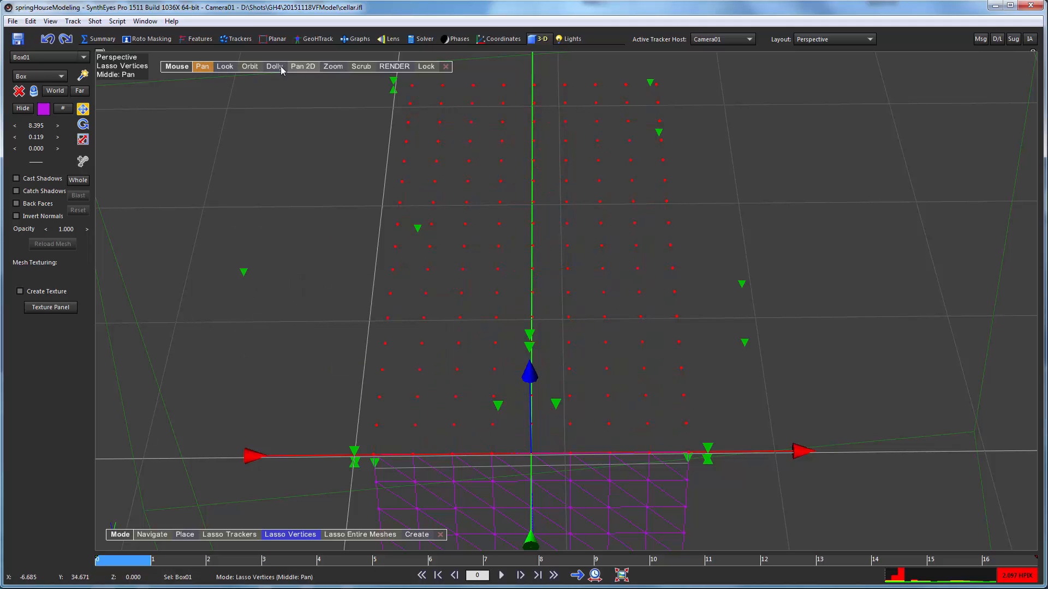
- Delete the unused vertices left where the wall box's top surface was
mouse_move(253, 70)
left_mouse_down()
mouse_move(388, 91)
mouse_move(484, 33)
mouse_move(142, 70)
mouse_move(209, 86)
mouse_move(238, 71)
mouse_move(255, 76)
left_mouse_up()
right_click(254, 101)
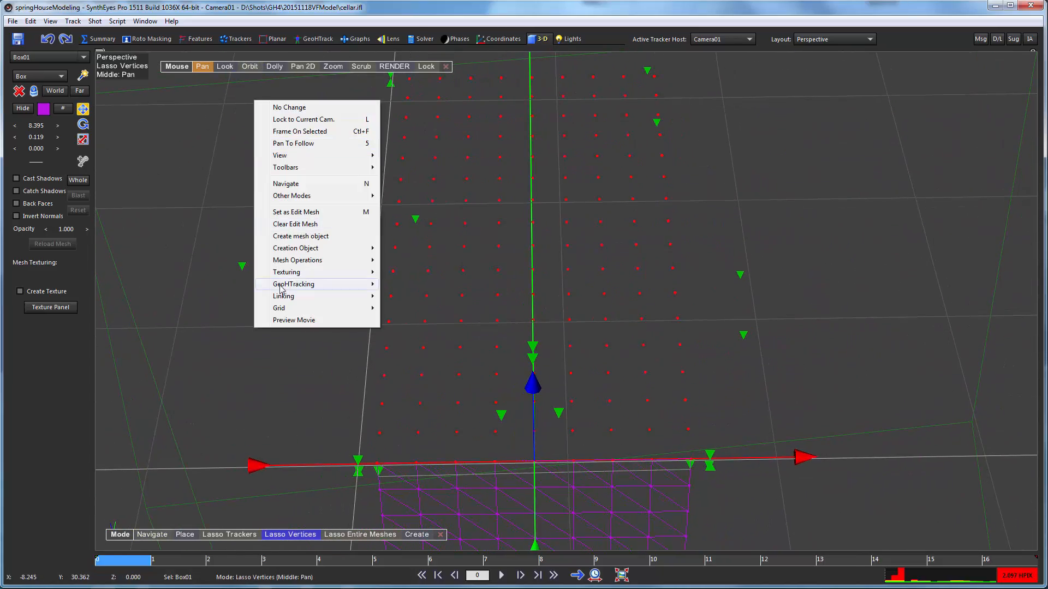
mouse_move(327, 260)
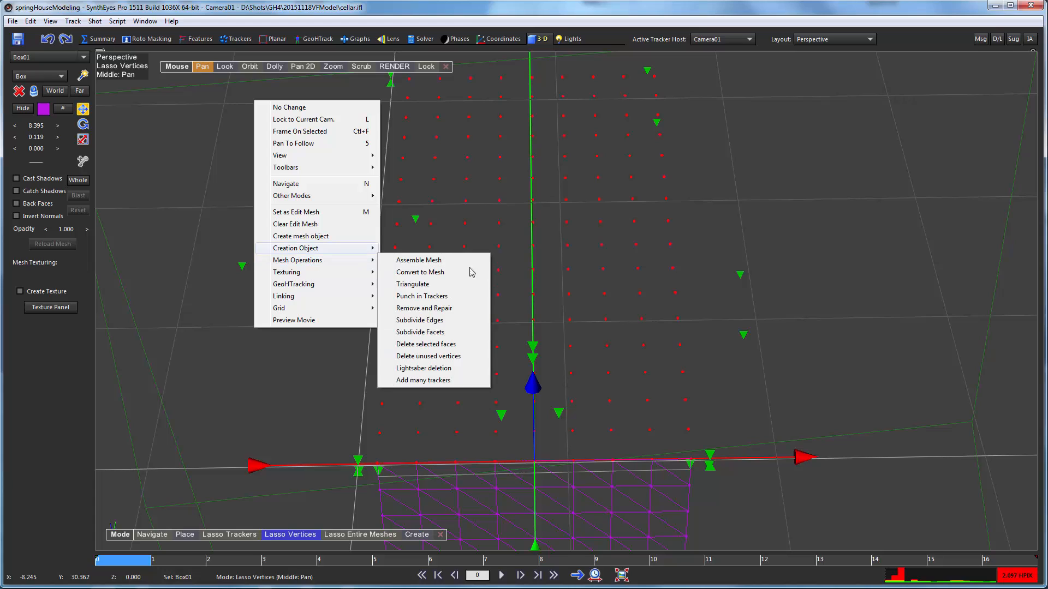
left_click(438, 356)
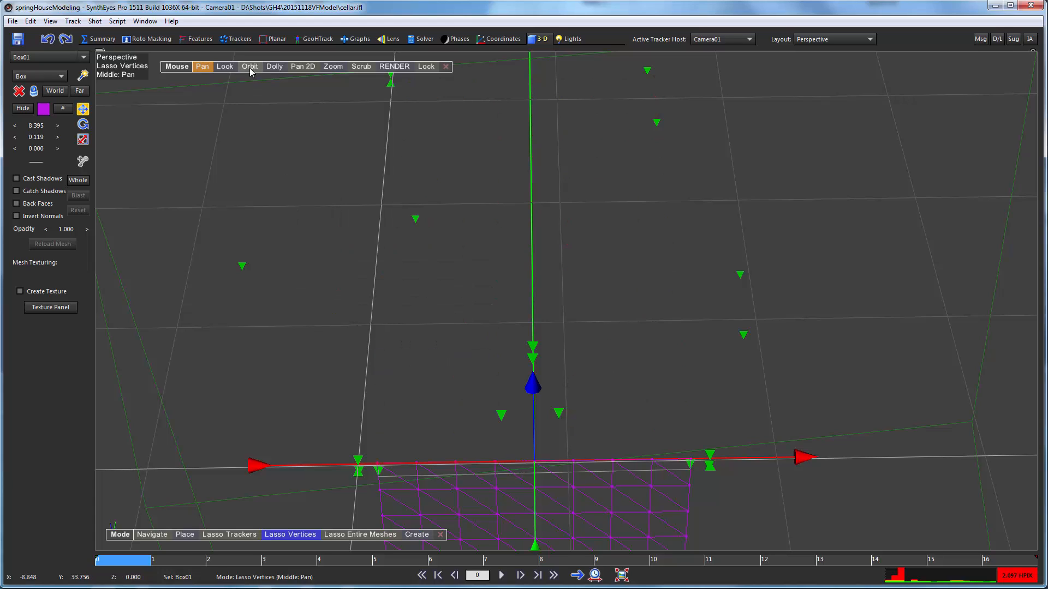
- Unhide the roof mesh Cylinder01 and view it together with the open-topped wall box from the side
mouse_move(250, 71)
left_mouse_down()
mouse_move(216, 8)
mouse_move(225, 41)
left_mouse_up()
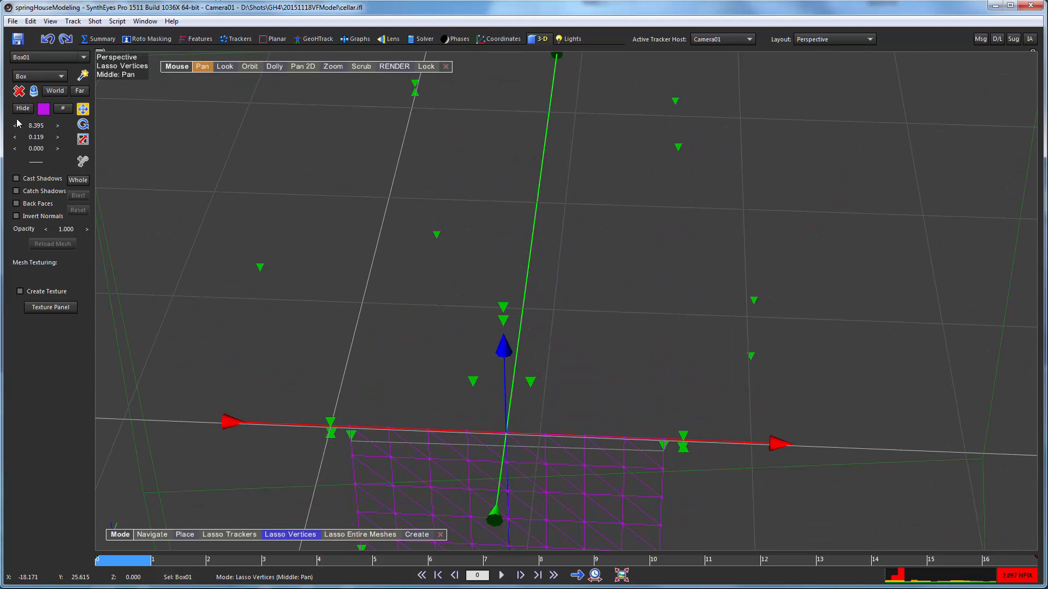
left_click(55, 58)
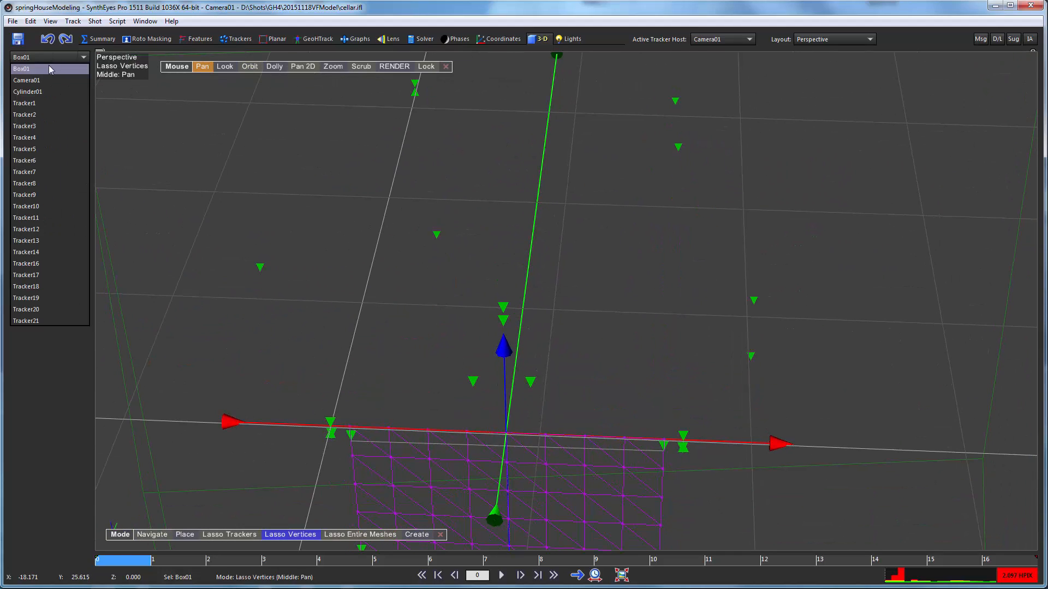
left_click(28, 91)
left_click(22, 109)
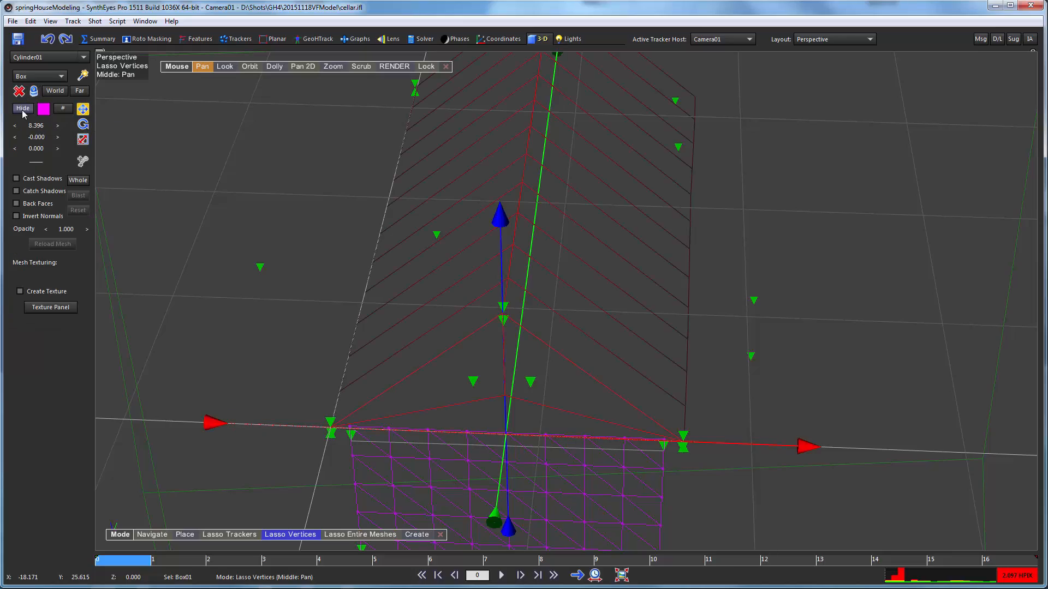
mouse_move(244, 68)
left_mouse_down()
mouse_move(278, 1)
mouse_move(296, 29)
mouse_move(243, 17)
mouse_move(264, 1)
mouse_move(253, 23)
mouse_move(244, 16)
mouse_move(264, 4)
mouse_move(309, 12)
left_mouse_up()
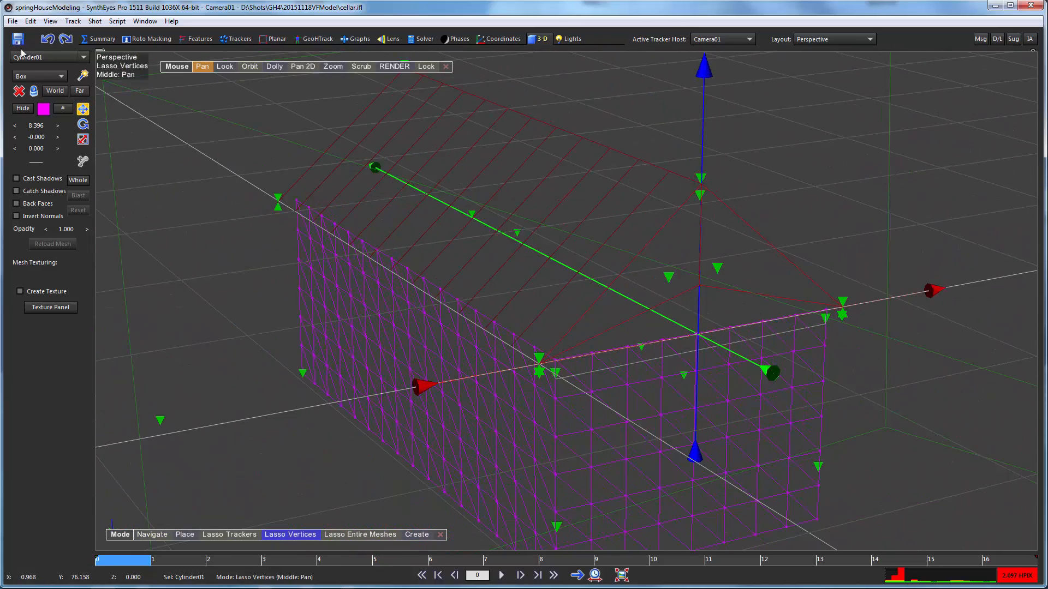
- Export the meshes in the scene as springhouseOri.obj, overwriting the existing file and accepting the export settings
left_click(13, 22)
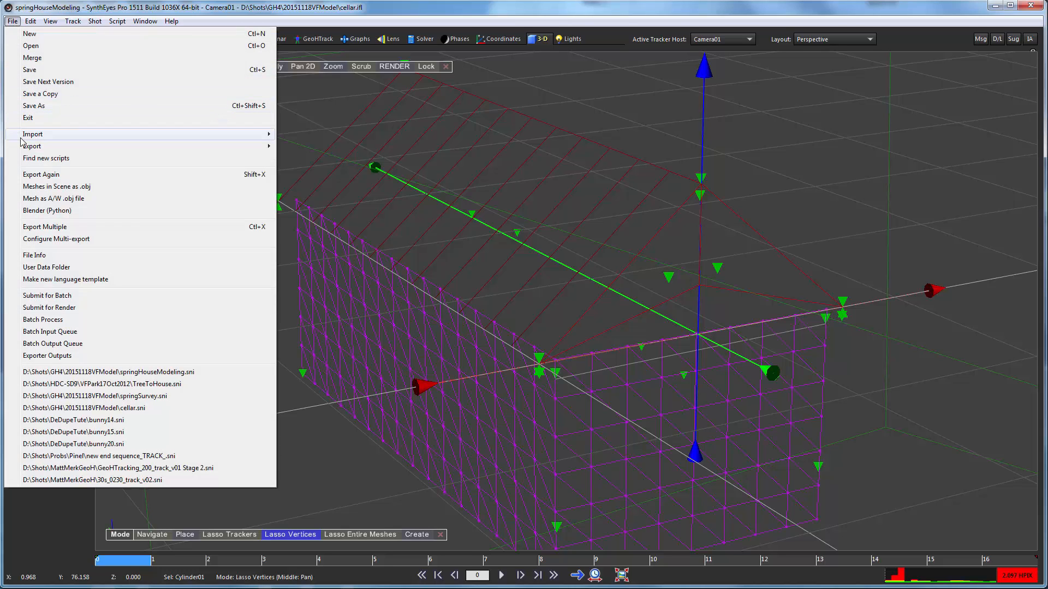
mouse_move(34, 147)
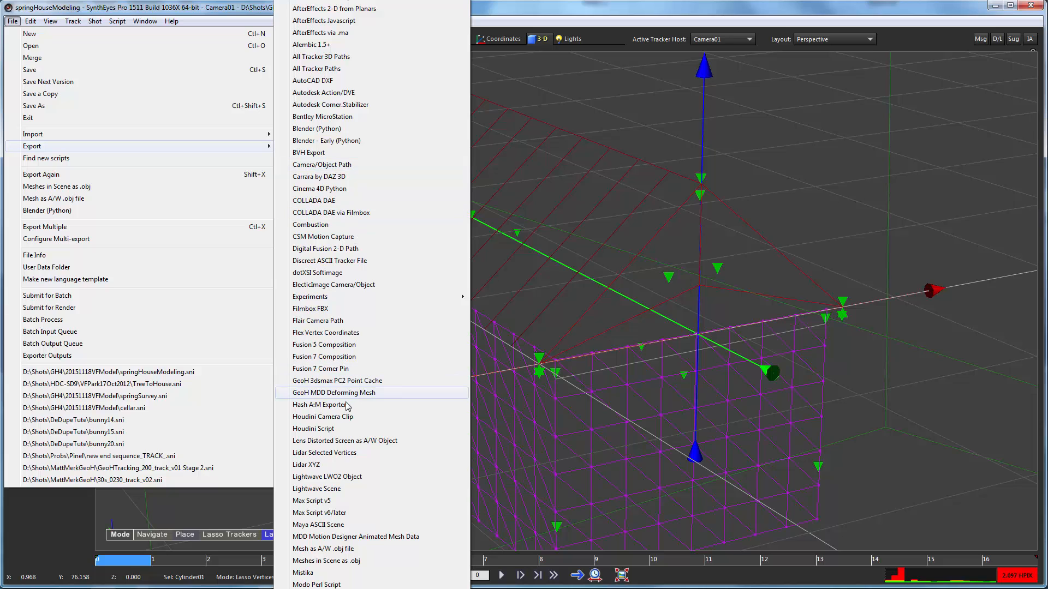
left_click(349, 564)
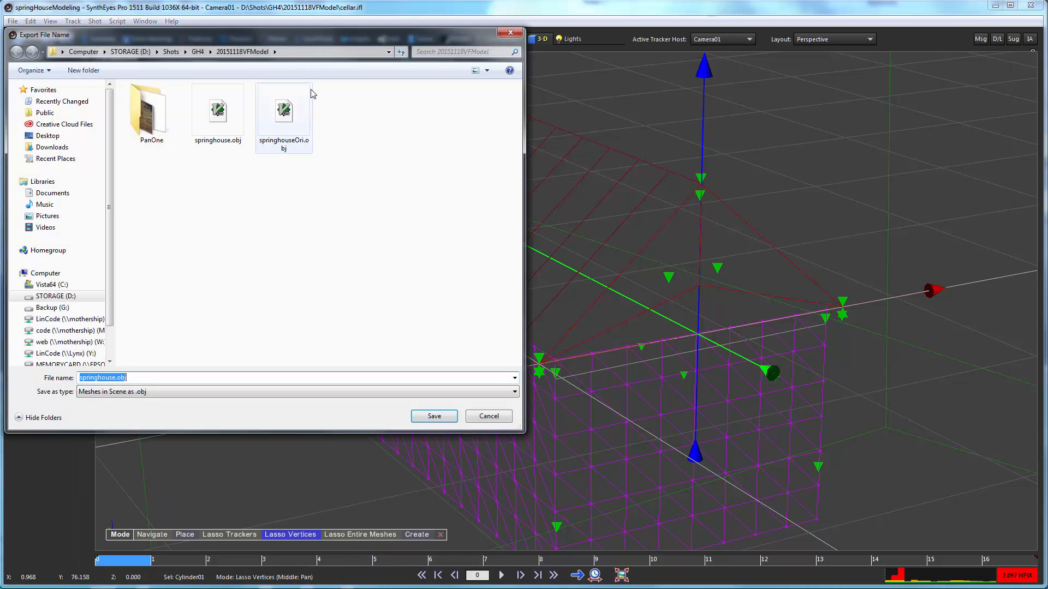
left_click(279, 117)
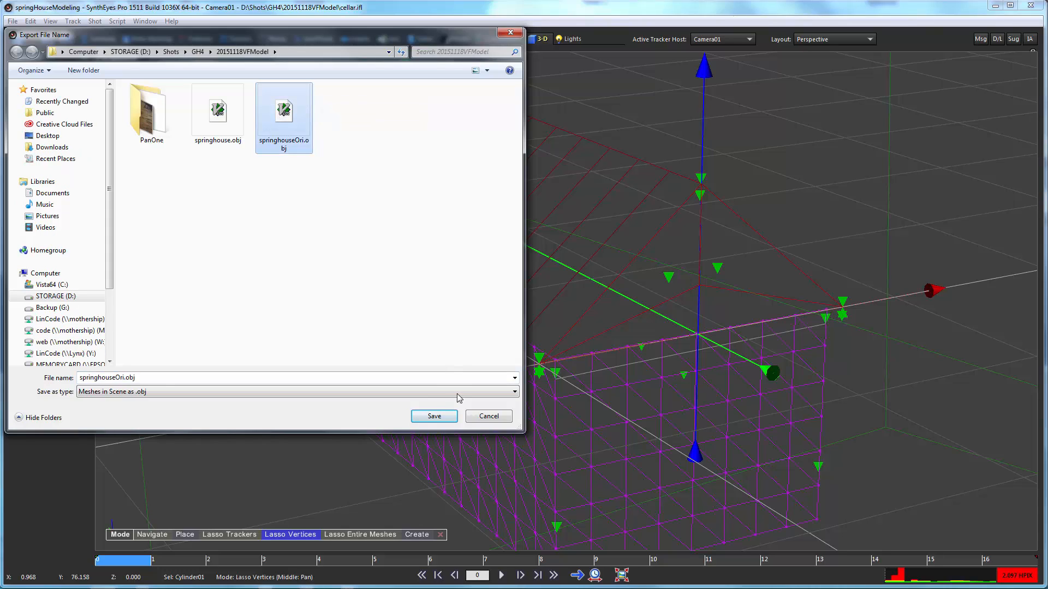
left_click(426, 419)
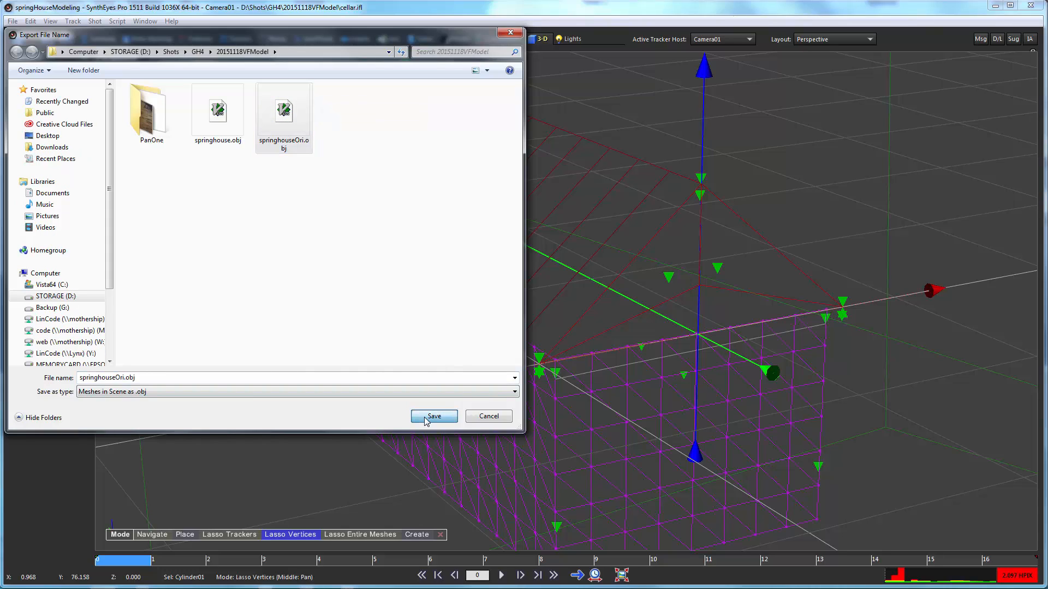
left_click(650, 390)
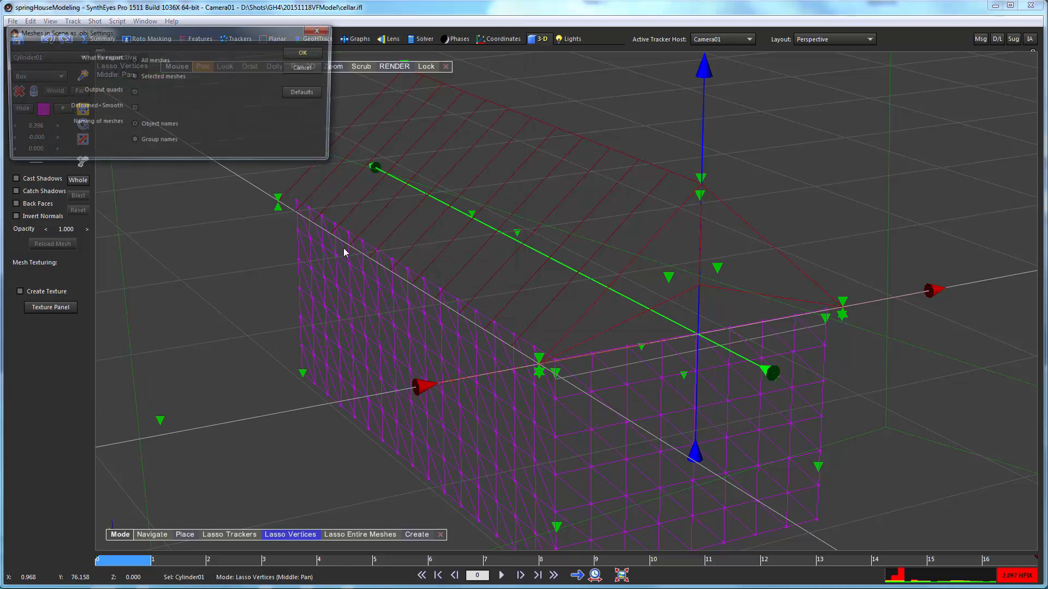
left_click(297, 55)
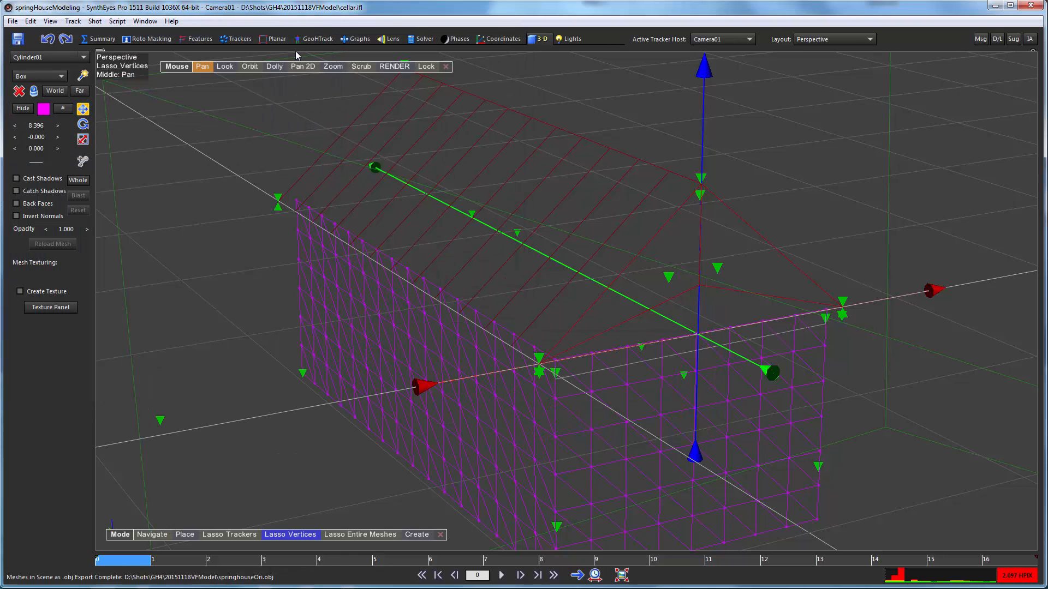
- Close the modeling scene without saving it, and import the exported building mesh into an empty scene
left_click(1030, 6)
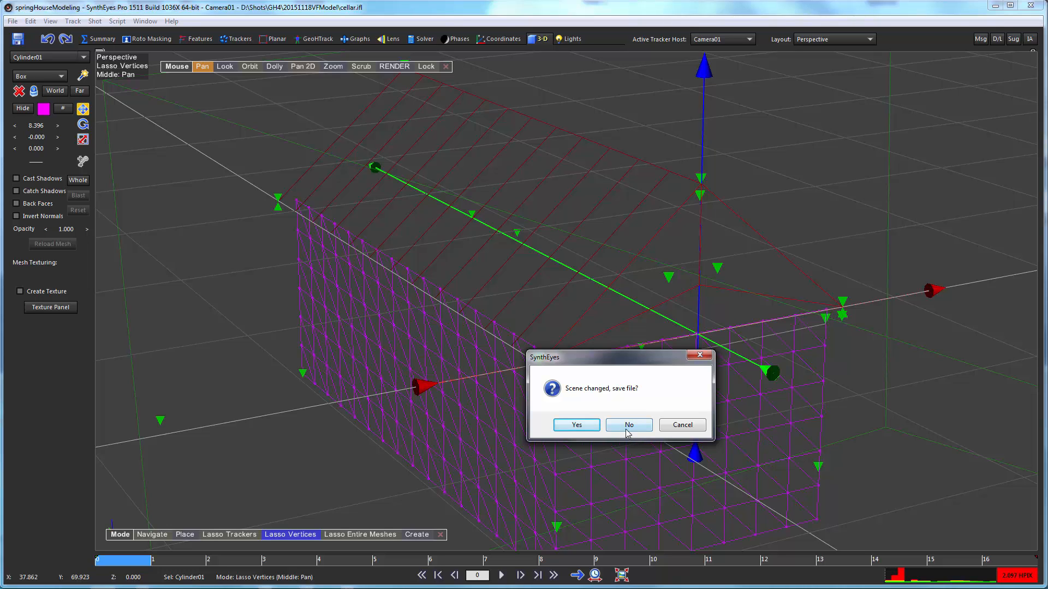
left_click(628, 429)
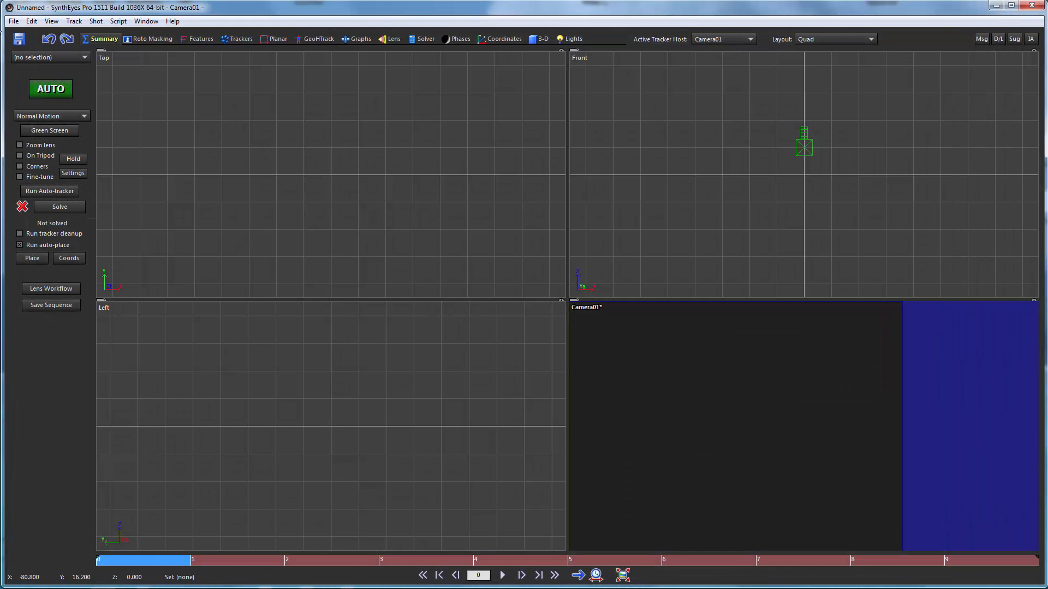
left_click(13, 21)
mouse_move(151, 134)
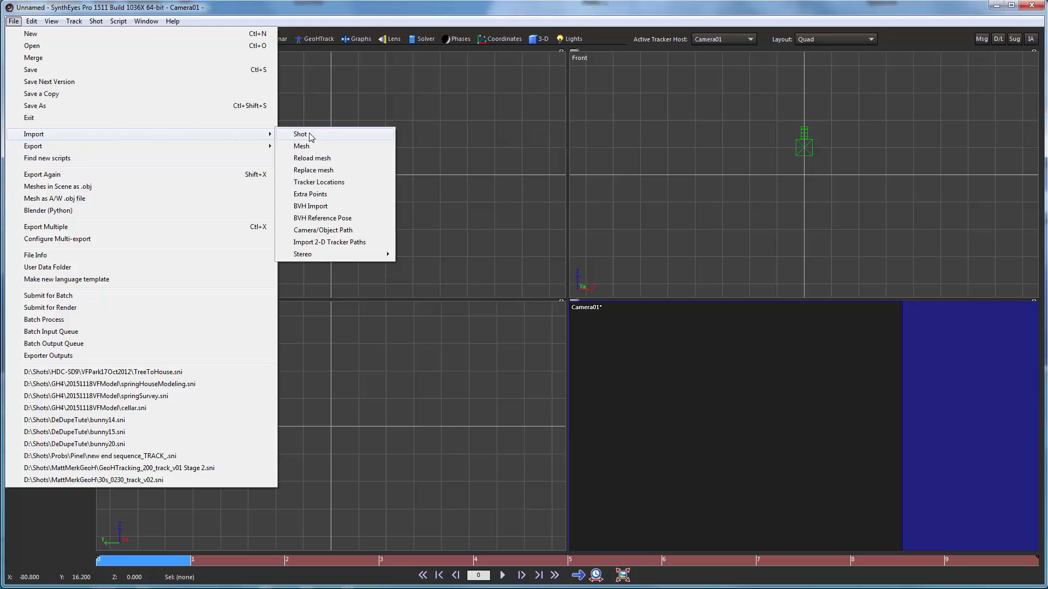
left_click(324, 151)
double_click(304, 108)
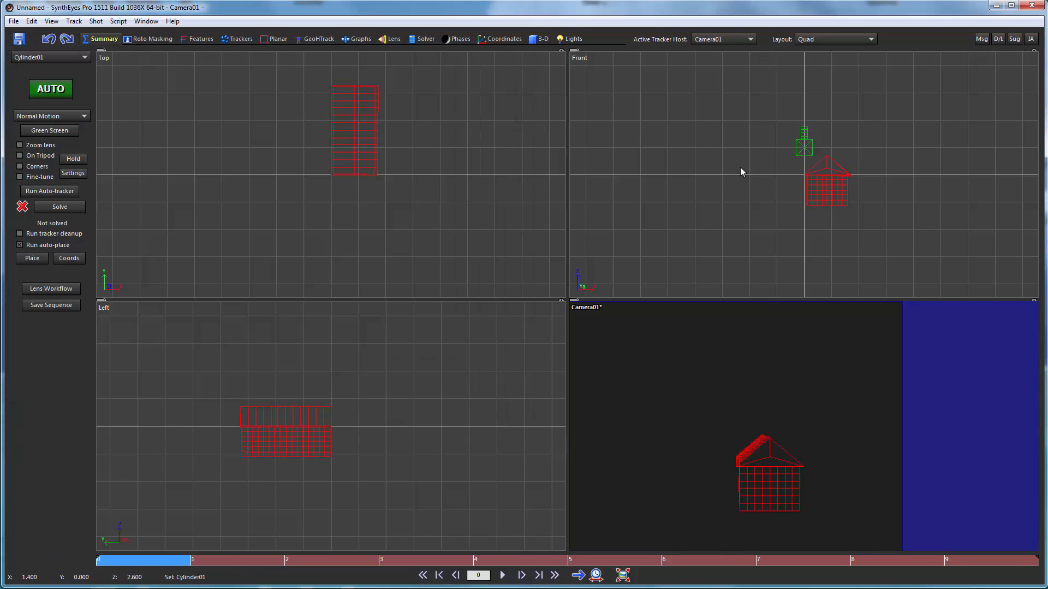
- Enable pivot editing in the GeoHTrack workspace and move the imported building mesh's pivot down to the base of the walls near a corner
left_click(315, 39)
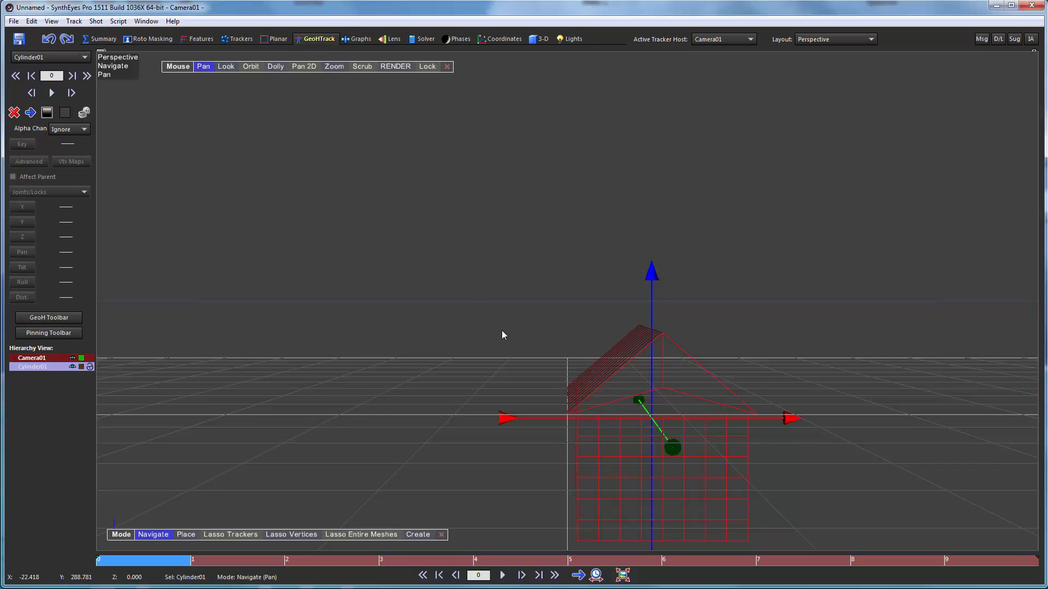
middle_click_drag(461, 293, 405, 195)
scroll(480, 329, "down", 1)
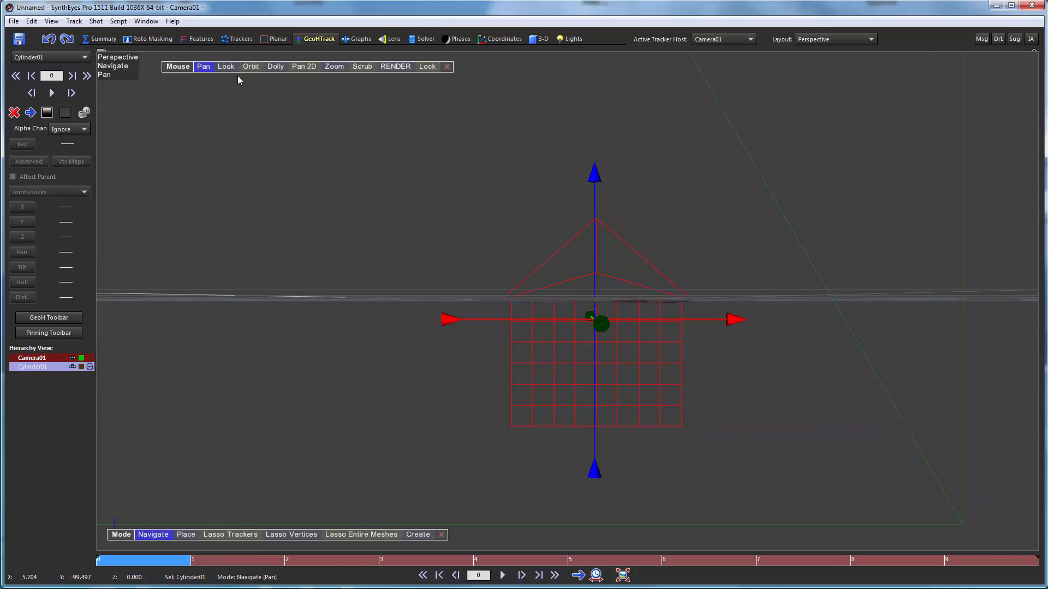
left_click(249, 66)
left_click_drag(404, 186, 502, 162)
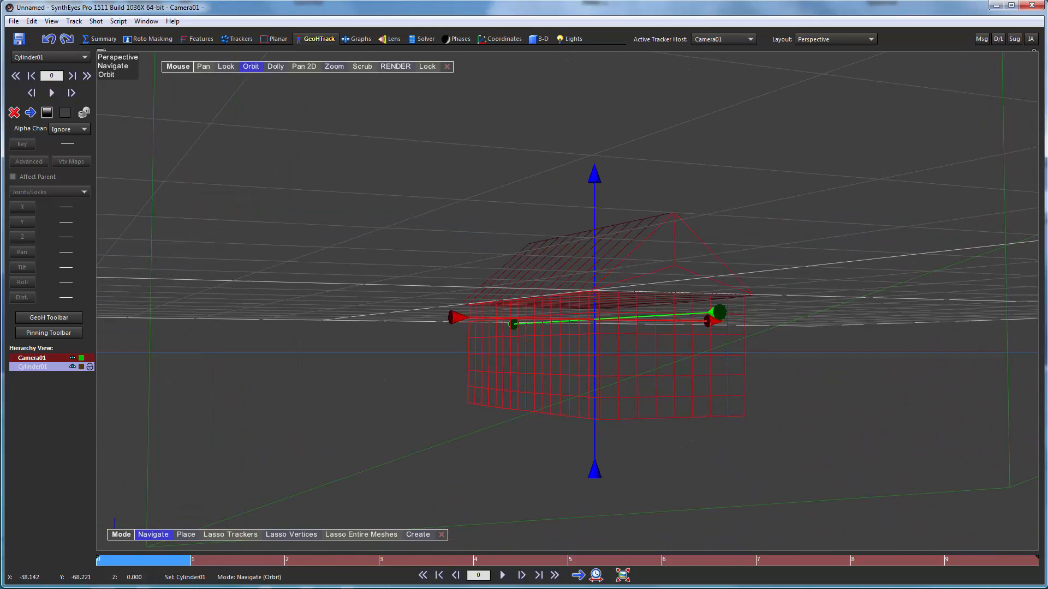
left_click(203, 67)
scroll(632, 475, "up", 6)
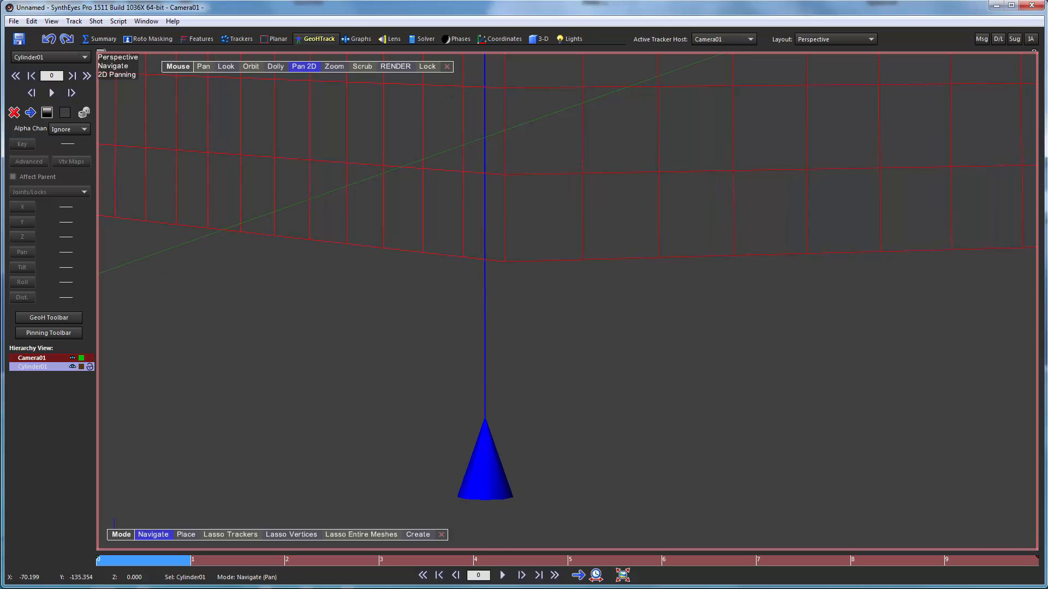
scroll(620, 472, "up", 2)
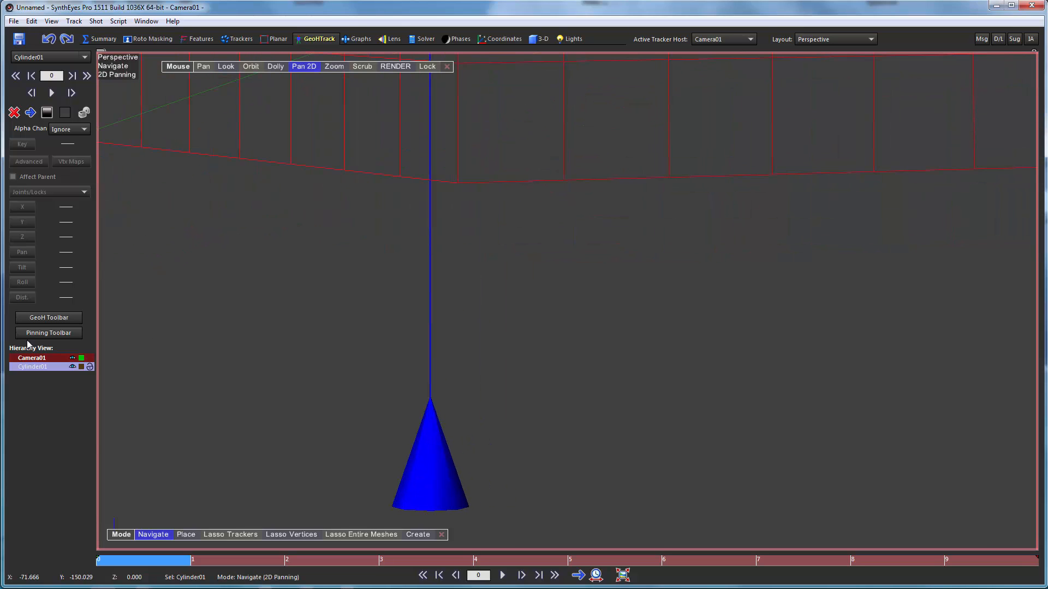
left_click(48, 317)
left_click(149, 314)
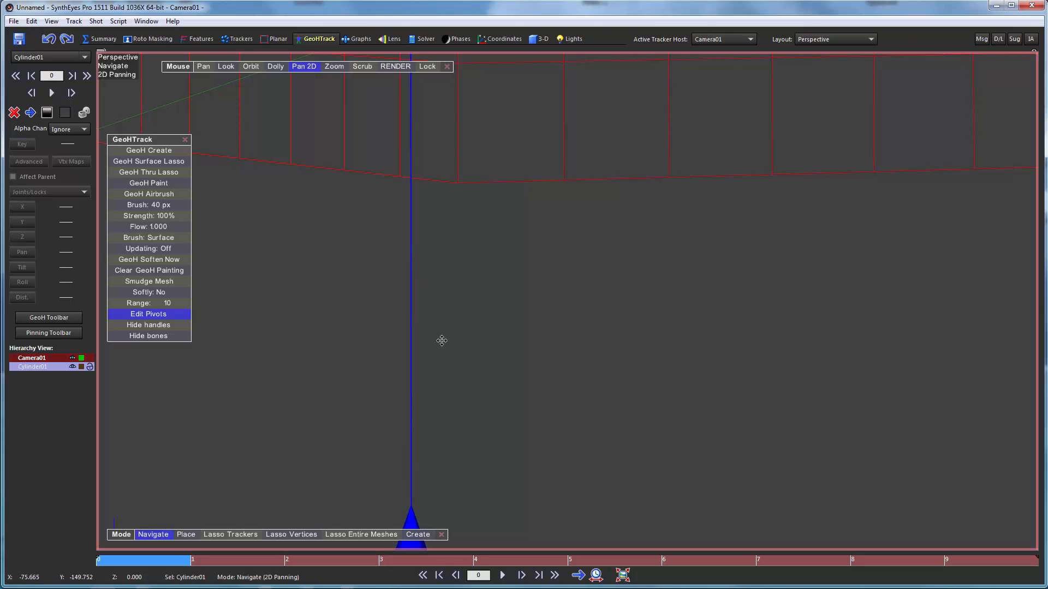
left_click_drag(440, 342, 438, 374)
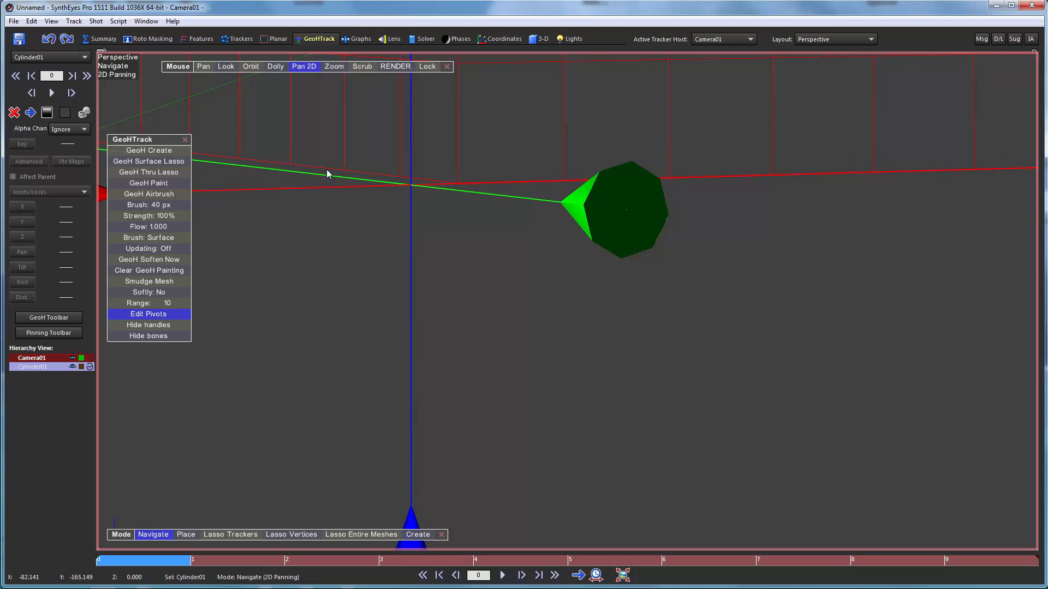
- Slide the building mesh's pivot sideways to the middle of the front wall's bottom edge, and inspect its placement at an angle
left_click(251, 67)
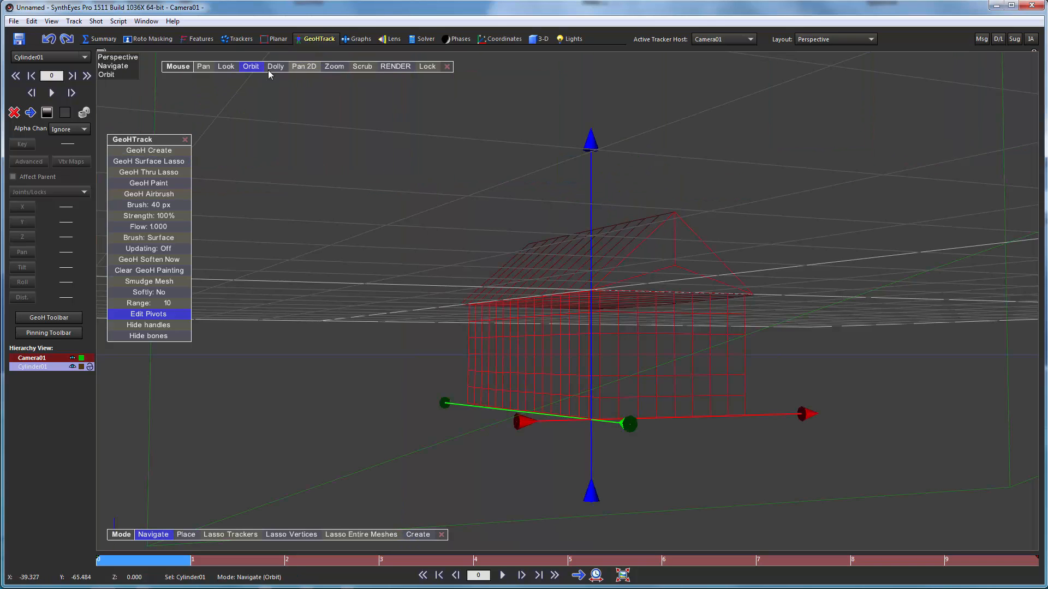
left_click_drag(252, 65, 99, 89)
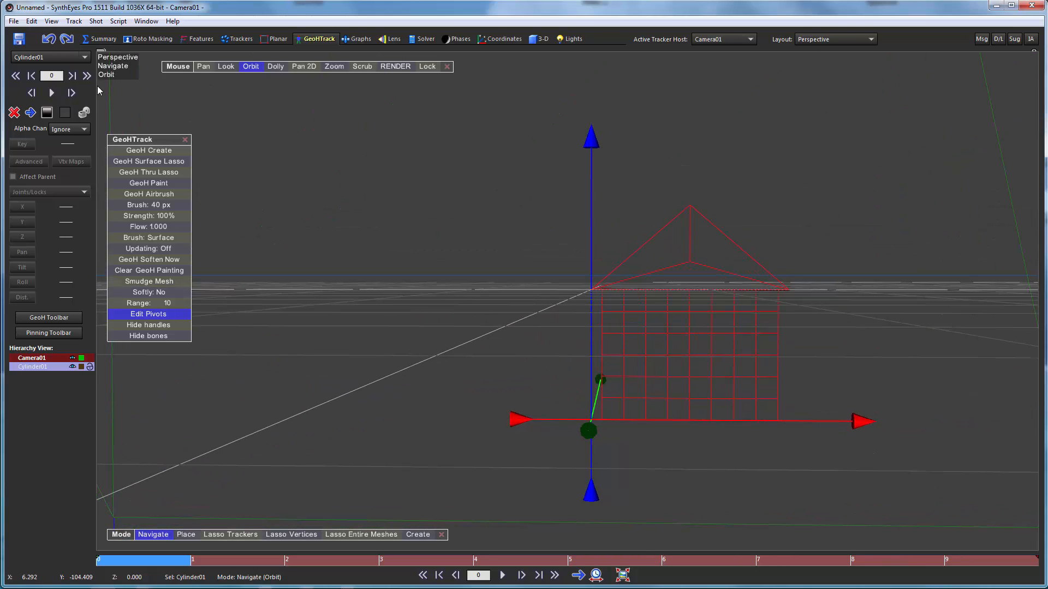
right_click_drag(738, 376, 693, 276)
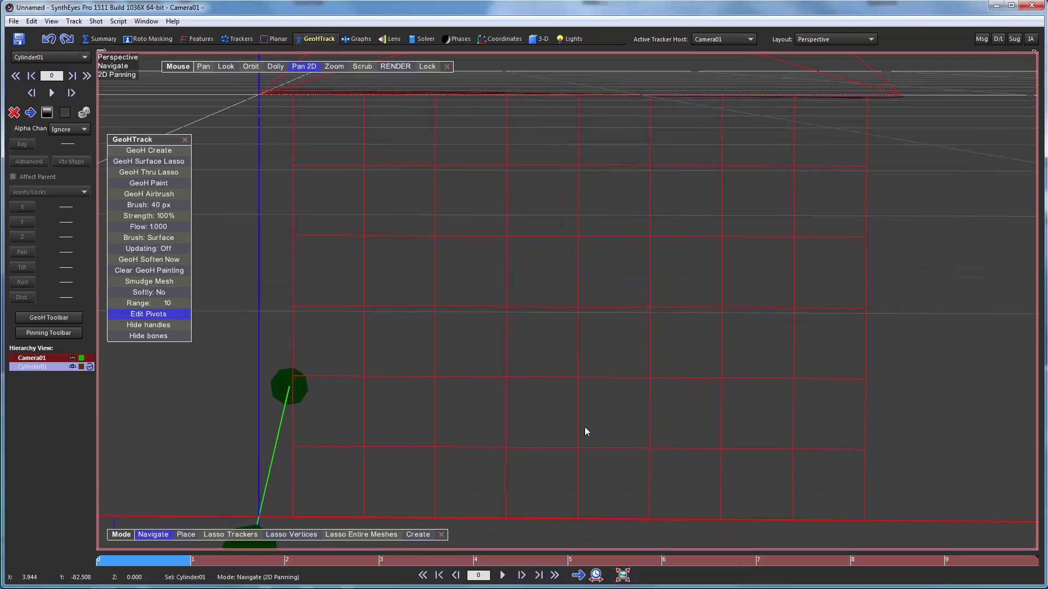
left_click_drag(559, 449, 548, 401)
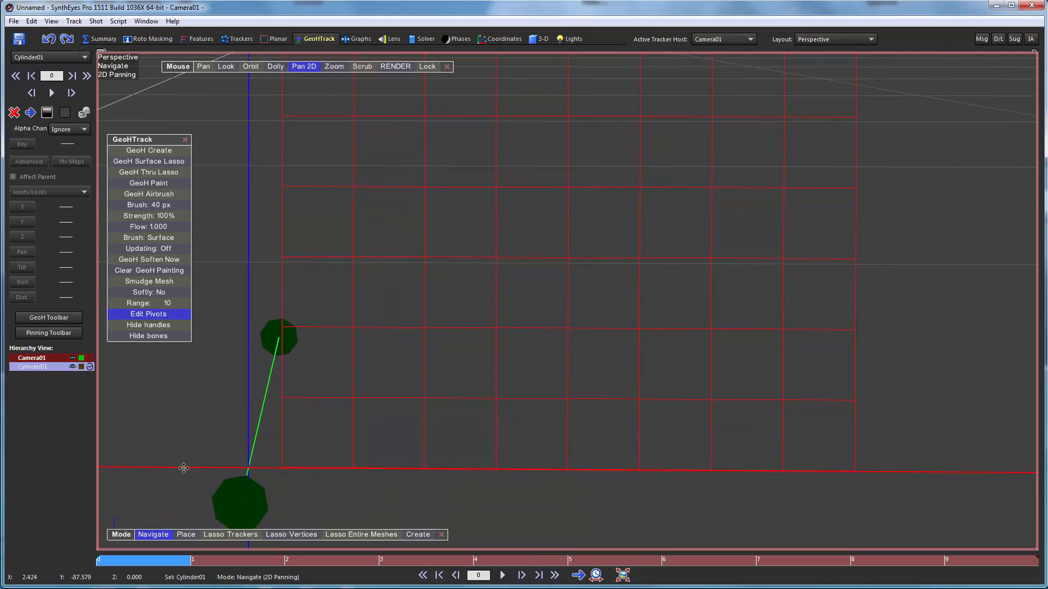
left_click_drag(184, 468, 303, 467)
left_click_drag(290, 472, 277, 478)
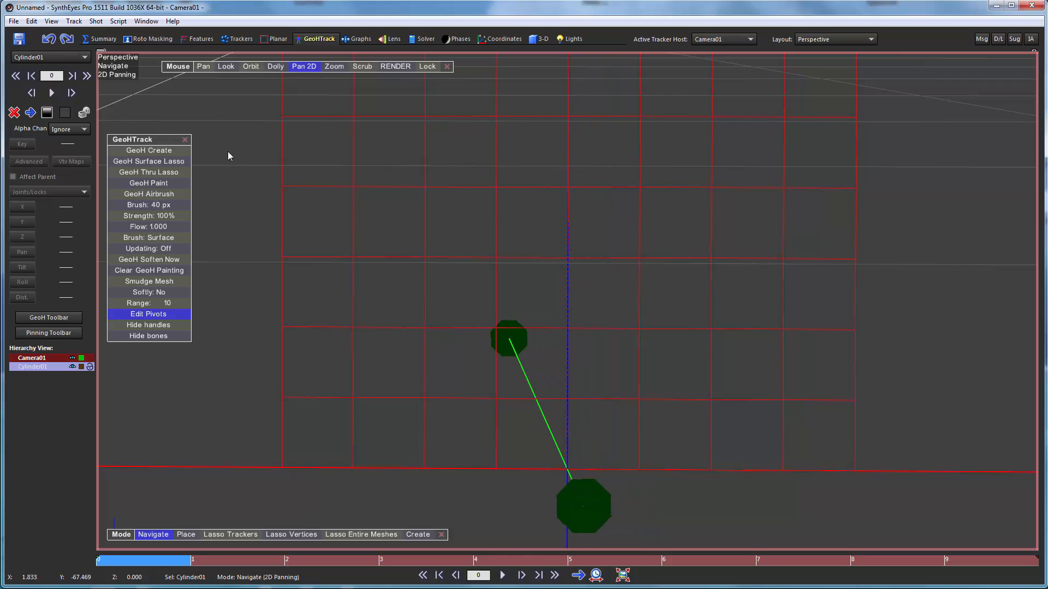
left_click(251, 67)
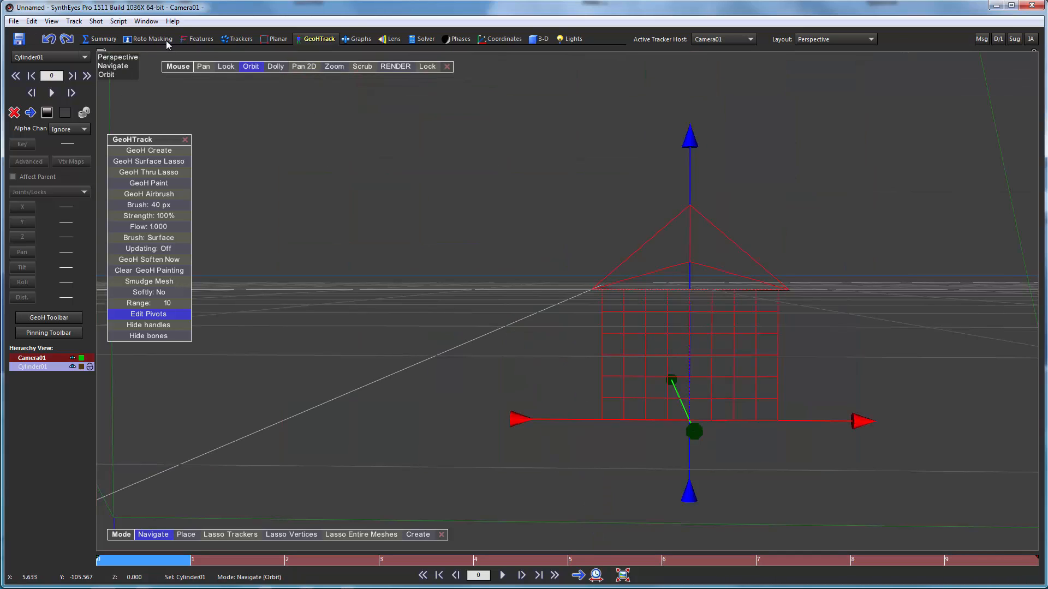
left_click_drag(253, 68, 298, 141)
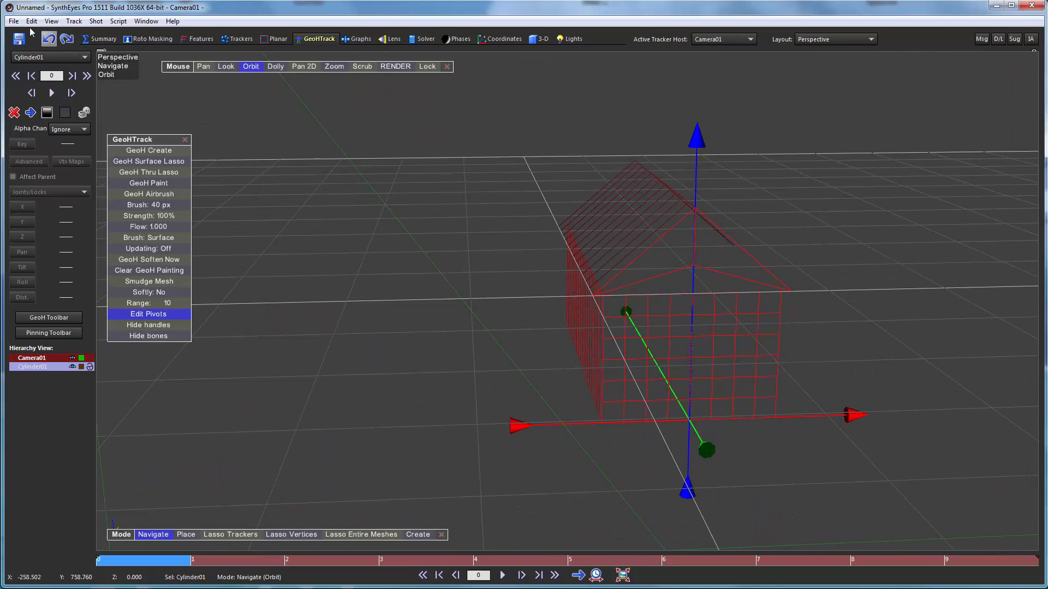
left_click(11, 22)
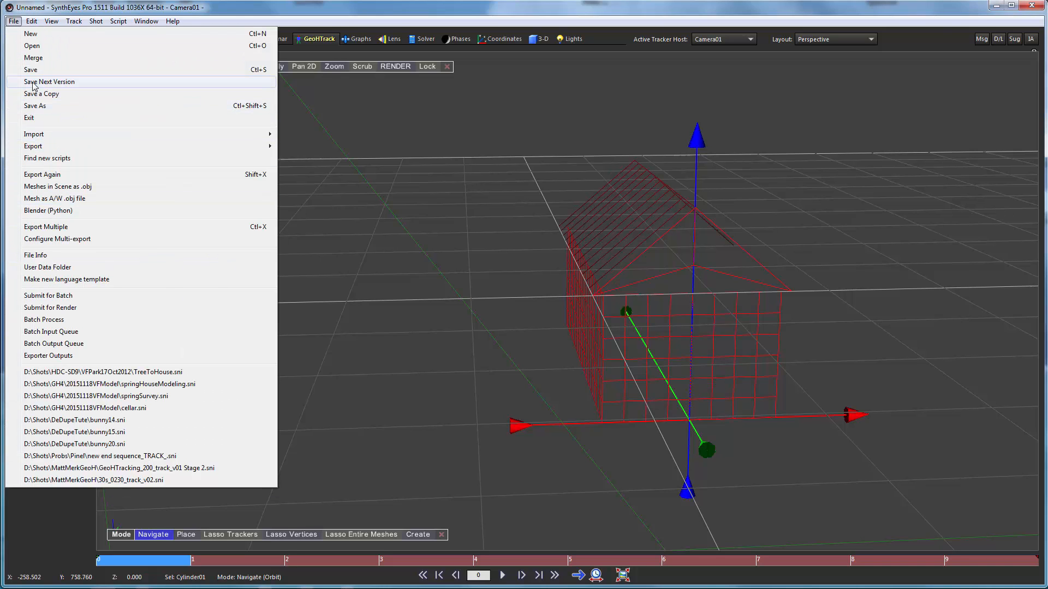
mouse_move(218, 146)
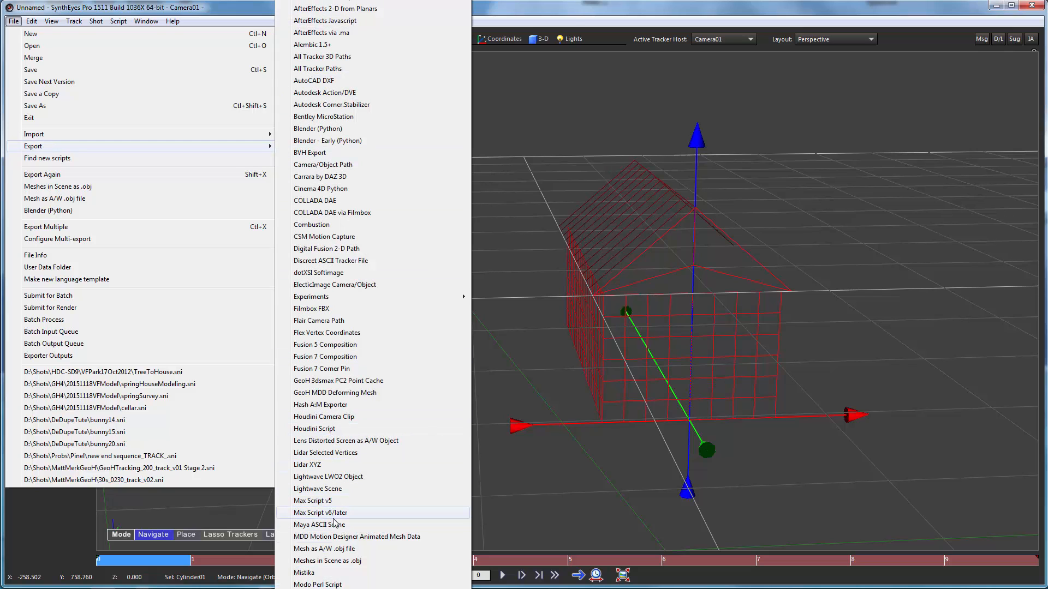
left_click(325, 549)
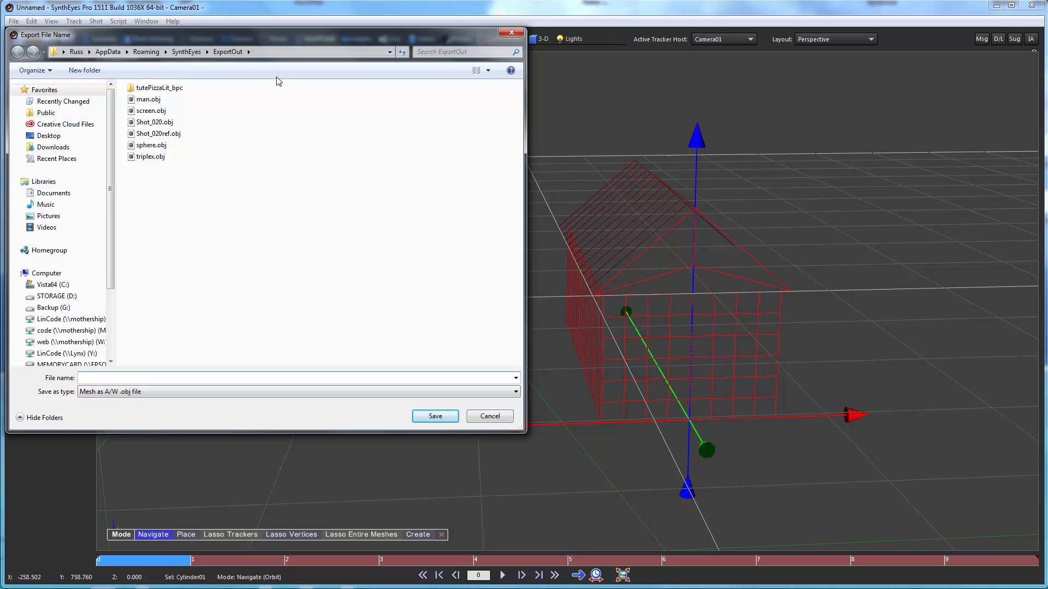
left_click(57, 297)
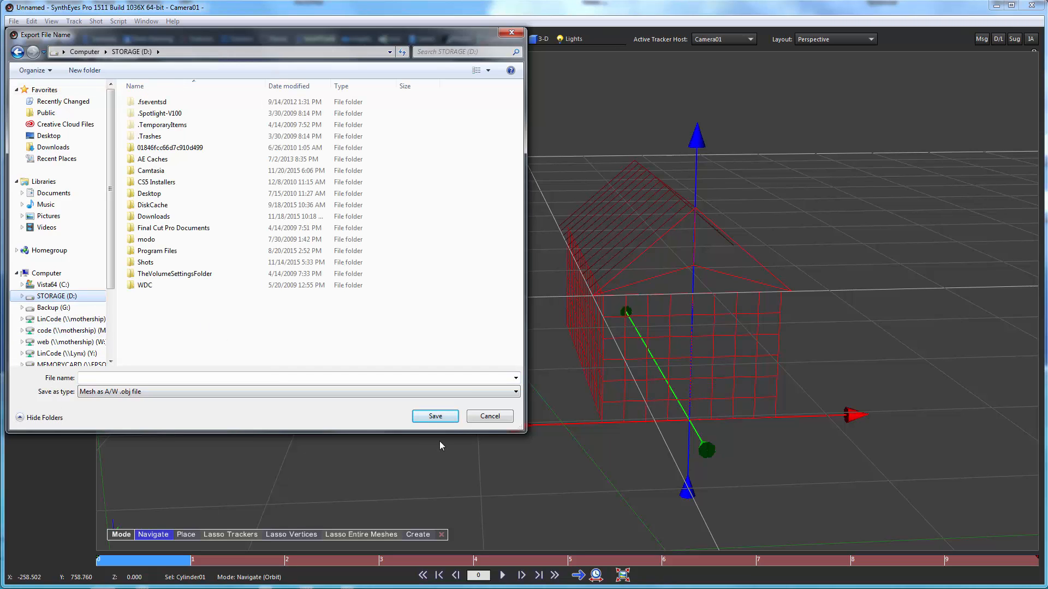
left_click(488, 417)
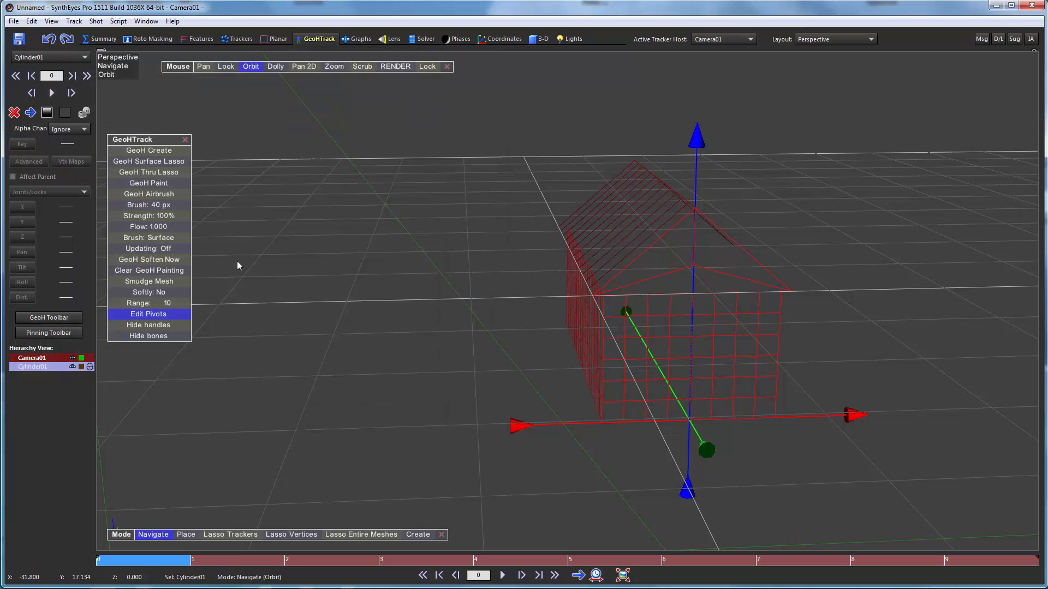